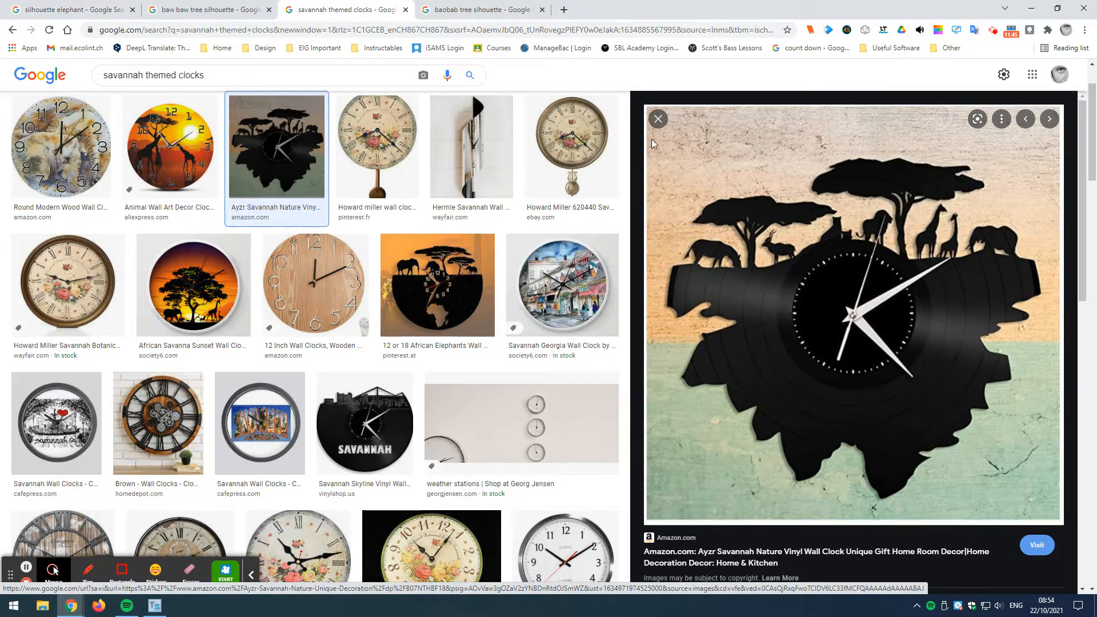
Filter the baobab tree silhouette image results to show only large images
left_click(454, 12)
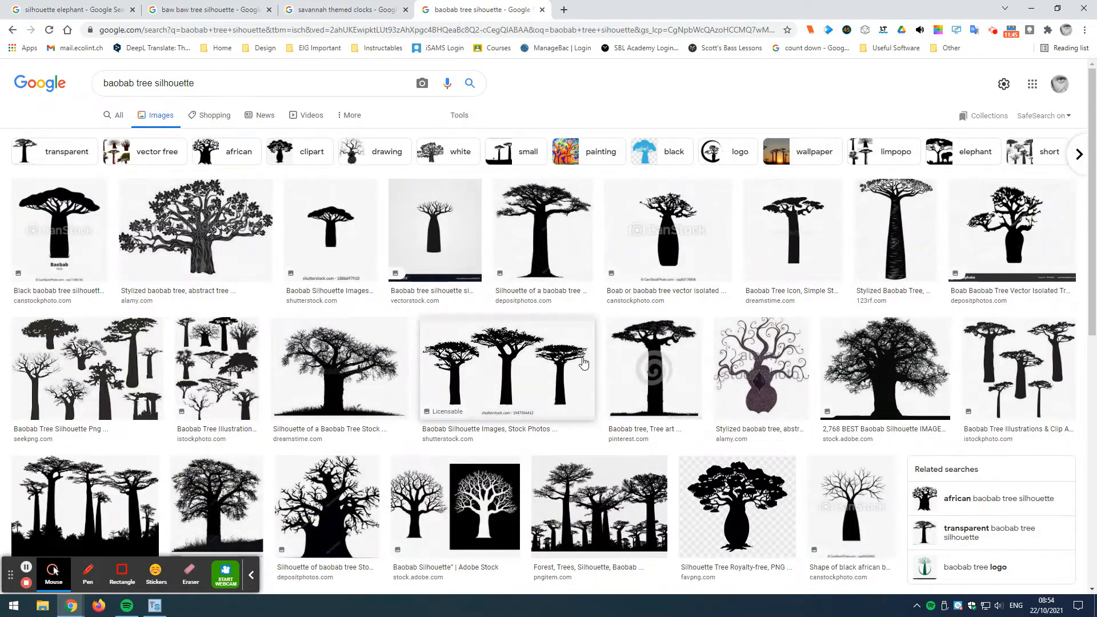
left_click(454, 117)
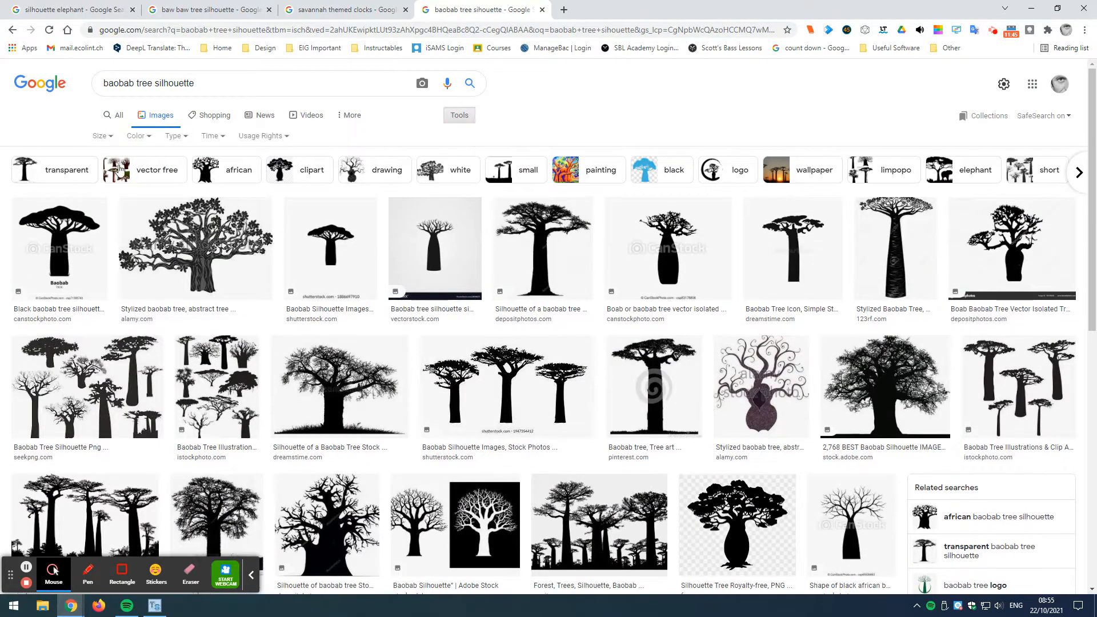
left_click(100, 135)
left_click(103, 175)
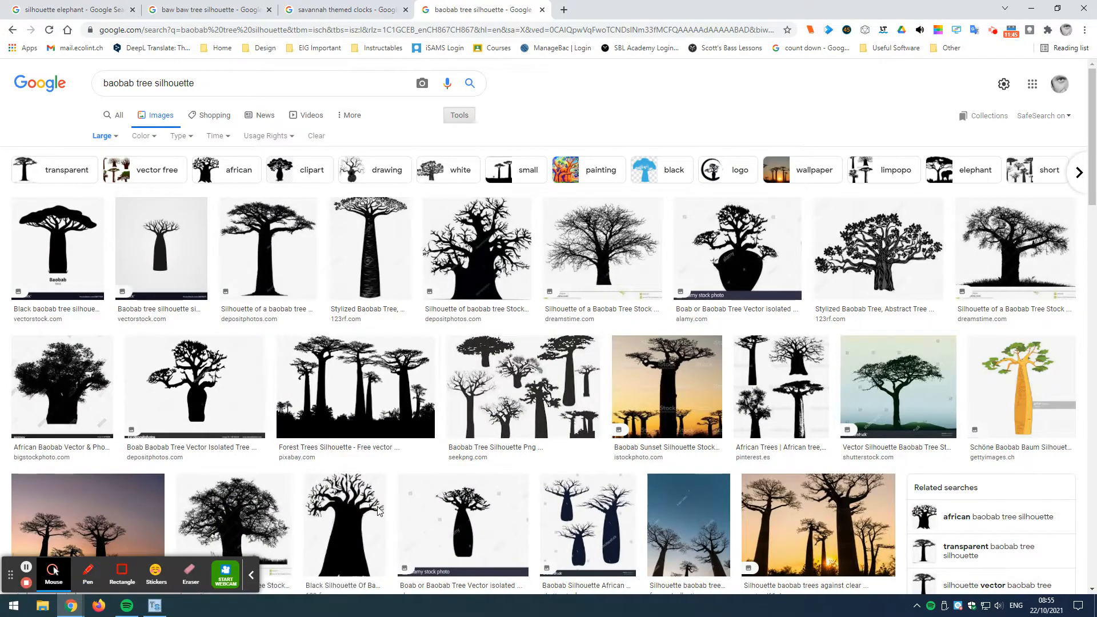
Preview several baobab tree silhouettes from the image results and browse the related images for a suitable design
left_click(79, 257)
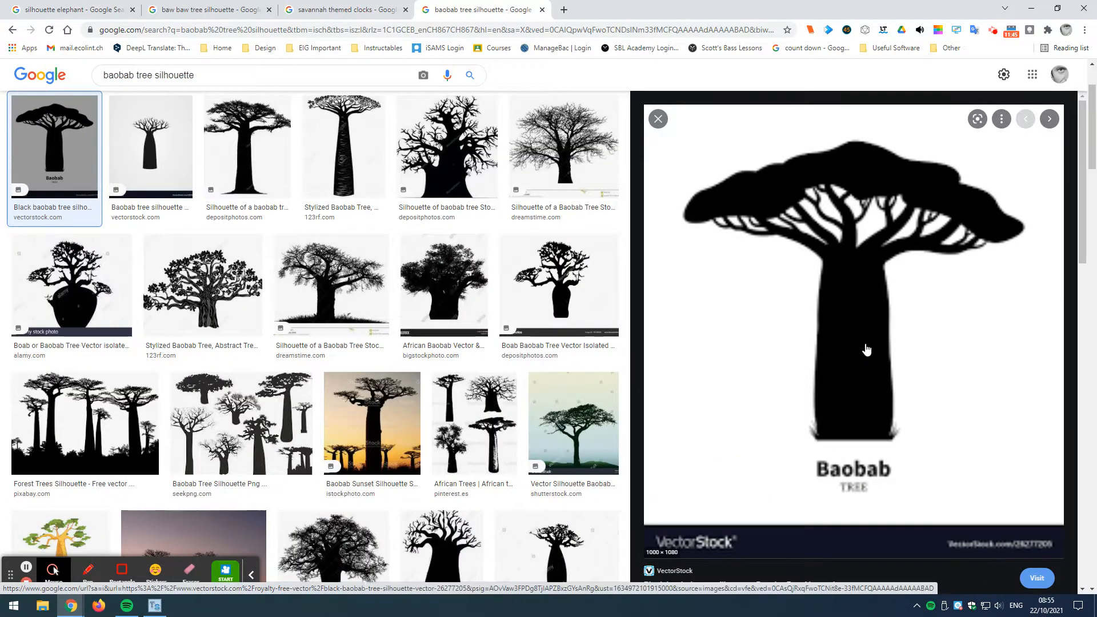
scroll(879, 371, "down", 5)
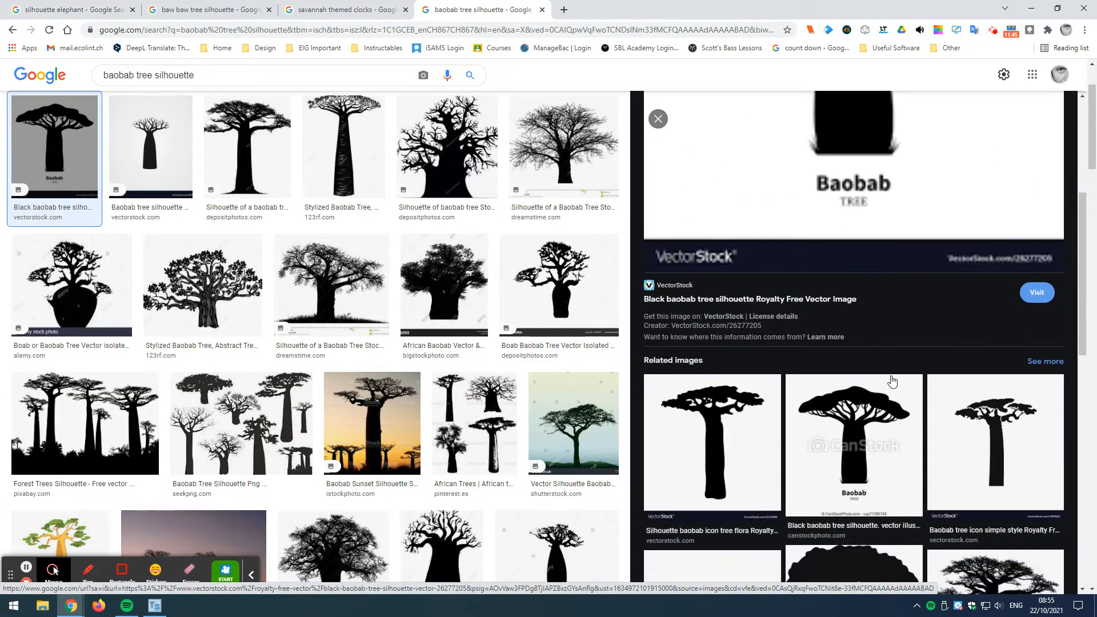
scroll(866, 376, "down", 5)
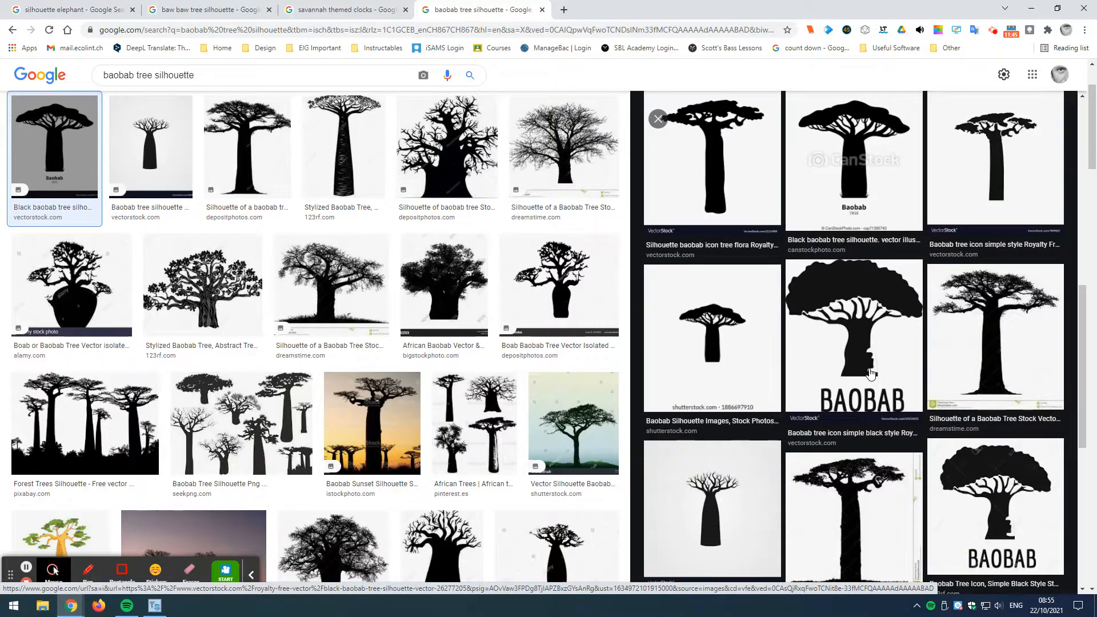
left_click(605, 337)
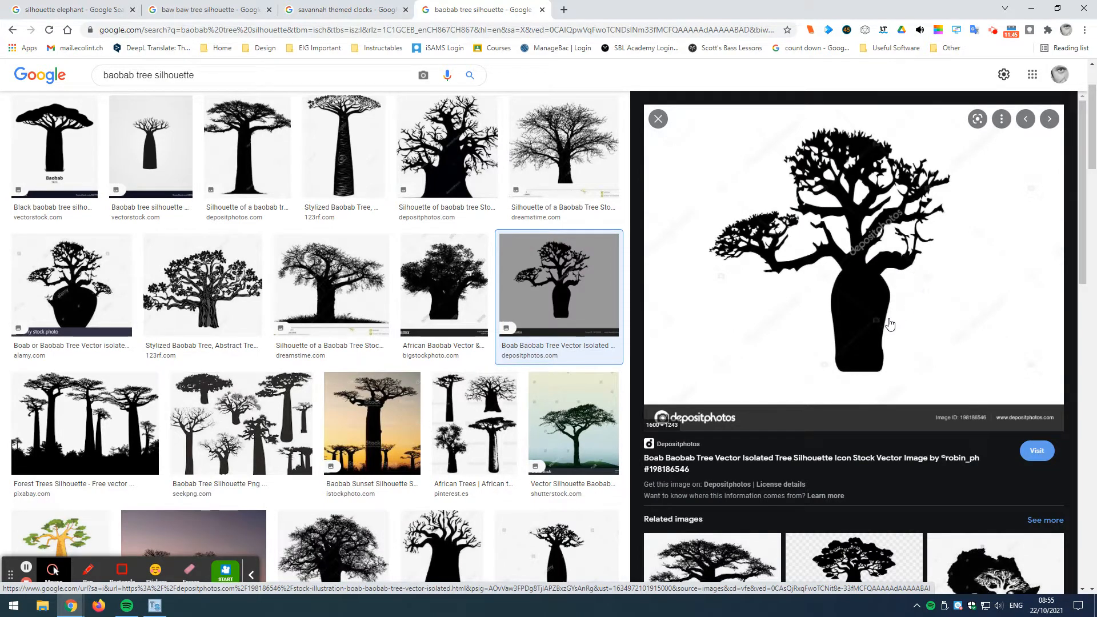
left_click(197, 307)
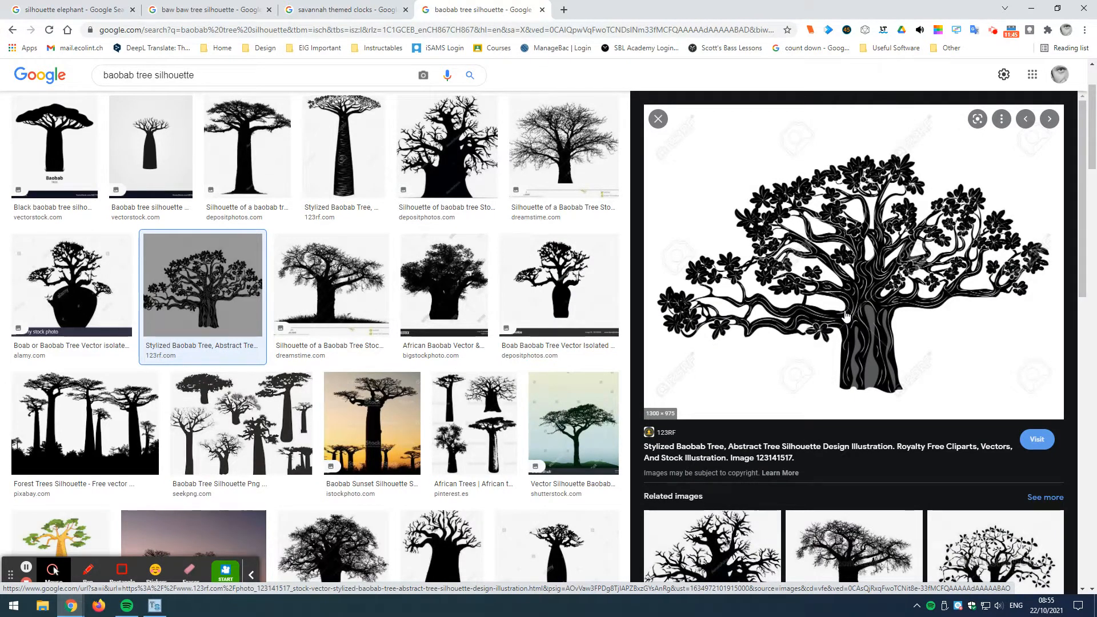
left_click(595, 297)
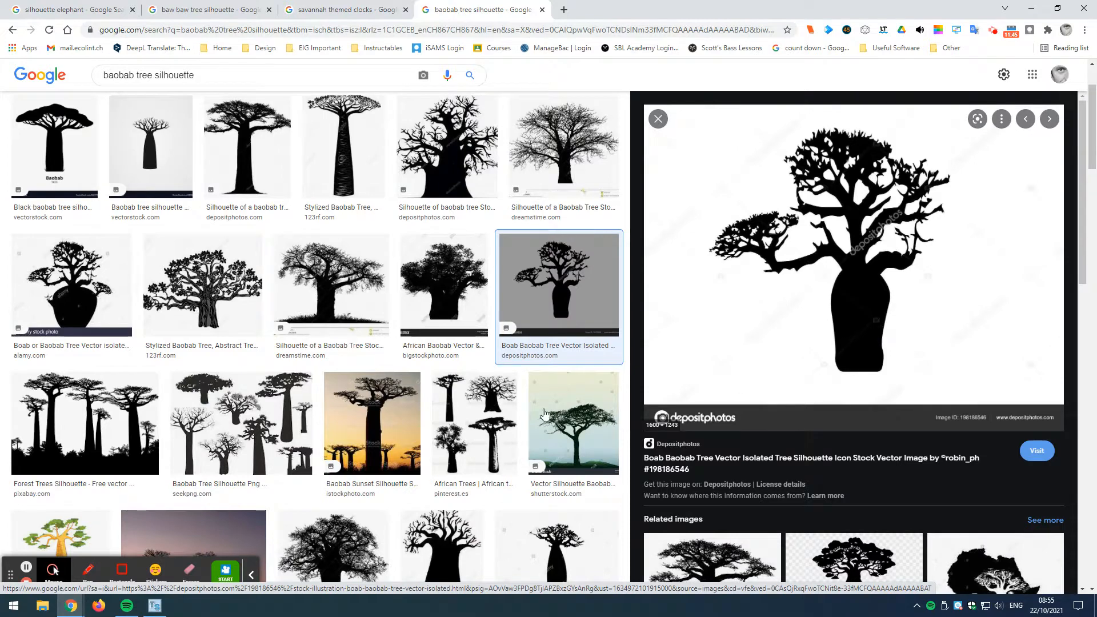
scroll(543, 413, "down", 3)
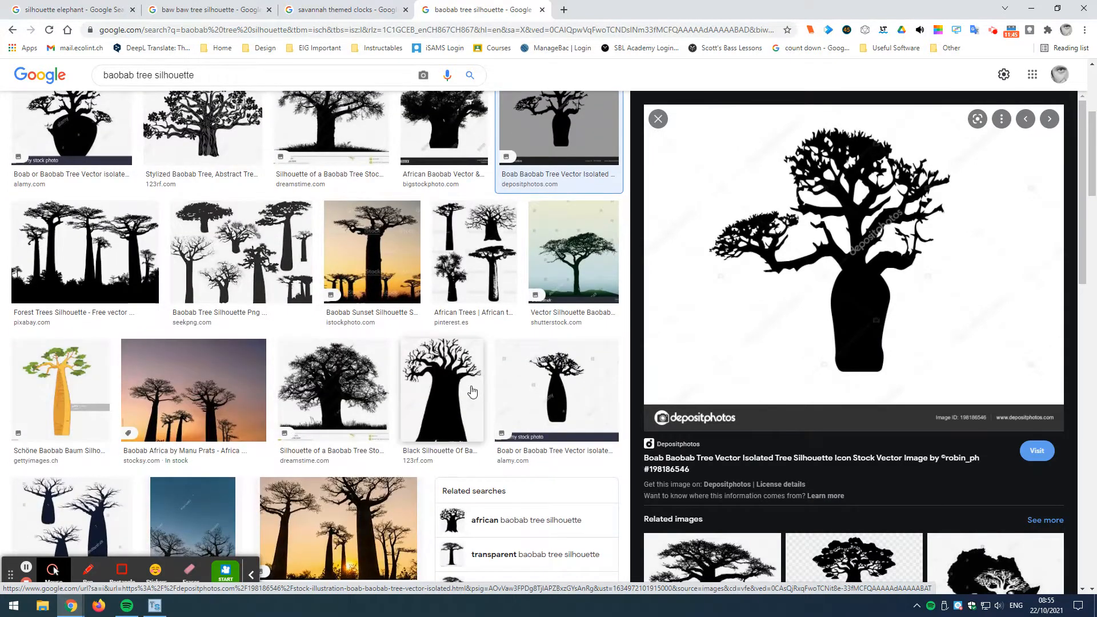
Open the SeekPNG sheet of baobab tree silhouettes at full size on its source page and copy the image
left_click(245, 257)
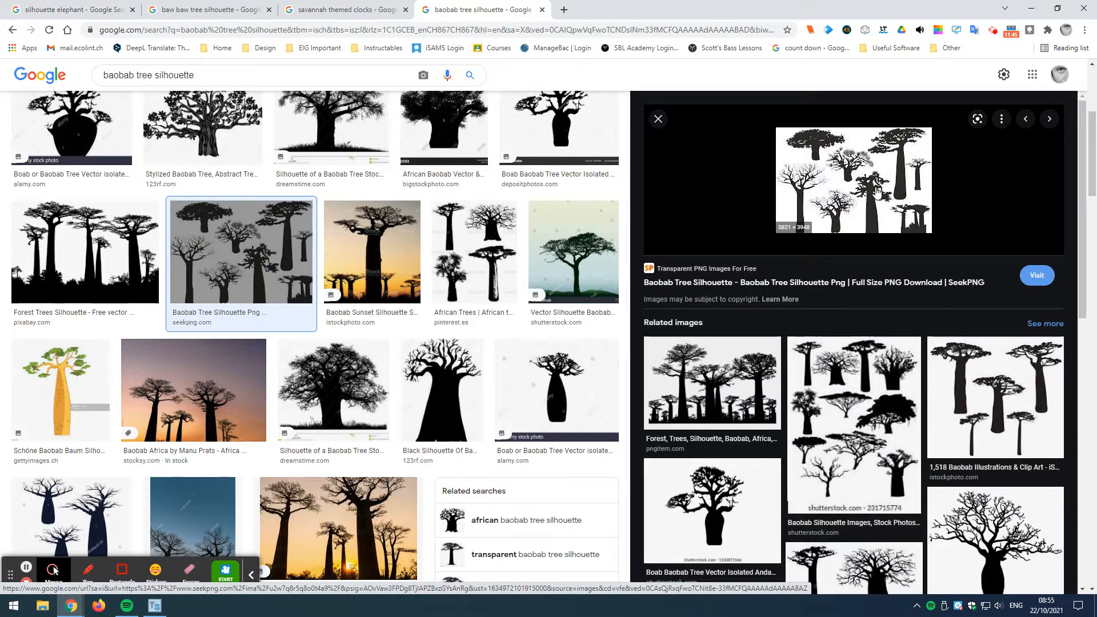
left_click(867, 403)
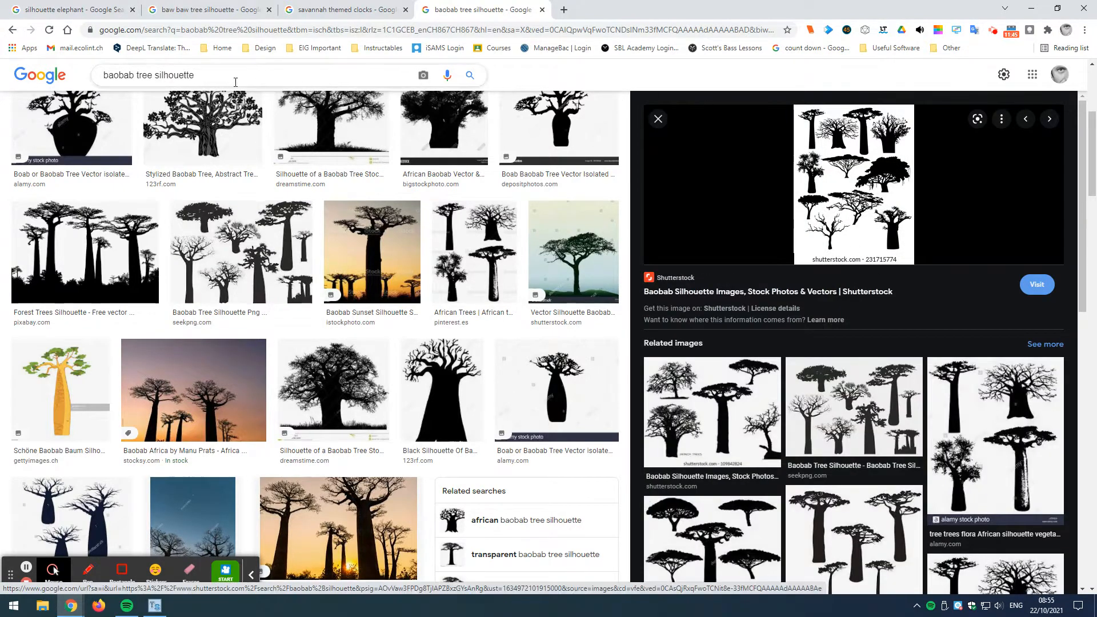
key("alt+Left")
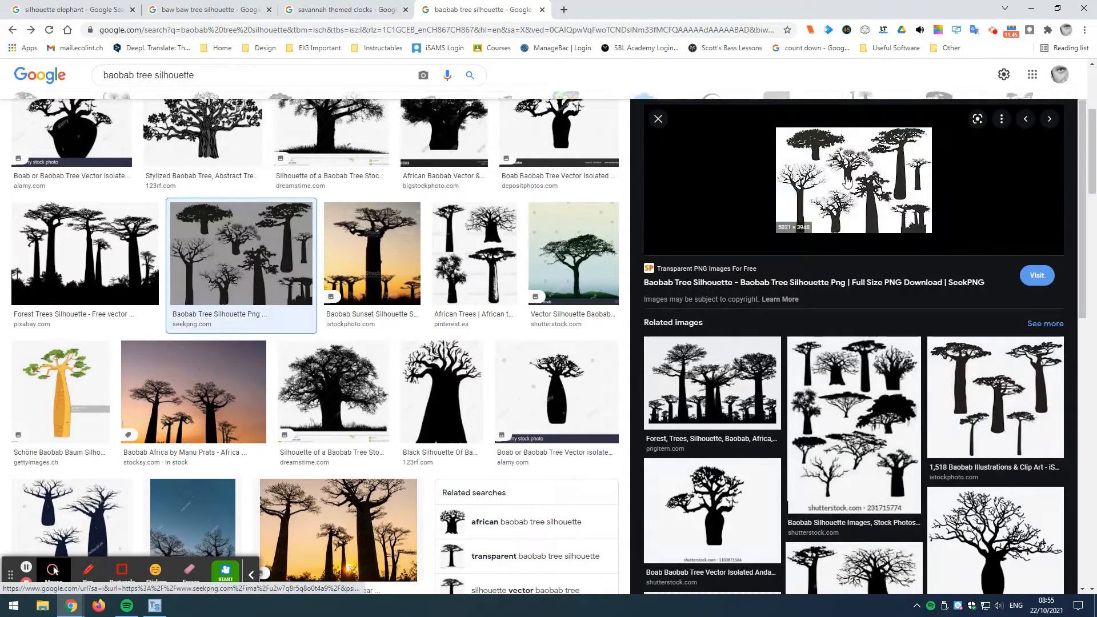
left_click(857, 184)
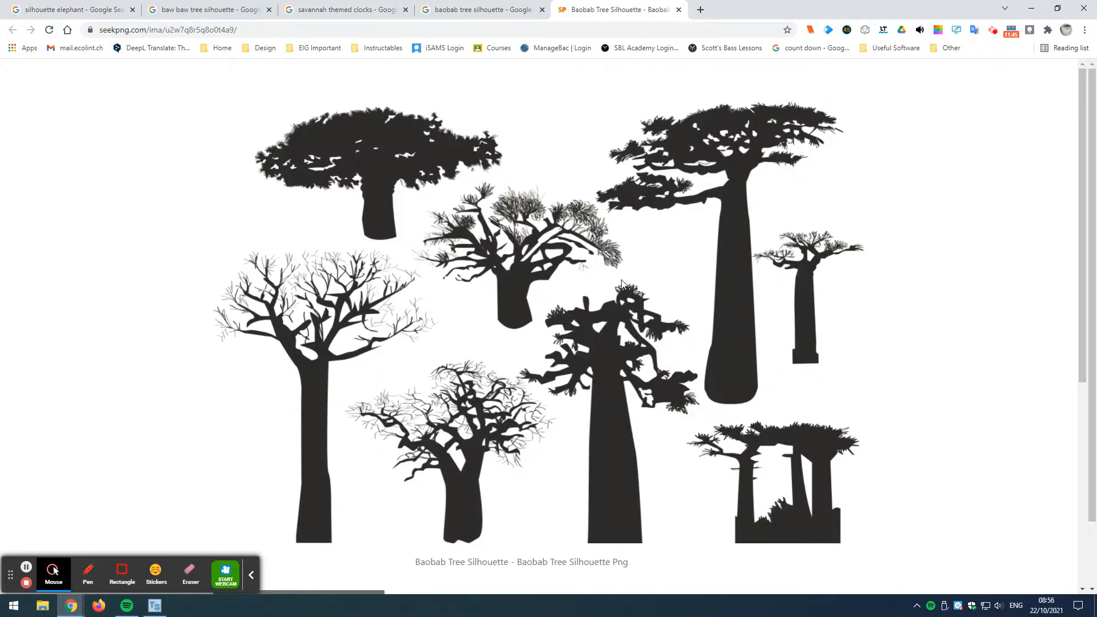
right_click(623, 281)
left_click(661, 316)
Launch paint.net and paste the copied baobab silhouettes as a new image
key("super")
type("pa")
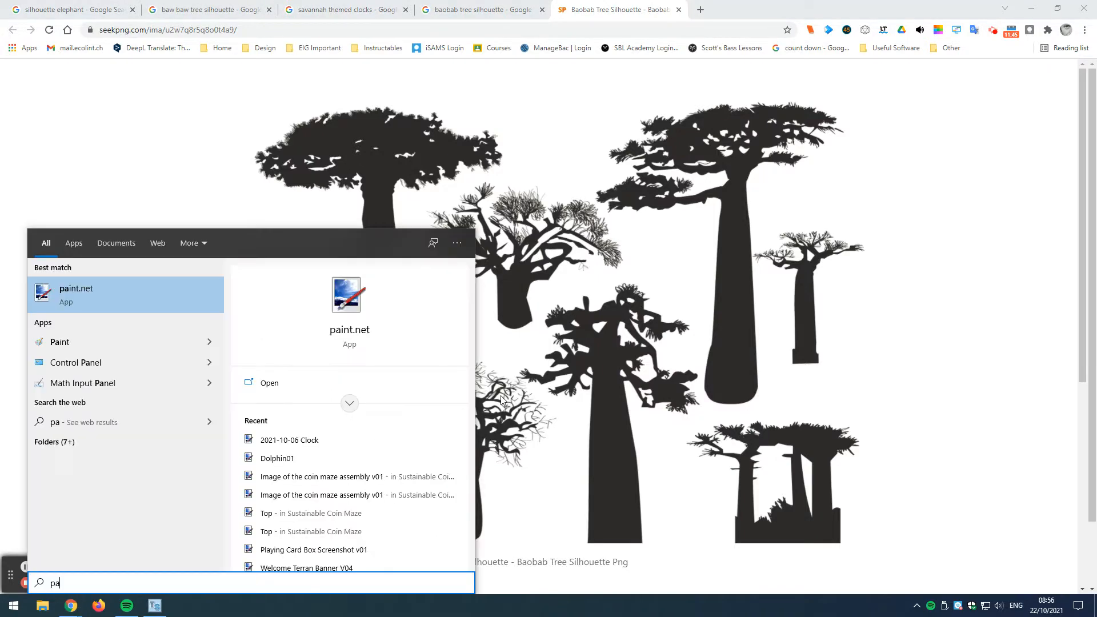
key("Return")
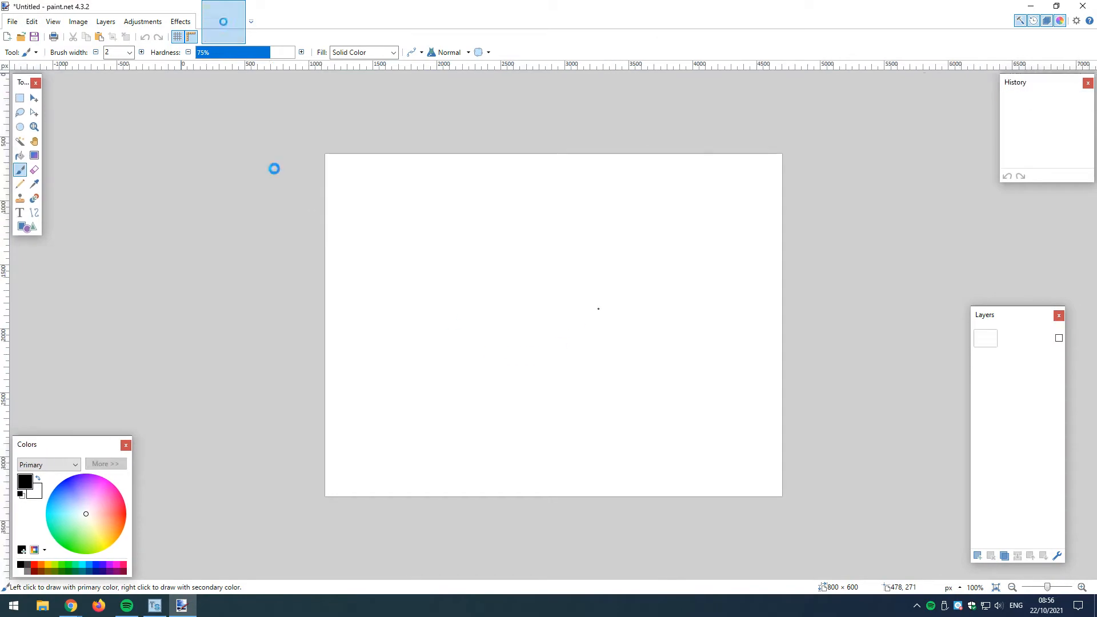
key("ctrl+alt+v")
left_click(32, 21)
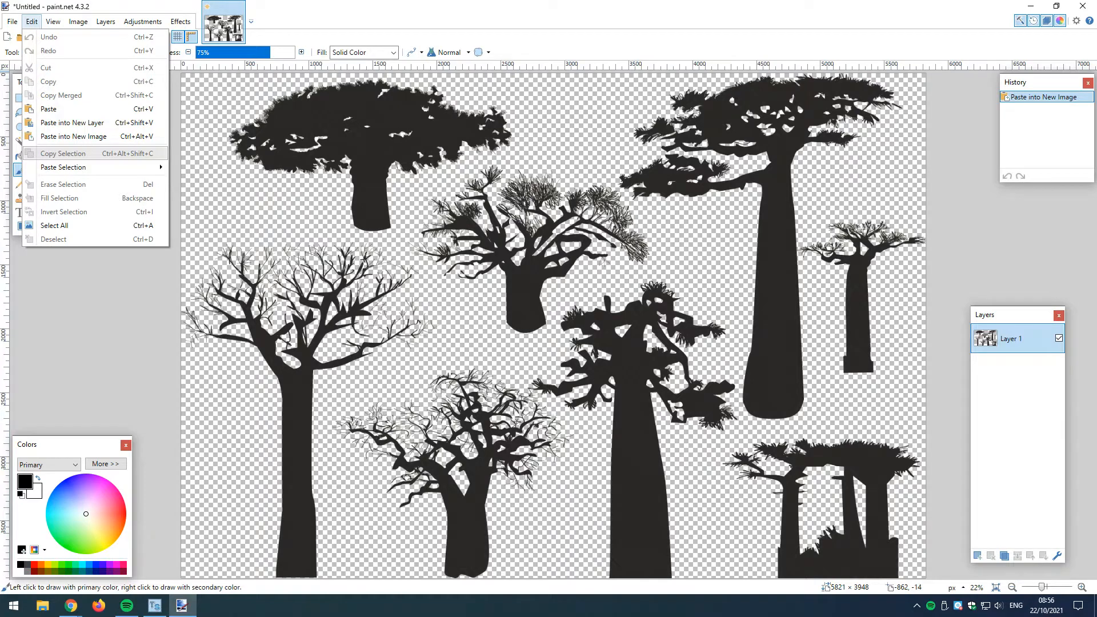
Switch back to the browser's baobab image results and try to drag the SeekPNG preview image out of the page
mouse_move(80, 609)
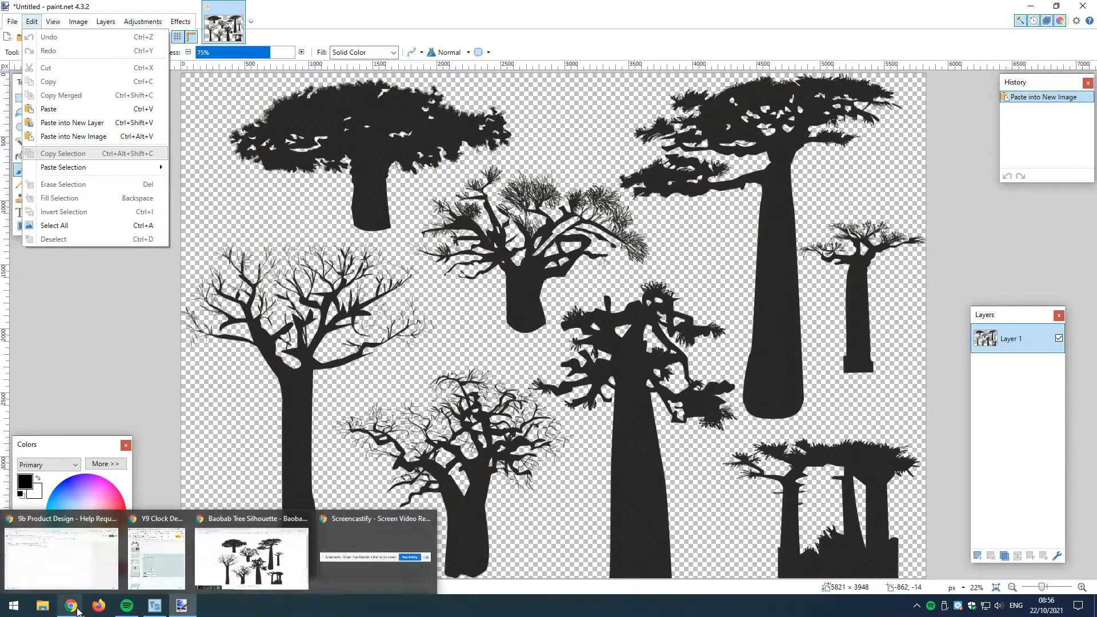
left_click(260, 570)
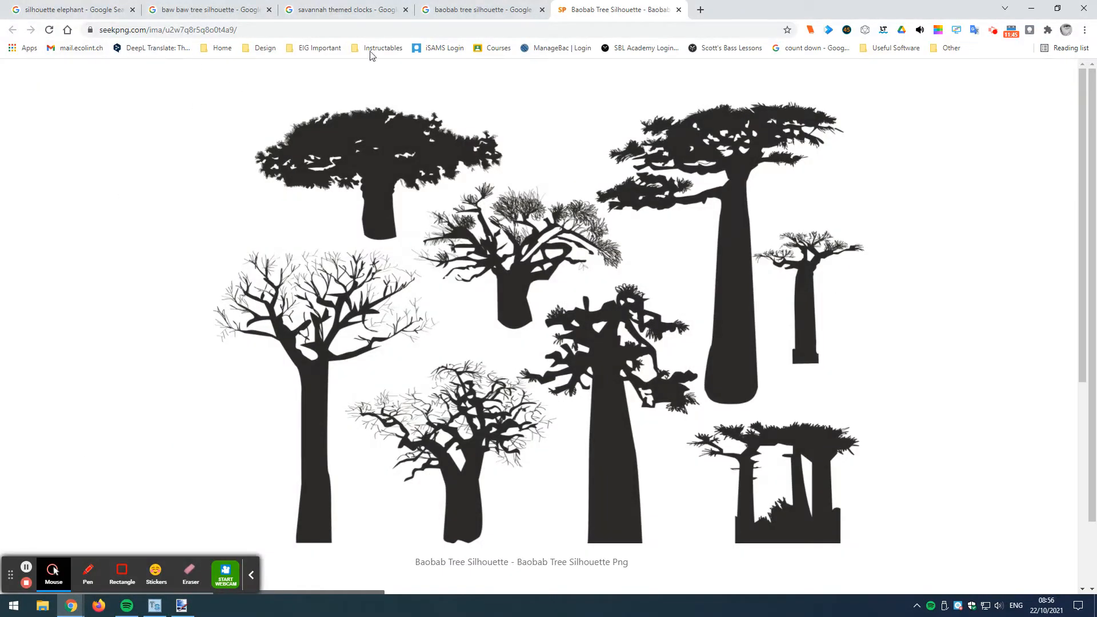
left_click(484, 9)
left_click_drag(850, 182, 560, 241)
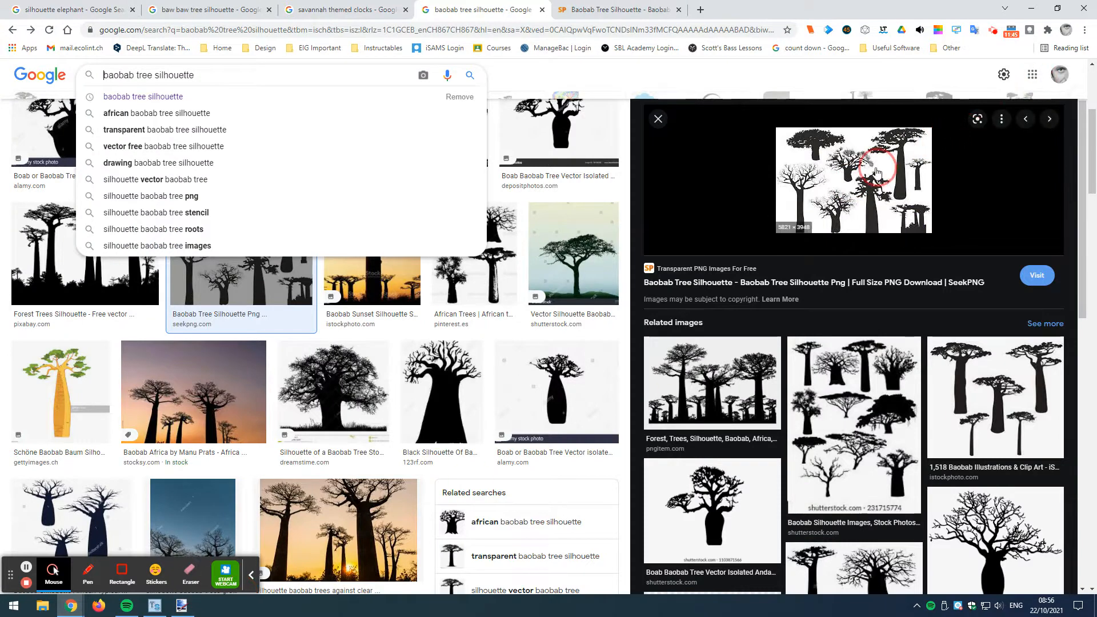
mouse_move(868, 171)
left_mouse_down()
mouse_move(571, 248)
mouse_move(573, 191)
mouse_move(497, 368)
mouse_move(454, 391)
mouse_move(434, 514)
left_mouse_up()
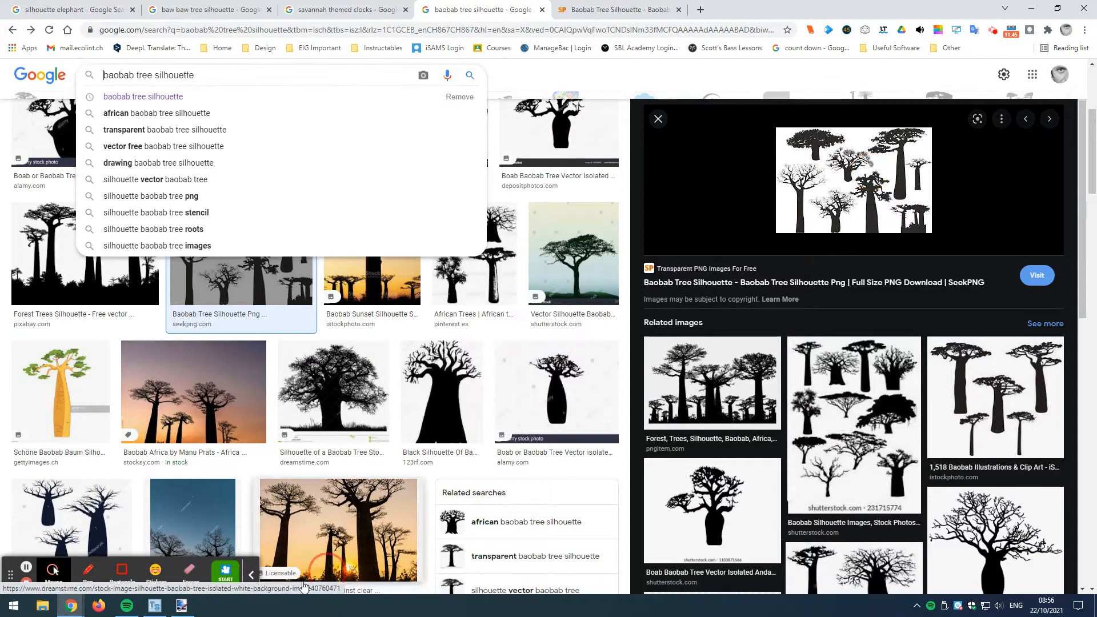
Switch to paint.net, add a new layer and move it below the layer with the trees
left_click(182, 606)
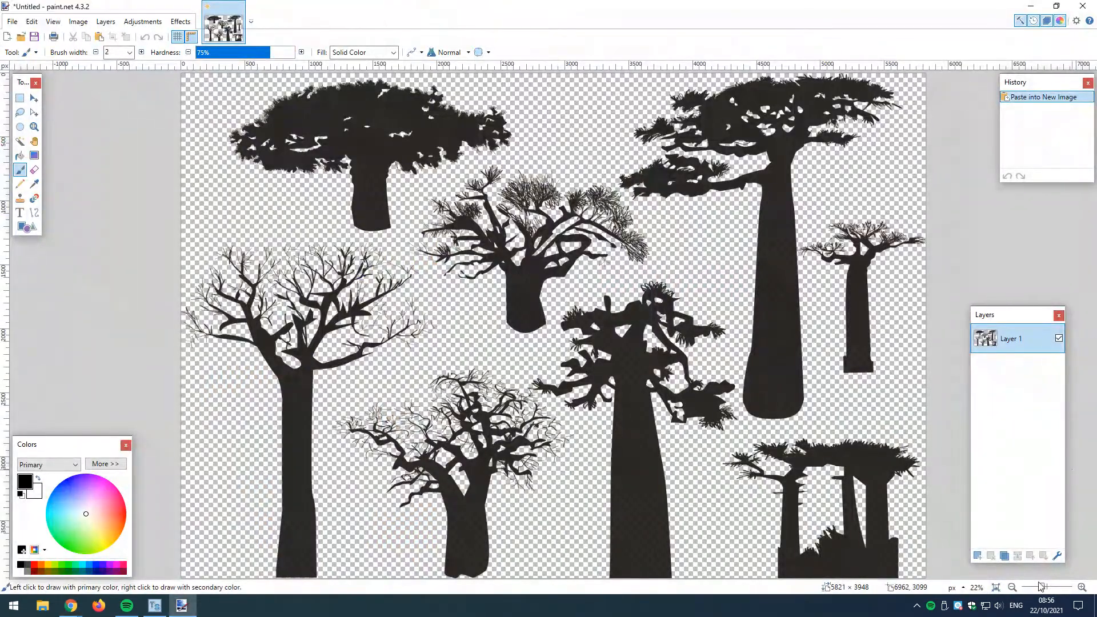
left_click(976, 555)
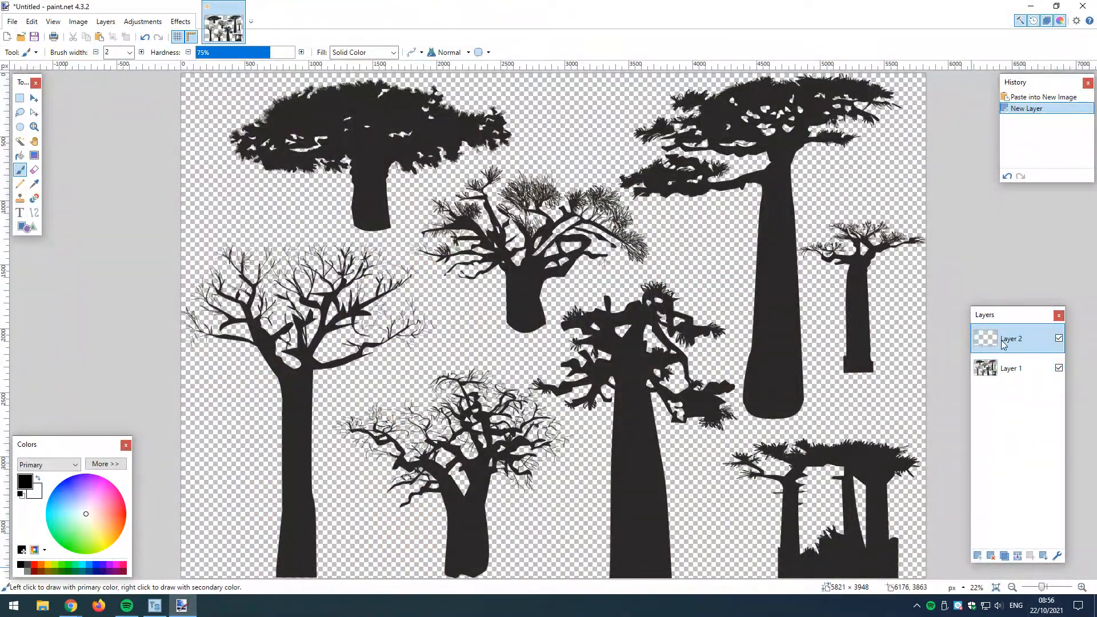
left_click_drag(1002, 342, 1002, 377)
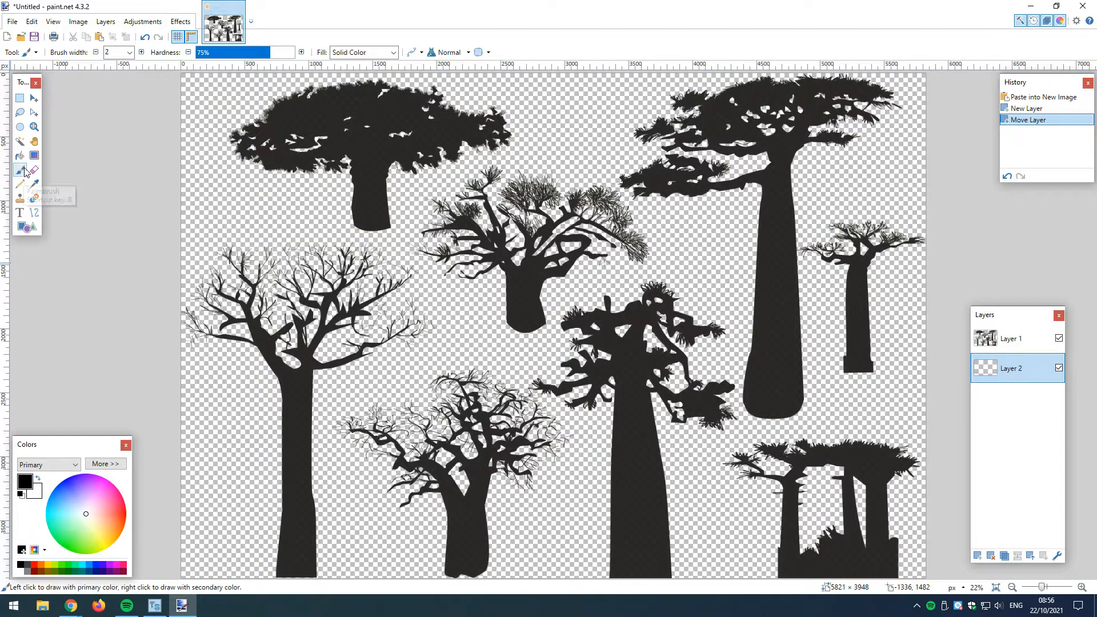
Try two freehand Paintbrush strokes at brush width 60 between the trees on the empty lower layer, and undo both
left_click(129, 52)
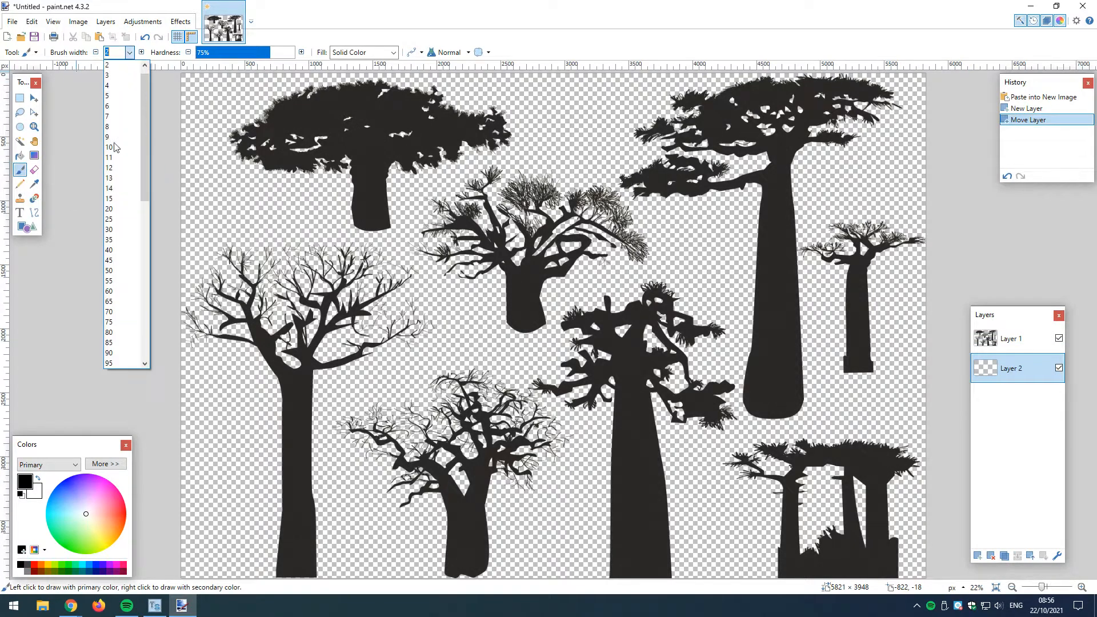
left_click(114, 291)
mouse_move(403, 309)
left_mouse_down()
mouse_move(497, 359)
mouse_move(525, 275)
mouse_move(541, 260)
left_mouse_up()
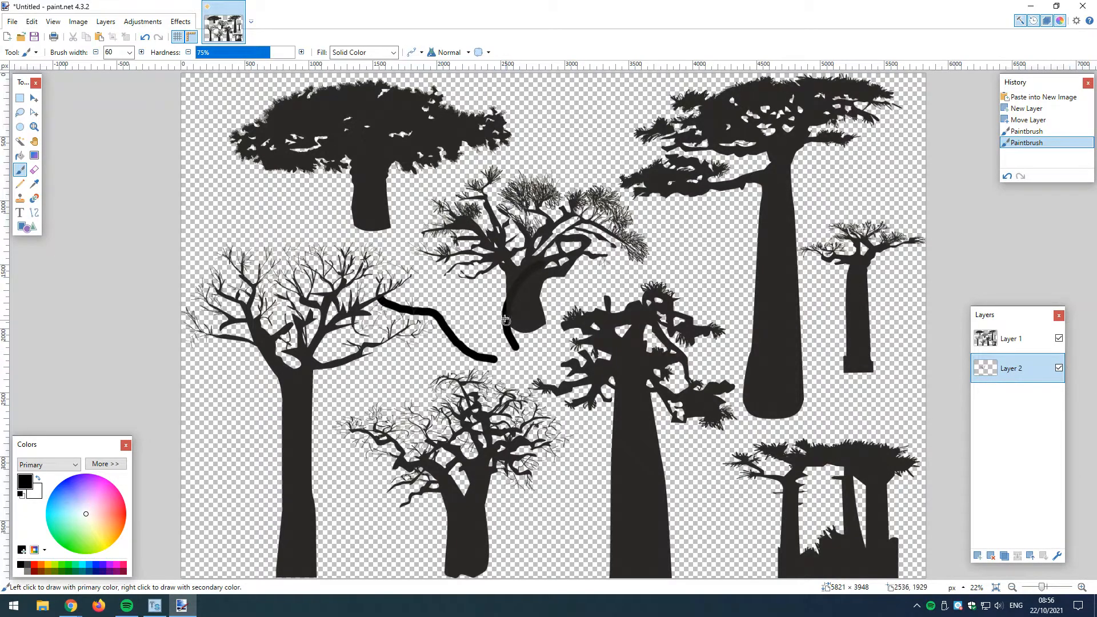
scroll(497, 320, "up", 4, "ctrl")
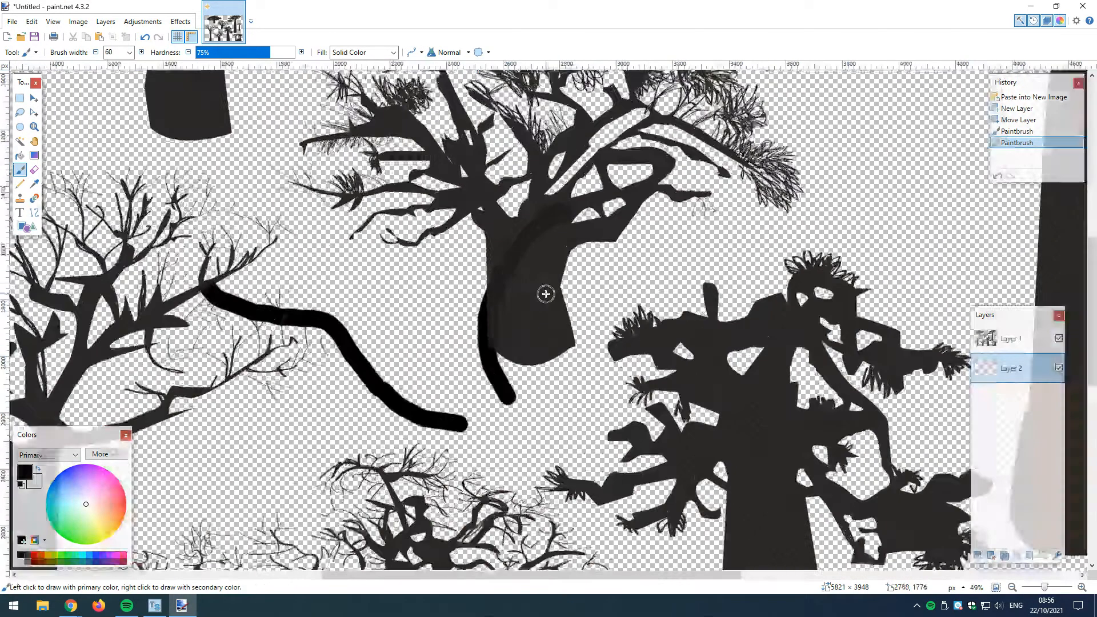
scroll(480, 346, "down", 5, "ctrl")
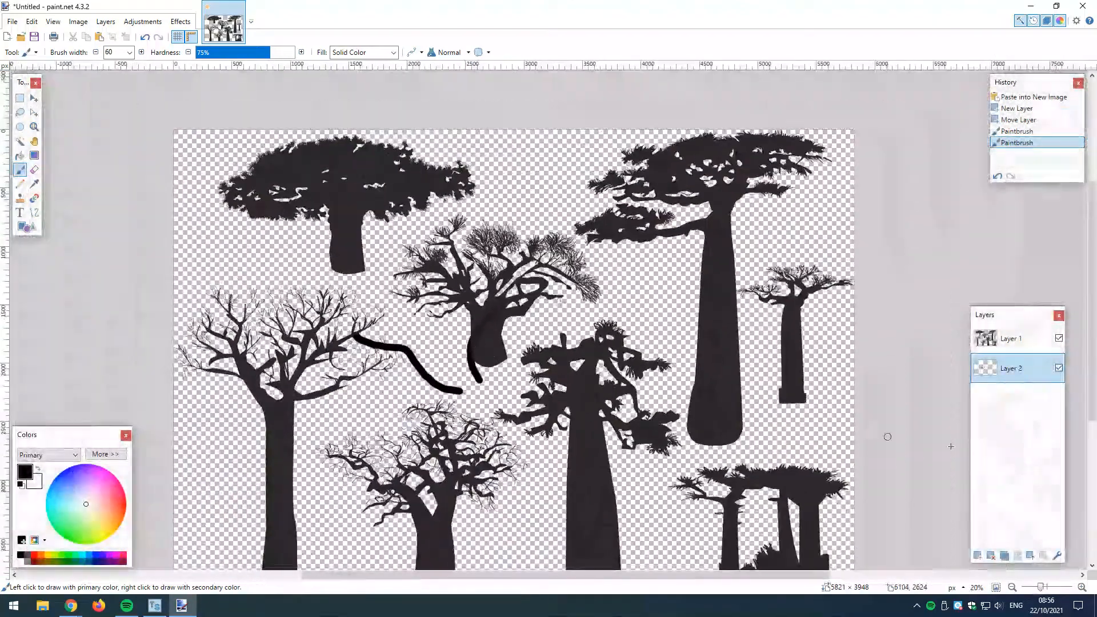
left_click(143, 38)
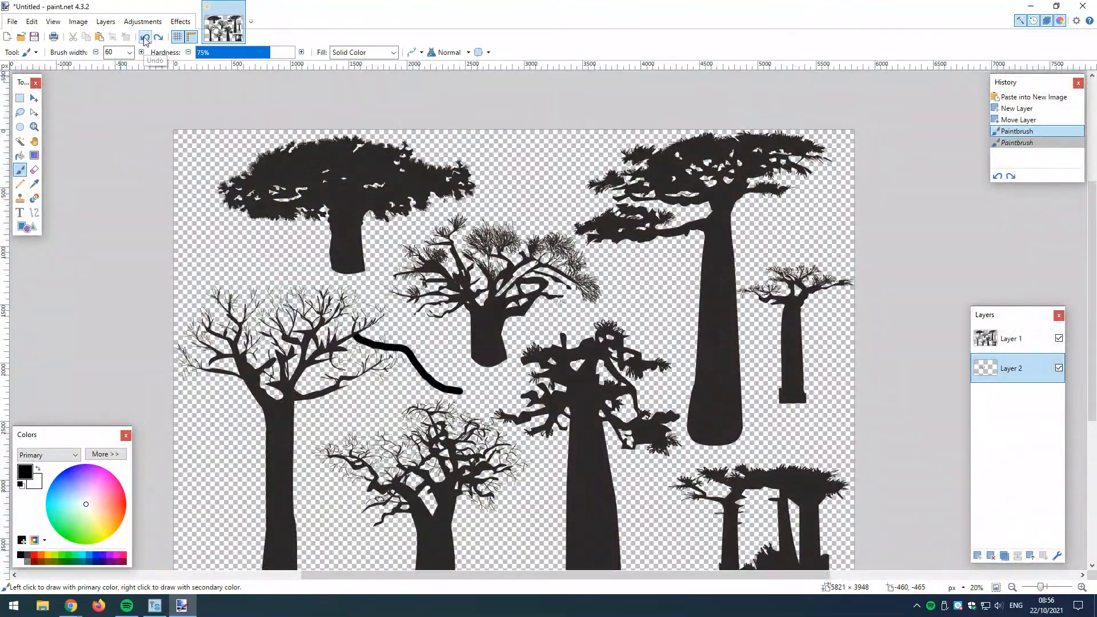
left_click(144, 38)
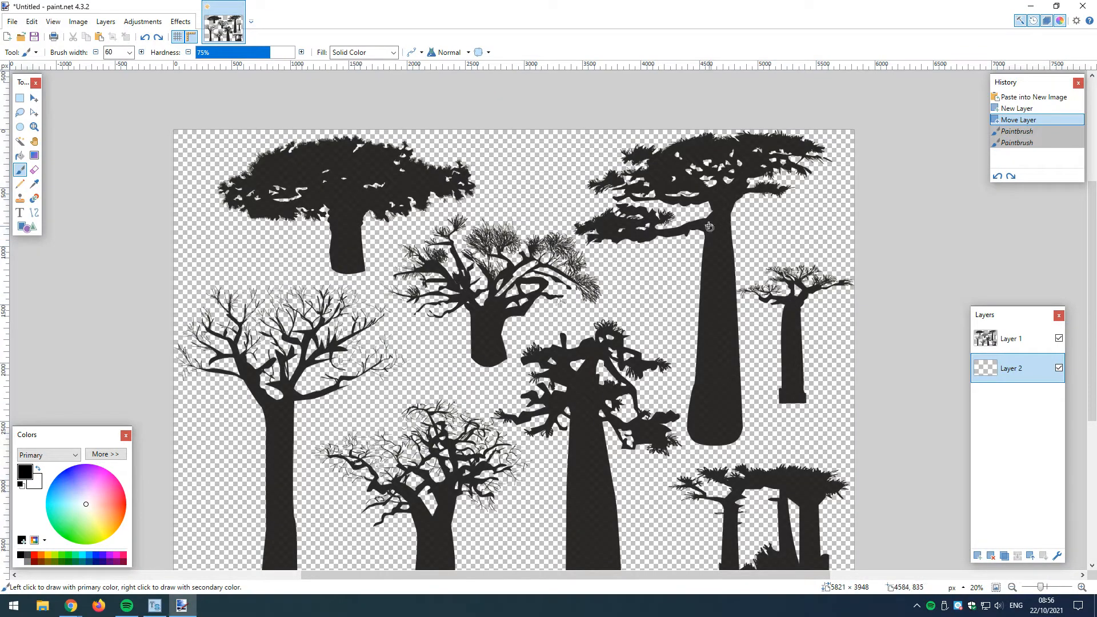
scroll(393, 171, "down", 3)
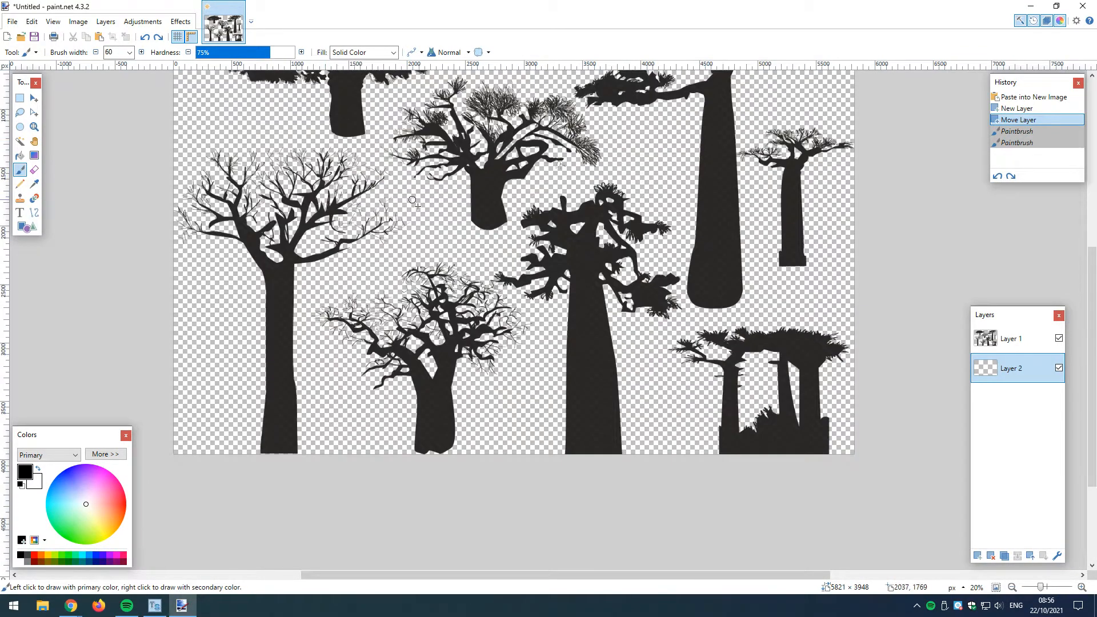
scroll(418, 238, "up", 3)
scroll(389, 180, "up", 2)
scroll(400, 191, "down", 2)
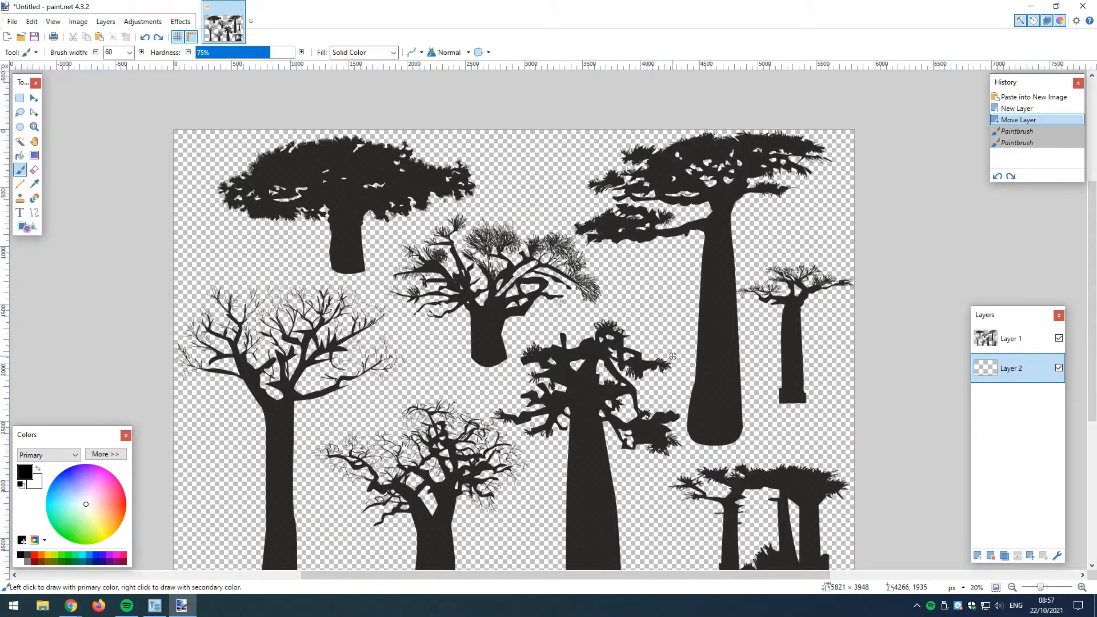
scroll(501, 385, "up", 3, "ctrl")
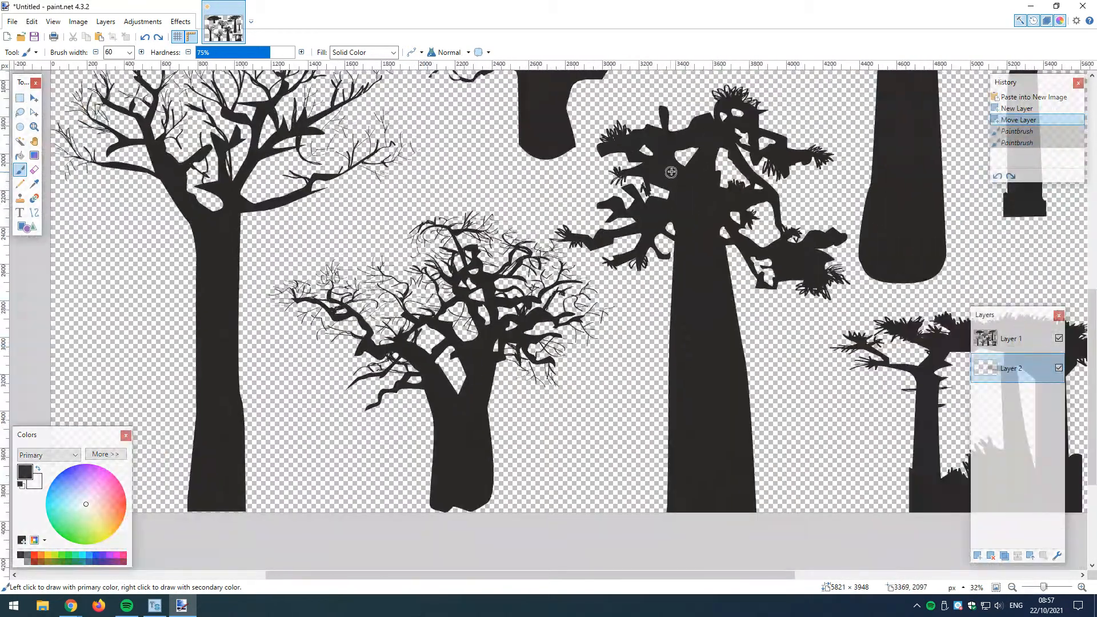
scroll(808, 115, "up", 2, "ctrl")
scroll(819, 124, "down", 2, "ctrl")
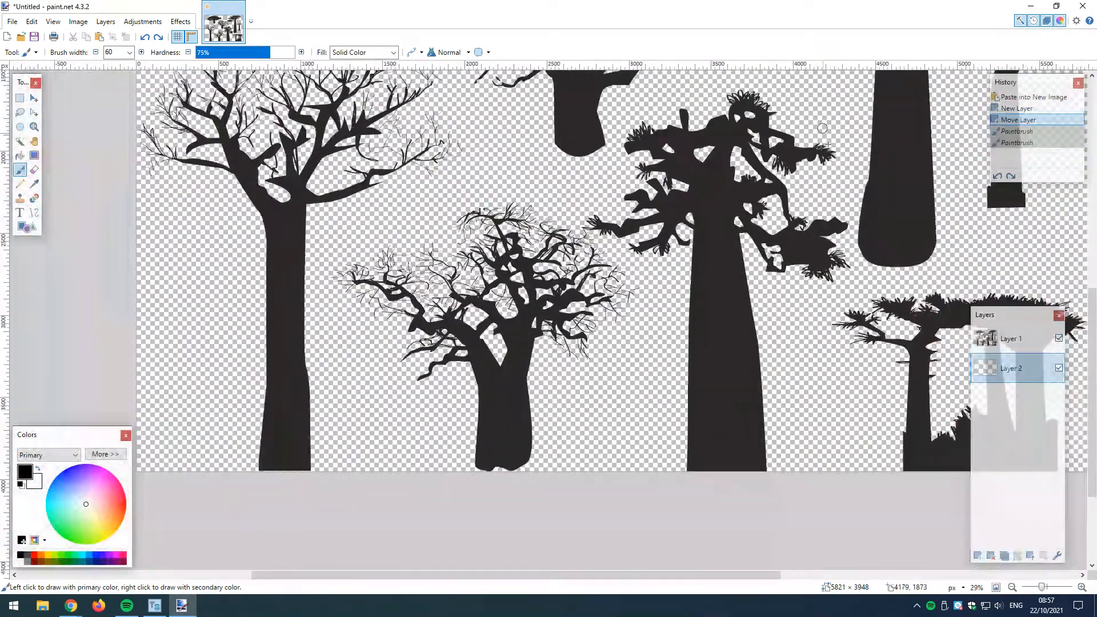
Switch to the browser's baobab image results and open the Depositphotos boab tree silhouette preview
mouse_move(71, 605)
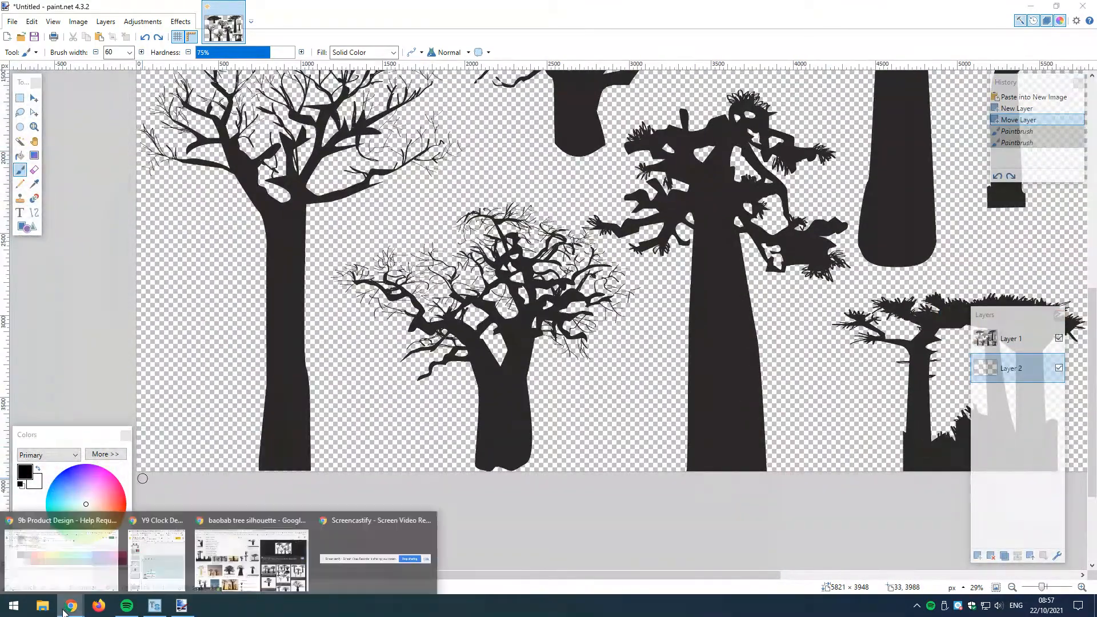
left_click(280, 562)
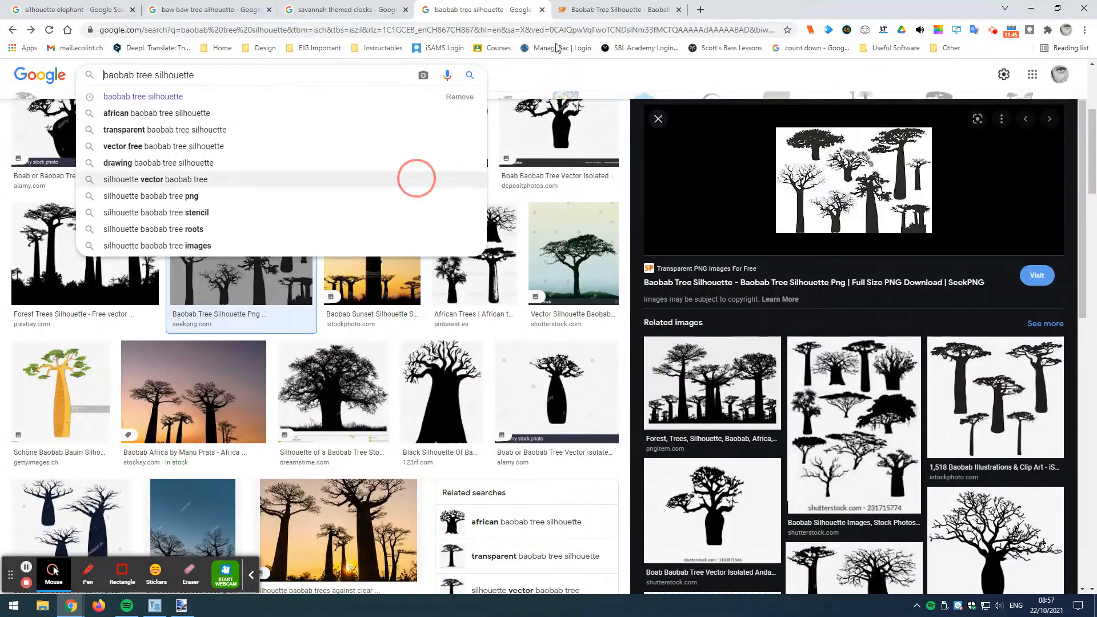
left_click(194, 71)
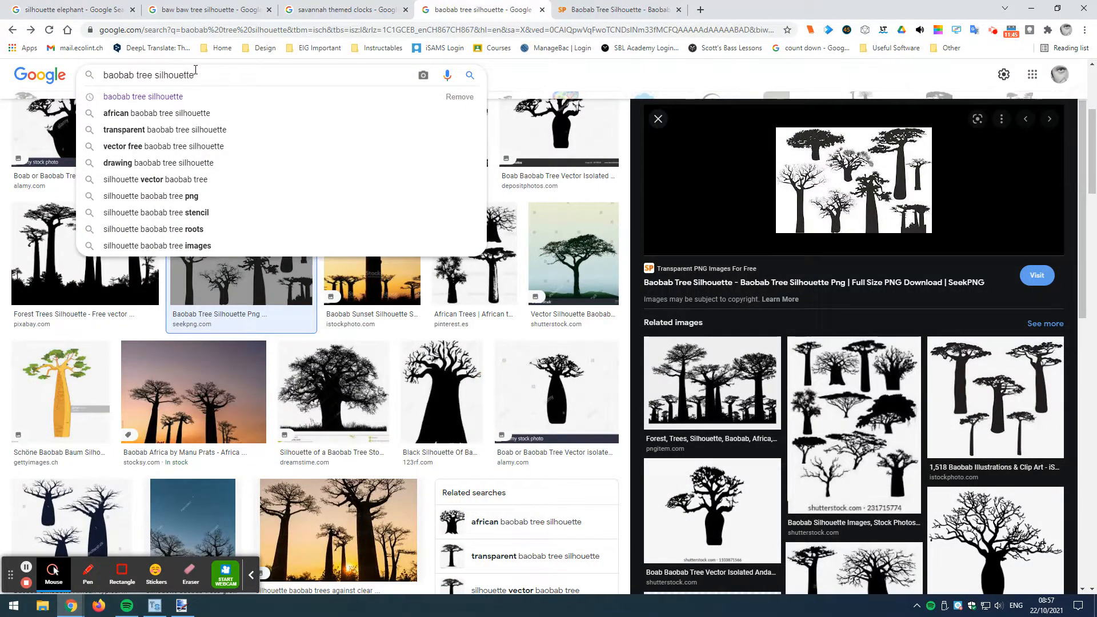
left_click(648, 67)
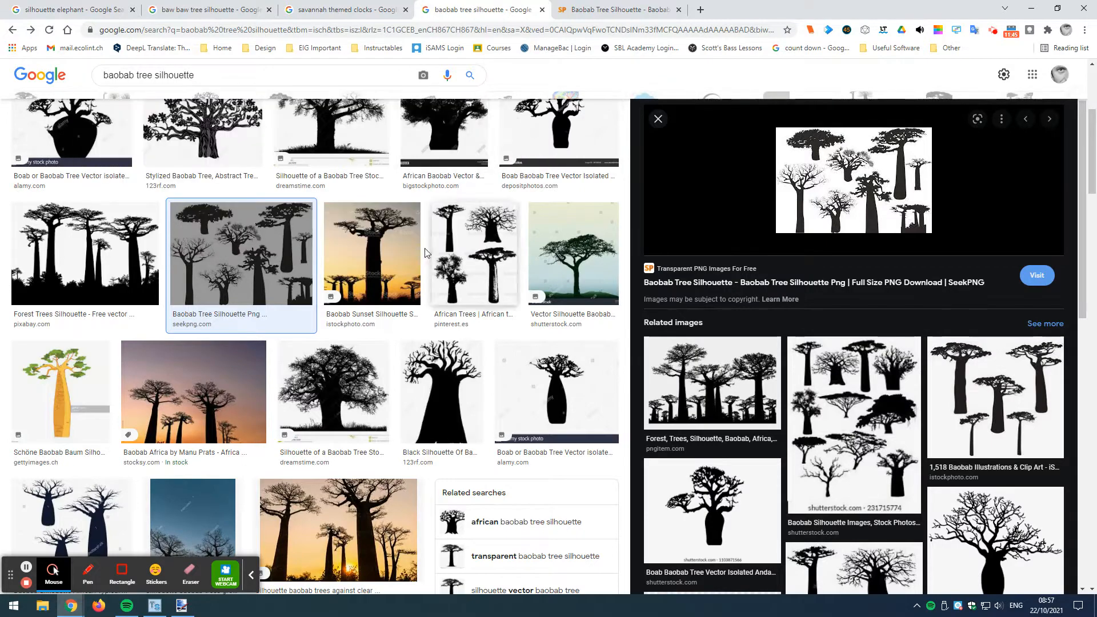
scroll(426, 252, "up", 5)
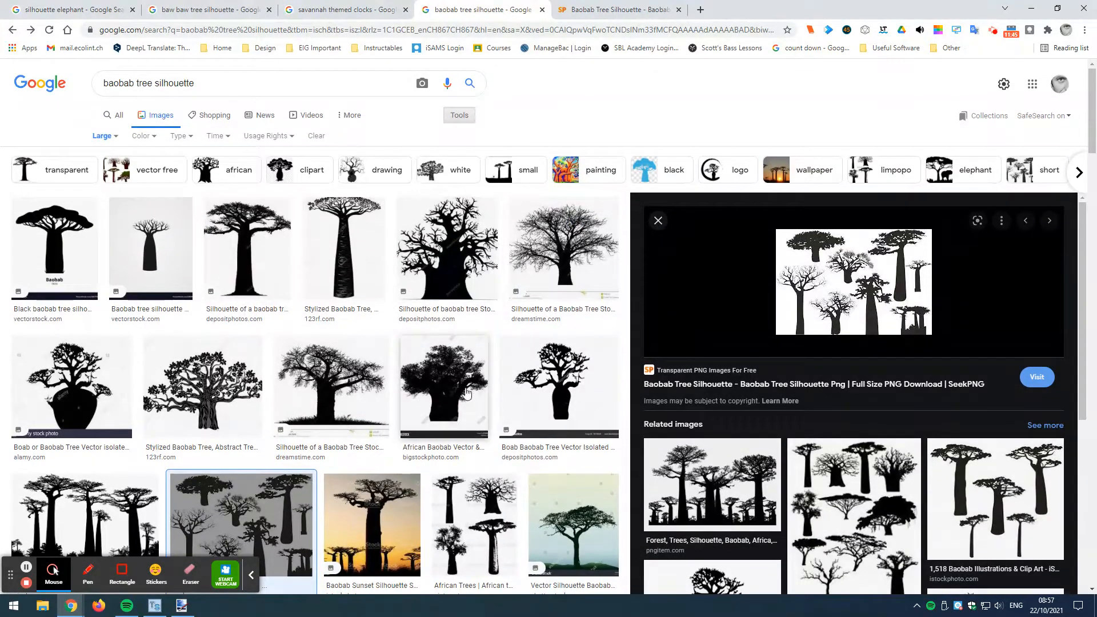
left_click(591, 368)
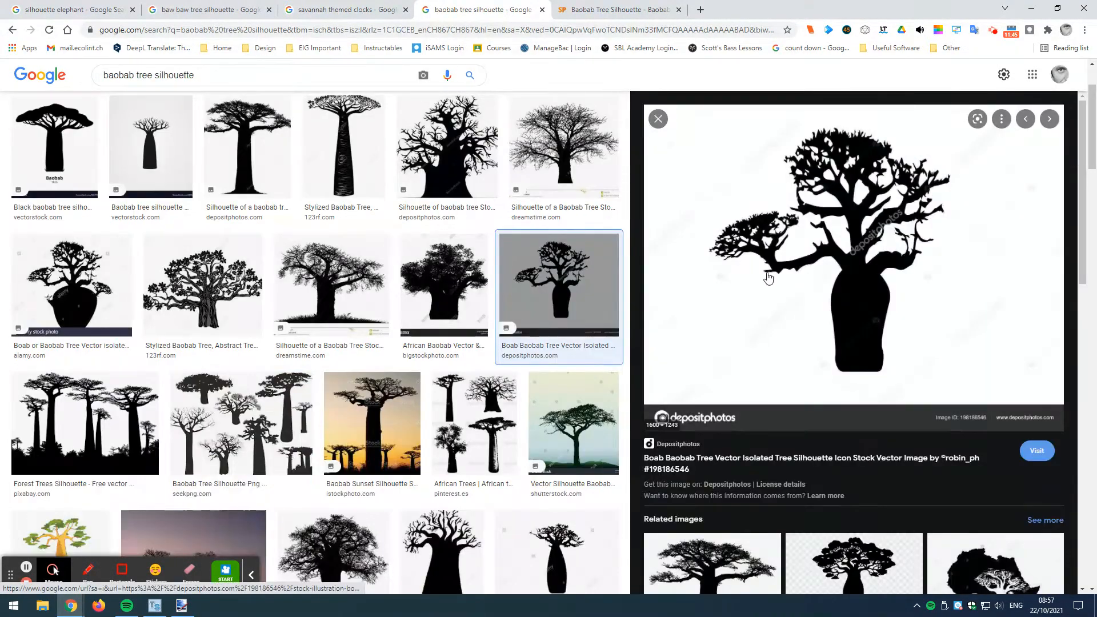
Copy the previewed boab tree image and paste it into paint.net as a new image
right_click(884, 233)
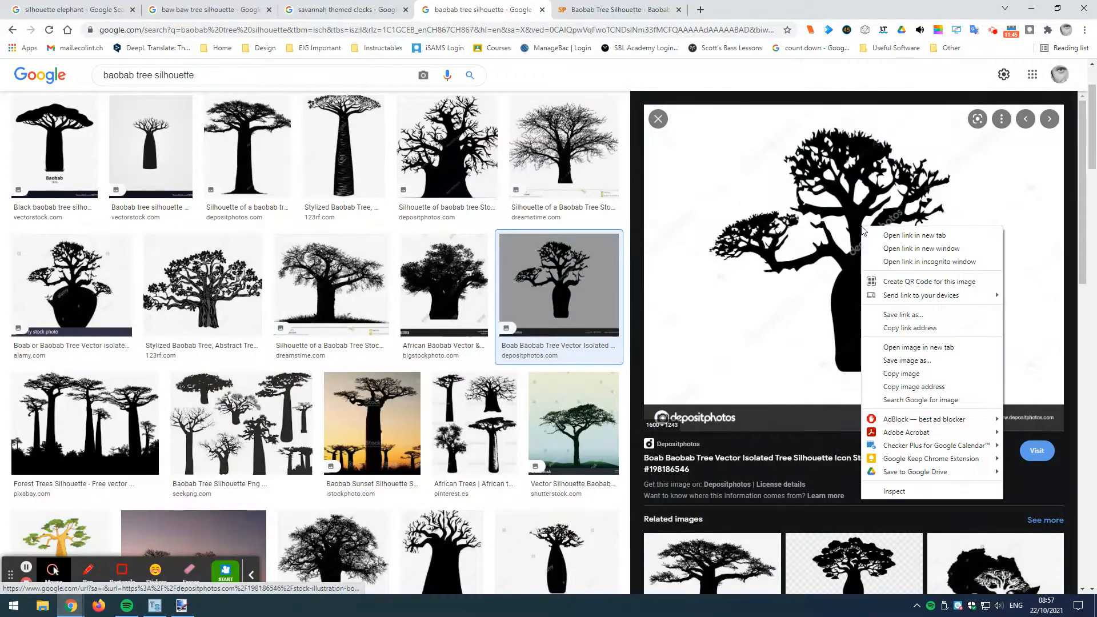
left_click(905, 367)
left_click(182, 605)
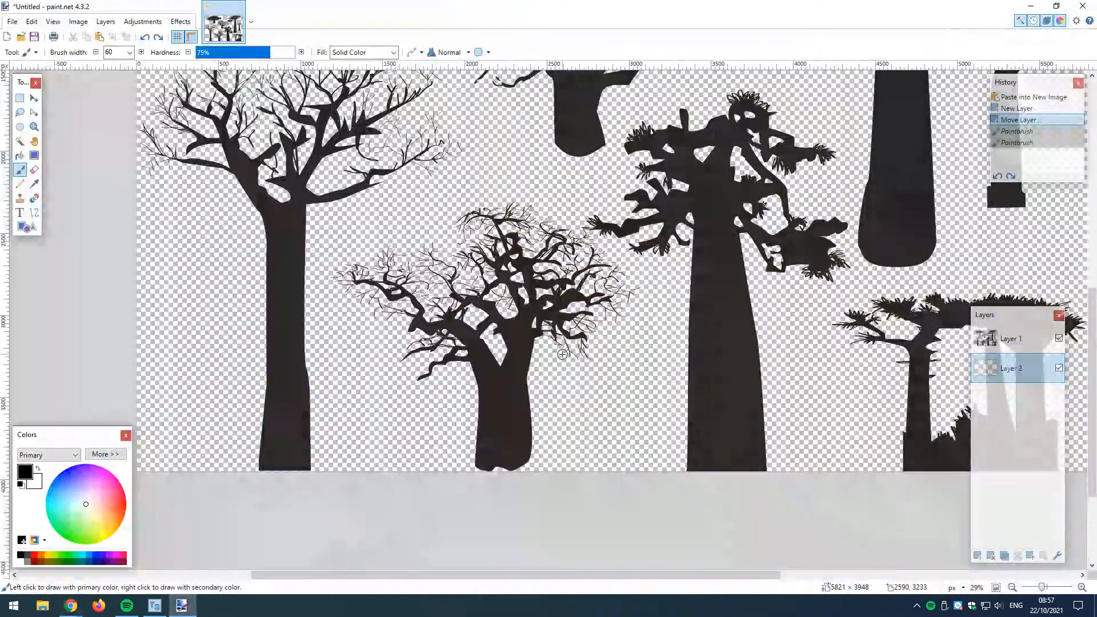
key("ctrl+alt+v")
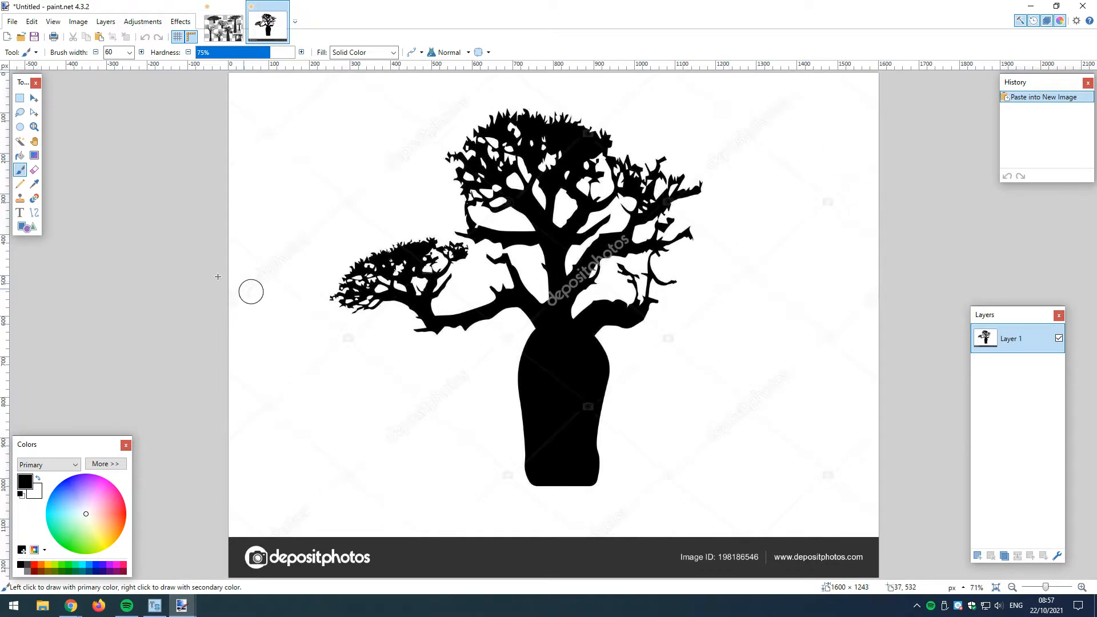
Select the black tree with the Magic Wand at 50% tolerance and check the selection around the watermark
left_click(20, 141)
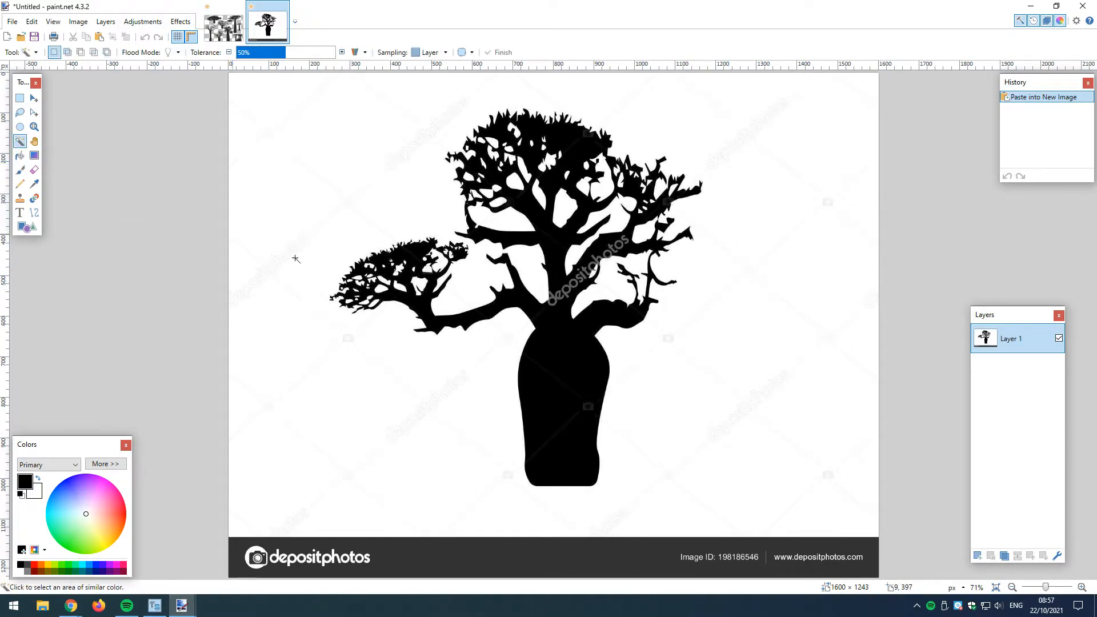
left_click(554, 369)
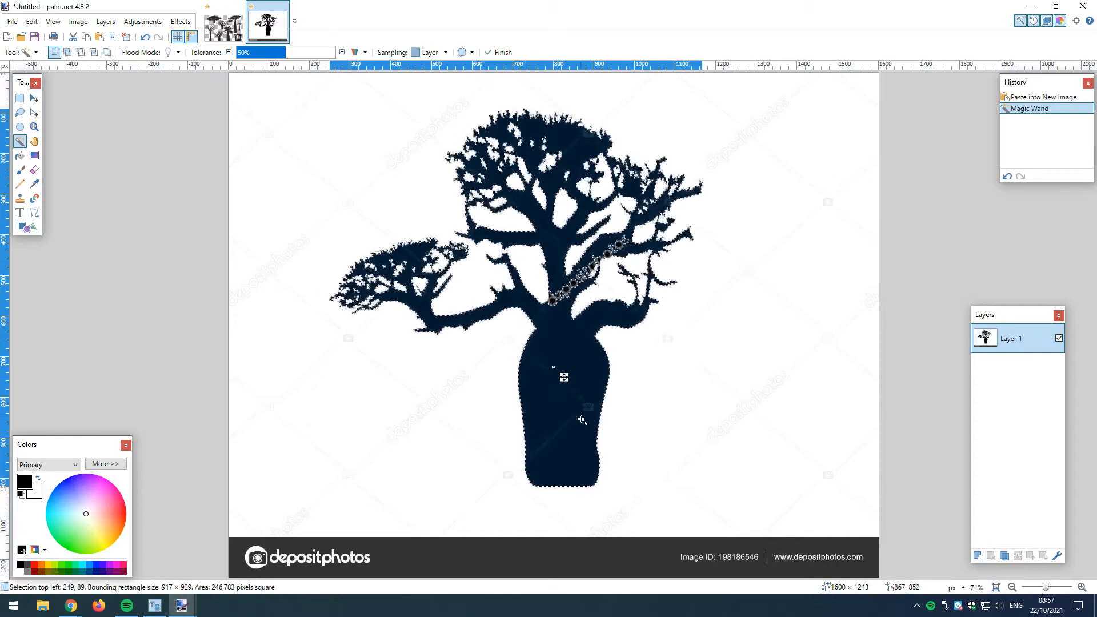
scroll(582, 417, "up", 3, "ctrl")
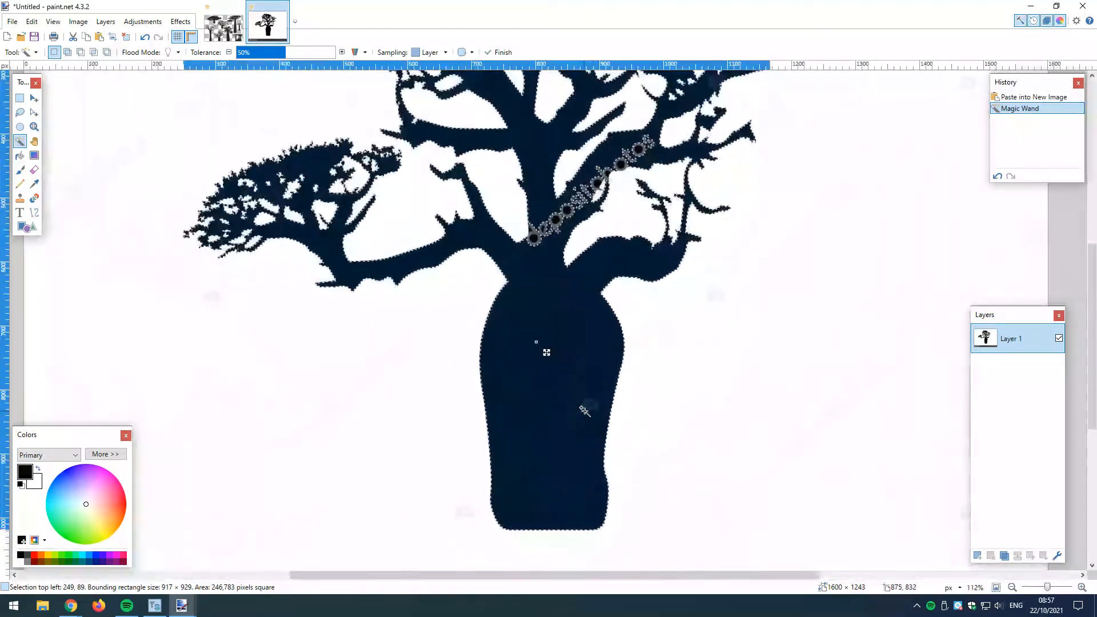
scroll(582, 409, "up", 4, "ctrl")
scroll(612, 417, "down", 3, "ctrl")
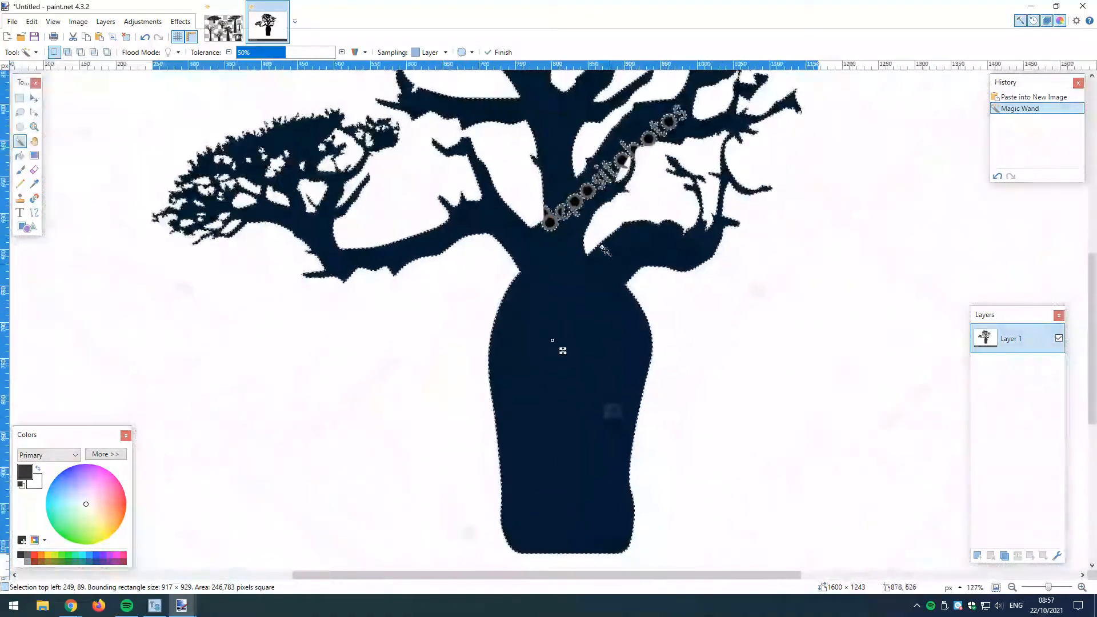
scroll(604, 250, "up", 4, "ctrl")
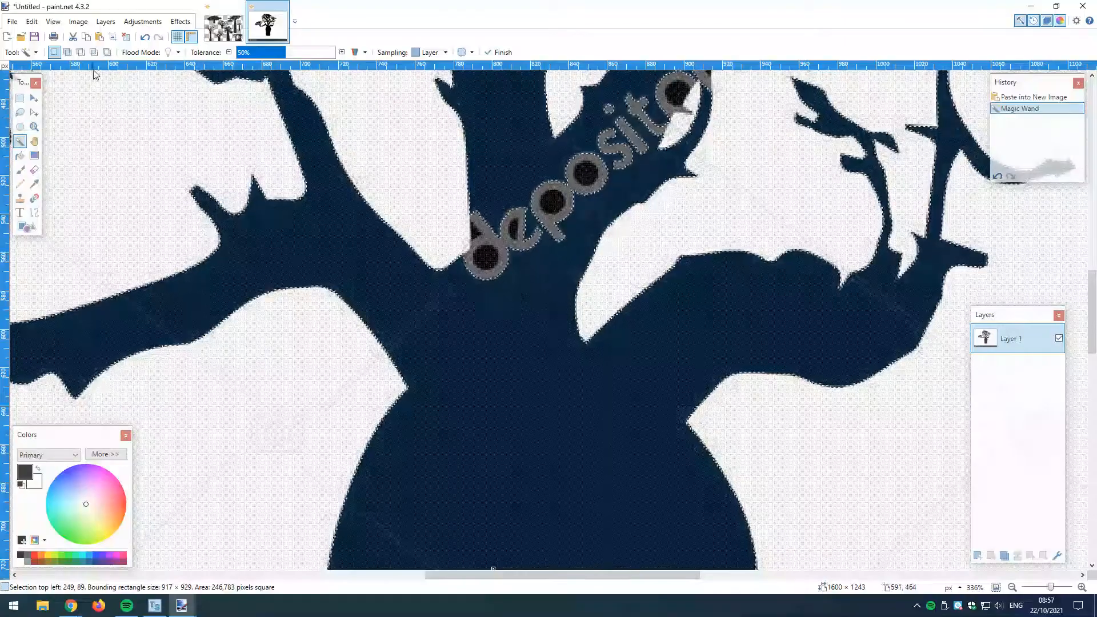
Raise the Magic Wand tolerance to 66% to take the watermark lettering into the tree selection
left_click_drag(286, 55, 296, 53)
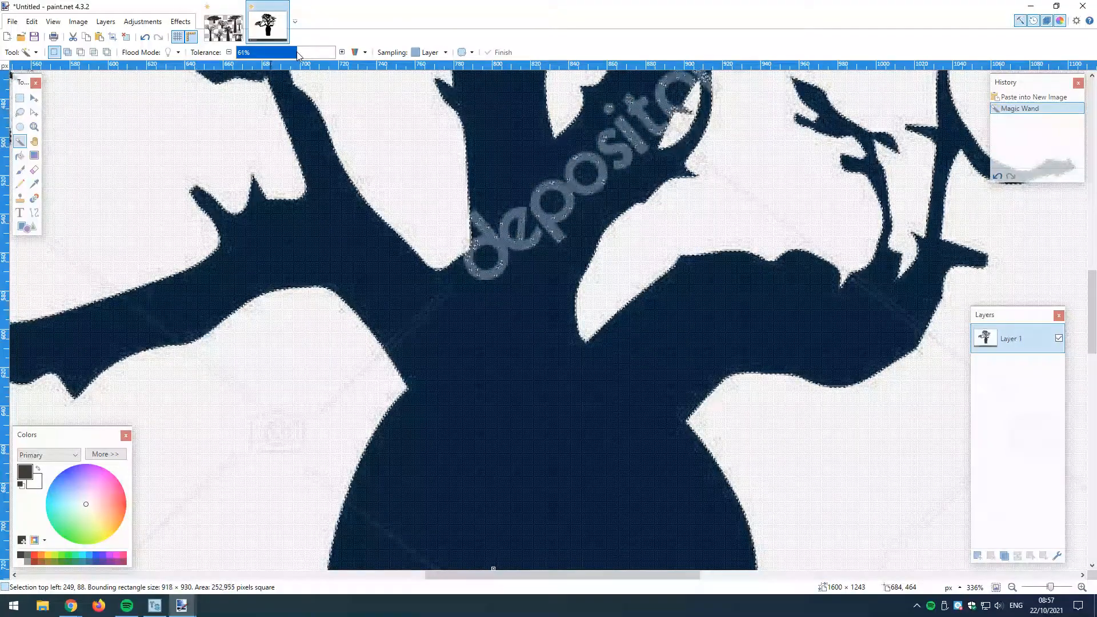
left_click_drag(296, 53, 303, 53)
scroll(446, 360, "down", 1)
scroll(446, 360, "up", 5)
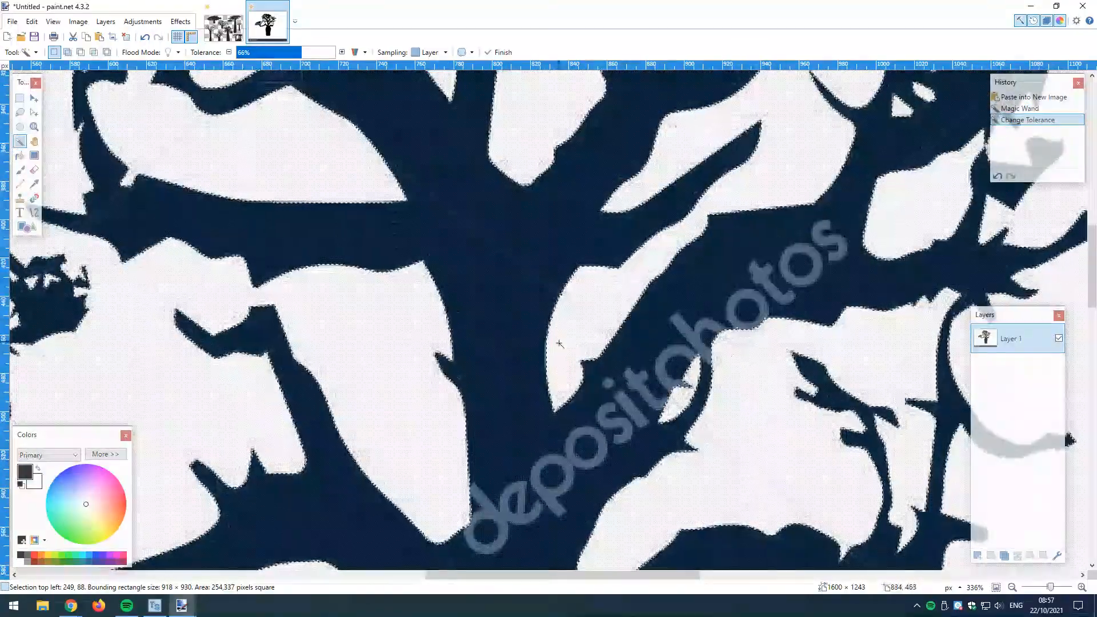
scroll(559, 344, "down", 8, "ctrl")
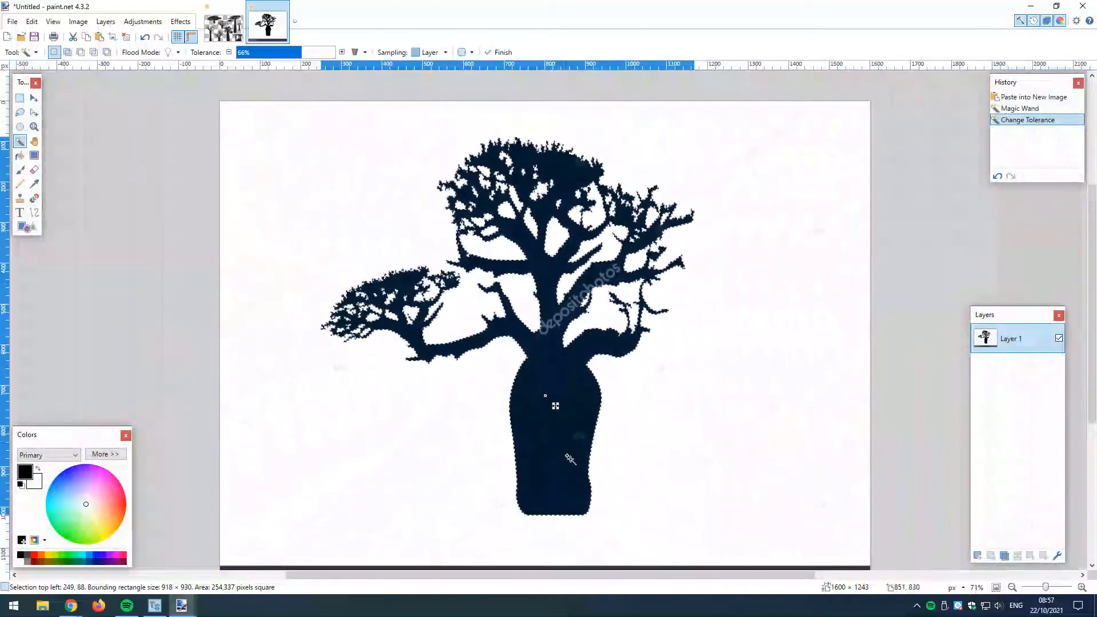
scroll(565, 445, "down", 1, "ctrl")
scroll(565, 446, "up", 2, "ctrl")
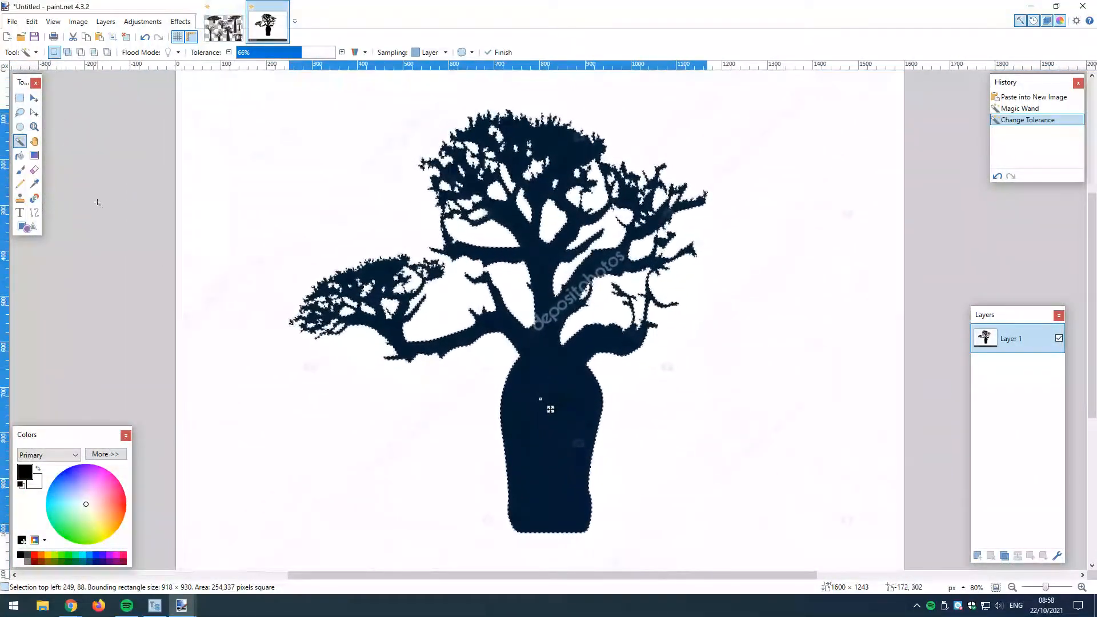
Try cropping the image to the tree selection, and undo the crop
left_click(78, 21)
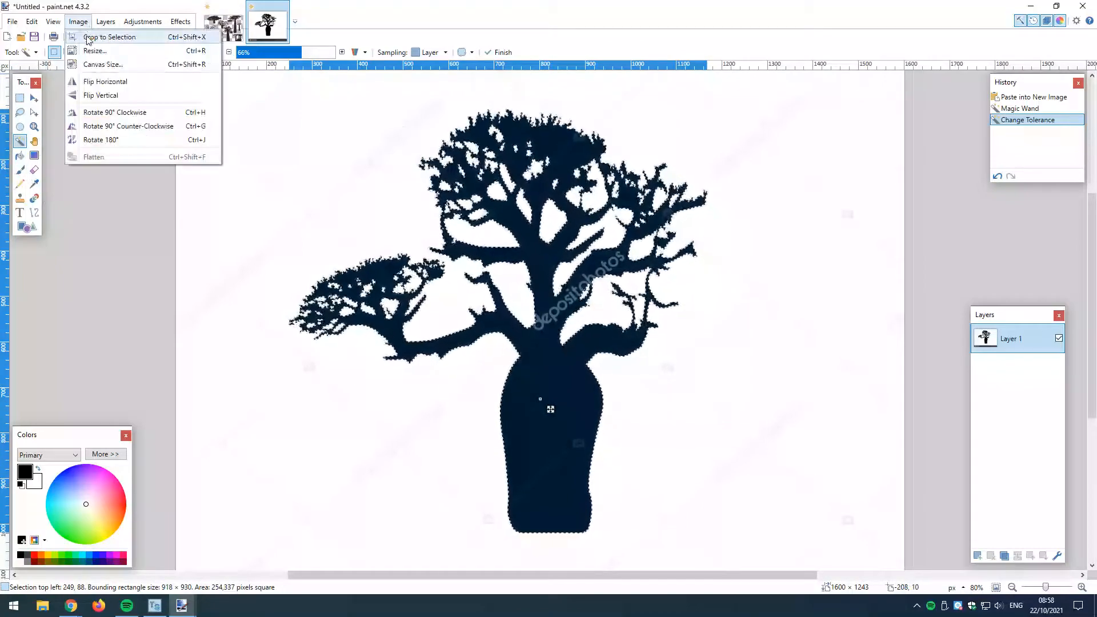
left_click(91, 38)
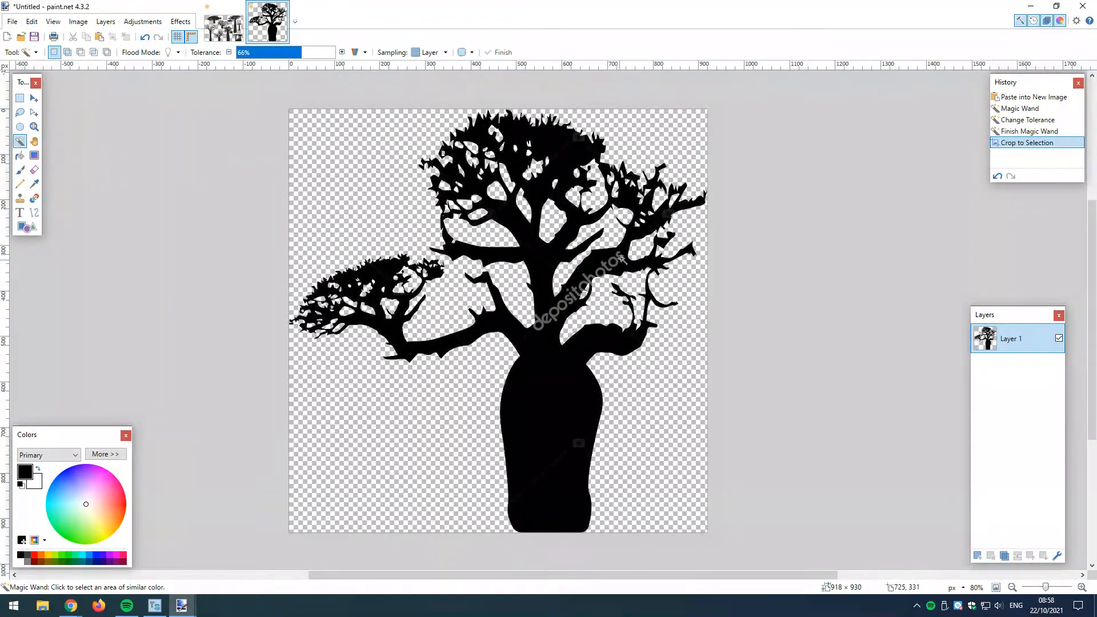
left_click(145, 37)
Paint over the watermark inside the selected tree in black with the Paintbrush at brush width 400
left_click(20, 170)
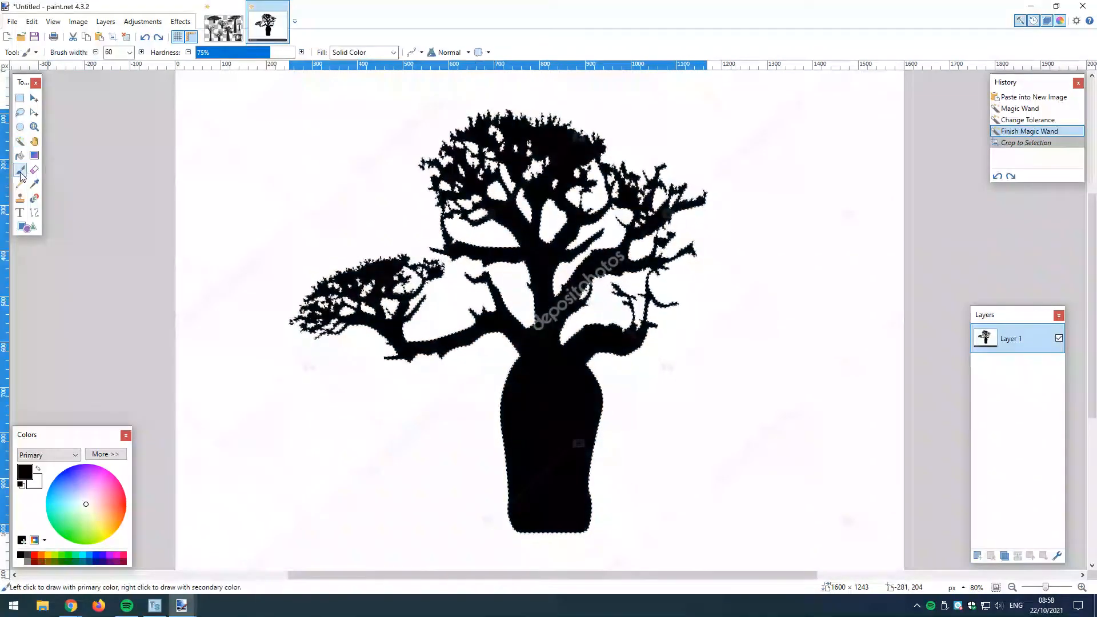
left_click(130, 52)
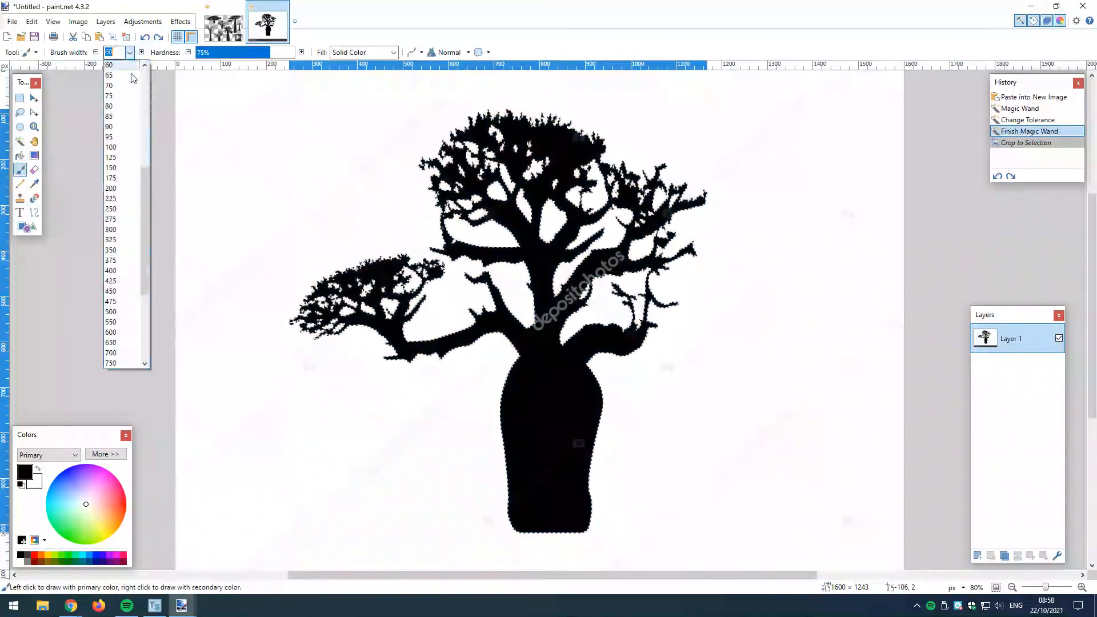
left_click(111, 270)
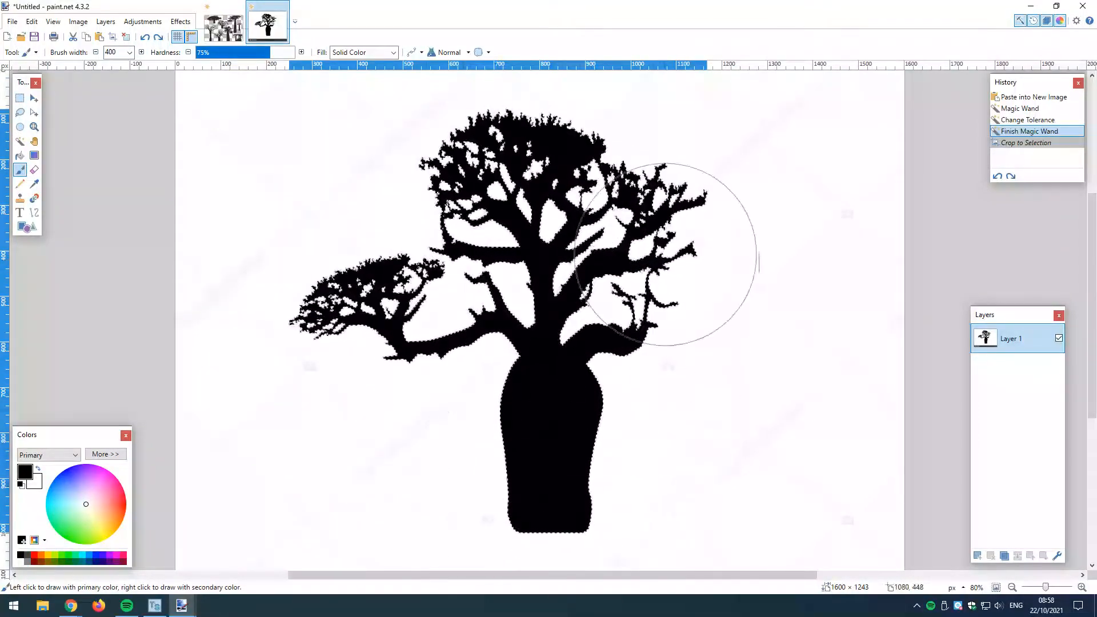
left_click_drag(649, 293, 388, 343)
Crop the image to the tree selection, and select the whole cropped image for copying
left_click(78, 21)
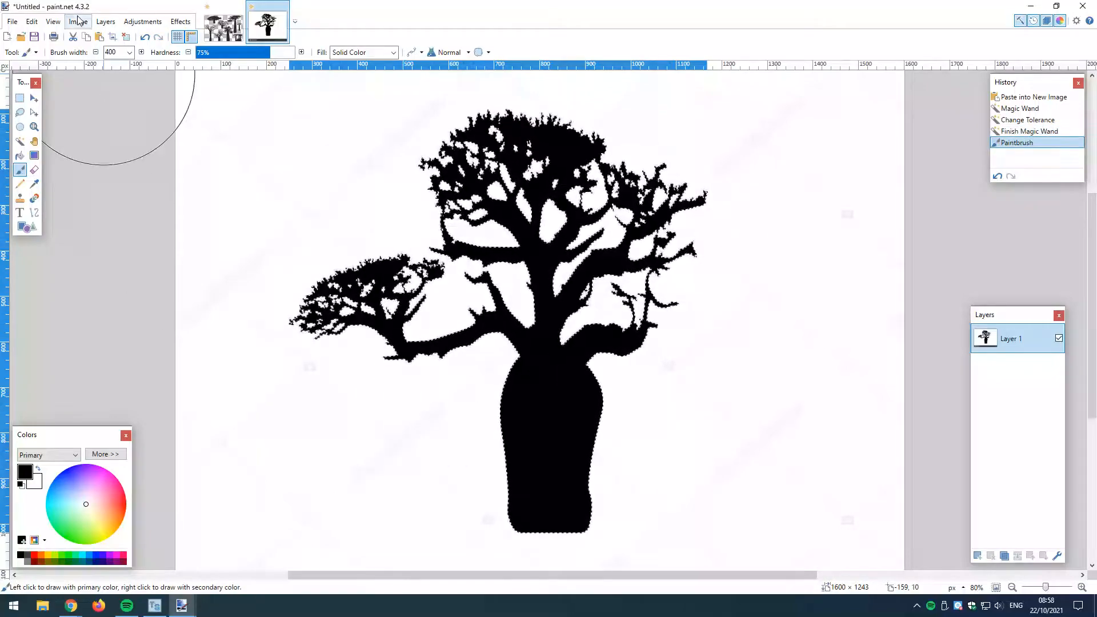
left_click(106, 34)
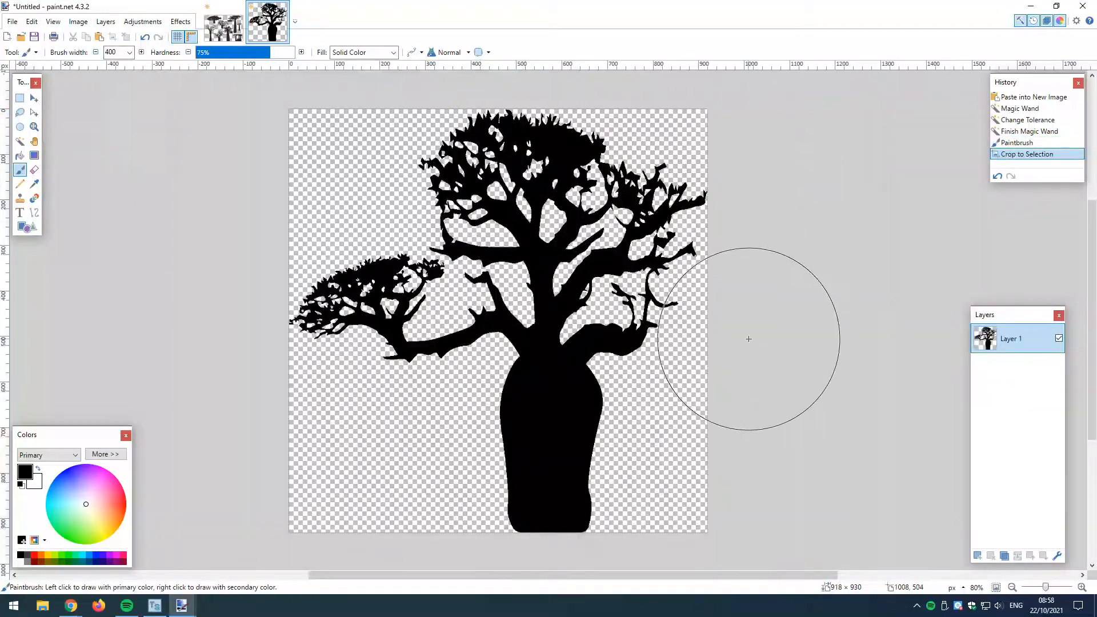
left_click(19, 98)
key("ctrl+a")
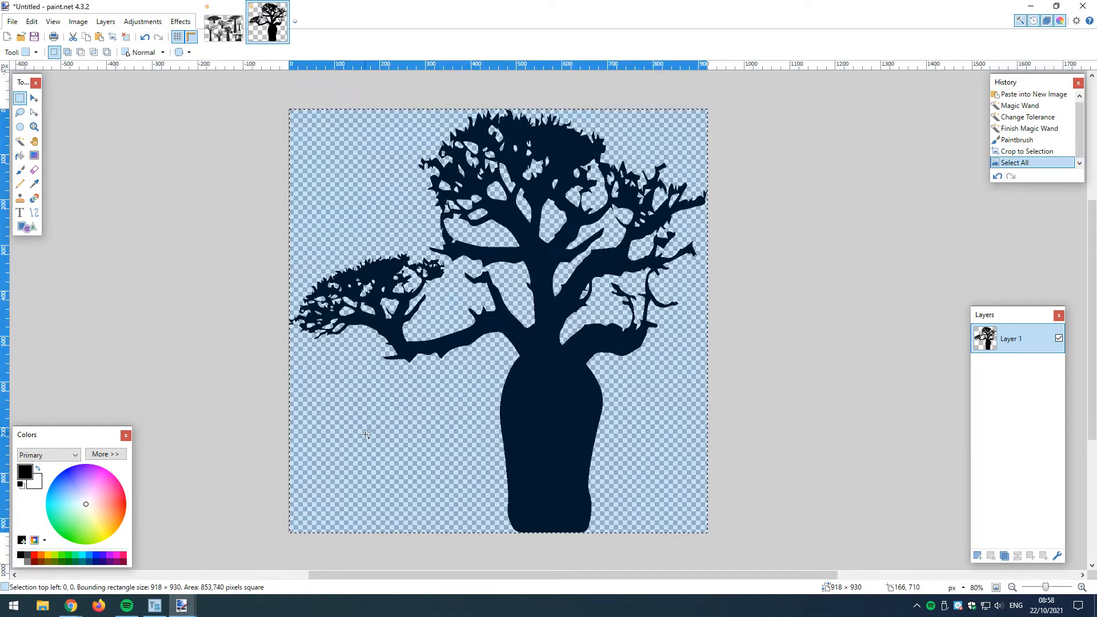
Switch to TechSoft Design V3, paste the tree image and move it 140 mm to the left across the sheet
left_click(154, 605)
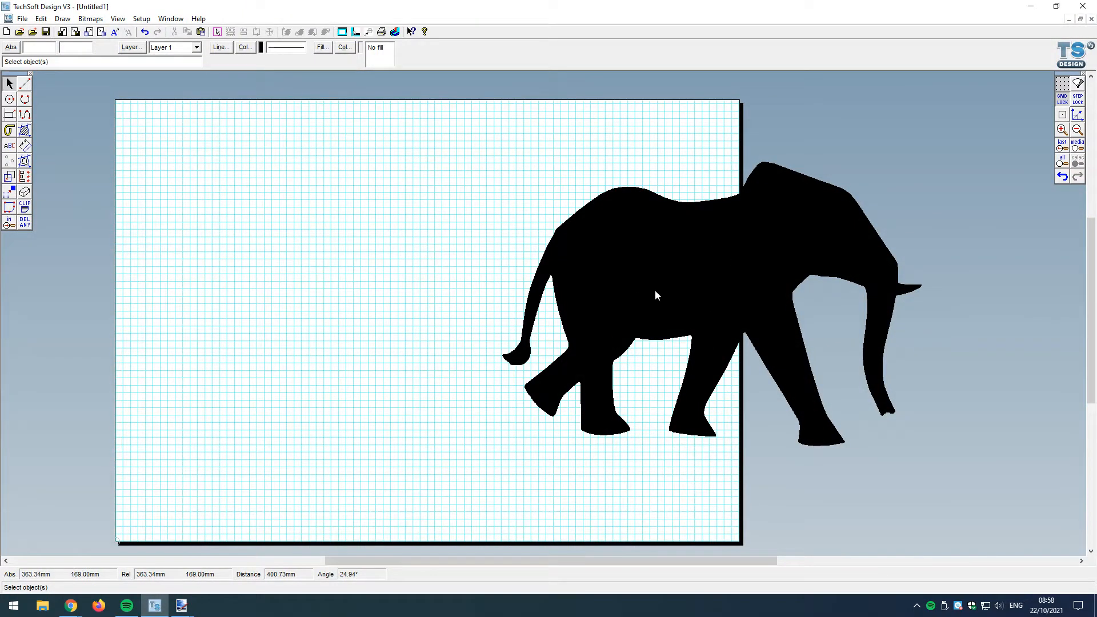
key("ctrl+v")
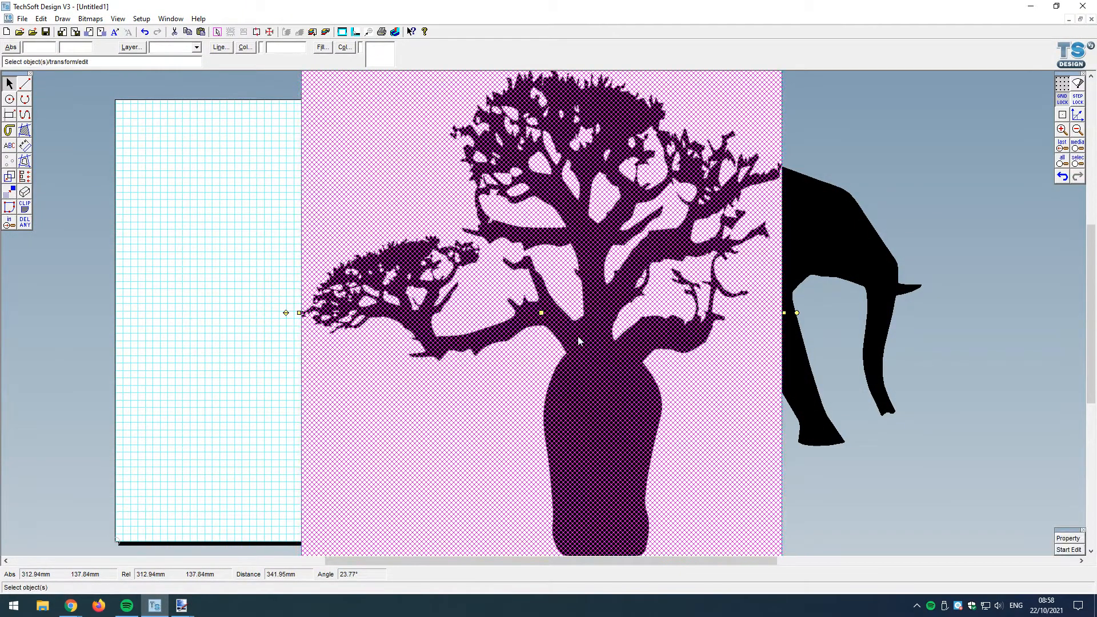
left_click_drag(351, 313, 143, 313)
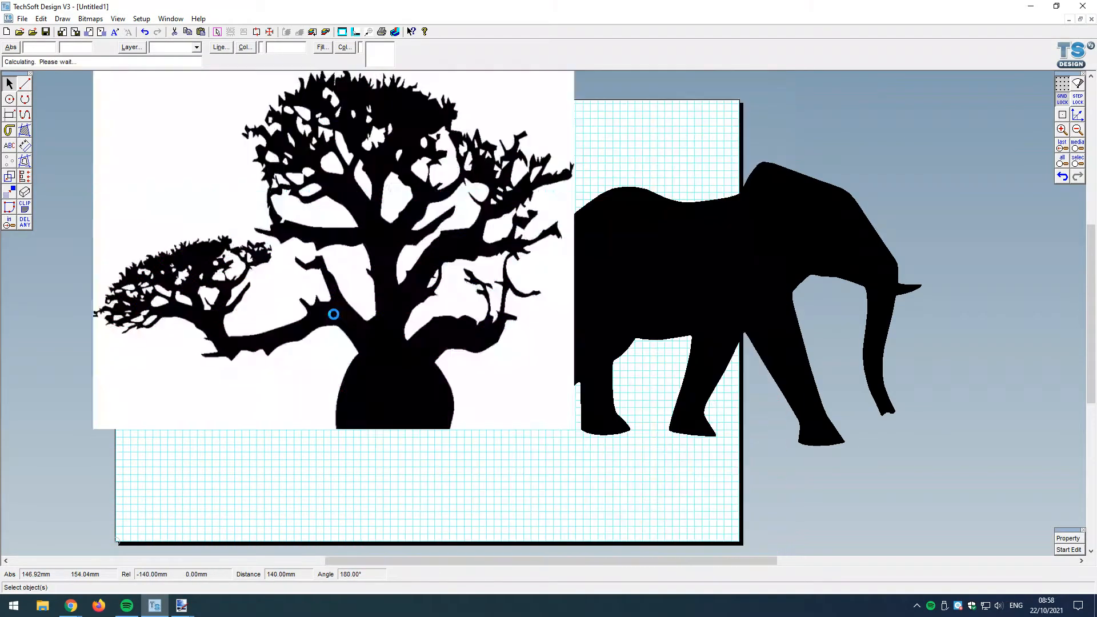
Move the elephant silhouette to the right, clear of the tree image, and deselect it
left_click(661, 290)
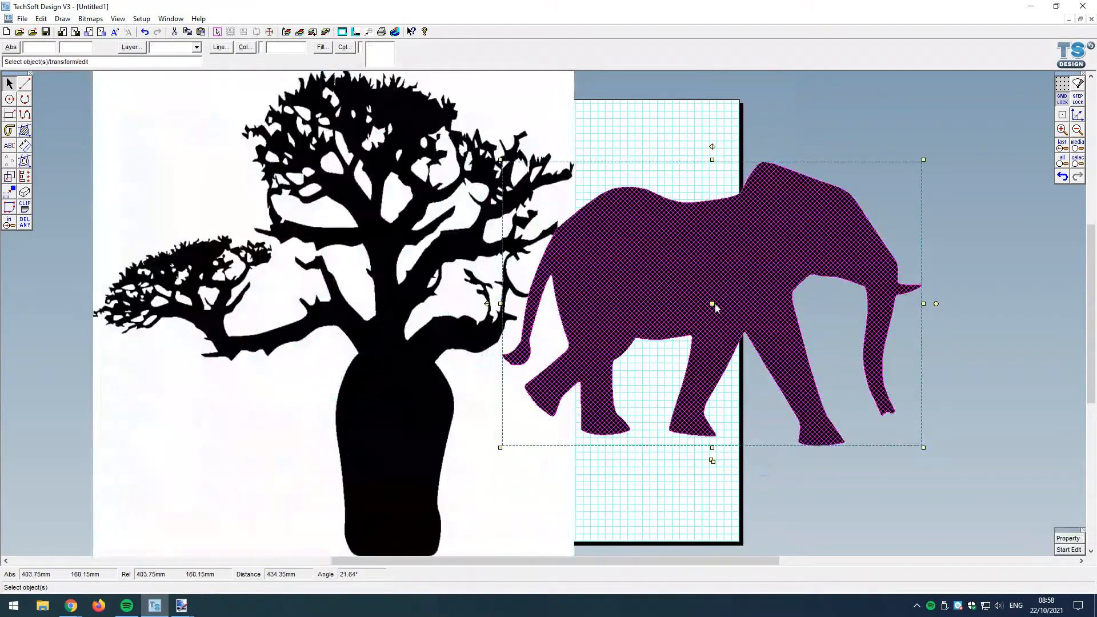
left_click_drag(713, 304, 847, 304)
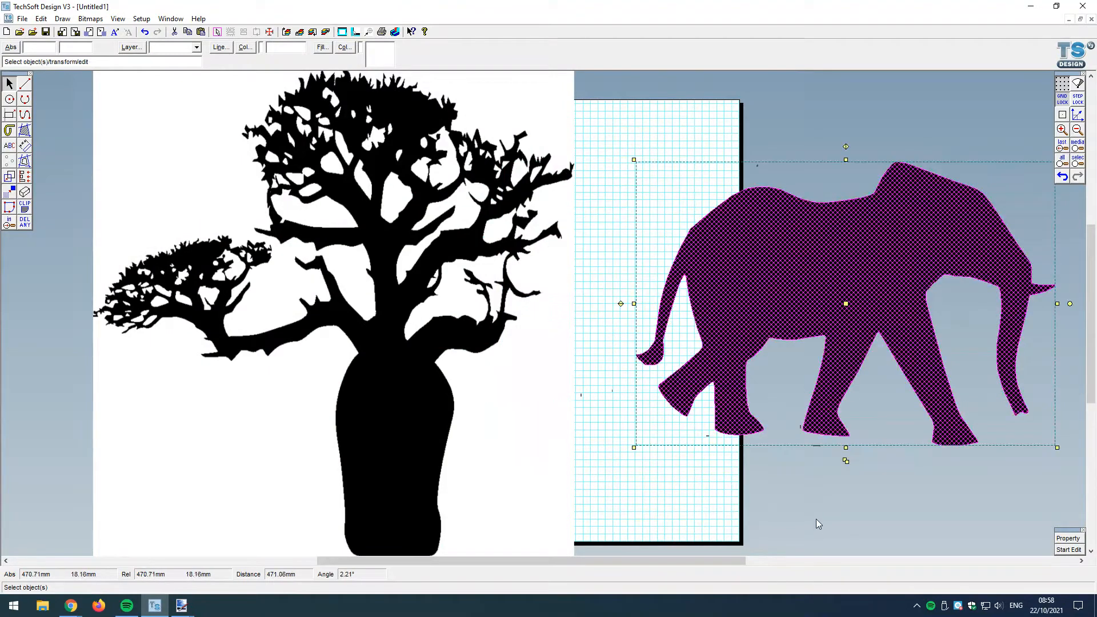
left_click(817, 520)
Open the elephant silhouette for node editing and examine the nodes around its outline
left_click(837, 281)
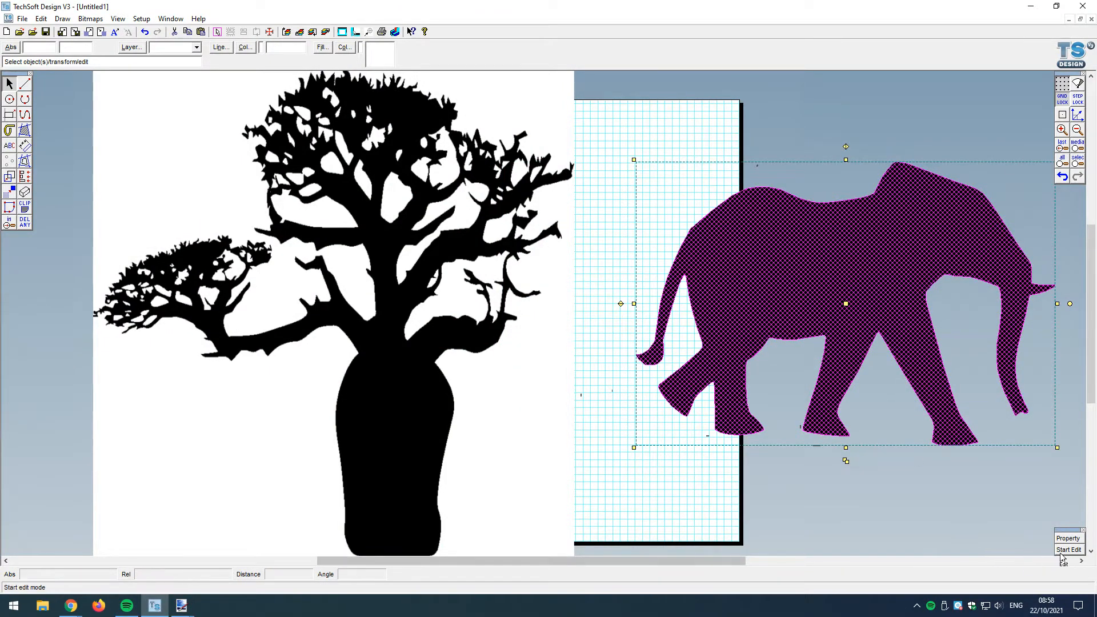
double_click(816, 440)
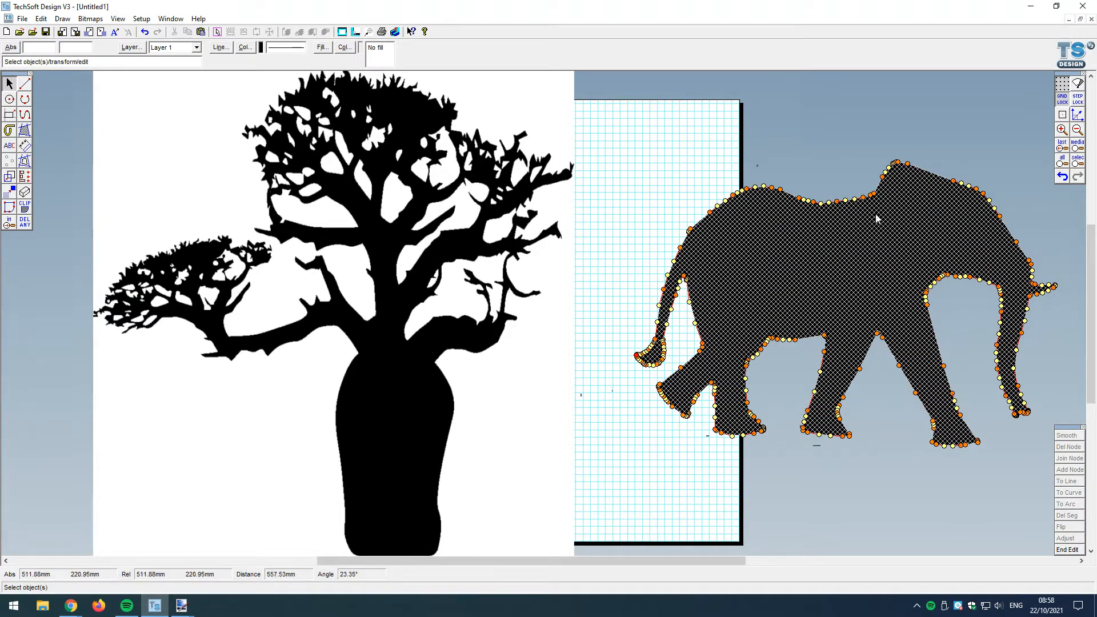
scroll(782, 348, "up", 6)
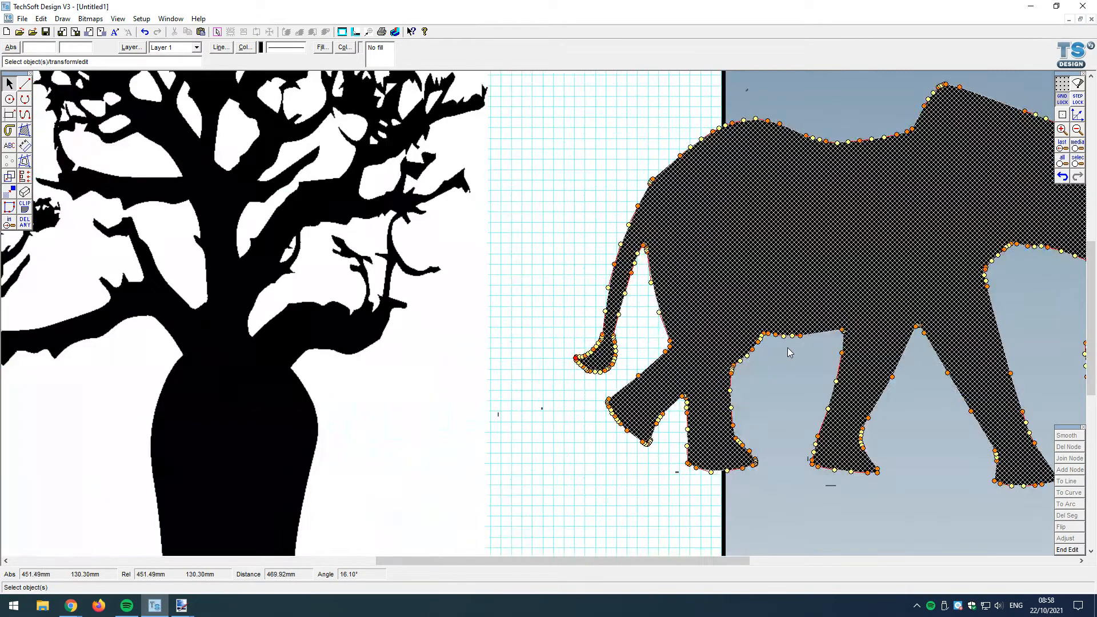
scroll(607, 367, "down", 2)
scroll(475, 387, "down", 3)
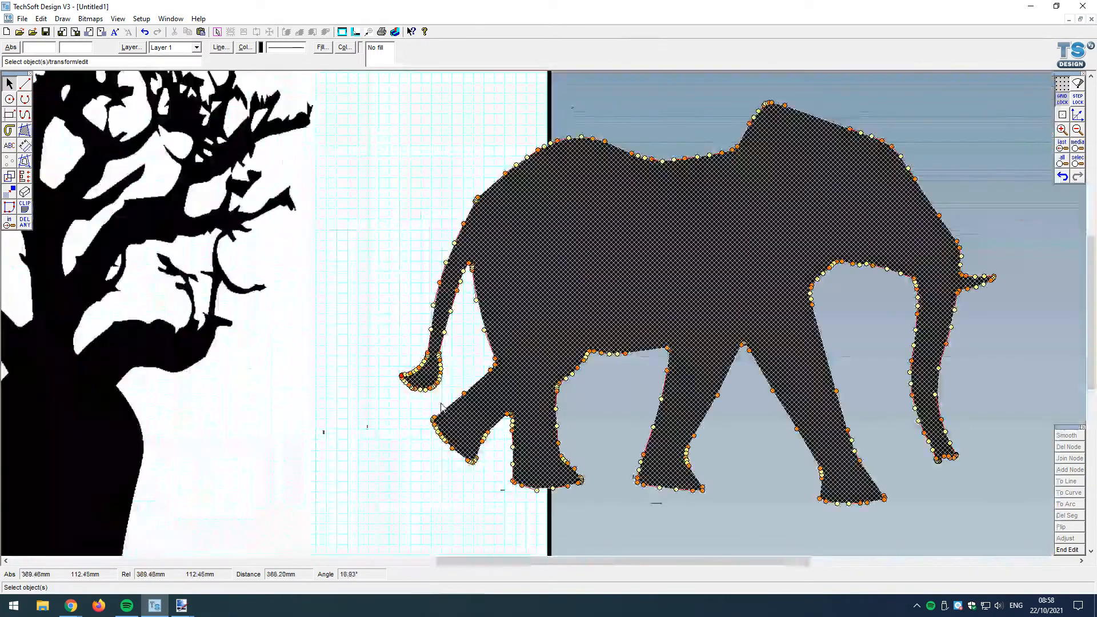
Try reshaping the outer edge of the elephant's tail by pulling an outline node and its curve handle outward
scroll(453, 333, "up", 4)
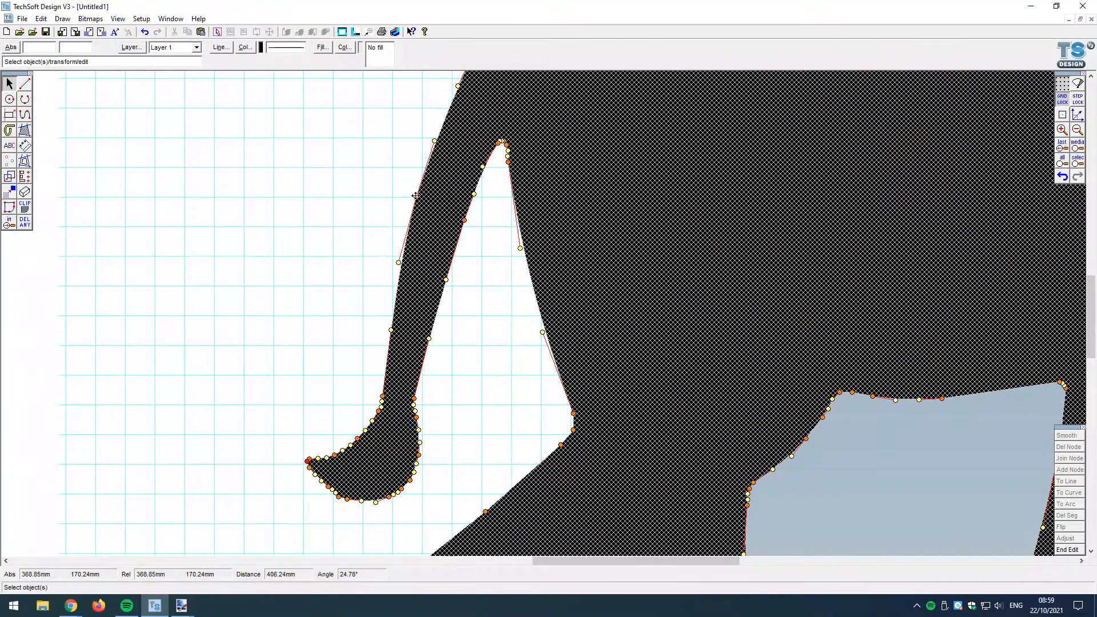
left_click_drag(415, 195, 243, 197)
left_click_drag(226, 264, 154, 225)
scroll(294, 411, "down", 2)
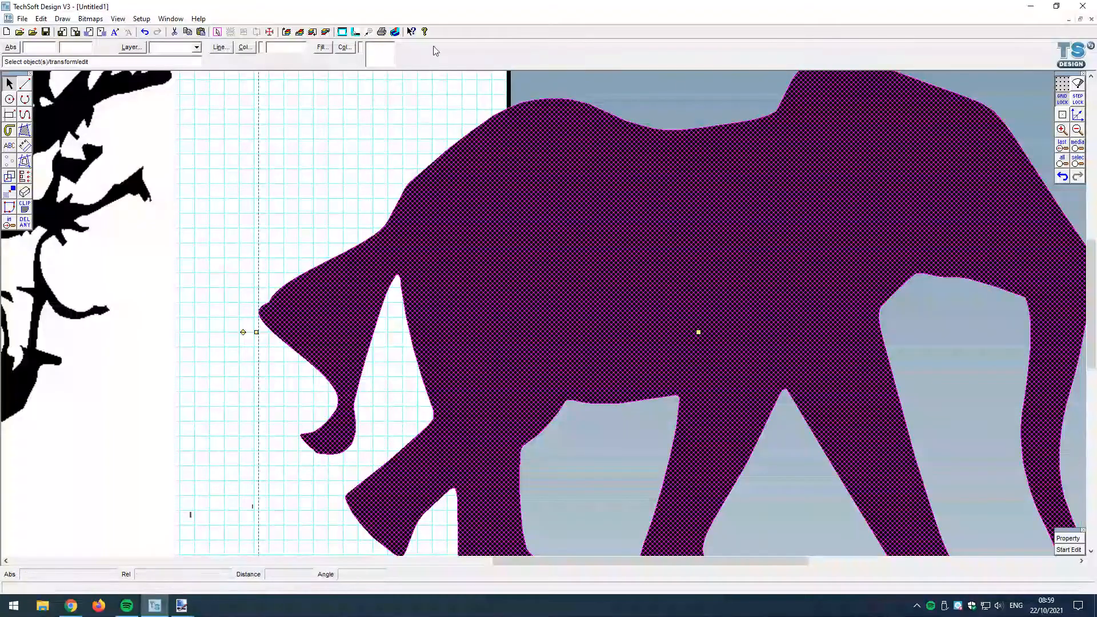
Undo the node edits made to the elephant's tail
left_click(1063, 177)
left_click(1062, 177)
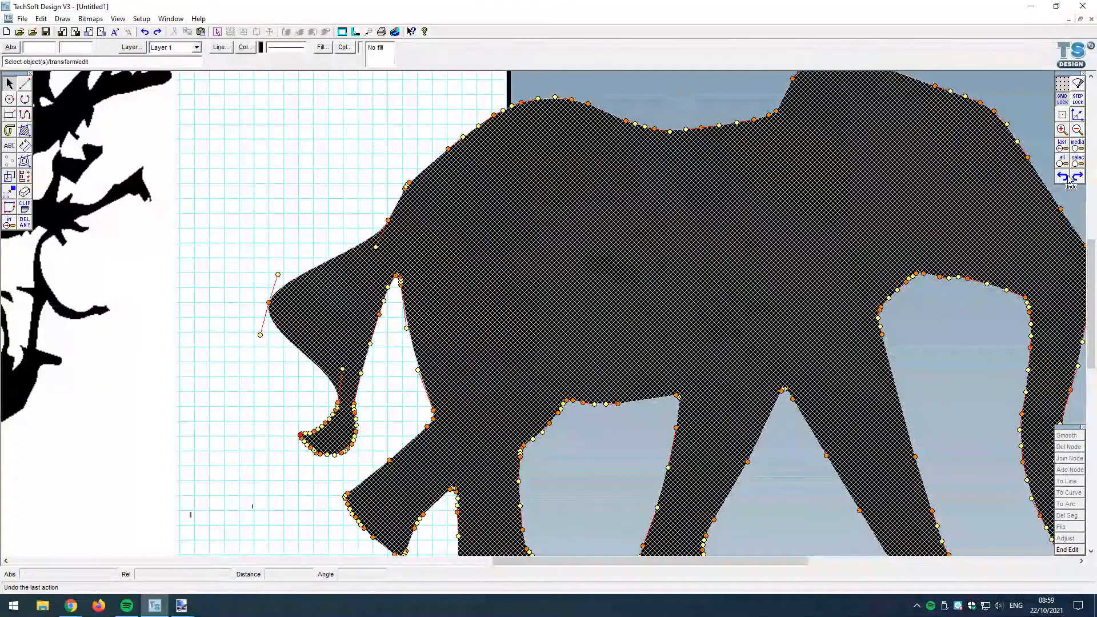
left_click(1062, 177)
Select the tree bitmap and enable transparency in its bitmap properties
scroll(663, 280, "down", 3)
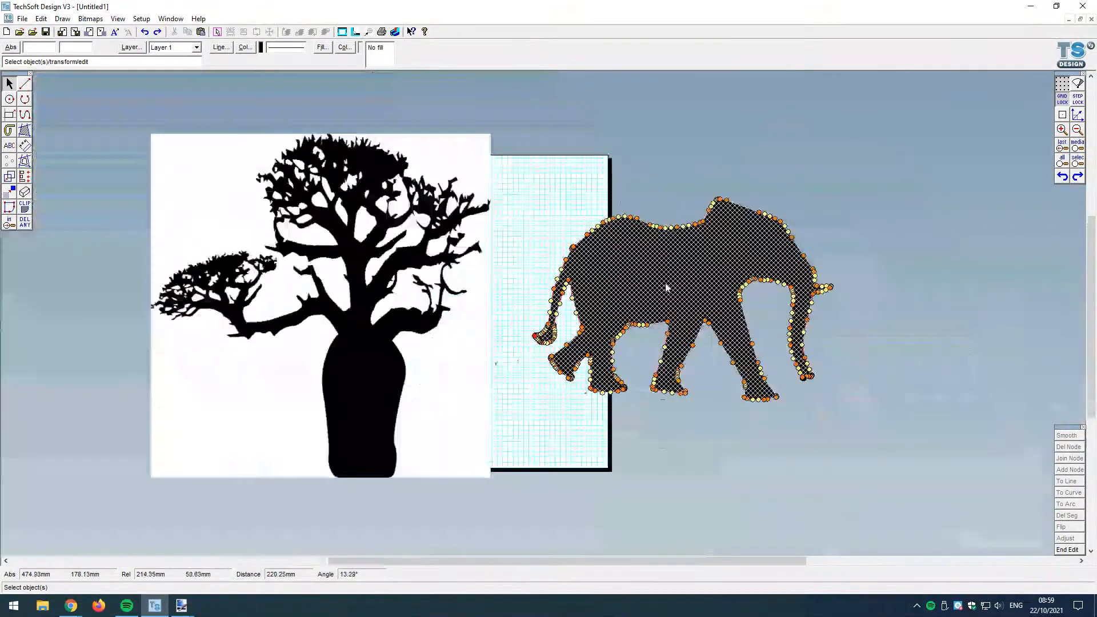
left_click(380, 379)
left_click(378, 362)
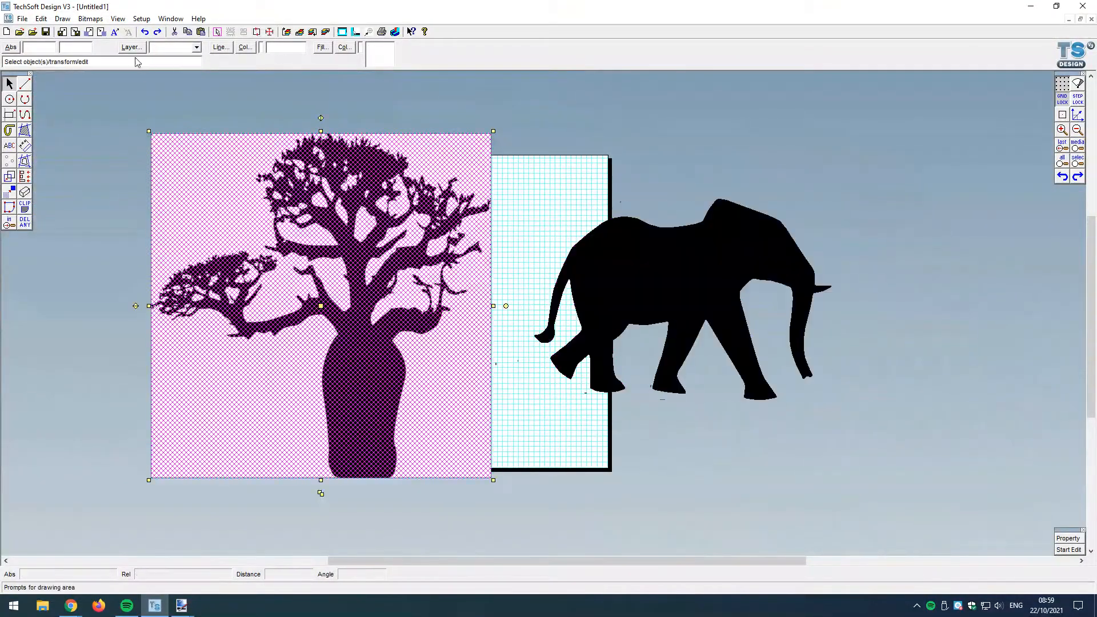
left_click(87, 19)
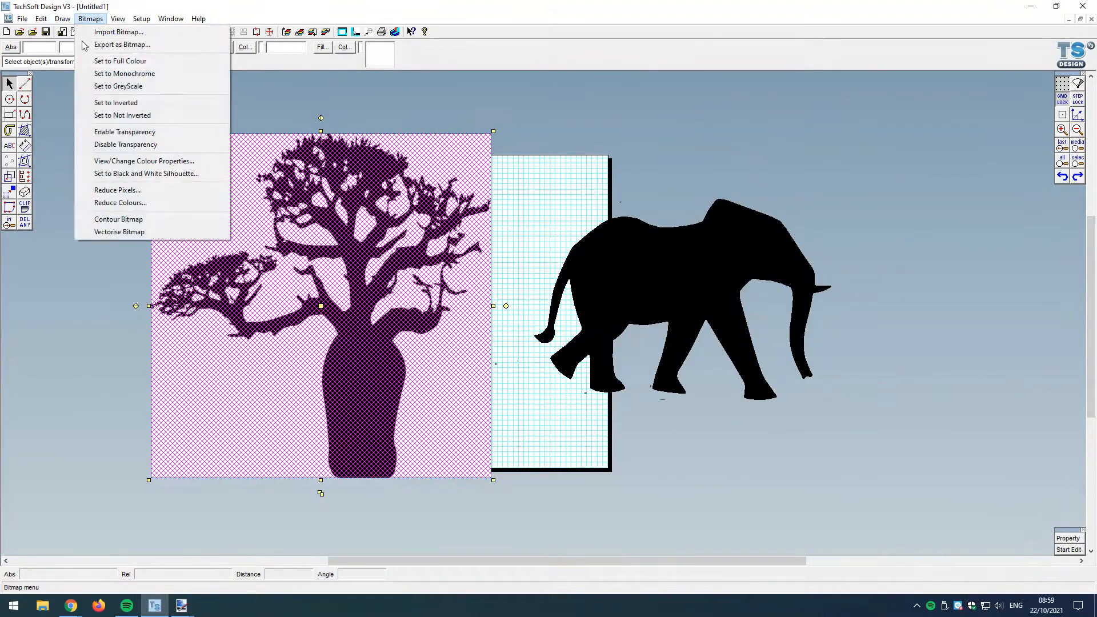
left_click(119, 231)
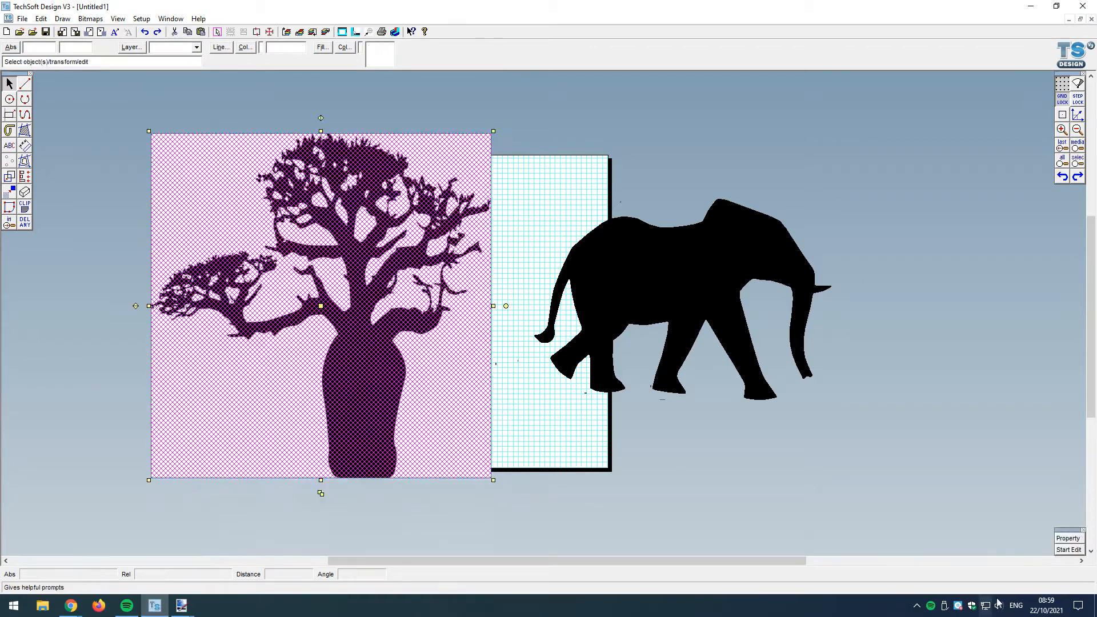
double_click(317, 264)
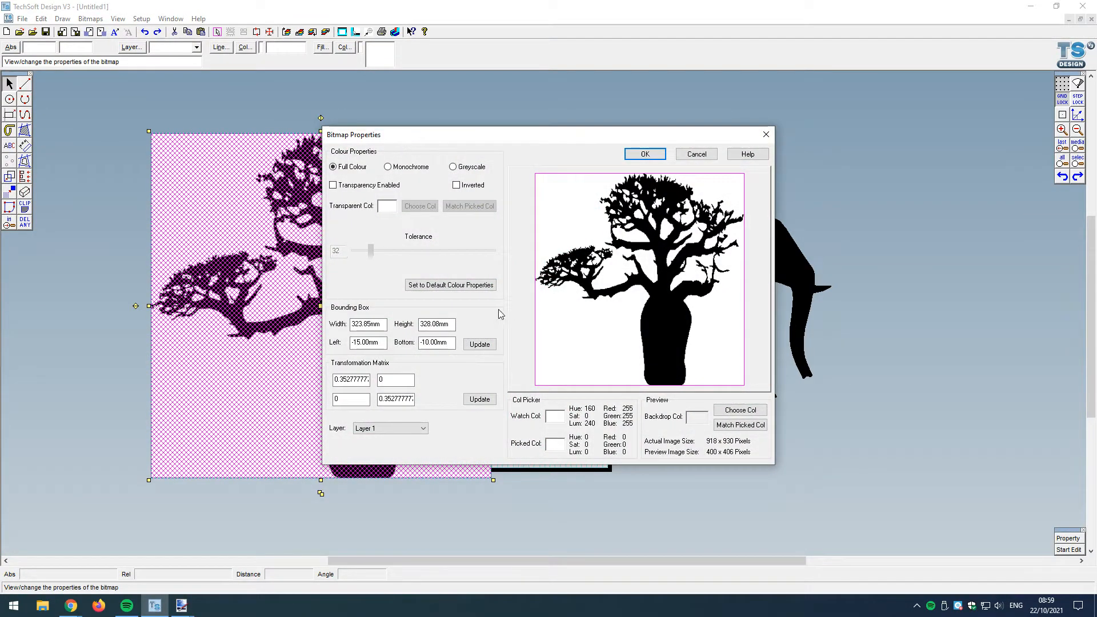
left_click(345, 190)
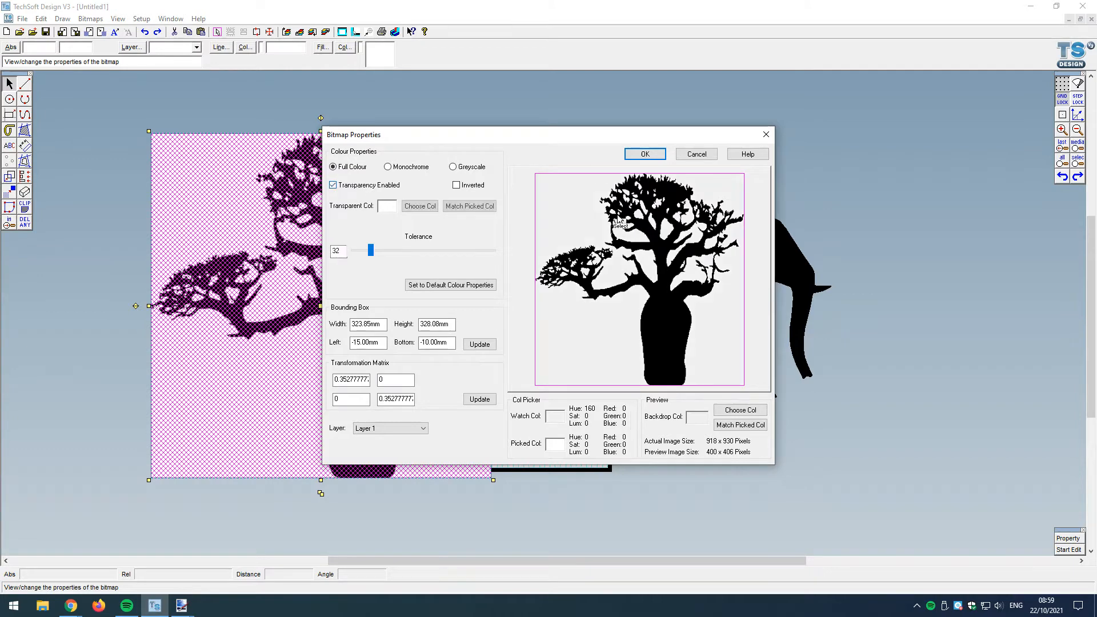
left_click(643, 154)
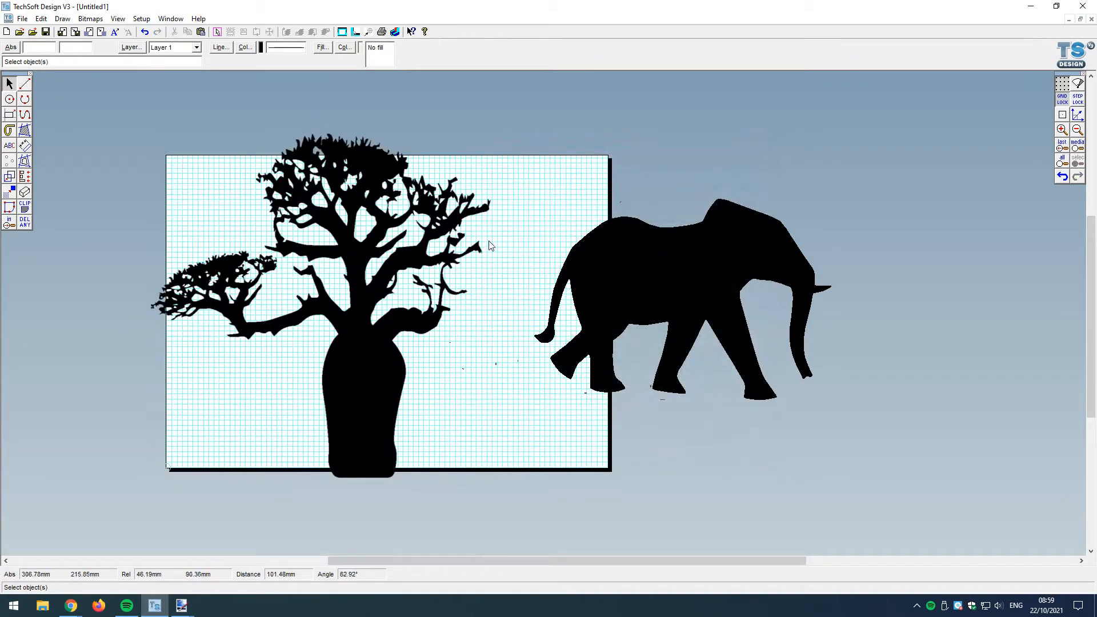
Reopen the tree bitmap's properties and turn its transparency off
left_click(358, 370)
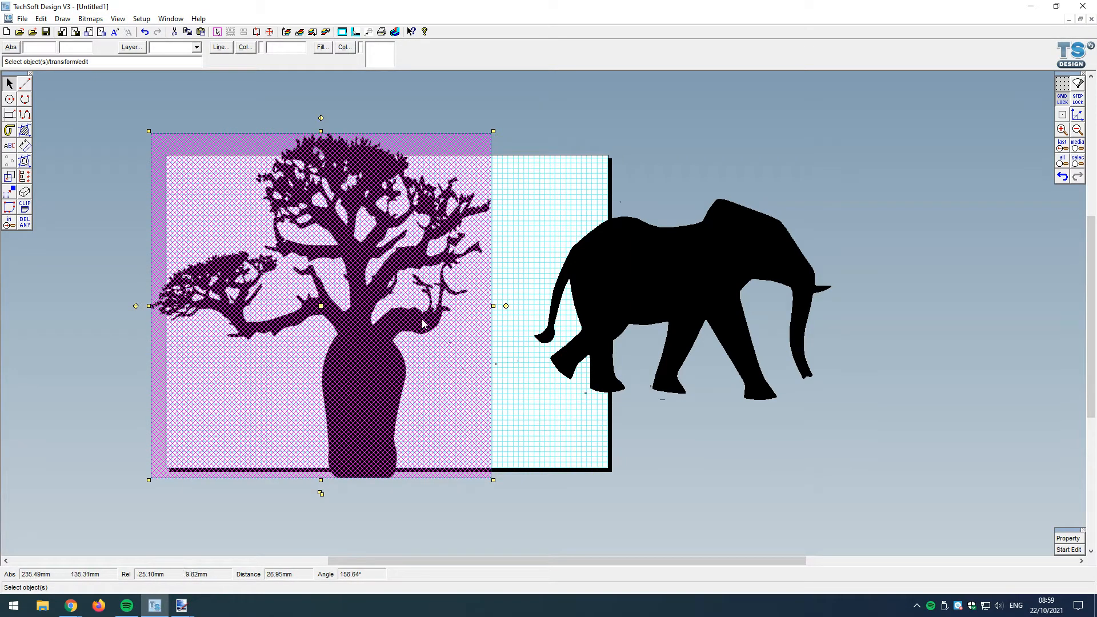
left_click(1056, 538)
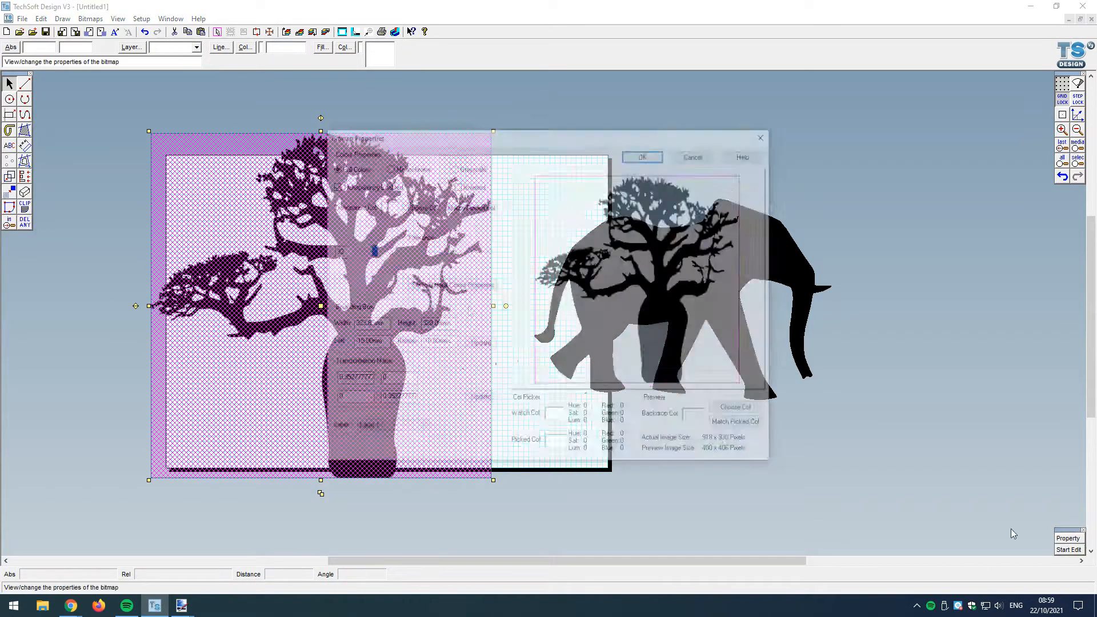
left_click(645, 154)
Select the stray specks scattered around the elephant's feet and delete them
left_click(725, 437)
left_click(588, 399)
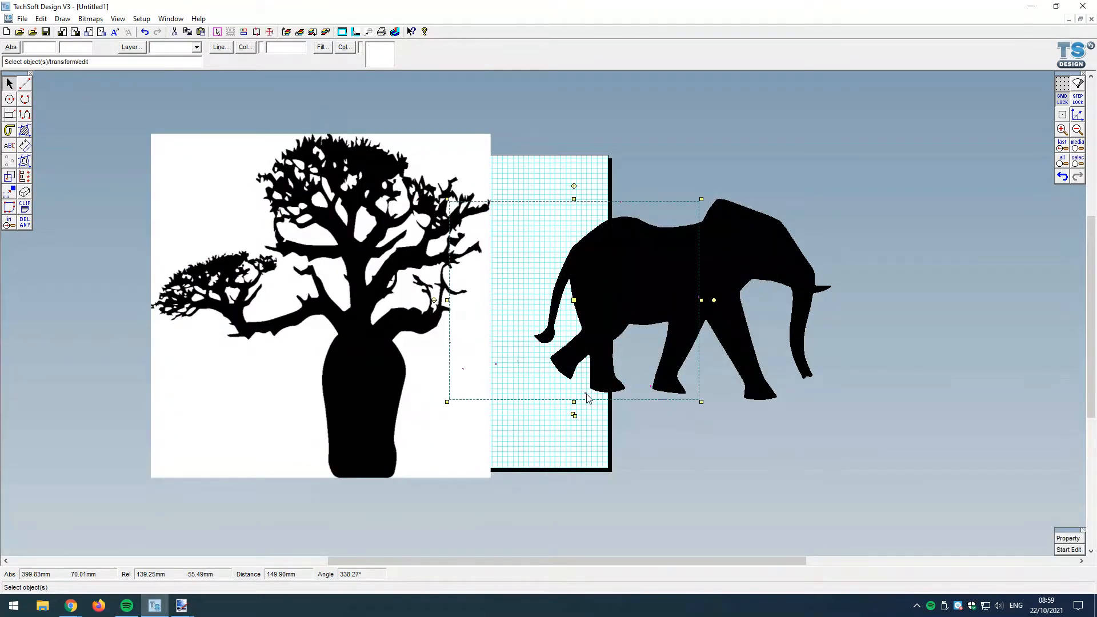
scroll(588, 398, "up", 3)
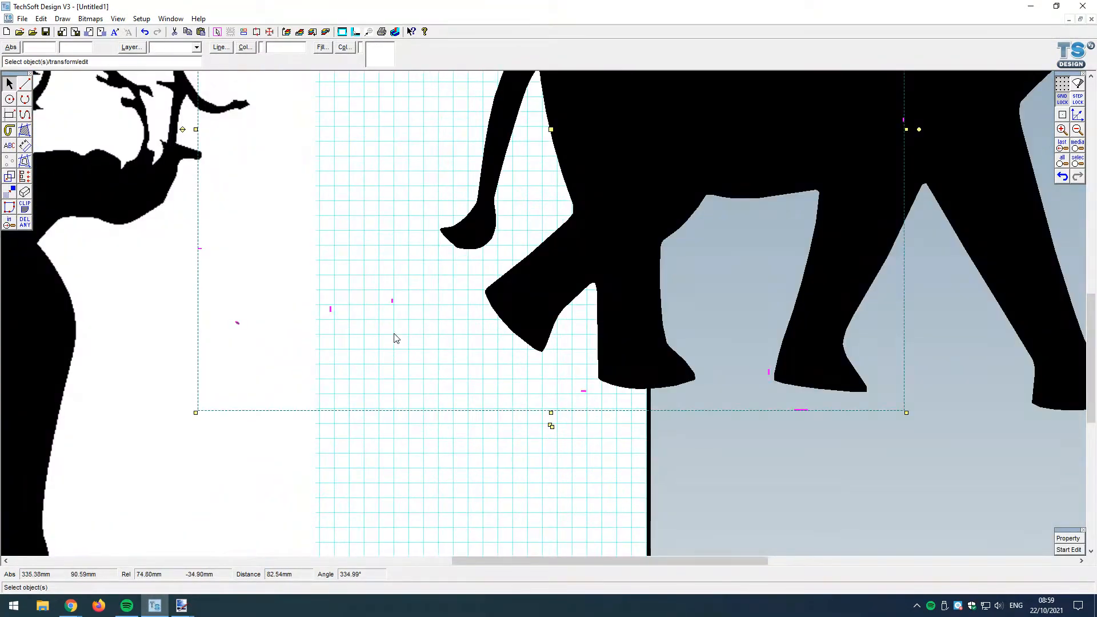
scroll(641, 446, "down", 1)
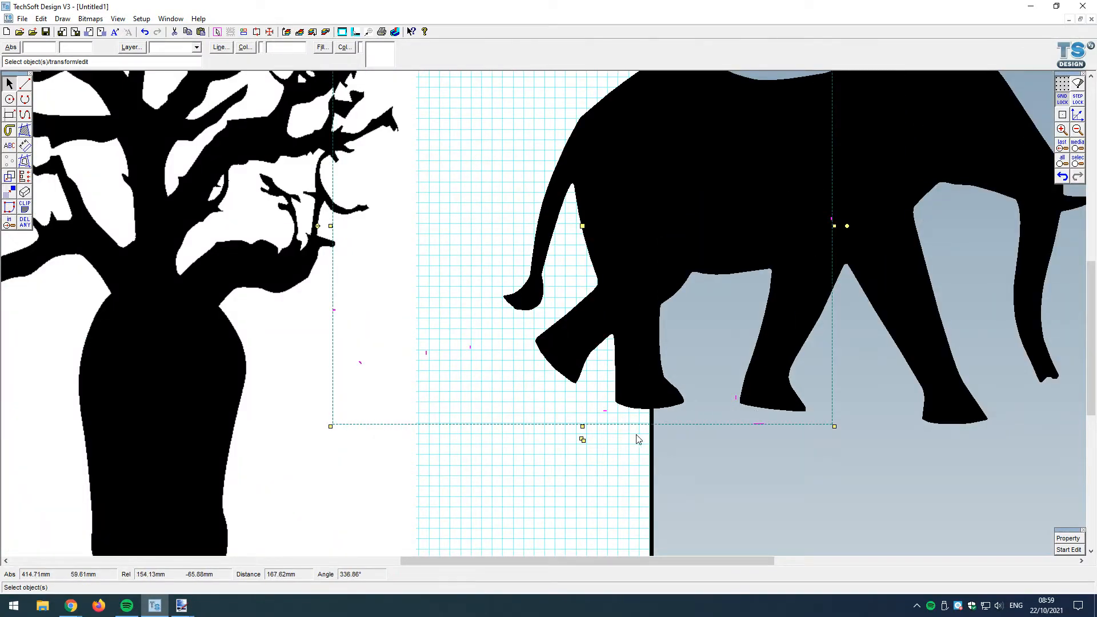
key("Delete")
scroll(695, 433, "down", 3)
Start vectorising the tree bitmap, using monochrome colours with a transparent background
left_click(547, 452)
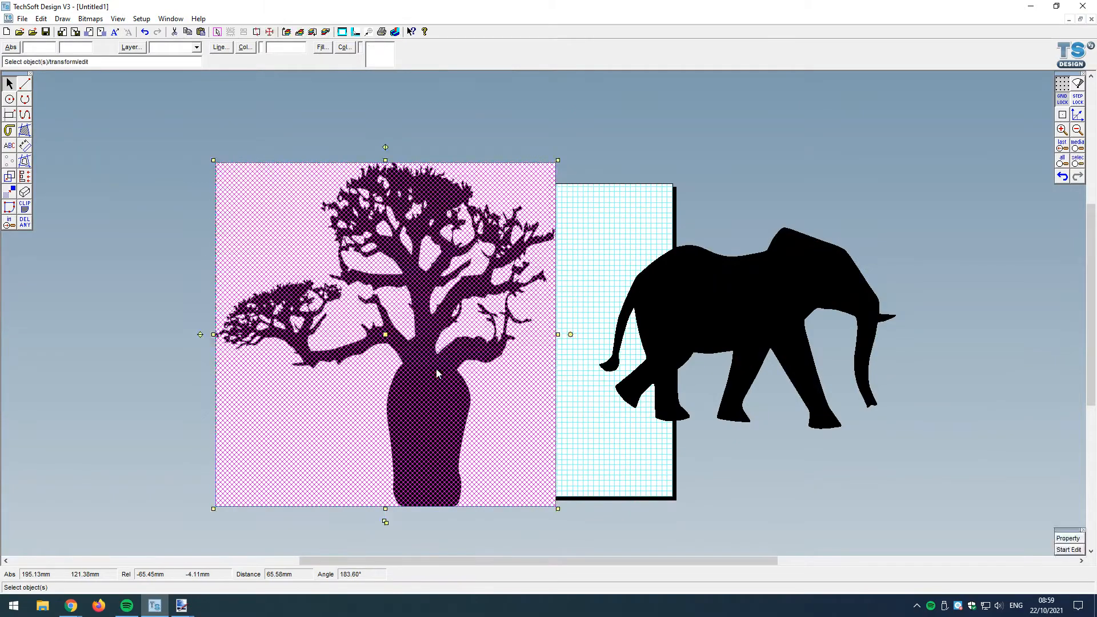
left_click(82, 19)
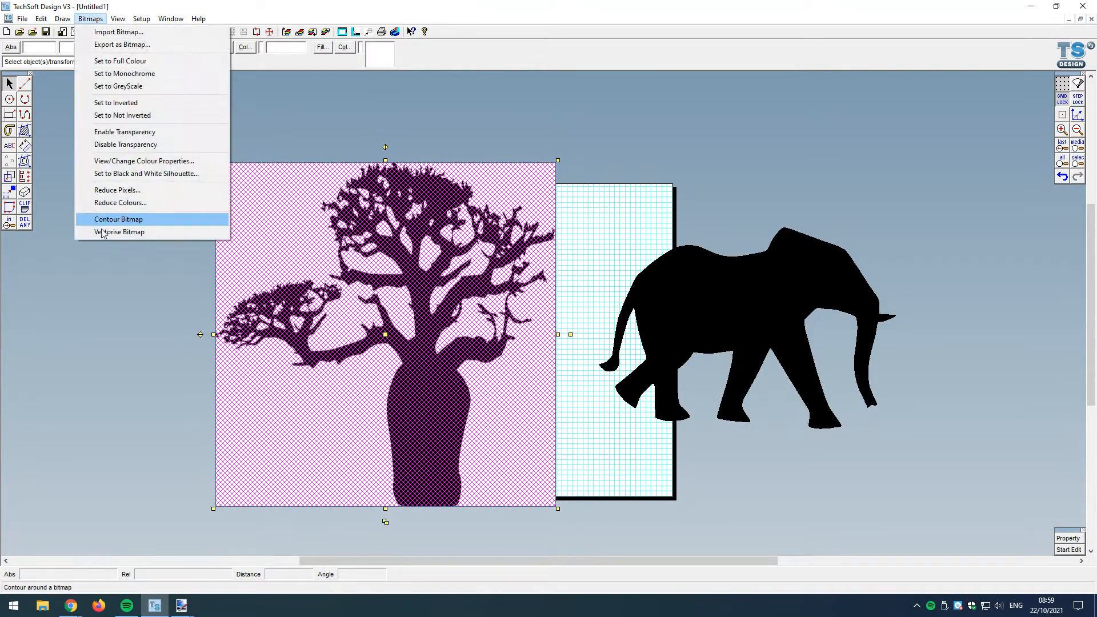
left_click(119, 231)
left_click(414, 311)
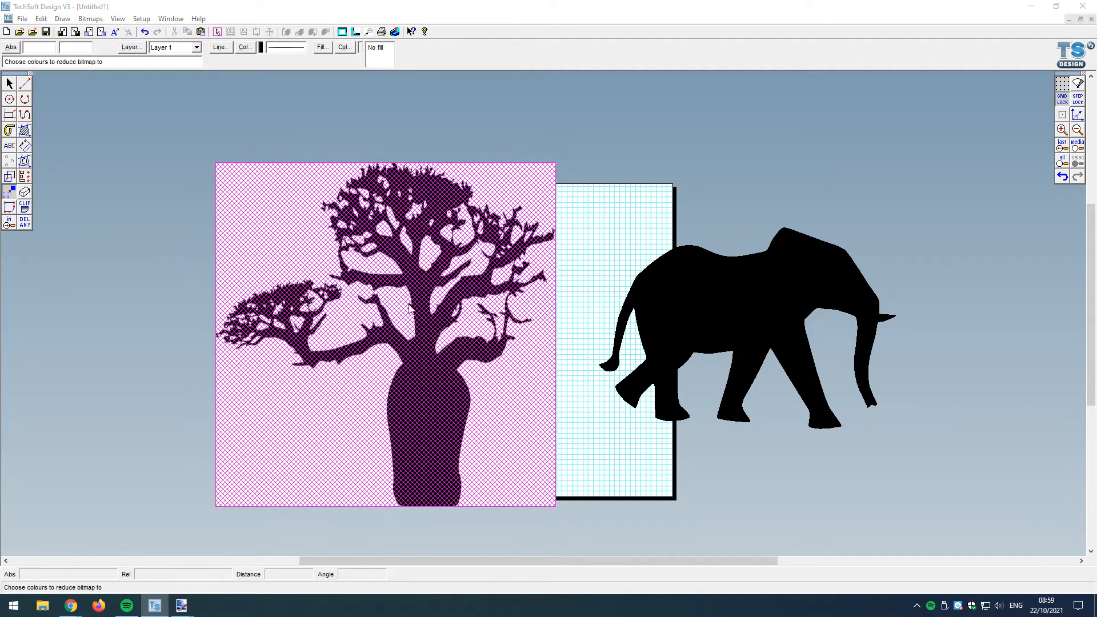
left_click(399, 155)
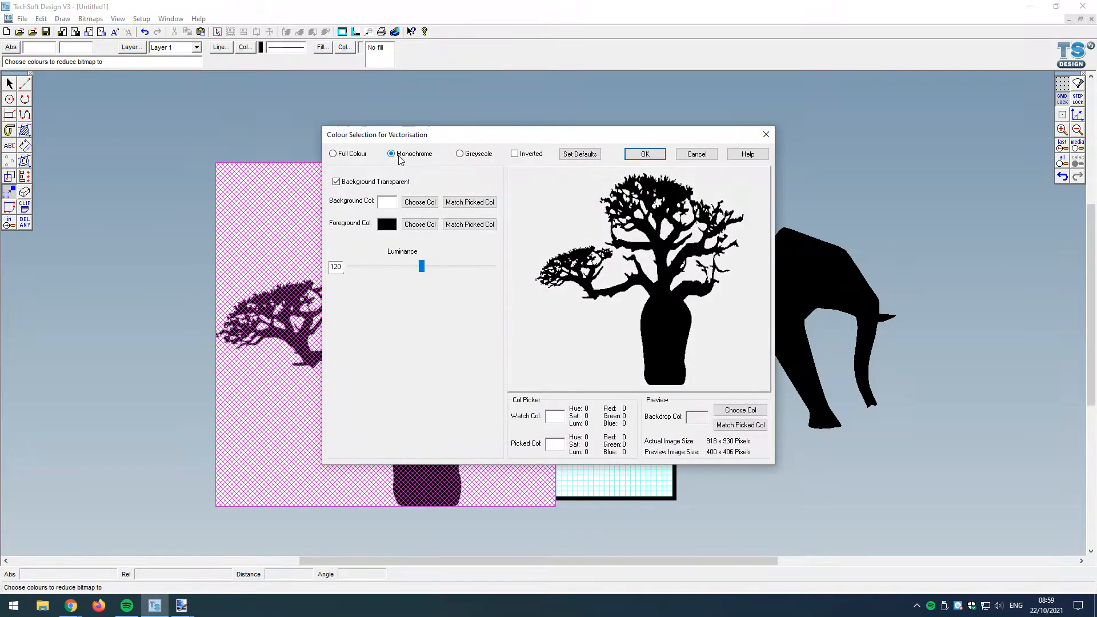
left_click(651, 155)
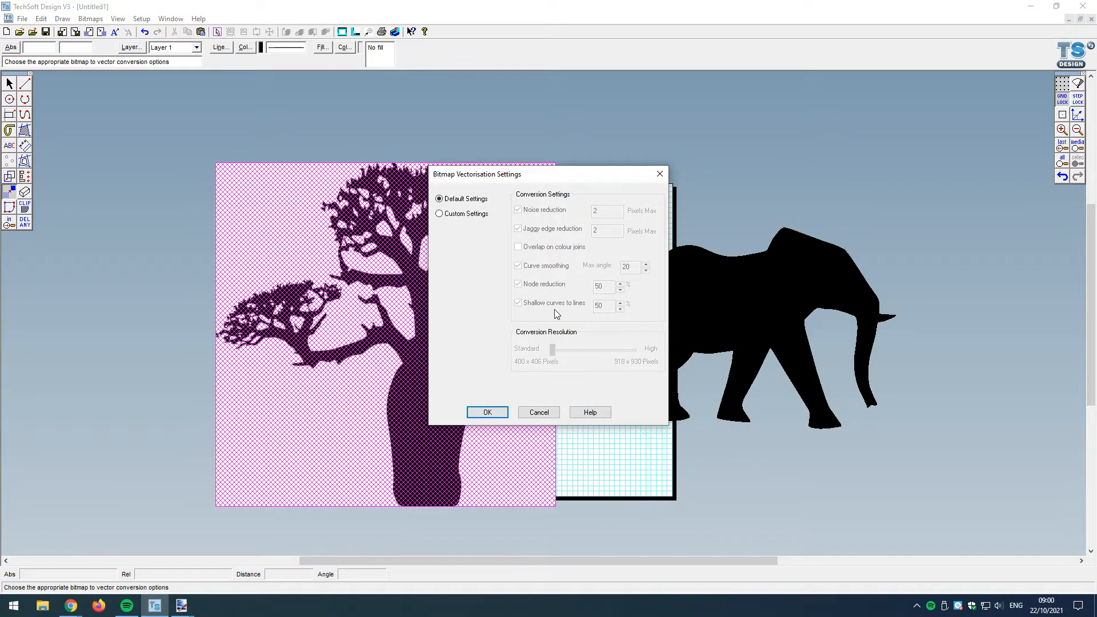
Switch to custom vectorisation settings, raise the conversion resolution towards High, and run the conversion
left_click(439, 214)
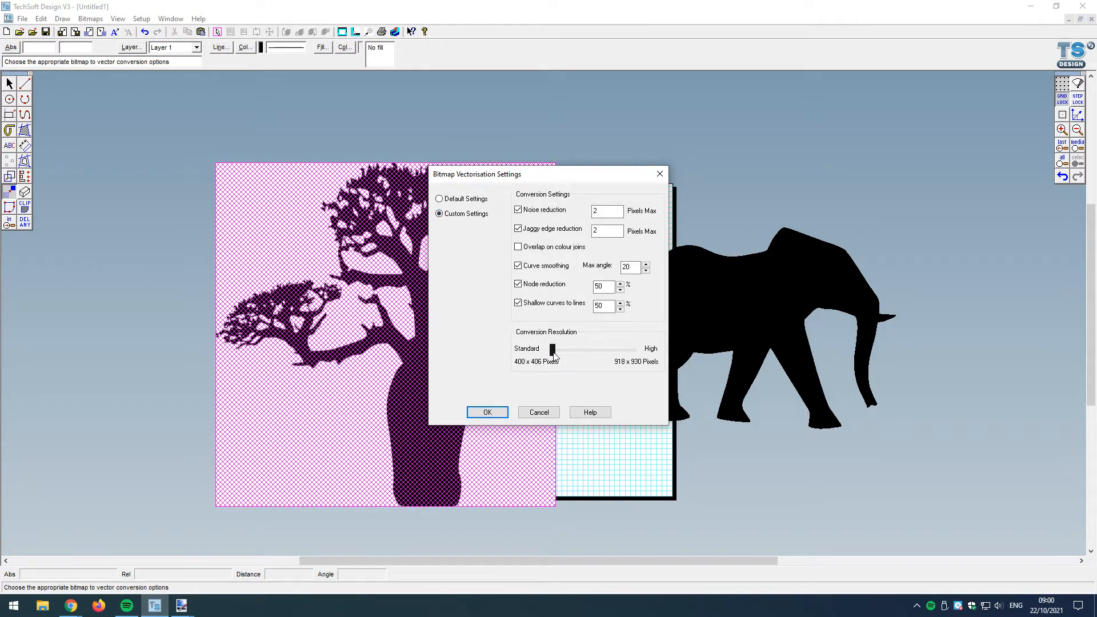
left_click_drag(552, 351, 622, 351)
left_click(504, 417)
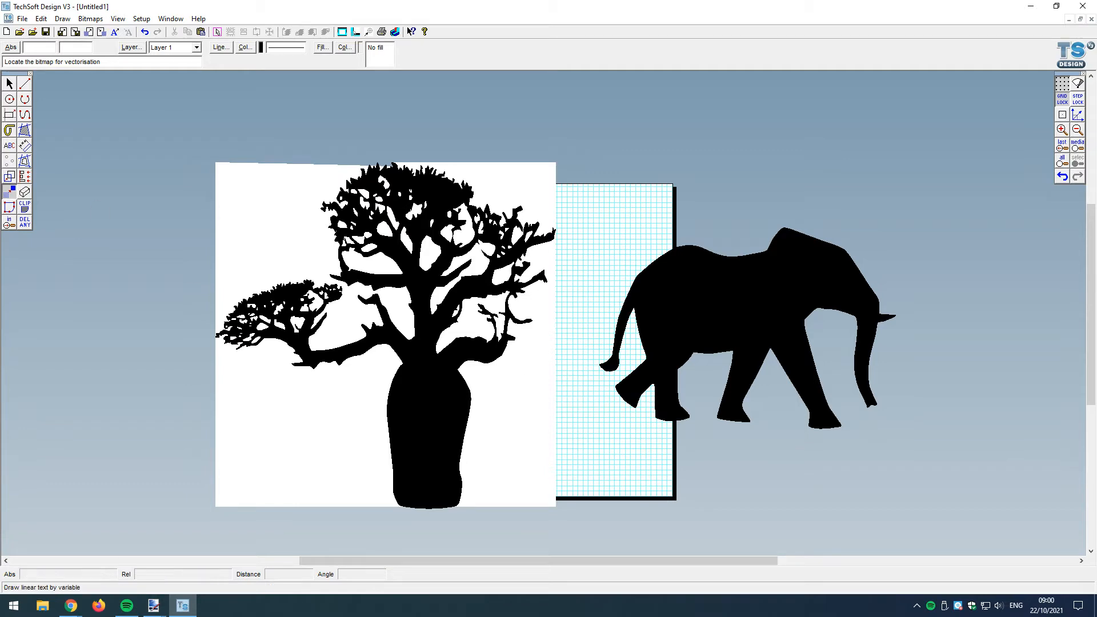
Ungroup the vectorised tree and delete the white background around it
left_click(9, 84)
left_click(280, 262)
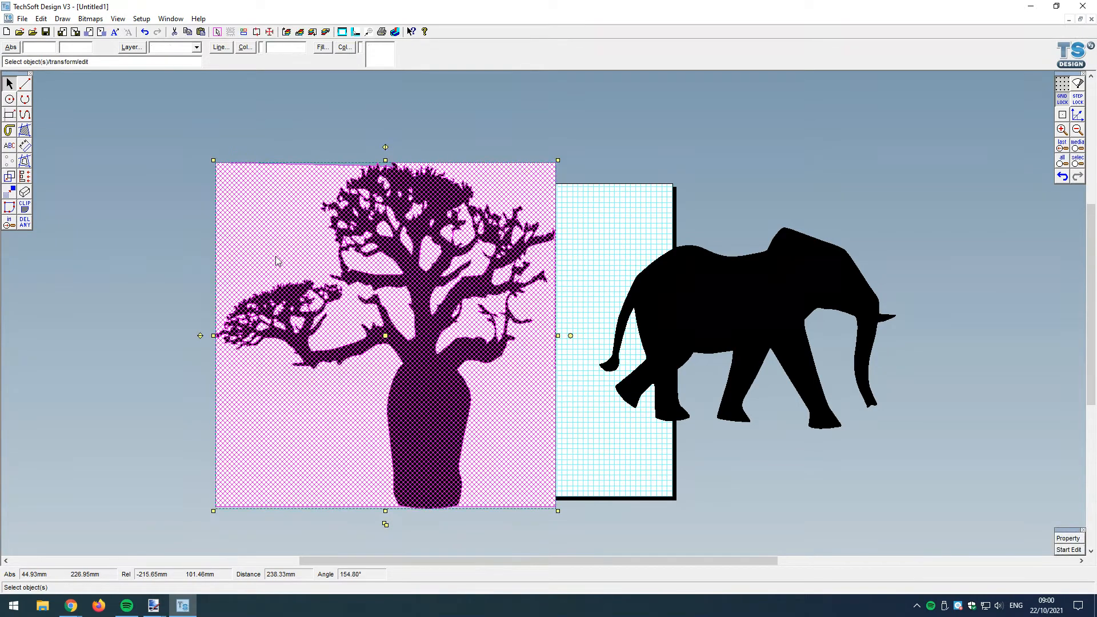
left_click(41, 18)
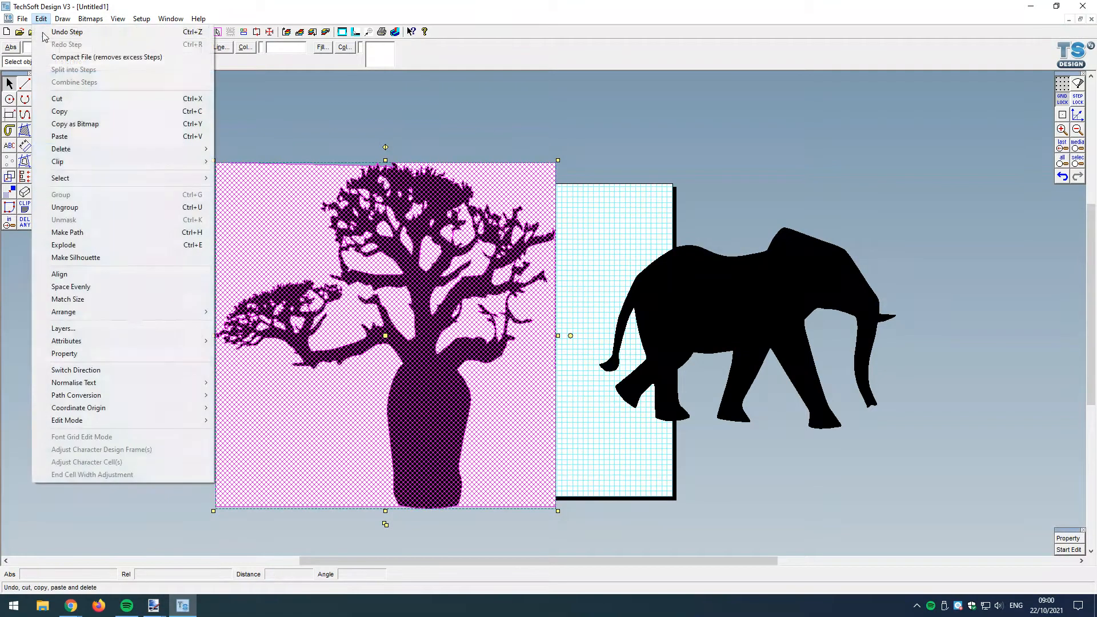
left_click(63, 208)
left_click(571, 328)
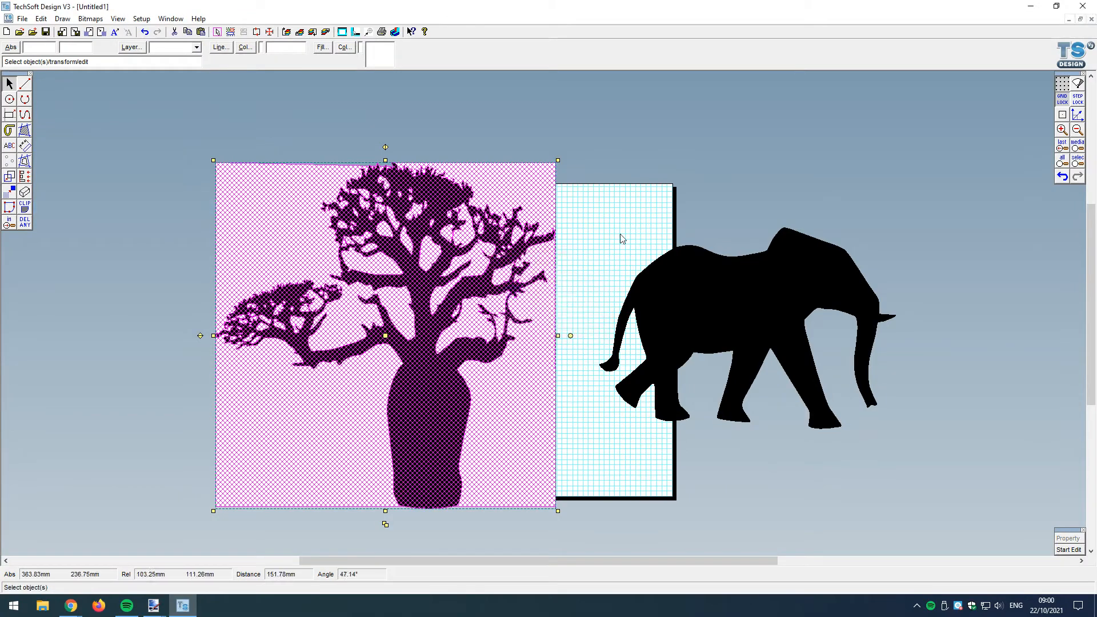
left_click(652, 182)
left_click(520, 182)
key("Delete")
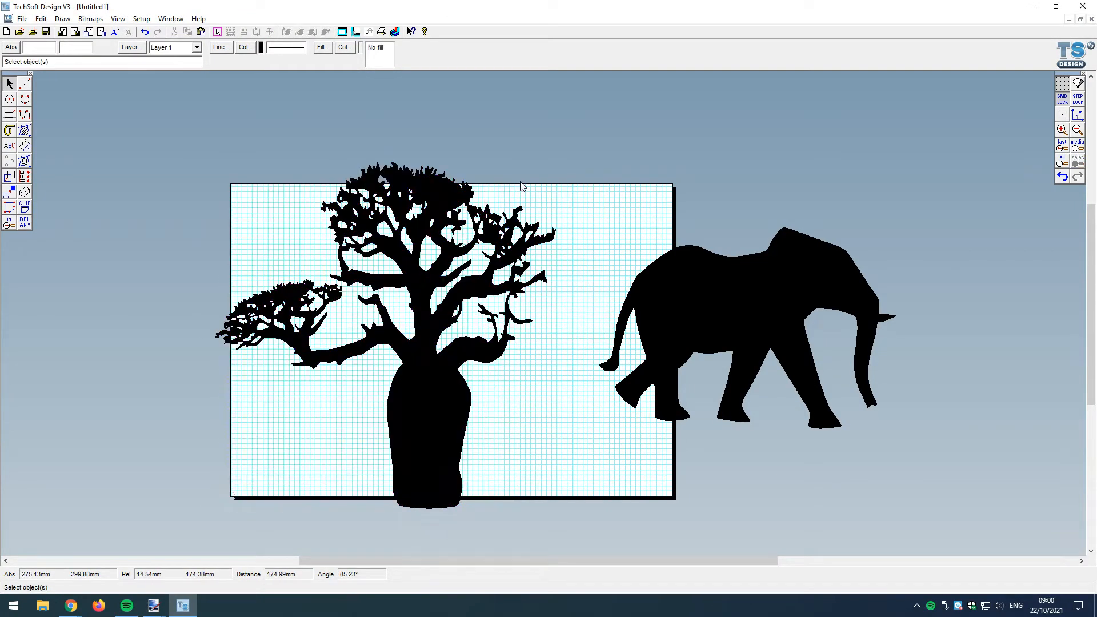
Examine the vectorised tree's trunk, branches and canopy up close to check the quality of its outline
scroll(397, 474, "up", 4)
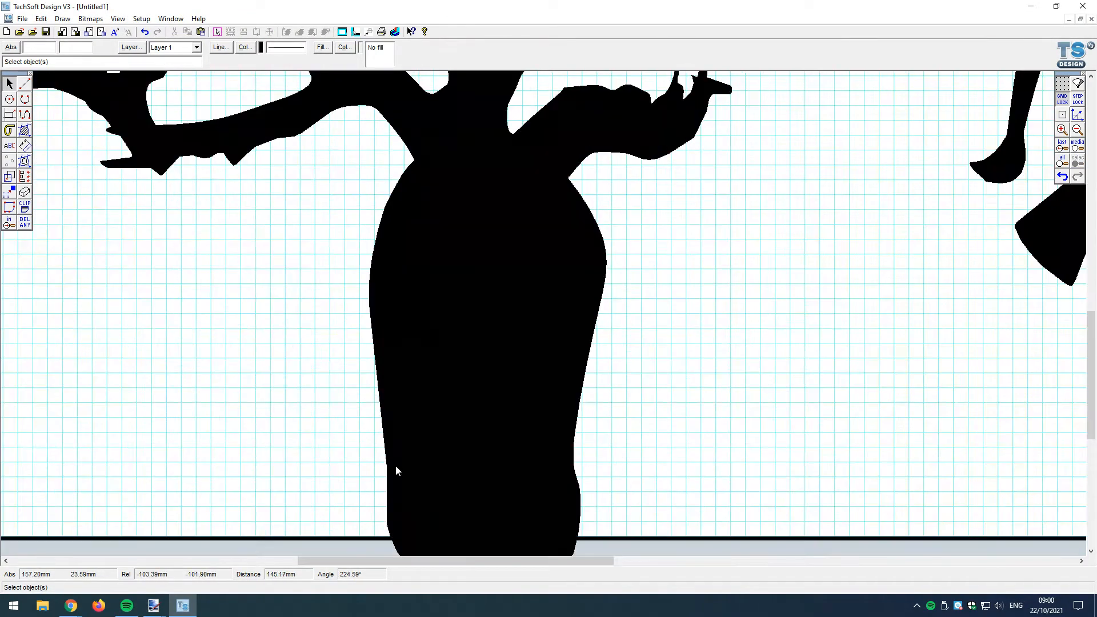
scroll(391, 464, "down", 2)
left_click(231, 155)
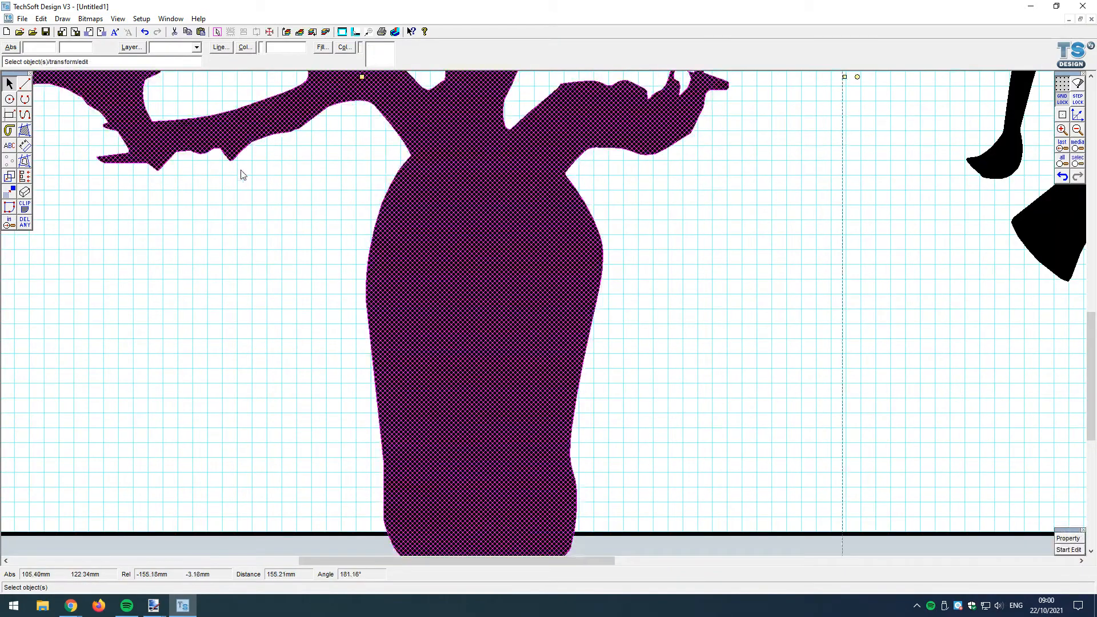
left_click(745, 301)
scroll(687, 396, "down", 3)
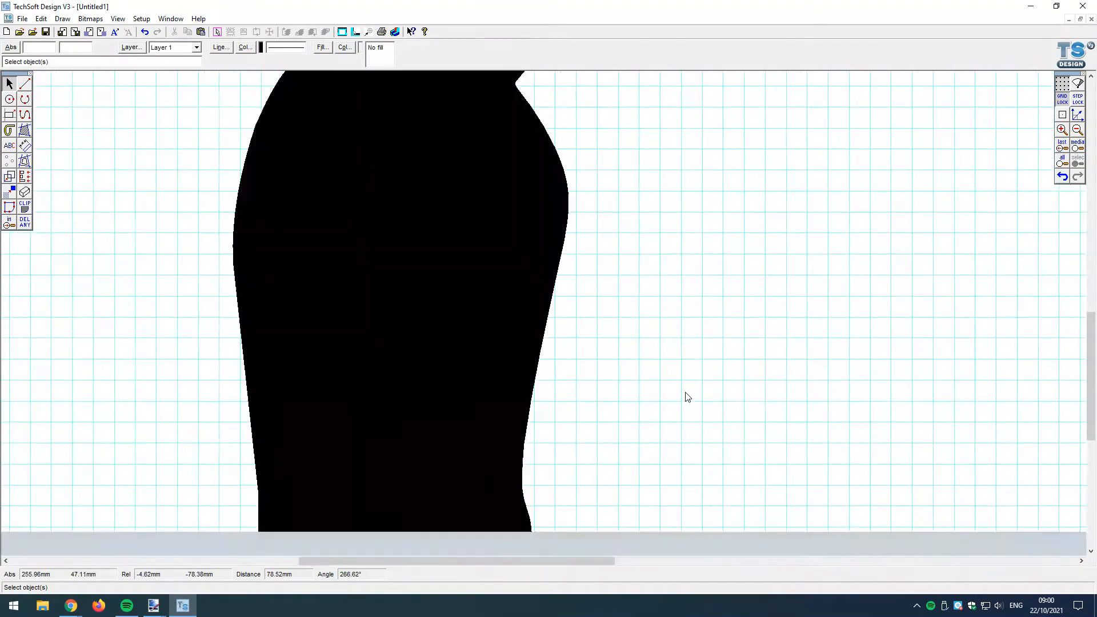
scroll(685, 397, "down", 2)
scroll(681, 342, "down", 2)
scroll(653, 98, "up", 5)
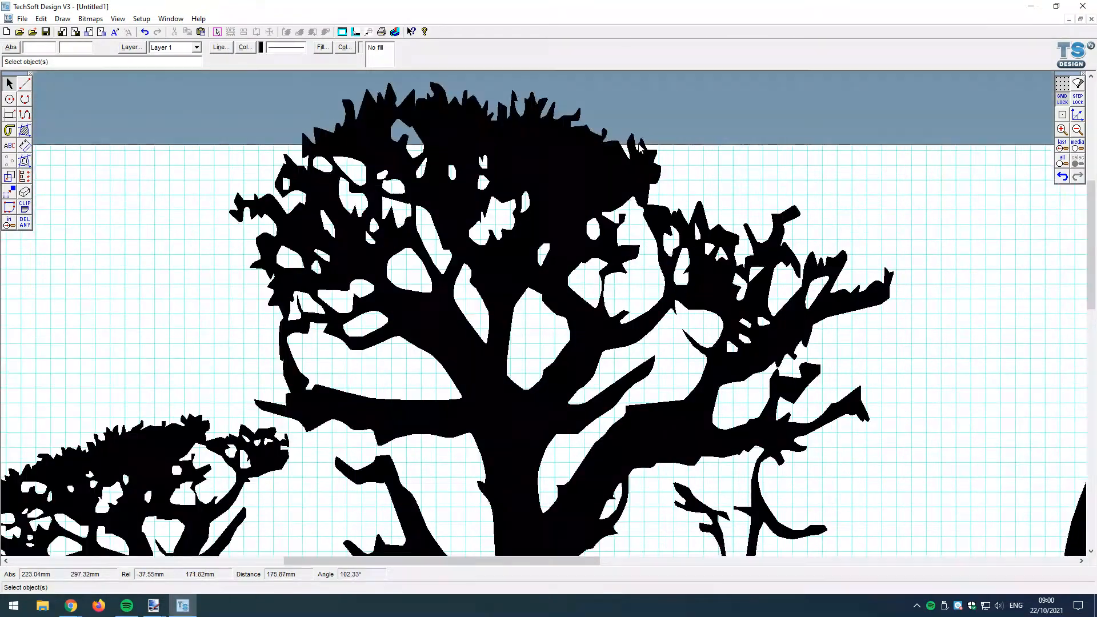
scroll(664, 196, "up", 2)
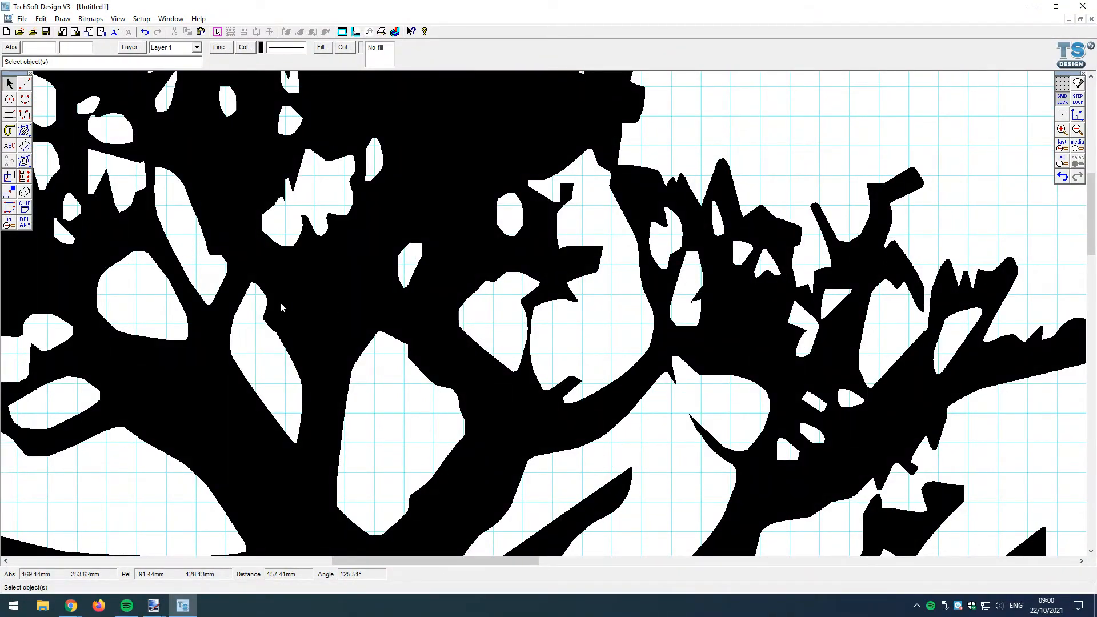
scroll(280, 306, "down", 5)
scroll(355, 166, "down", 1)
Open the tree silhouette for node editing, examine the nodes around its branches, and end the editing
left_click(324, 377)
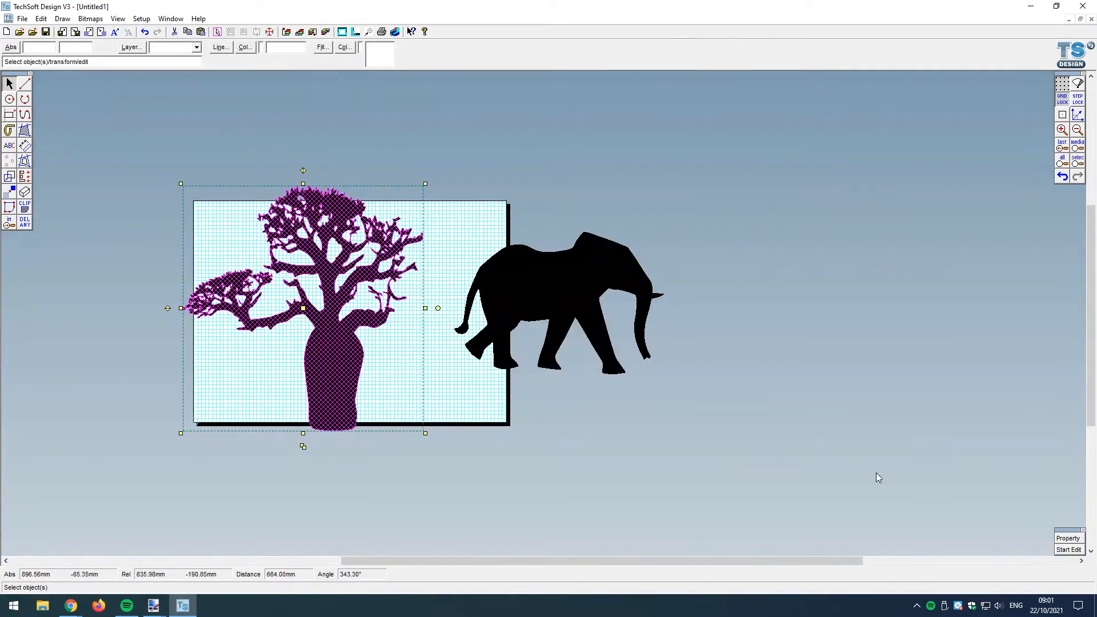
left_click(1068, 549)
scroll(270, 228, "up", 1)
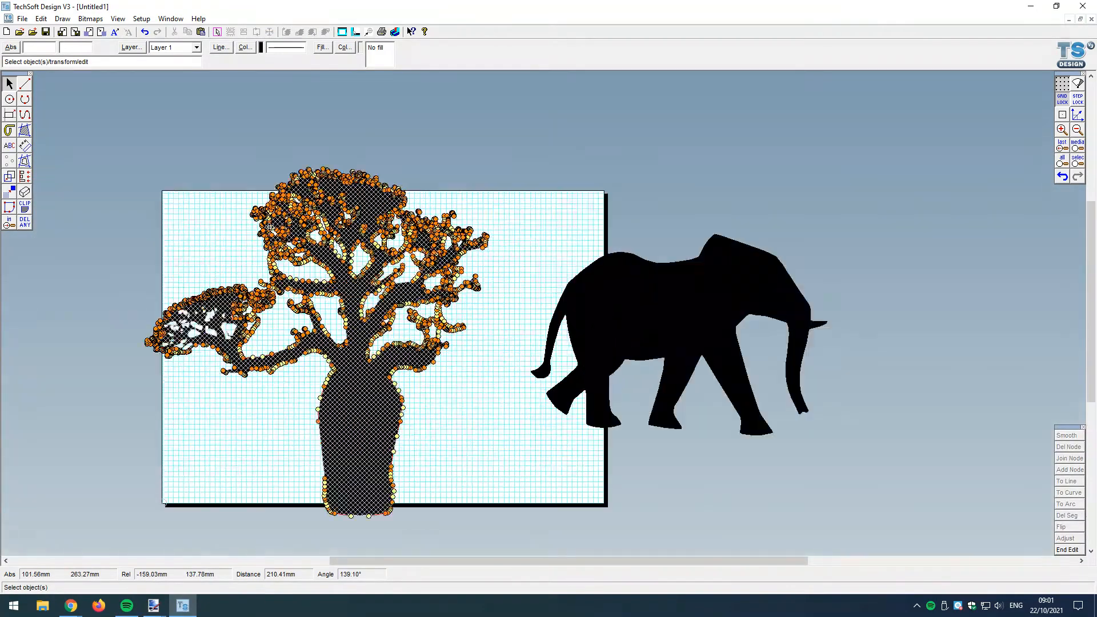
scroll(342, 225, "up", 2)
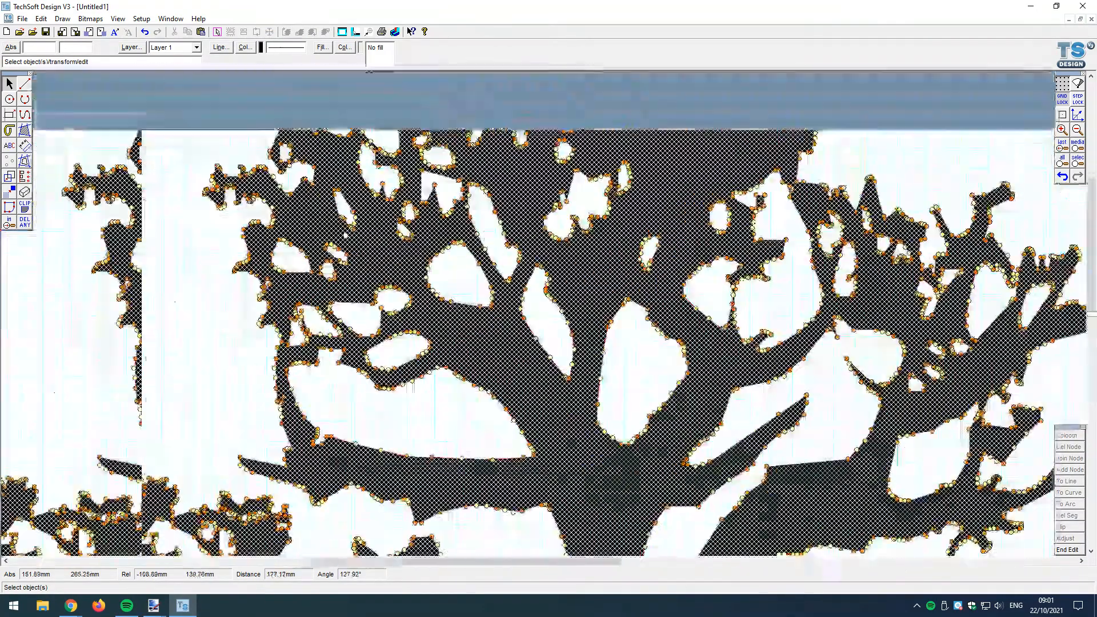
scroll(548, 315, "down", 3)
left_click(1066, 550)
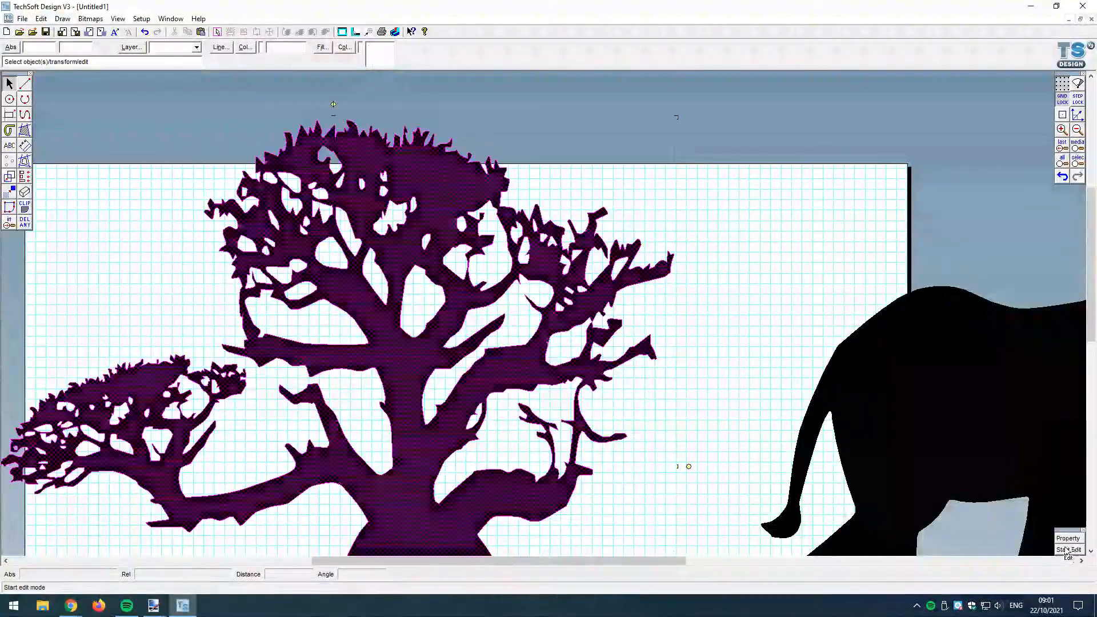
Scale down the baobab tree silhouette and place it in the middle of the page's upper half
left_click(694, 337)
scroll(537, 320, "down", 2)
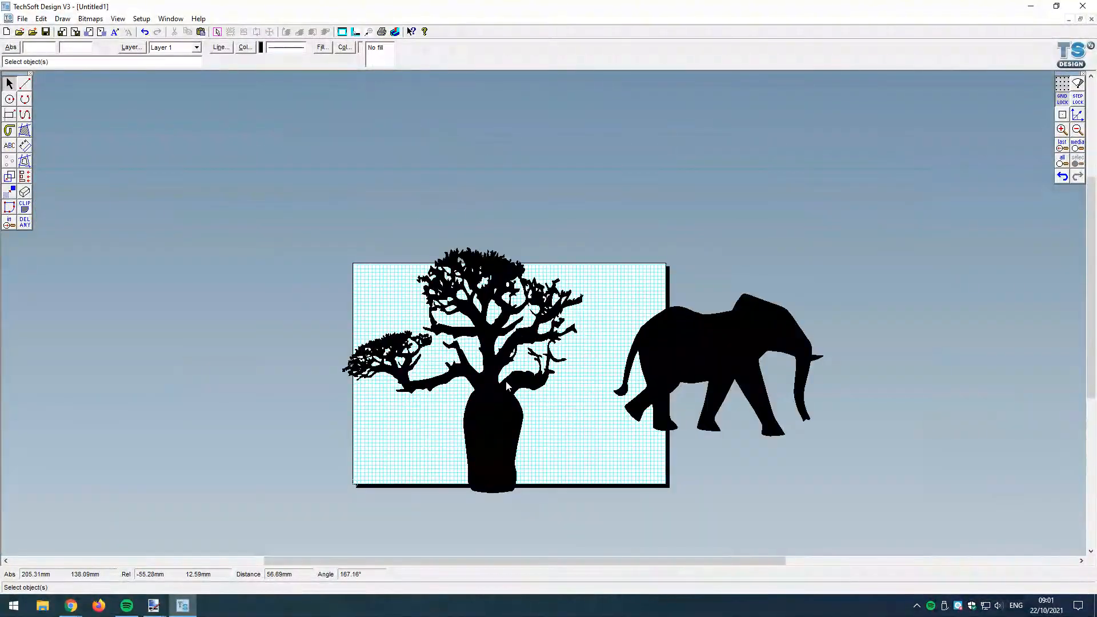
left_click(507, 386)
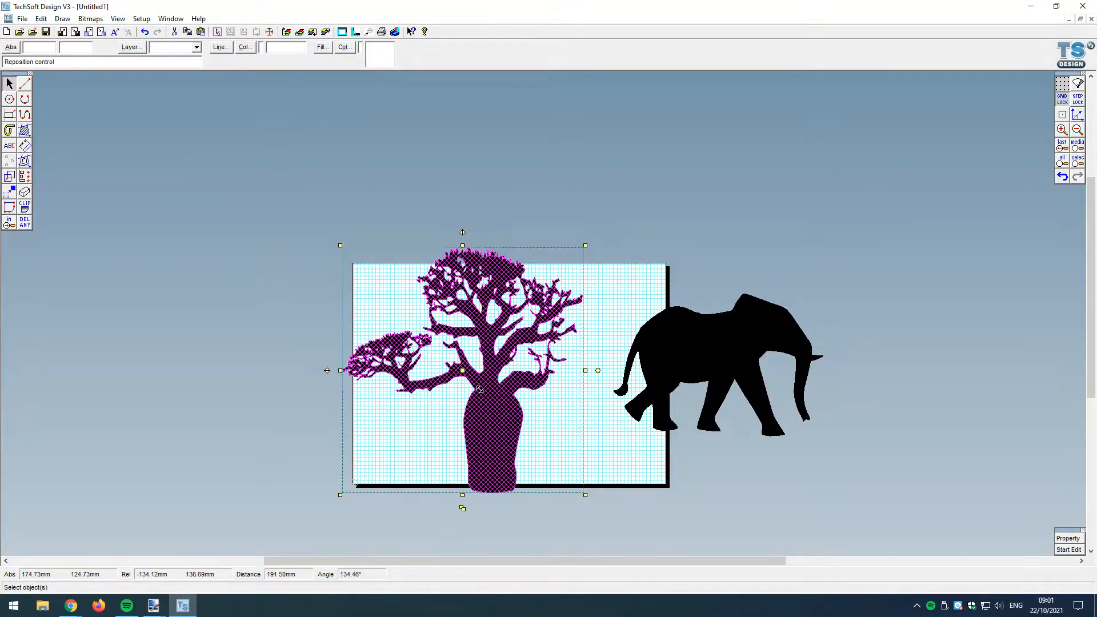
left_click_drag(426, 344, 507, 399)
Scale down the elephant silhouette and place it beside the baobab's trunk, under the low side branch
left_click(742, 380)
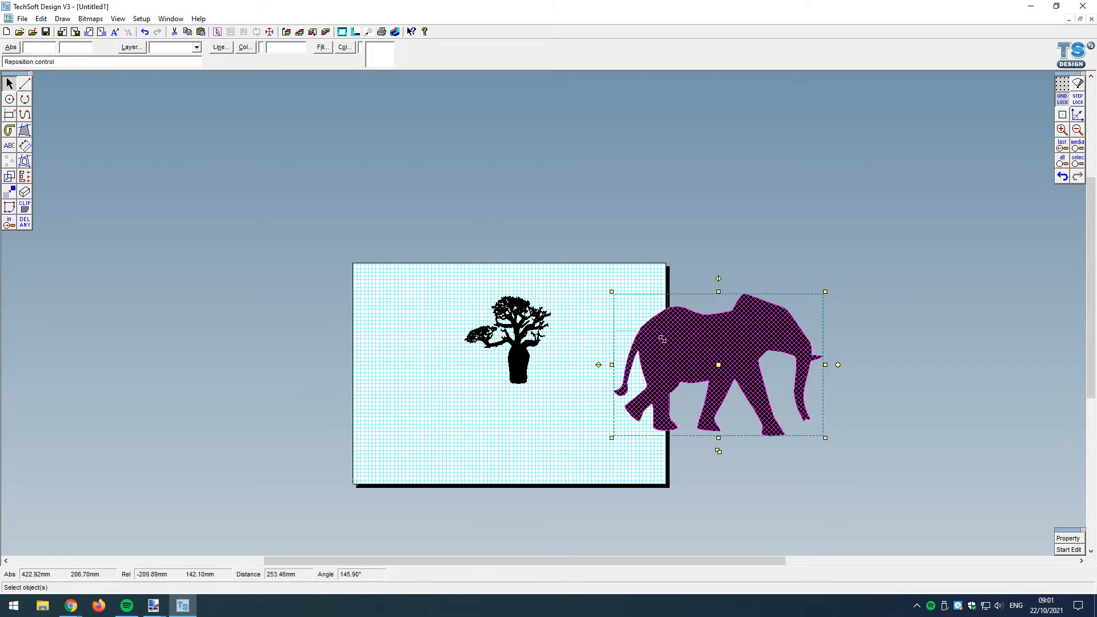
left_click_drag(663, 340, 475, 368)
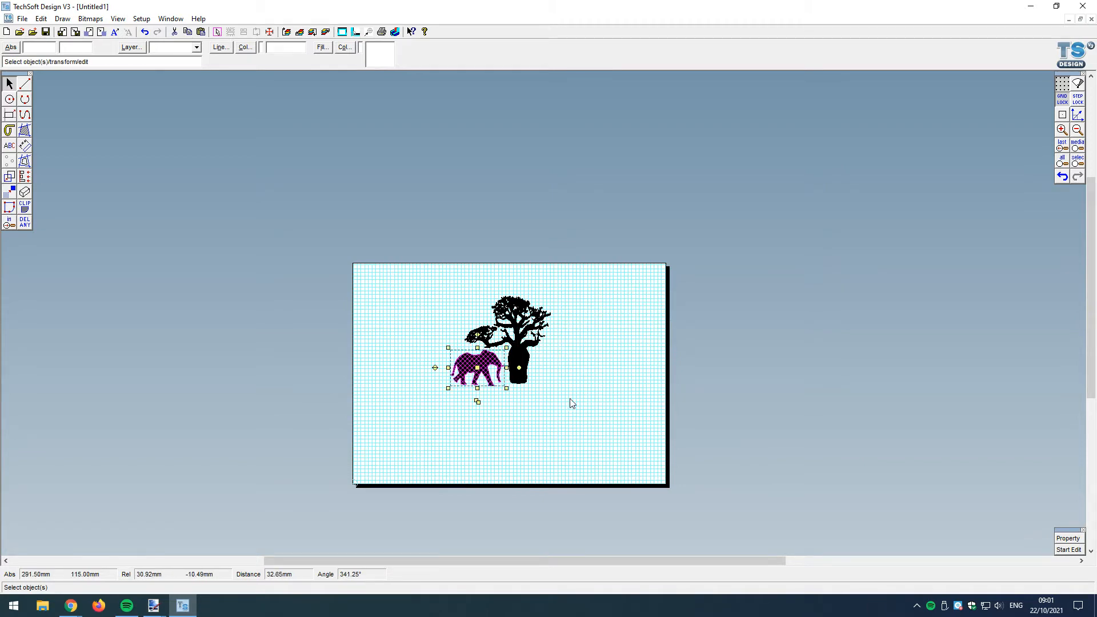
left_click(570, 399)
scroll(541, 307, "up", 2)
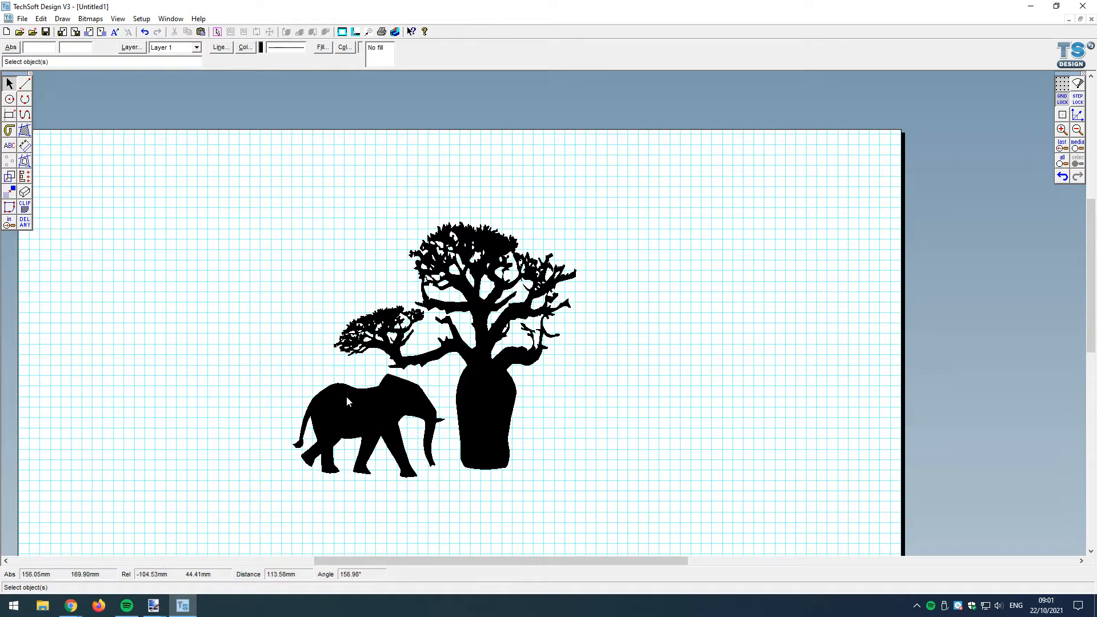
Draw a circle of 70 mm radius centred at X 80 mm, Y 220 mm, in the empty area beside the tree and elephant
left_click(370, 406)
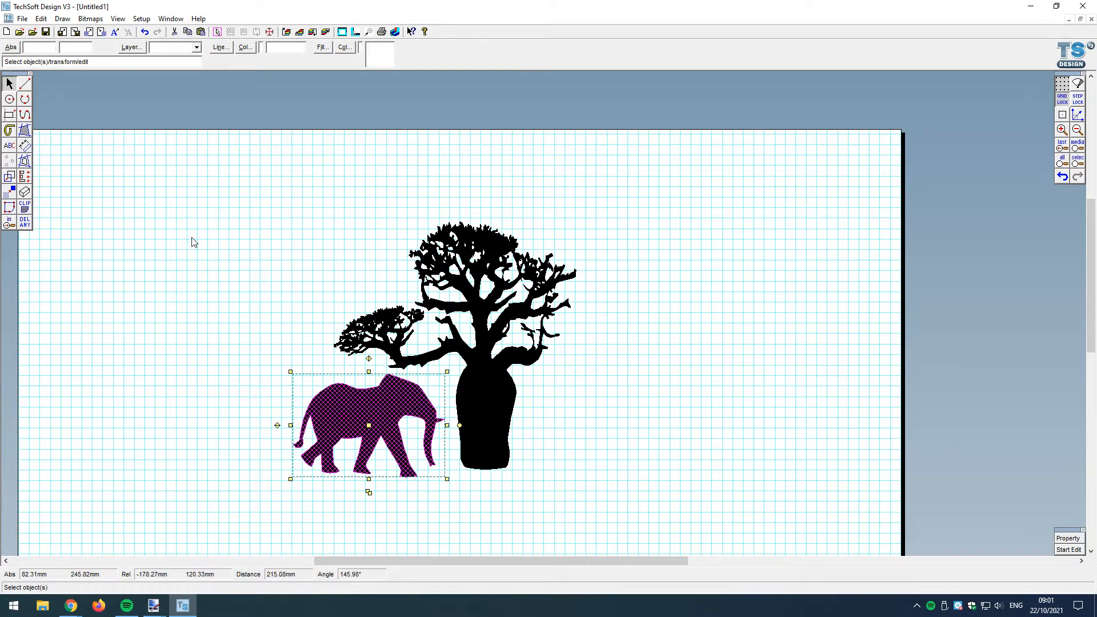
scroll(218, 244, "down", 1)
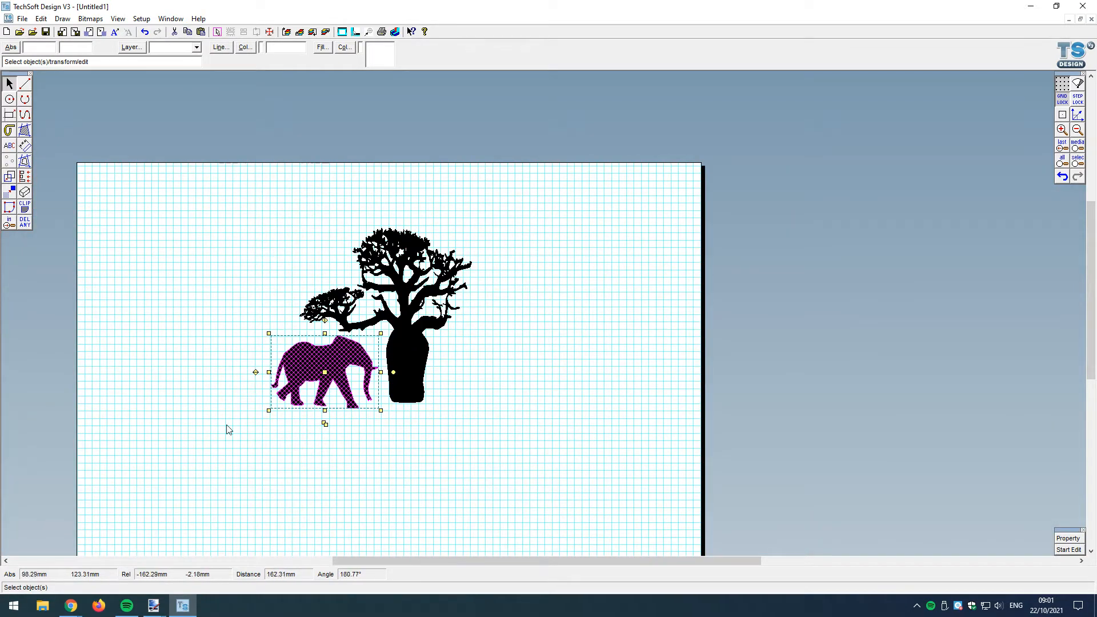
left_click(29, 112)
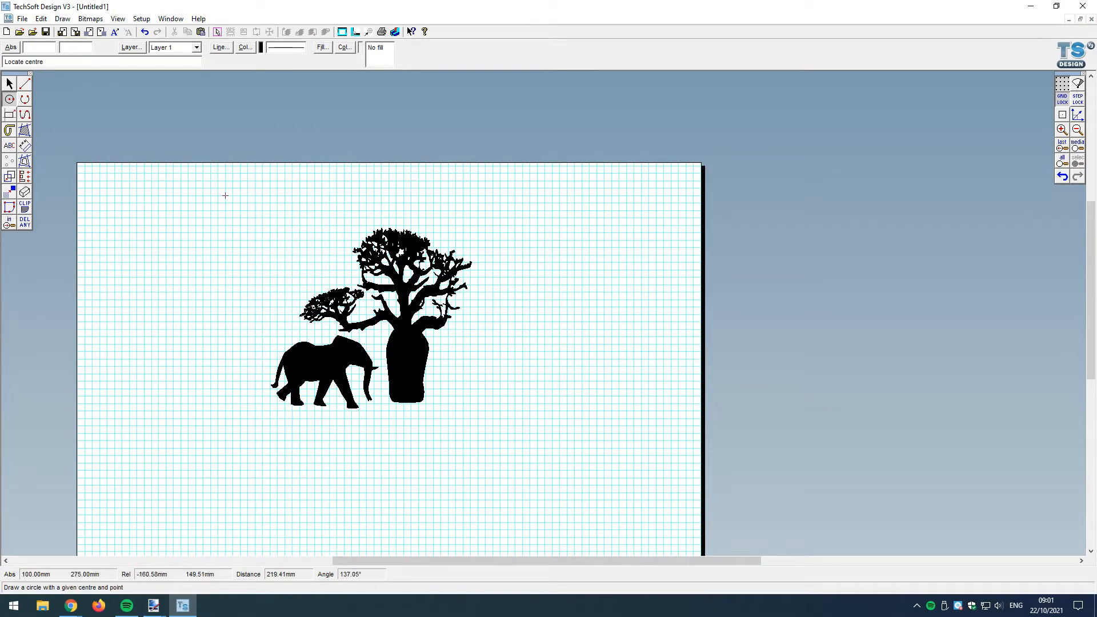
left_click(10, 101)
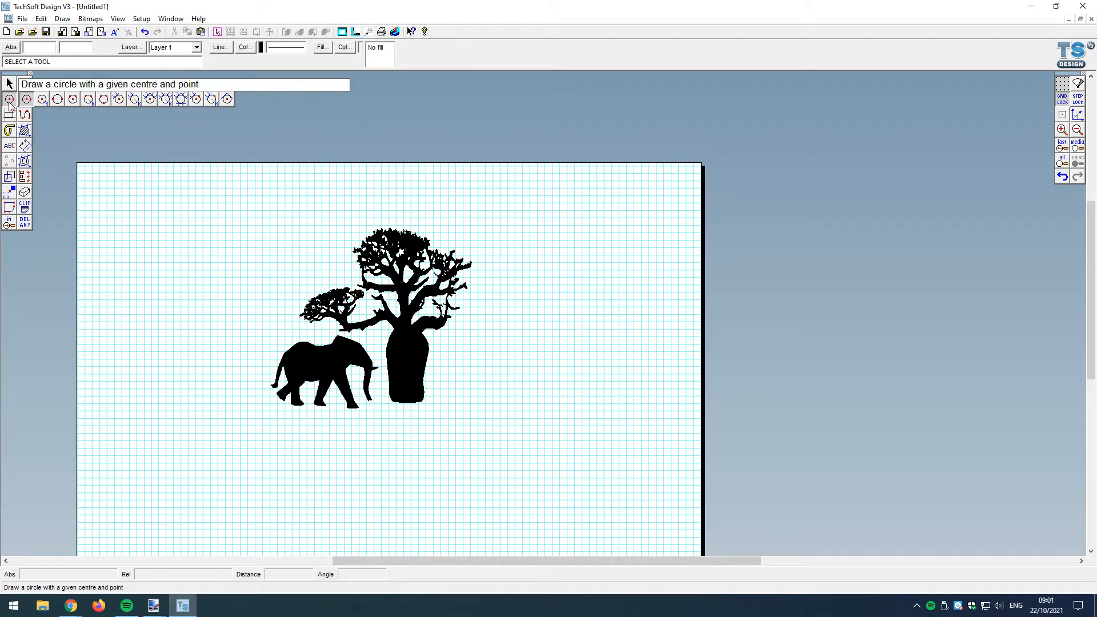
left_click(27, 100)
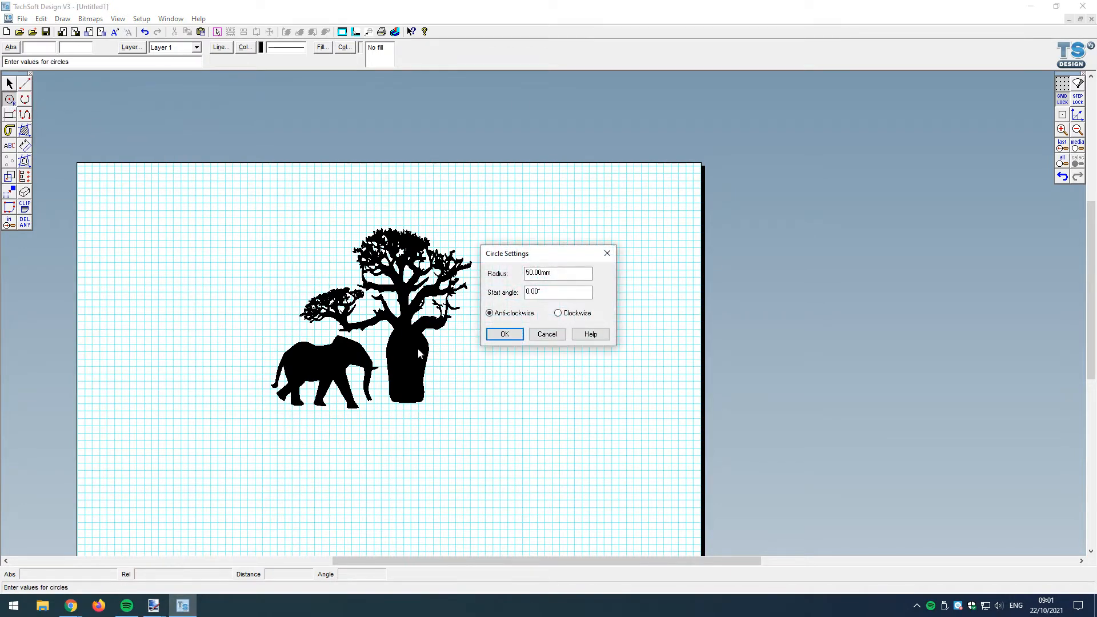
left_click_drag(566, 273, 514, 278)
type("70")
left_click(519, 334)
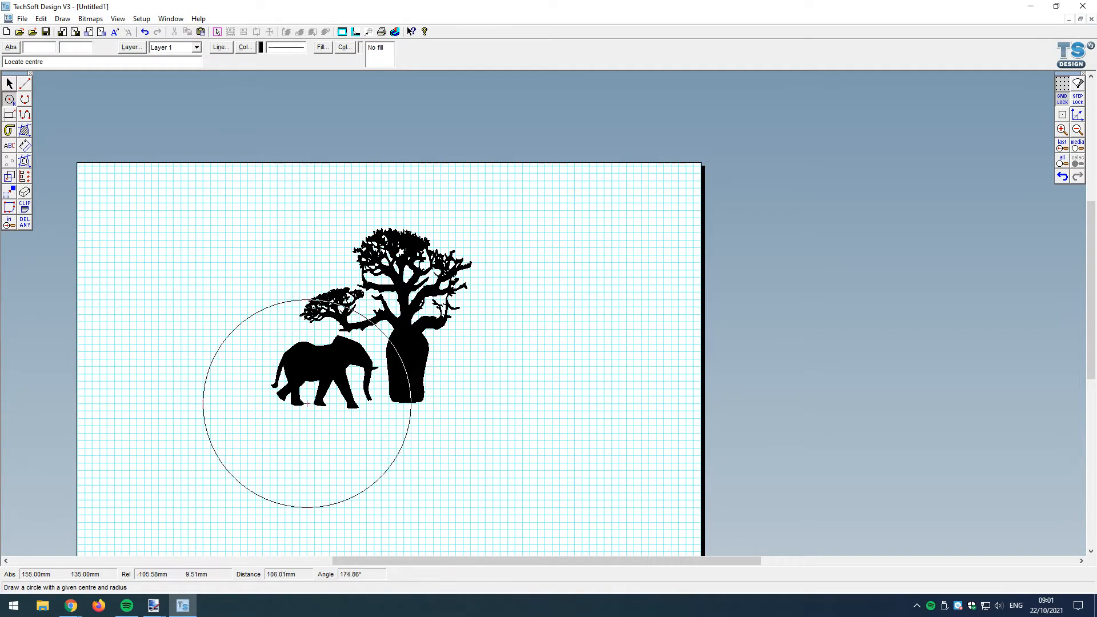
left_click(195, 277)
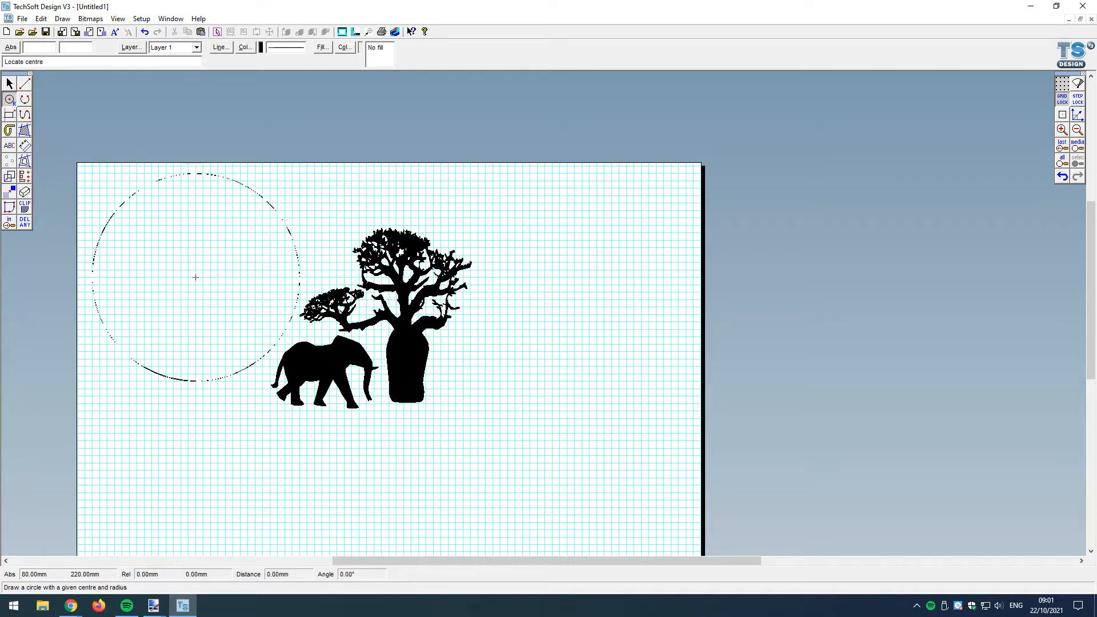
Start an open Bezier curve just outside the circle's edge and switch the snapping from grid lock to step lock
left_click(25, 114)
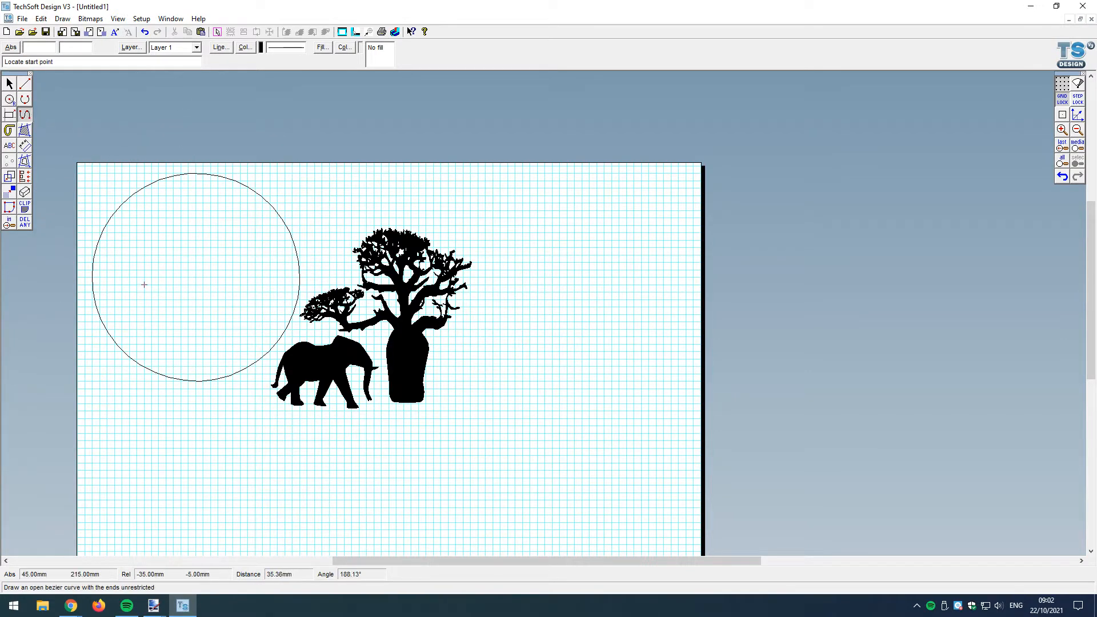
scroll(131, 220, "up", 2)
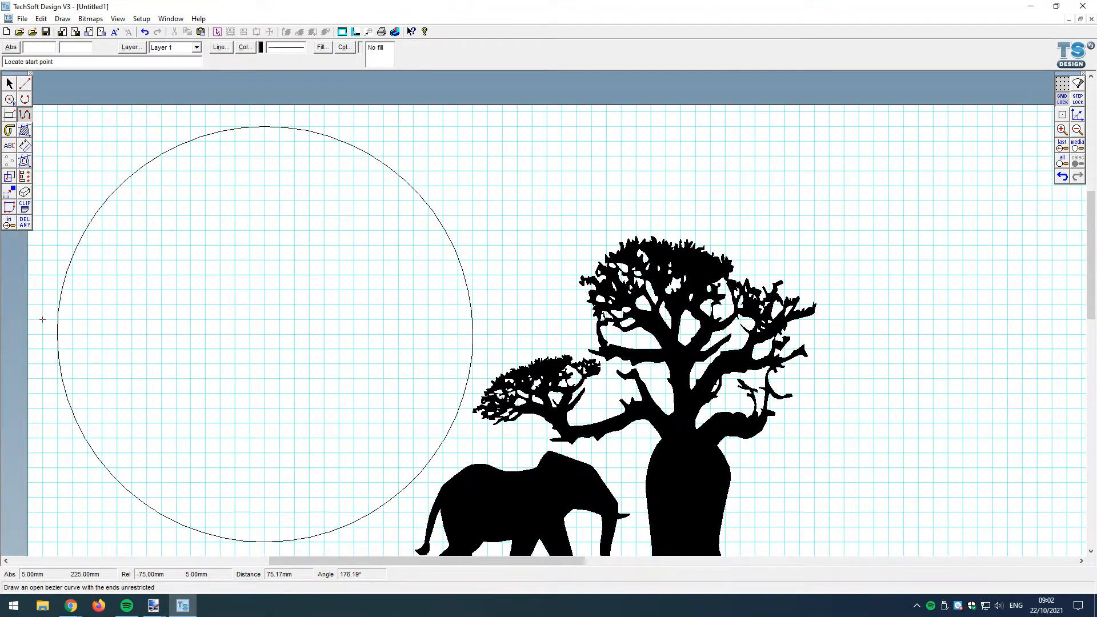
left_click(26, 115)
left_click(40, 116)
mouse_move(71, 605)
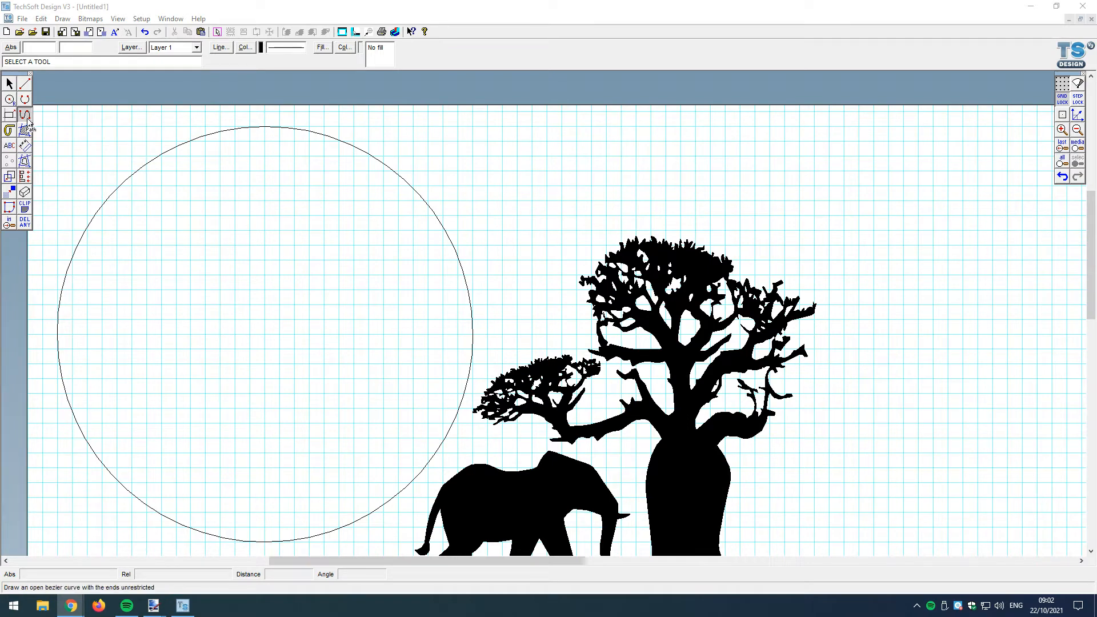
left_click(43, 304)
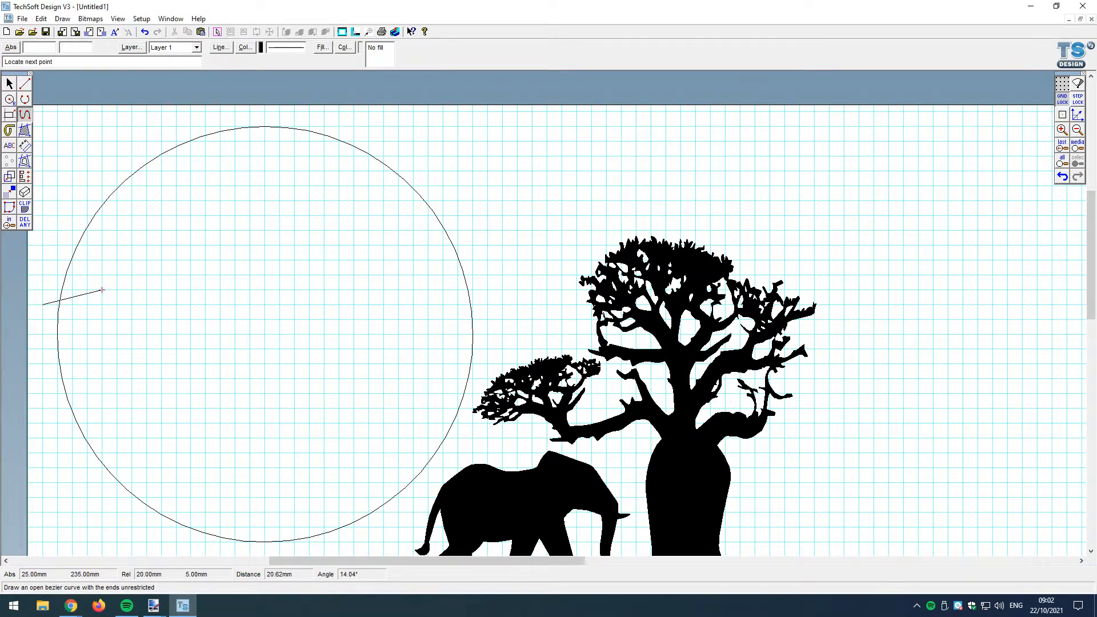
left_click(1077, 98)
Try to draw a wavy horizon curve across the circle, and undo it
left_click(131, 297)
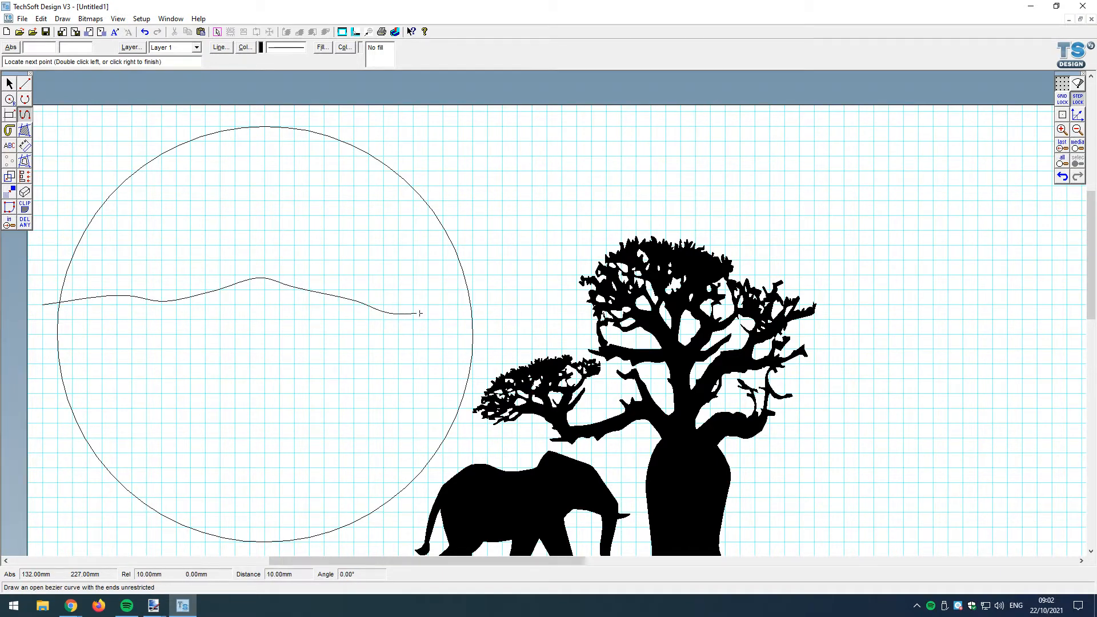
right_click(479, 304)
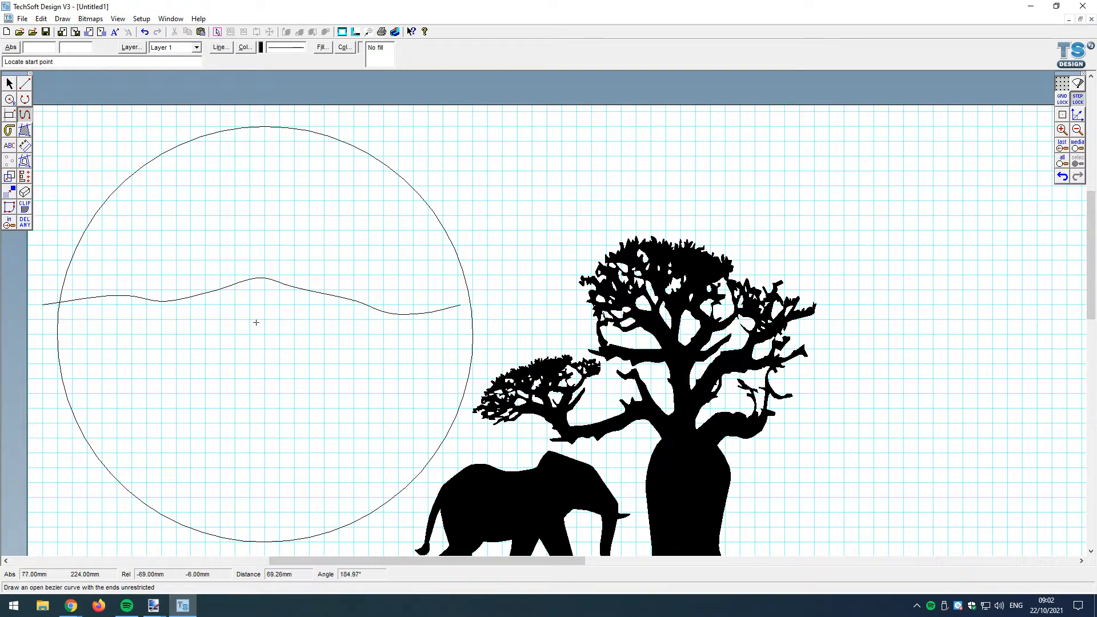
left_click(1063, 178)
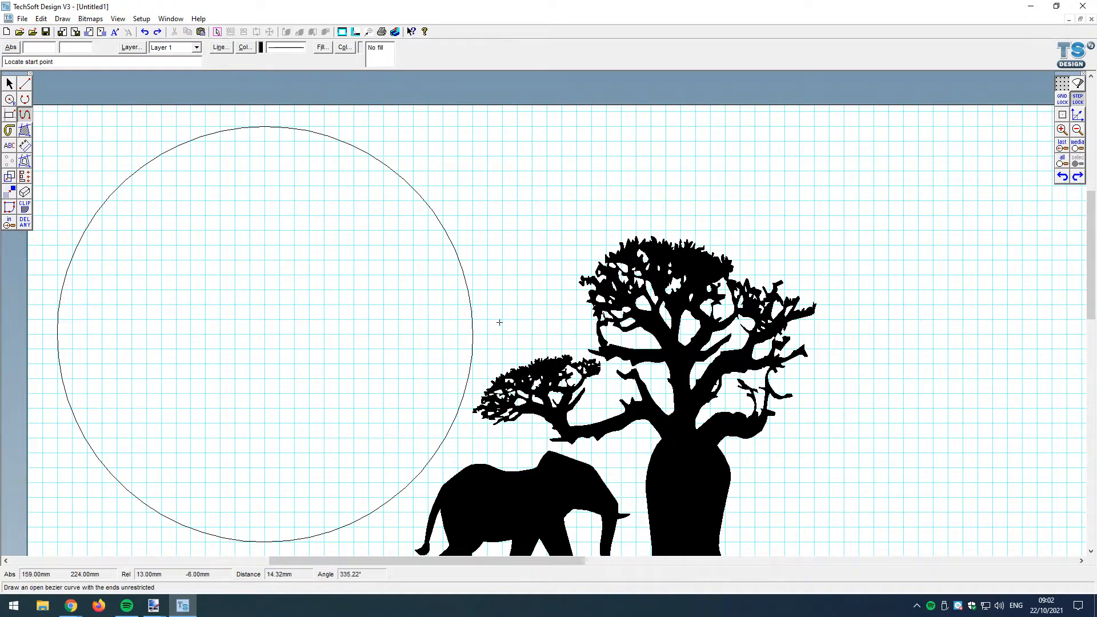
Draw an open, hill-shaped Bezier curve across the circle just above its centre, overshooting the edge on both sides
left_click(48, 313)
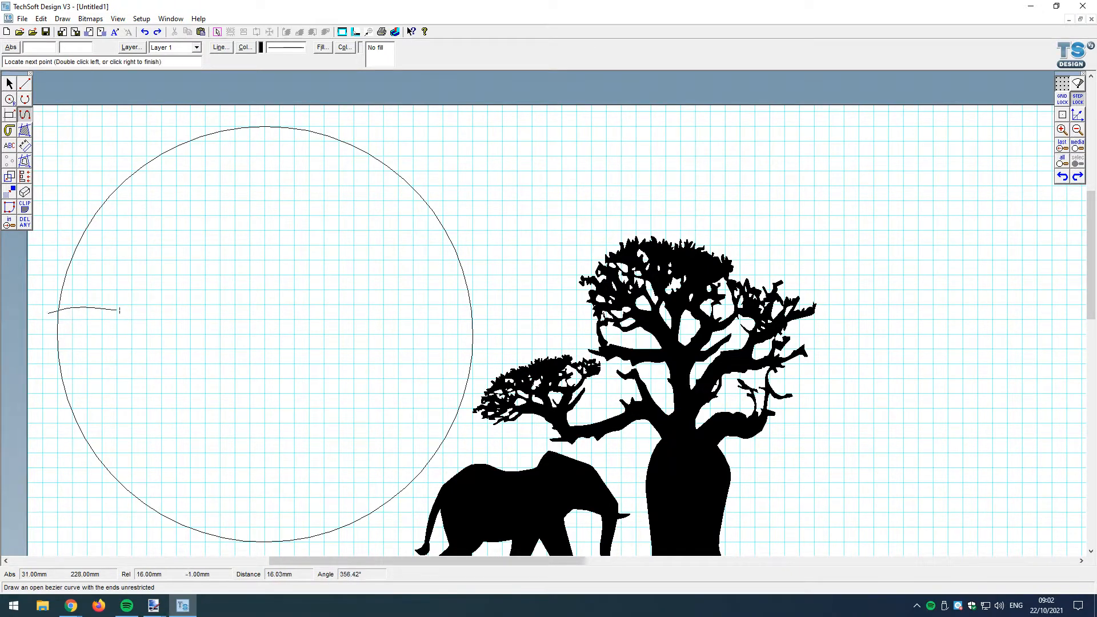
left_click(235, 286)
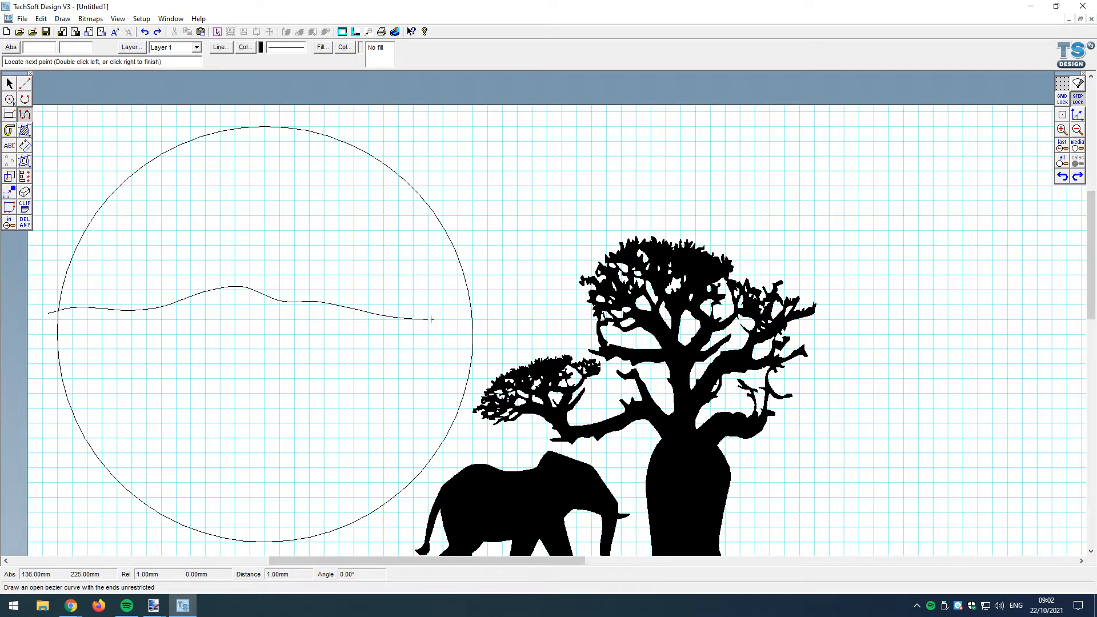
double_click(505, 310)
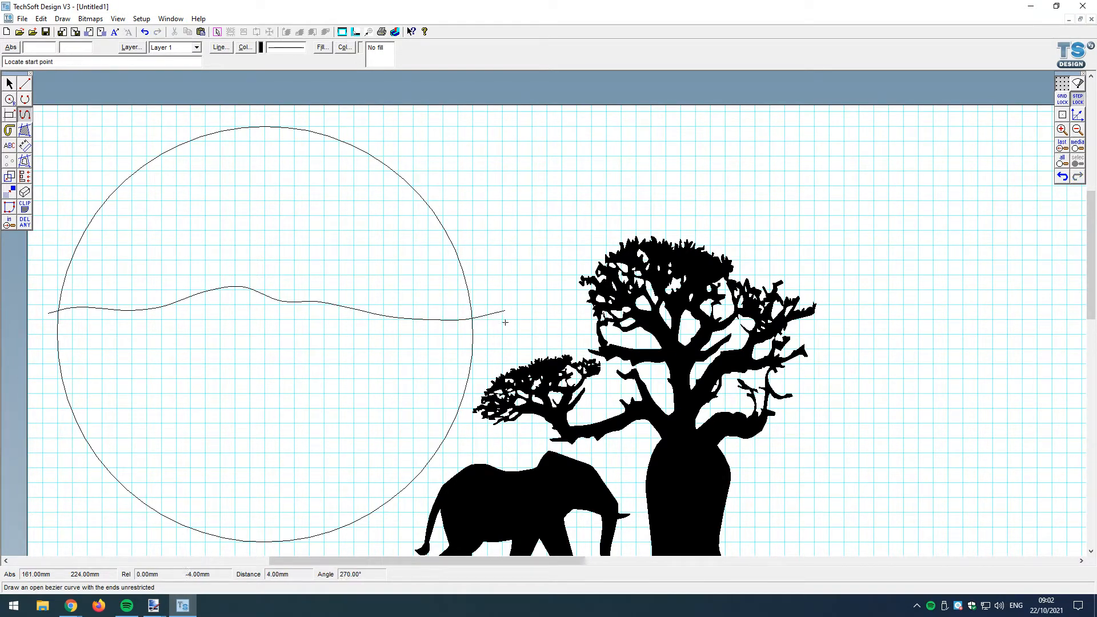
Delete the two ends of the hill curve that stick out beyond the circle, using part deletion between intersections
left_click(28, 224)
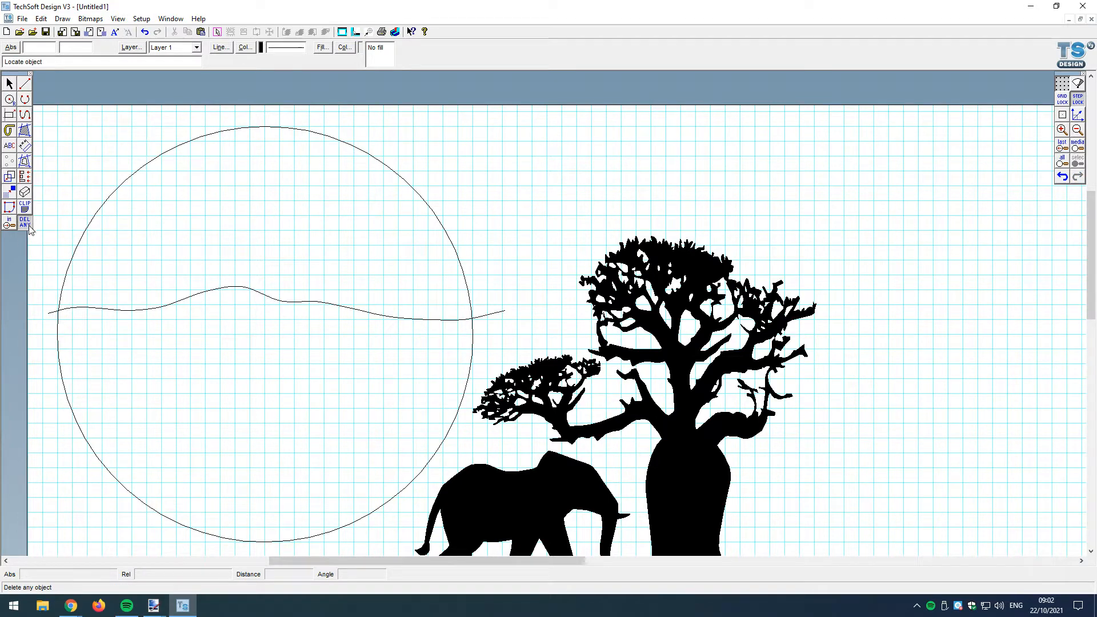
left_click_drag(29, 228, 49, 224)
left_click(53, 312)
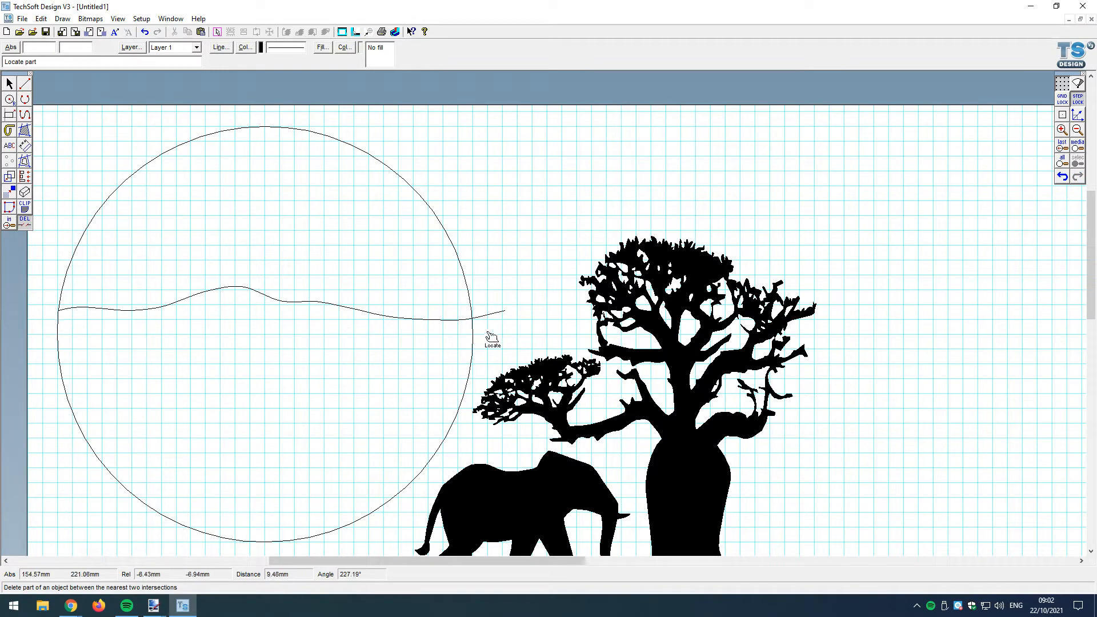
left_click(490, 334)
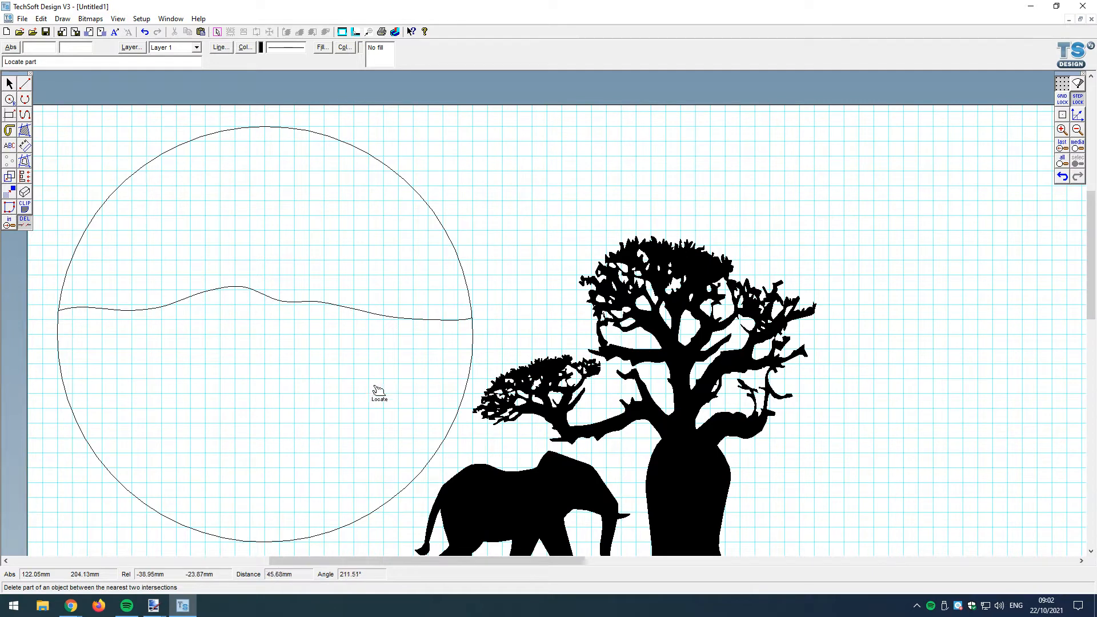
Try to delete the circle's arc above the hill curve, and undo the deletion
left_click(85, 235)
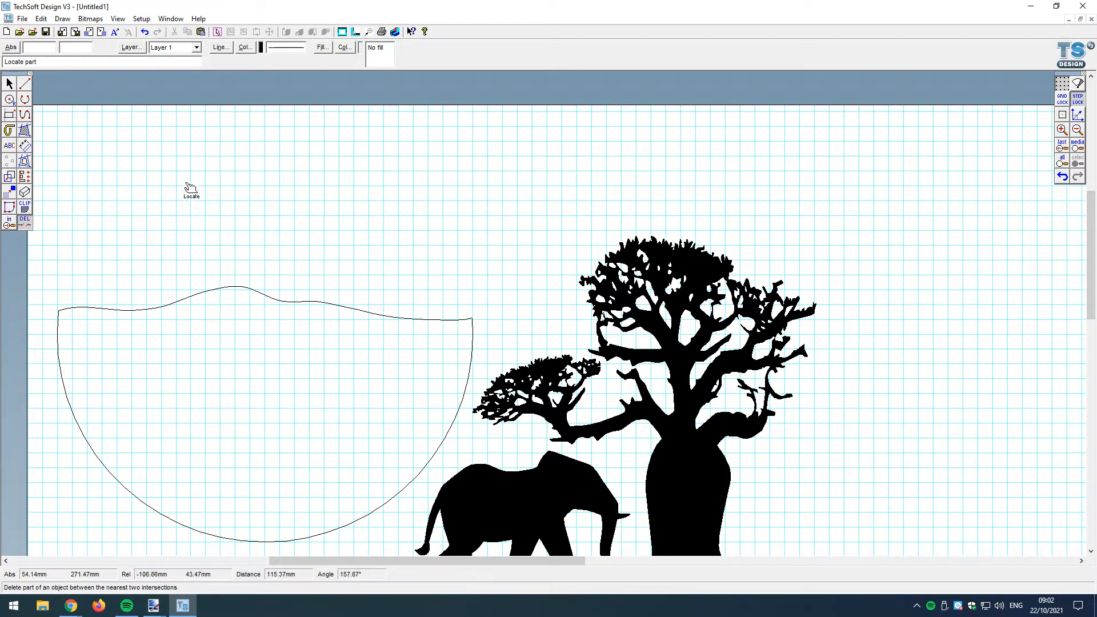
left_click(1066, 178)
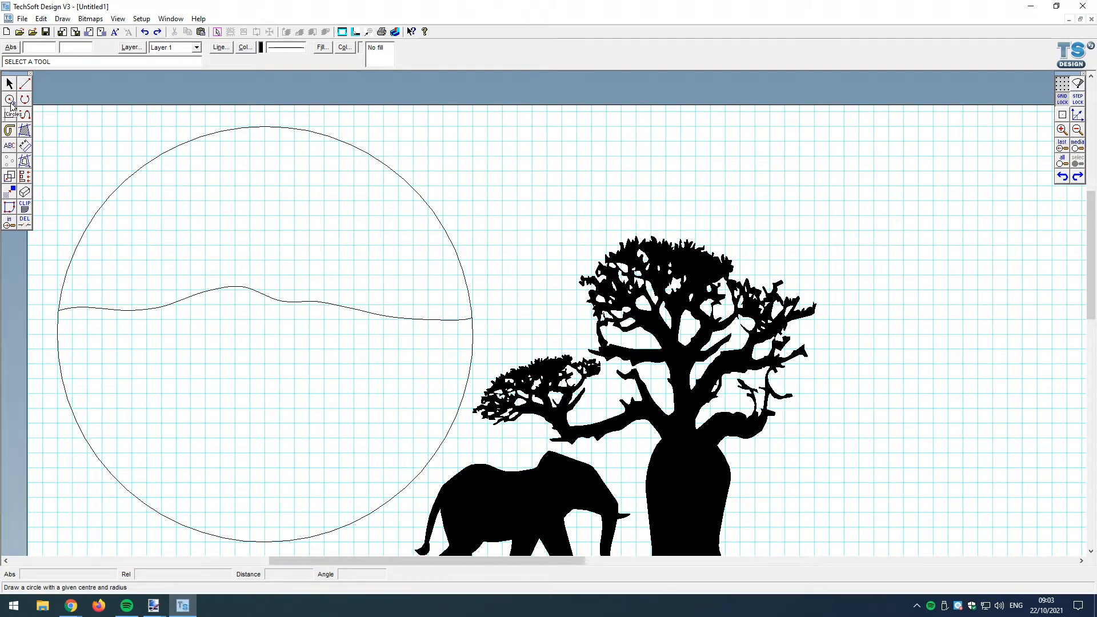
Draw a circle of about 5 mm radius at the large circle's centre and delete the large circle's arc above the hill curve
left_click(9, 98)
left_click(52, 110)
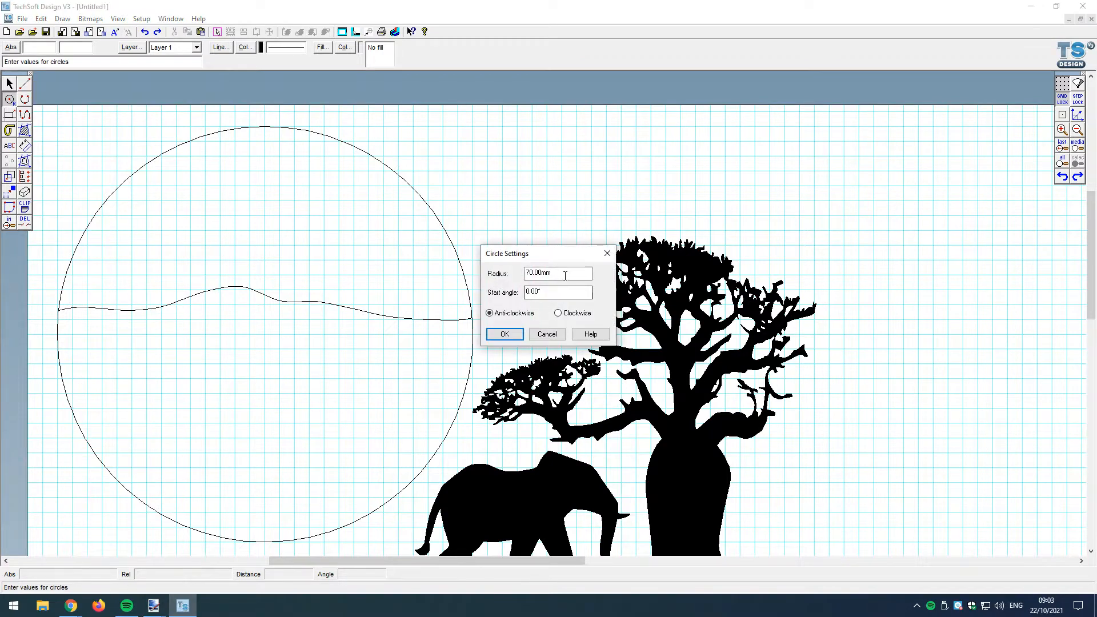
key("Return")
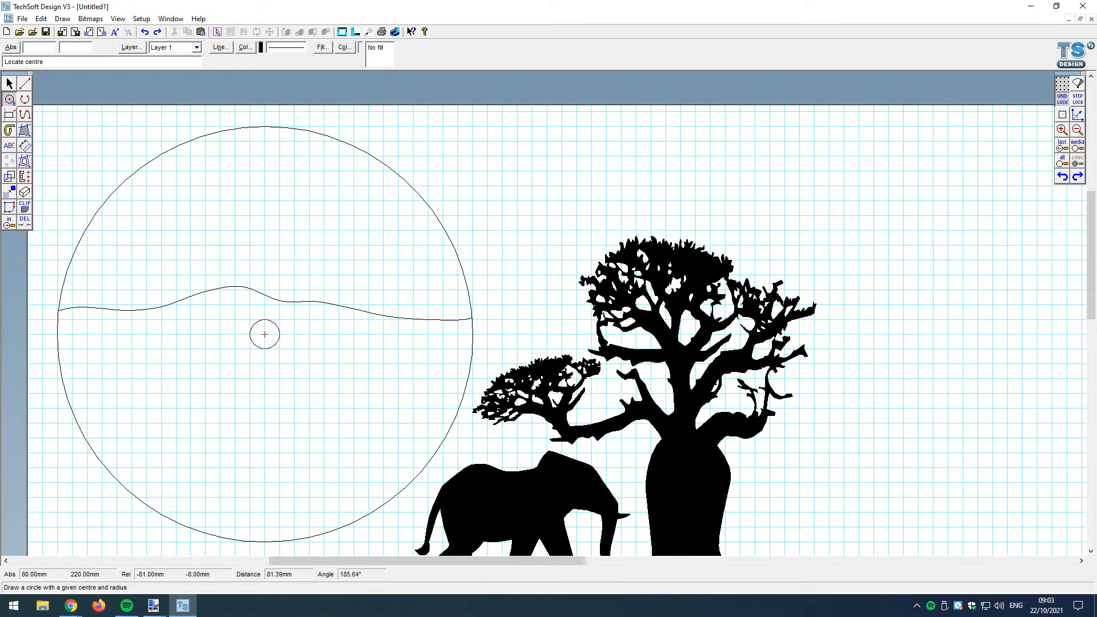
left_click(264, 334)
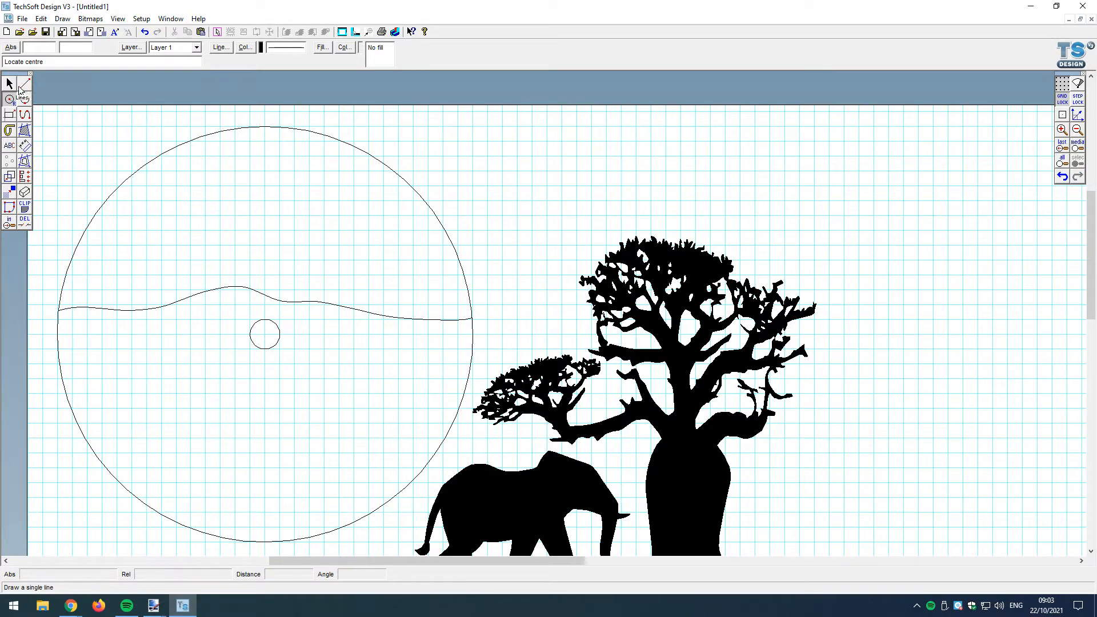
left_click(25, 221)
left_click(79, 223)
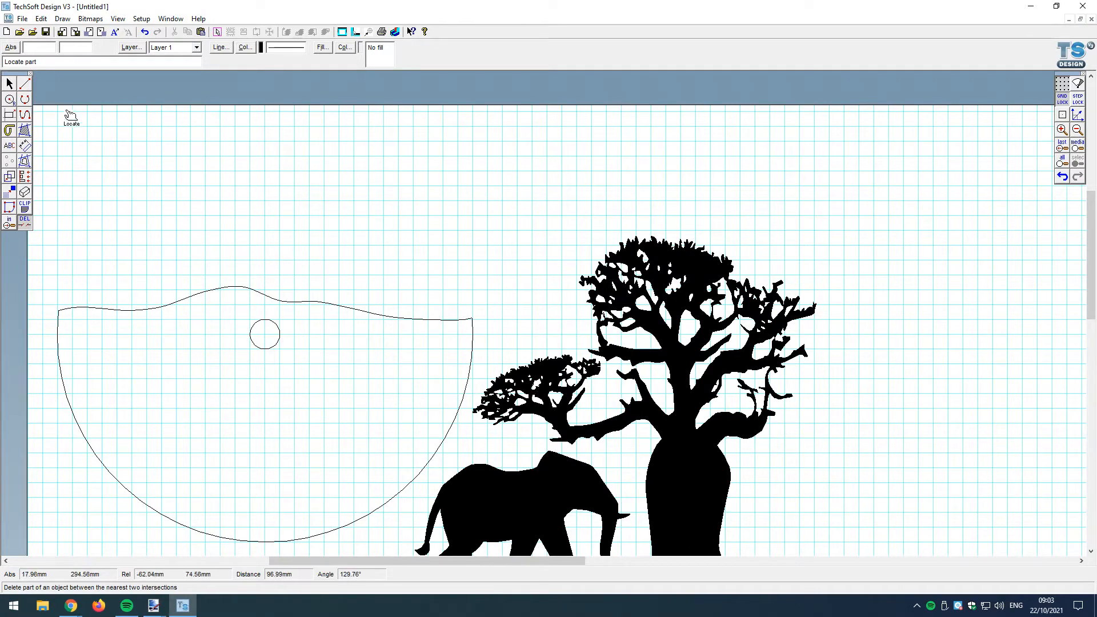
Set the baobab tree silhouette's fill to No Fill
left_click(10, 84)
left_click(699, 457)
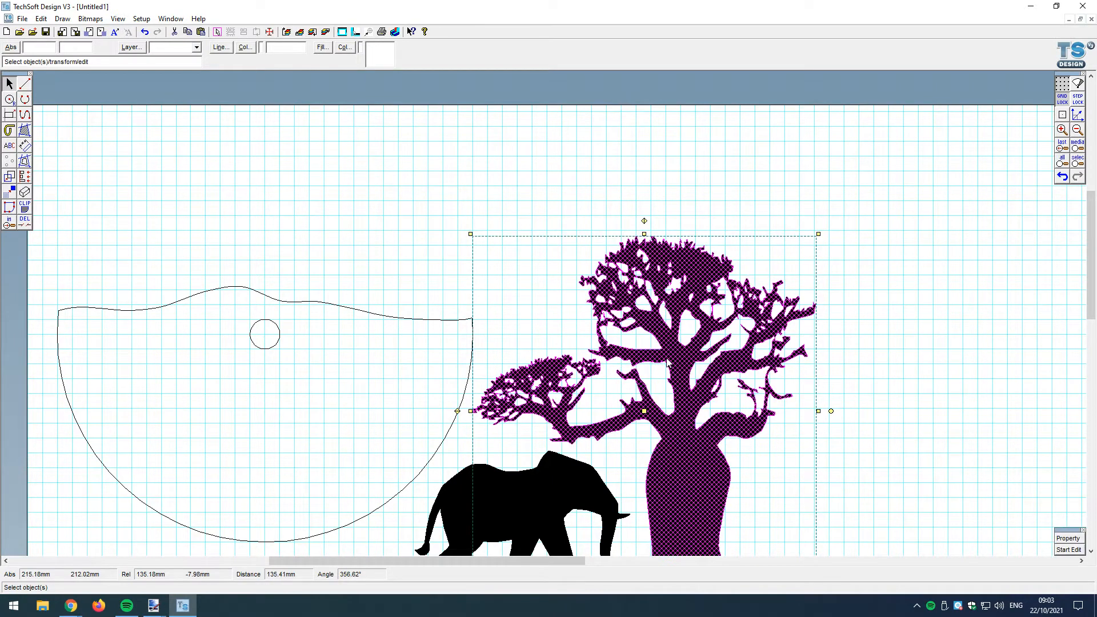
scroll(671, 366, "down", 1)
scroll(764, 459, "up", 1)
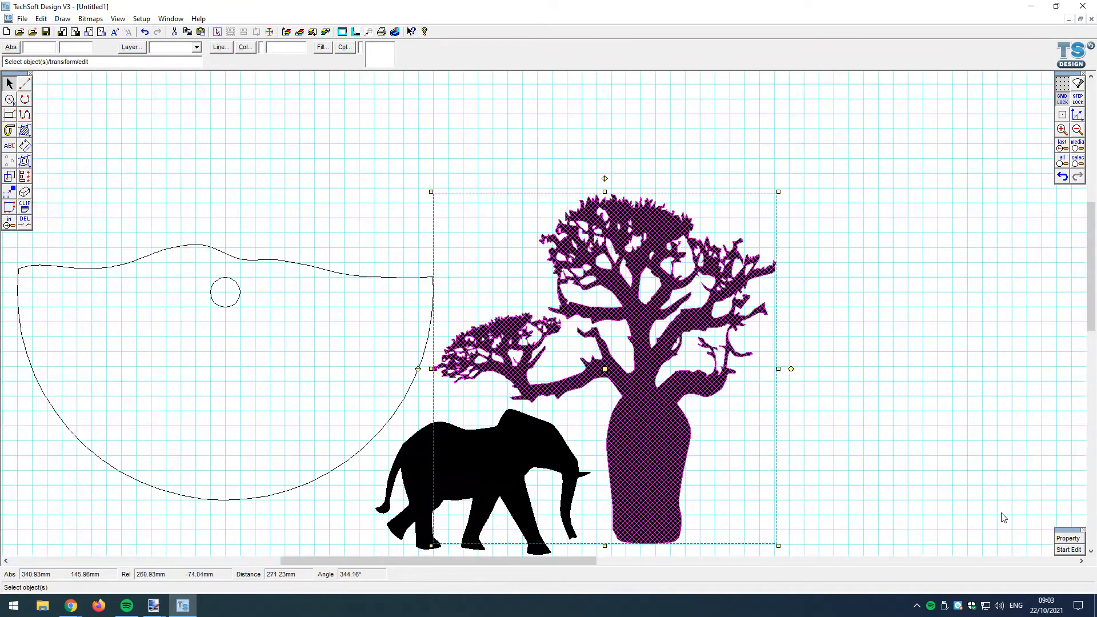
left_click(322, 47)
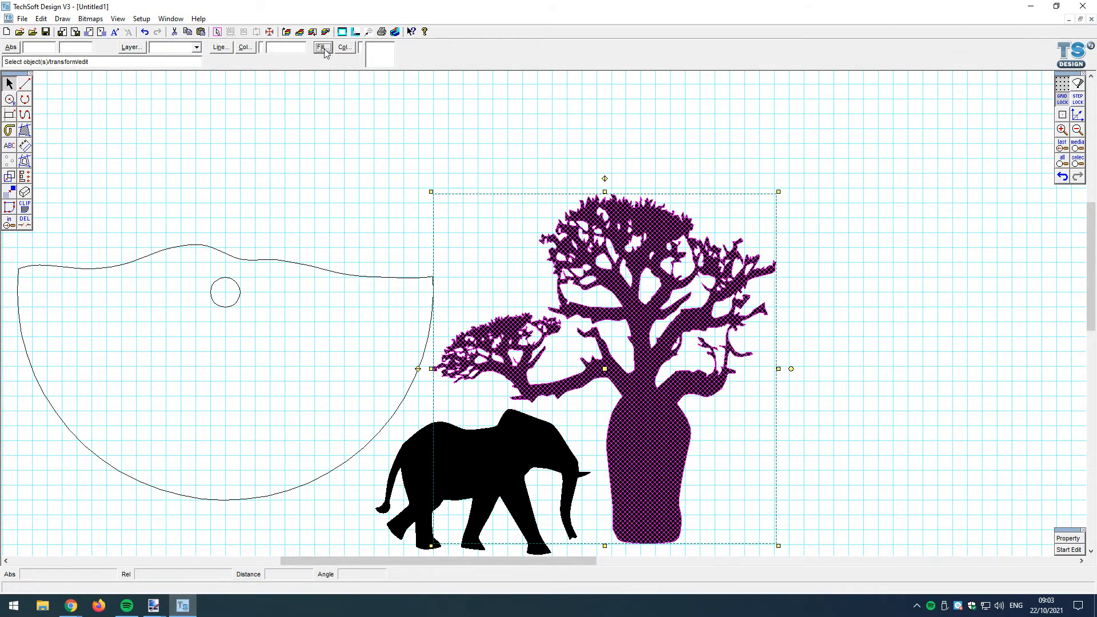
left_click(358, 450)
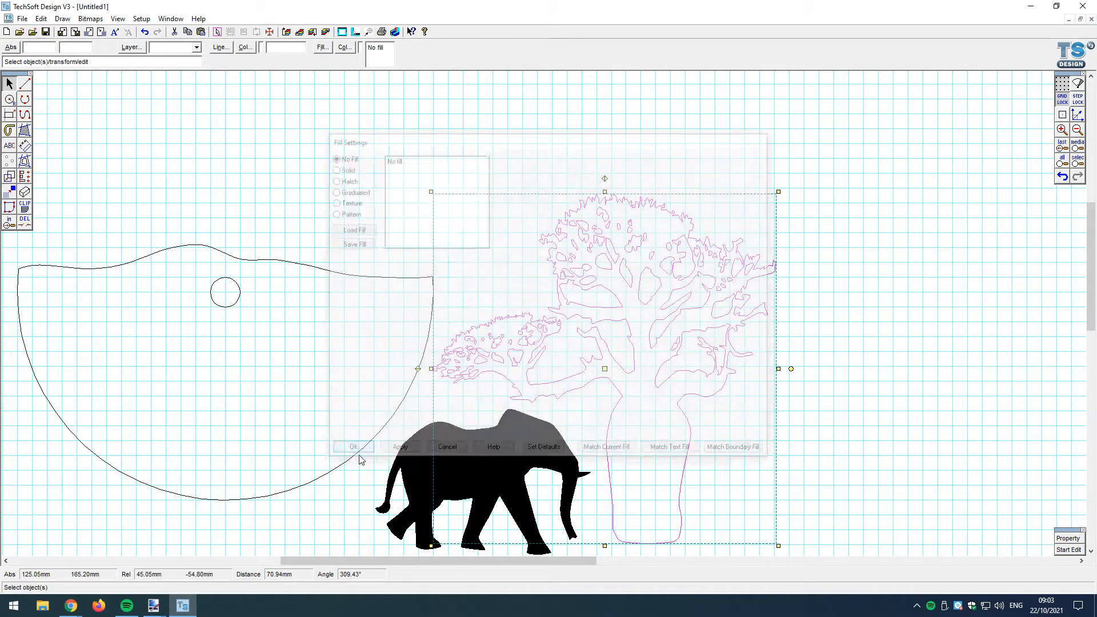
Set the elephant silhouette's fill to No Fill
left_click(546, 451)
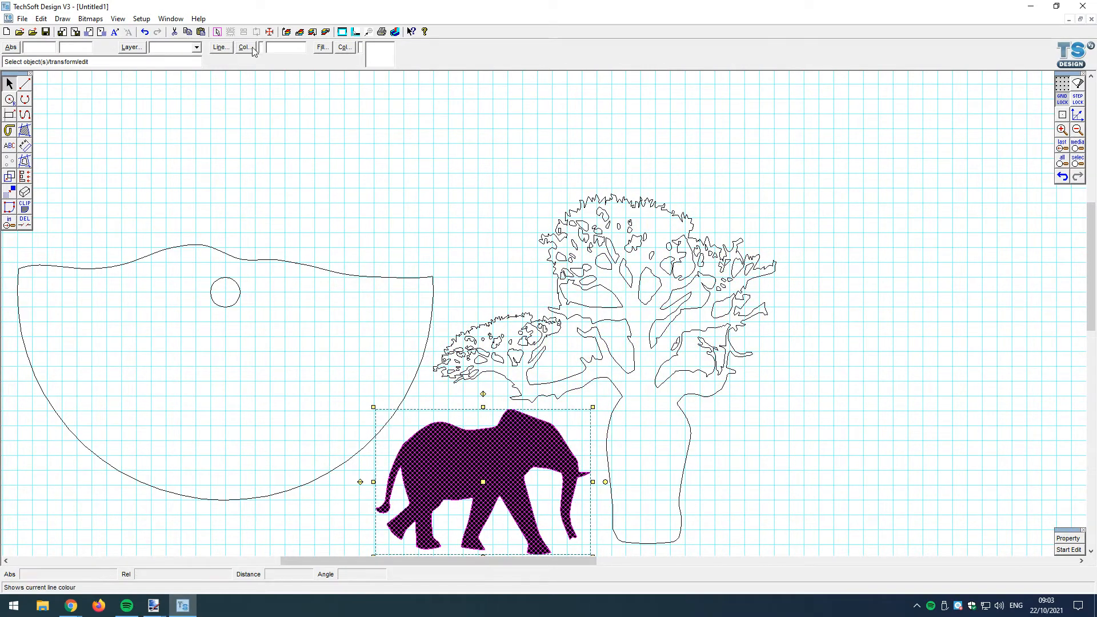
left_click(322, 47)
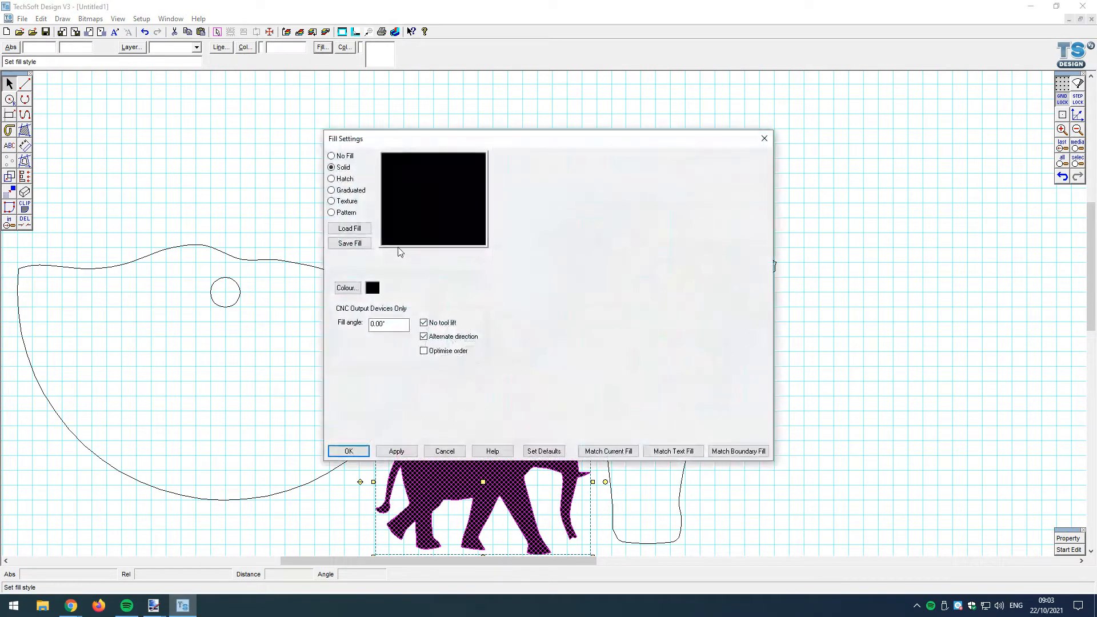
left_click(332, 155)
left_click(348, 450)
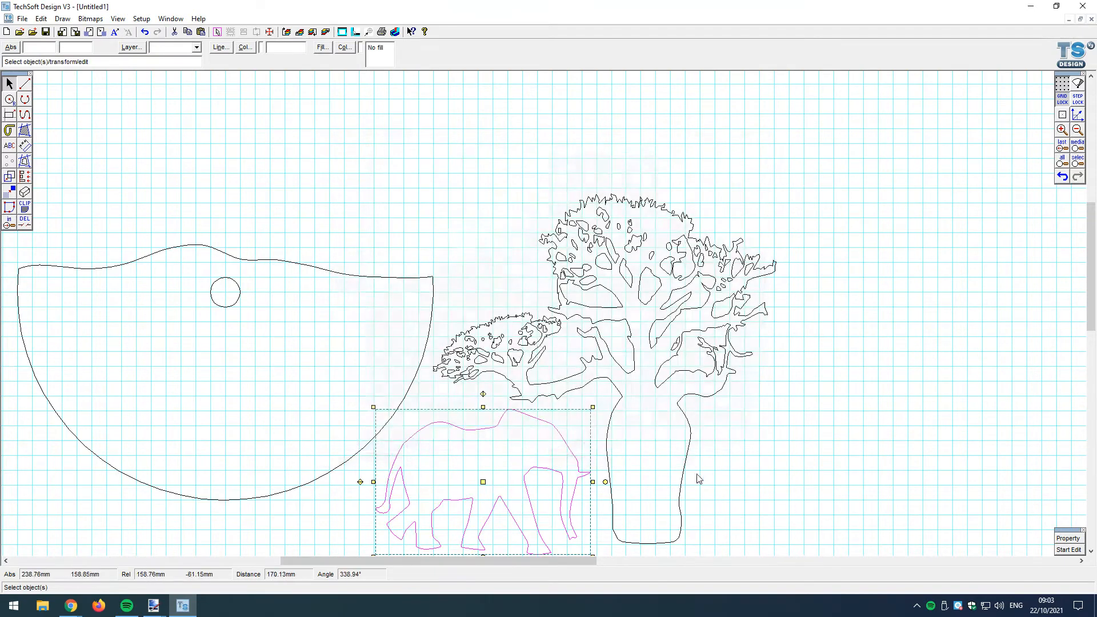
left_click(718, 482)
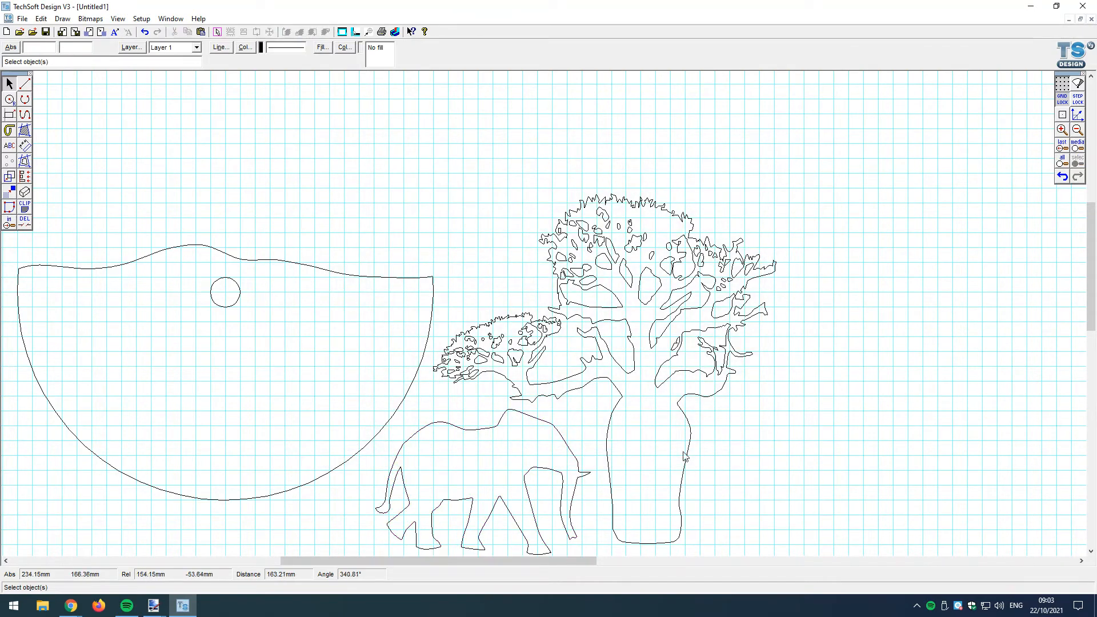
Scale down the baobab outline and, with Step Lock on, place its trunk base on the hill curve just above the small circle
left_click(622, 394)
mouse_move(604, 369)
left_mouse_down()
mouse_move(620, 386)
mouse_move(618, 373)
left_mouse_up()
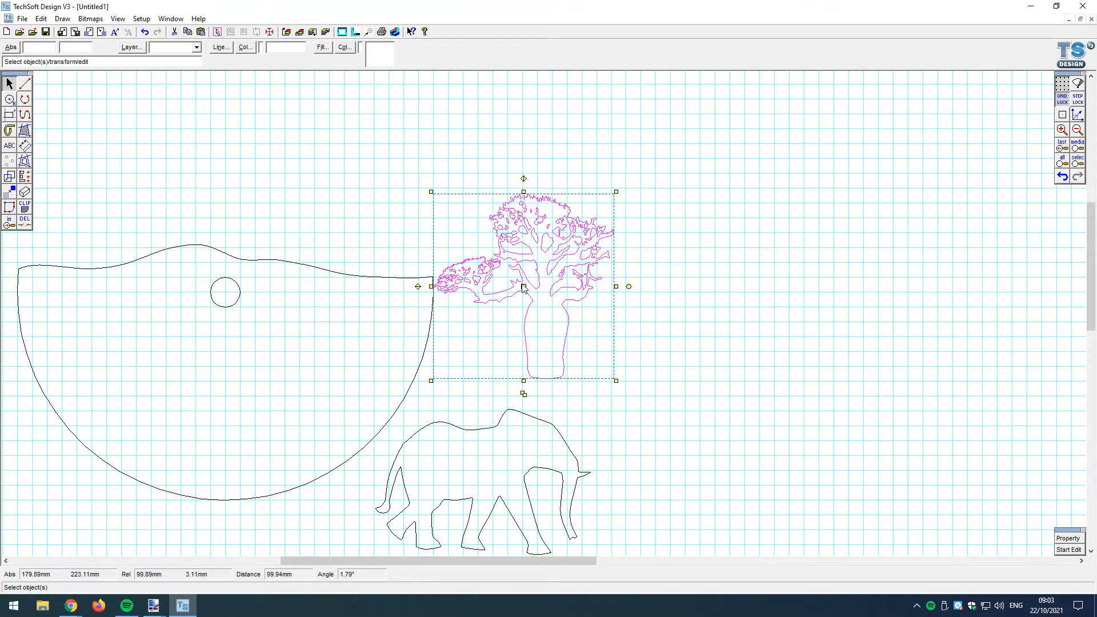
left_click_drag(523, 286, 226, 182)
left_click(1077, 98)
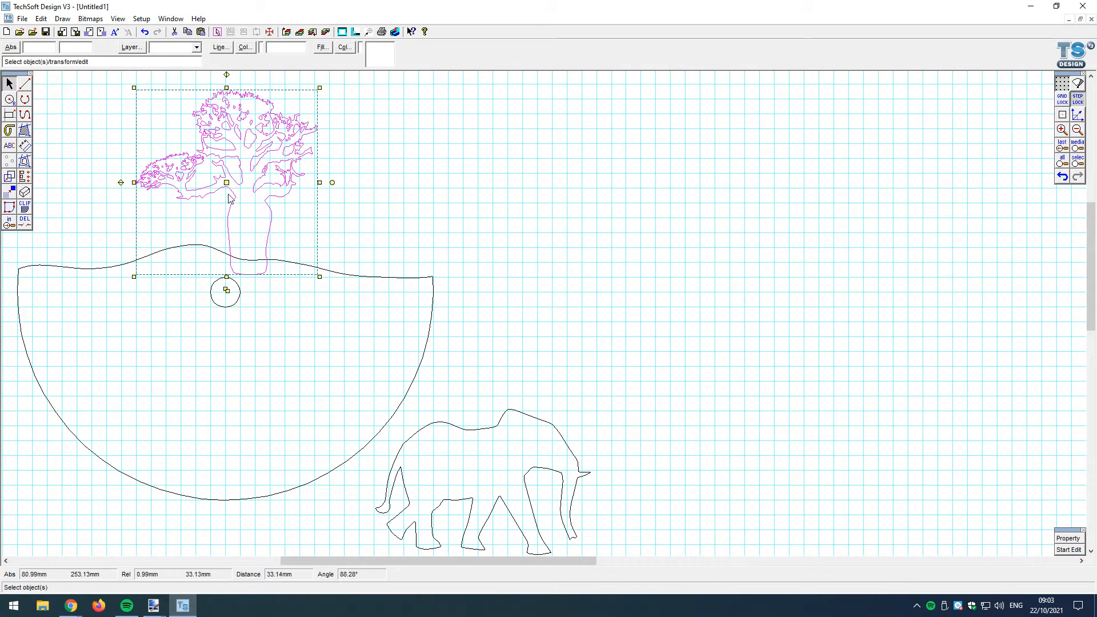
scroll(346, 549, "down", 1)
scroll(256, 293, "up", 1)
left_click_drag(265, 289, 273, 278)
left_click(765, 408)
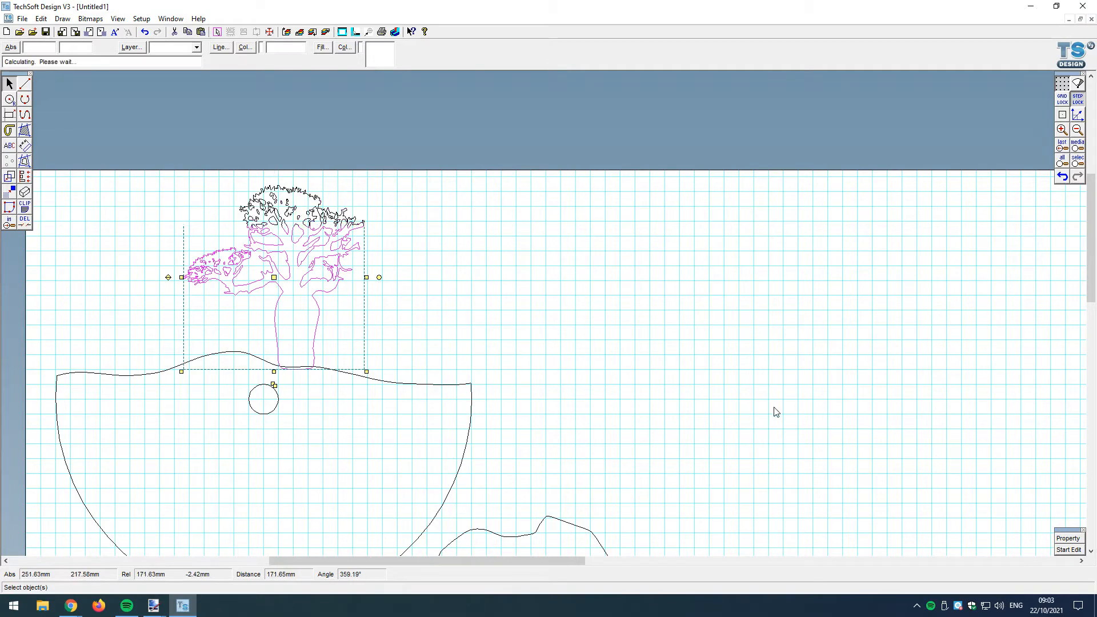
Scale down the elephant outline and place it standing on the hill curve beside the baobab, on the side of its lower branch
scroll(609, 358, "down", 1)
left_click(603, 493)
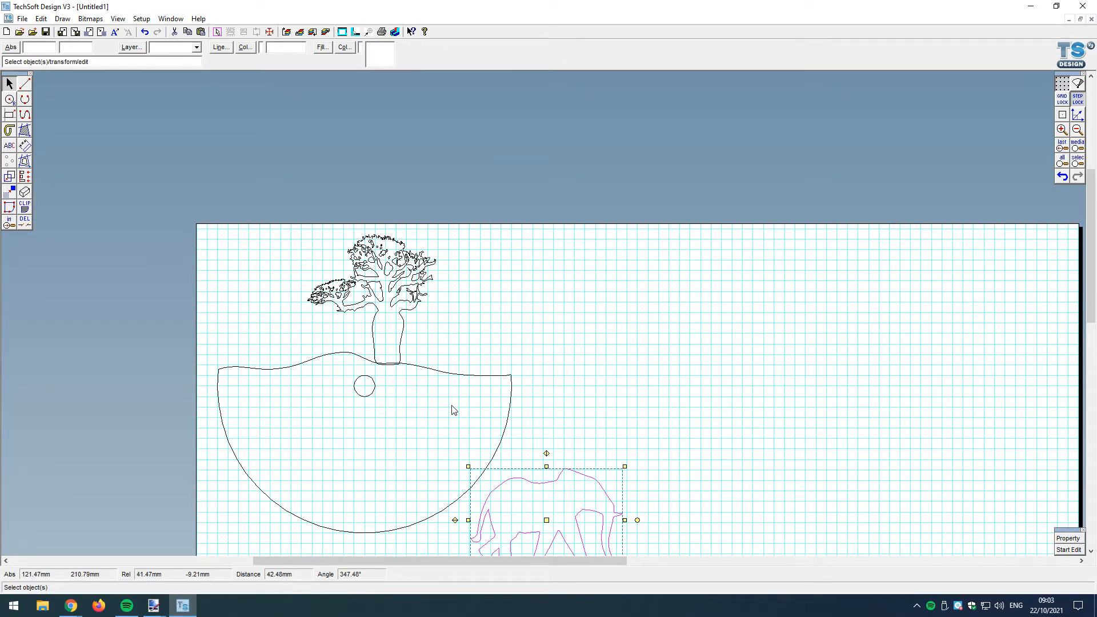
left_click_drag(626, 467, 574, 500)
left_click_drag(524, 540, 276, 338)
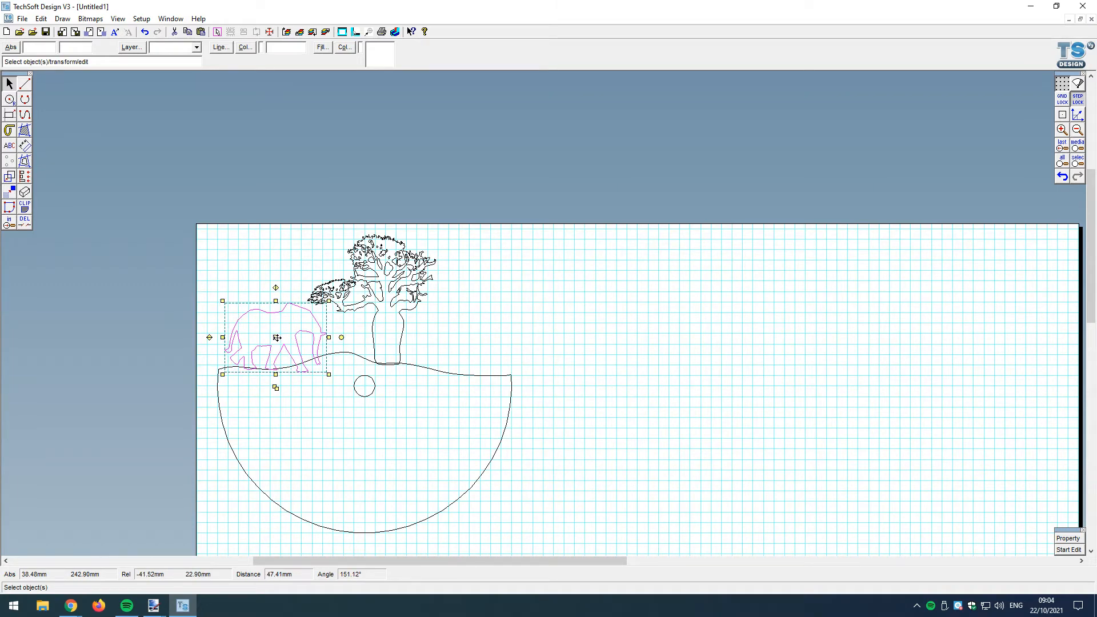
left_click(397, 397)
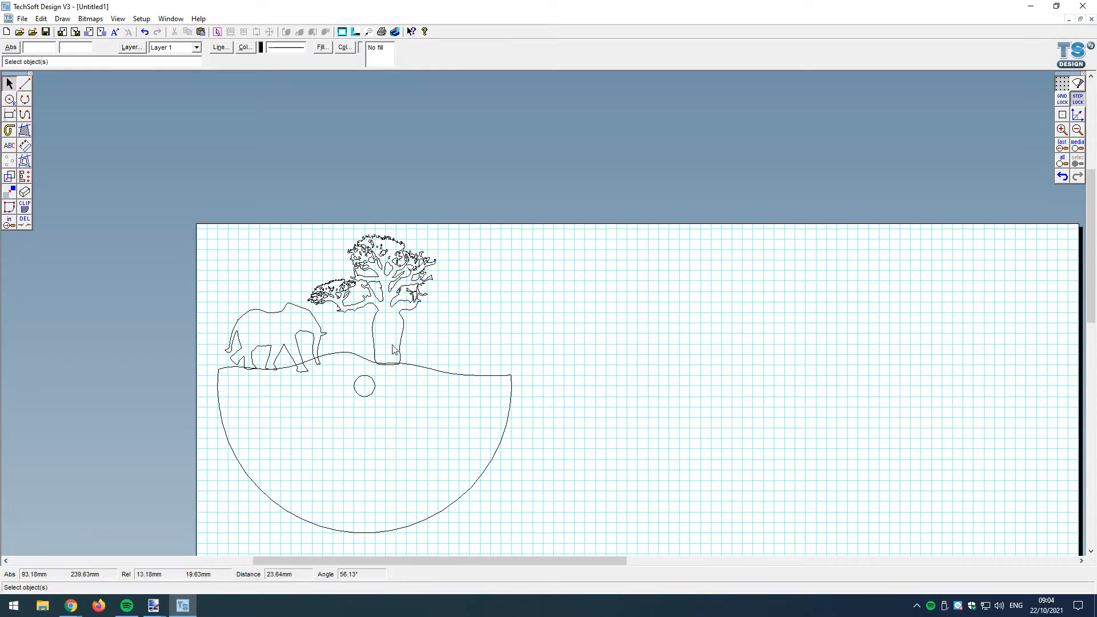
scroll(392, 349, "up", 1)
scroll(392, 350, "down", 1)
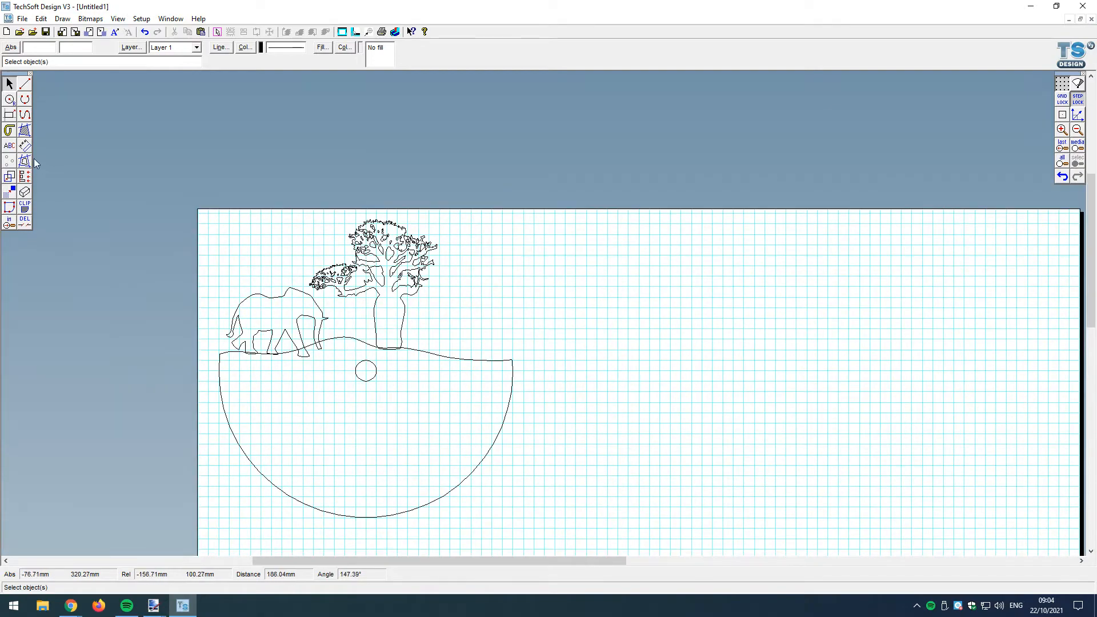
Draw a circle of 70 mm radius centred on the small circle
double_click(9, 98)
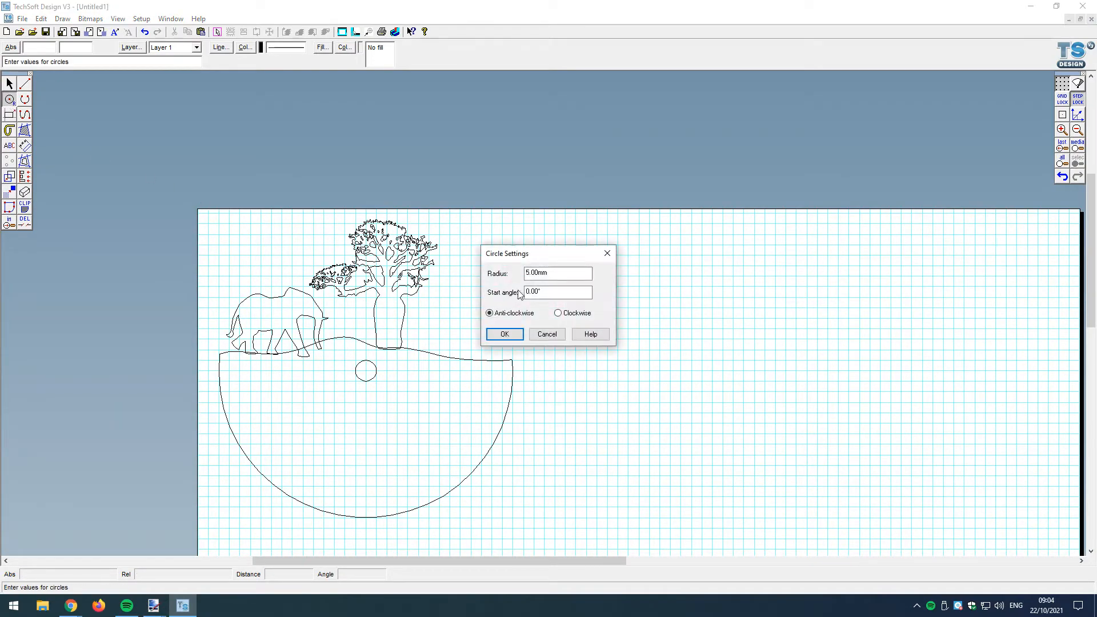
left_click_drag(569, 273, 478, 279)
type("70")
left_click(517, 333)
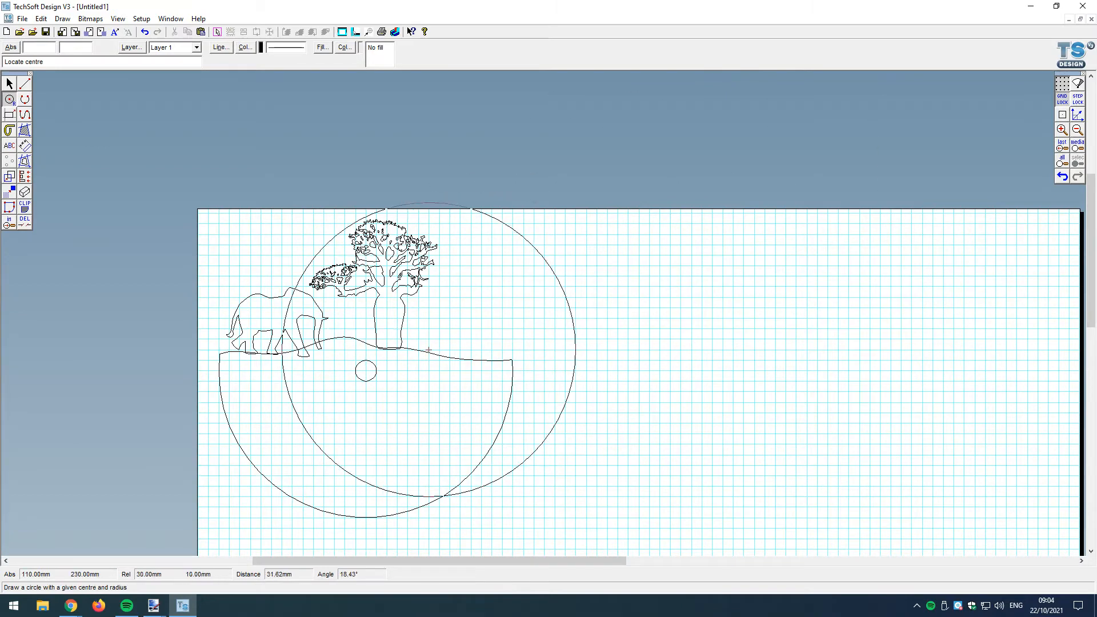
left_click(366, 370)
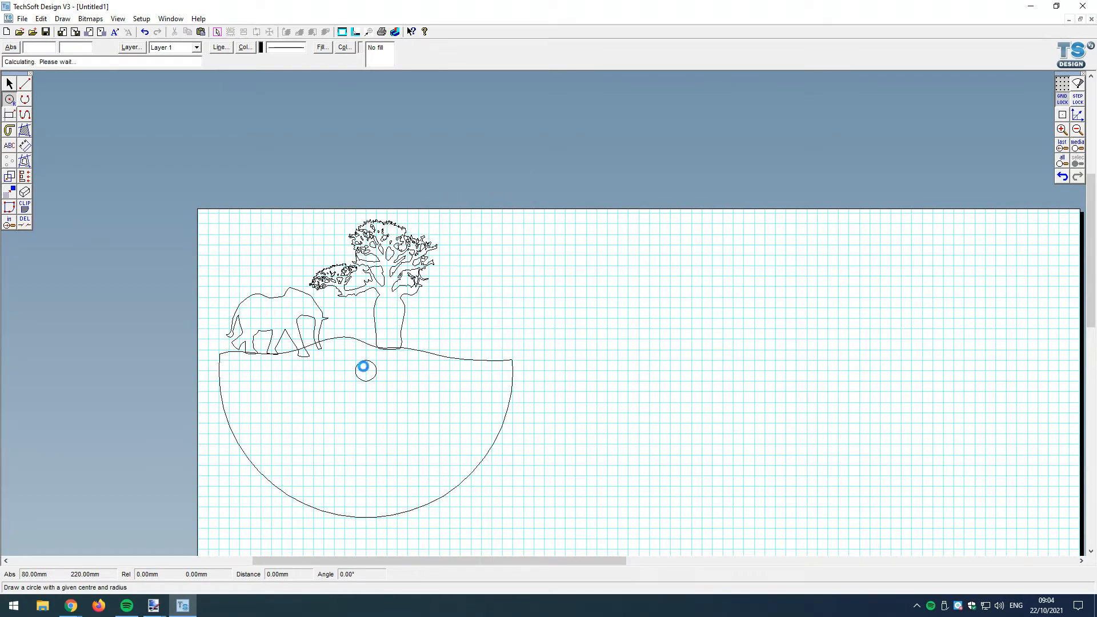
left_click(9, 84)
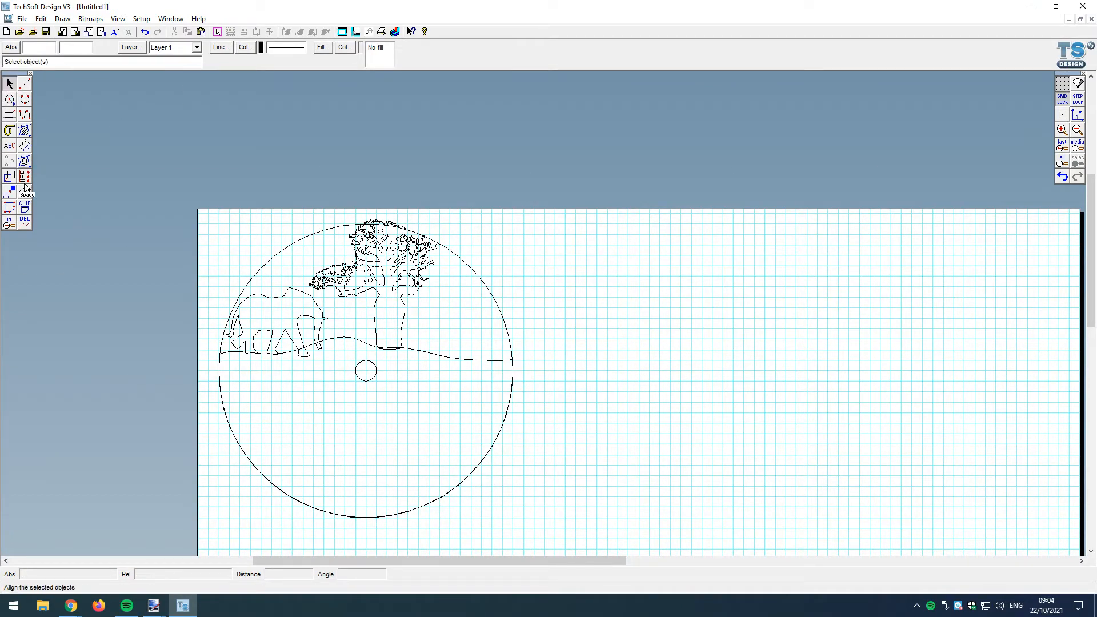
Add a diameter dimension to the full circle around the clock, with its label outside the circle
left_click(24, 160)
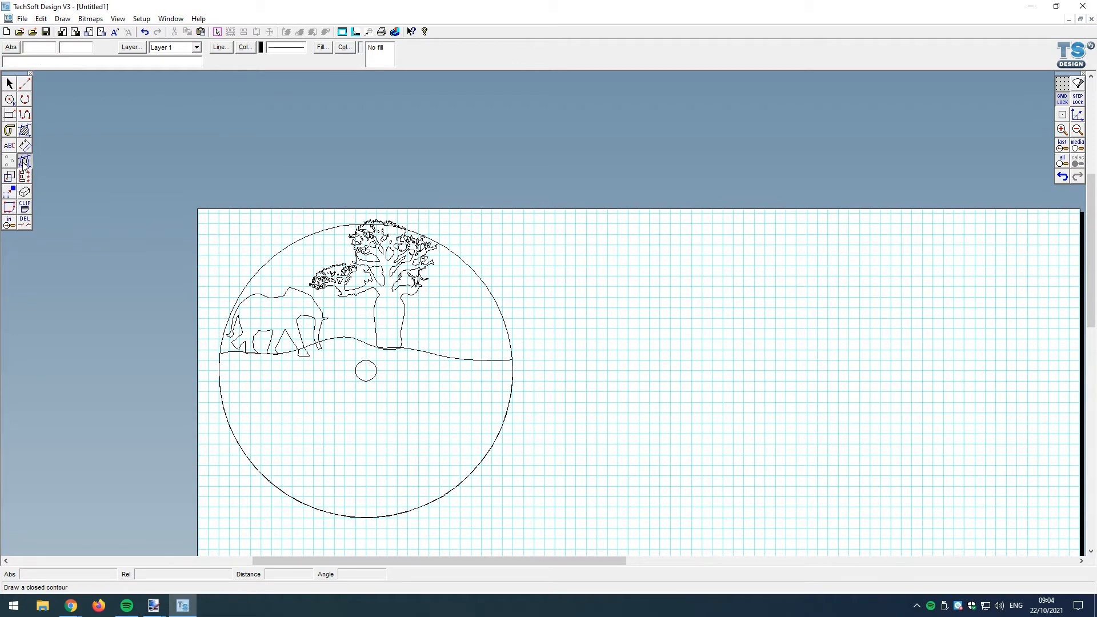
left_click(547, 341)
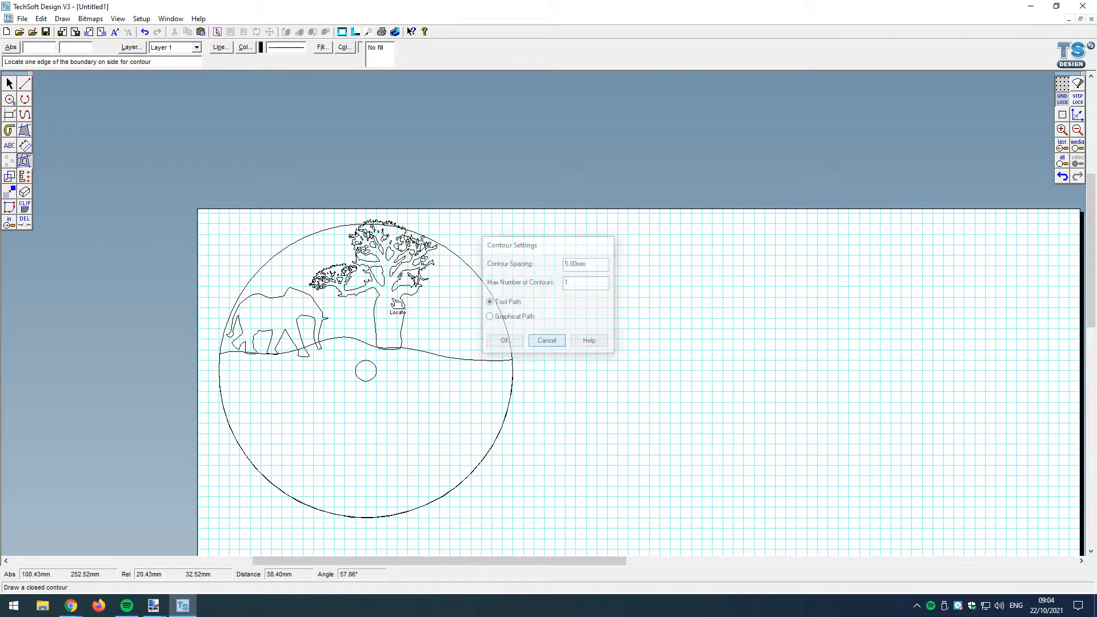
mouse_move(38, 148)
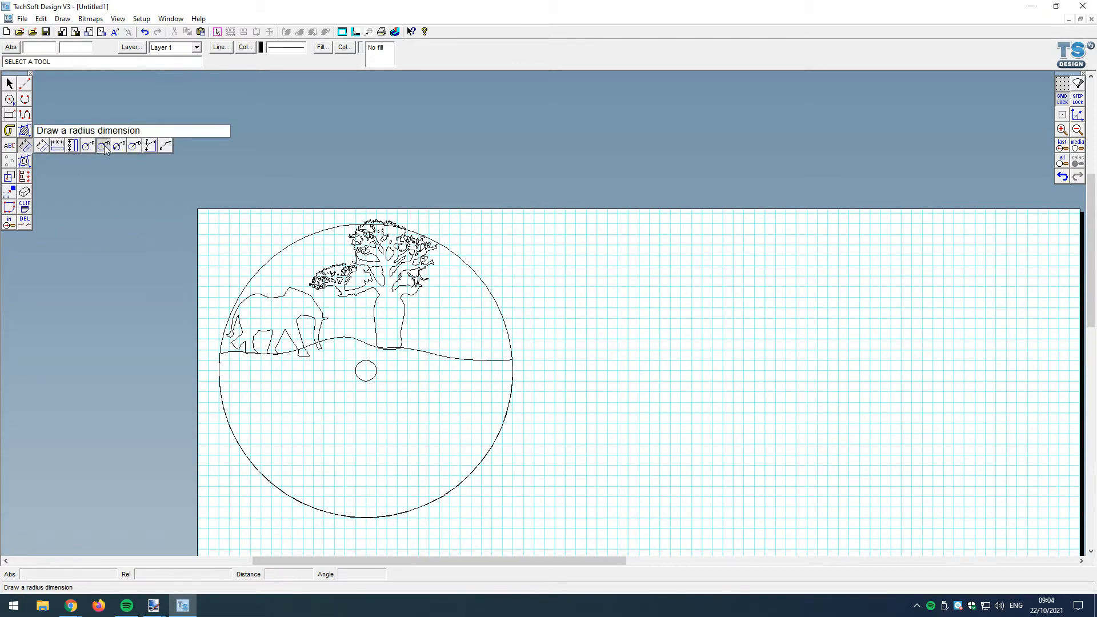
left_click(134, 146)
left_click(490, 289)
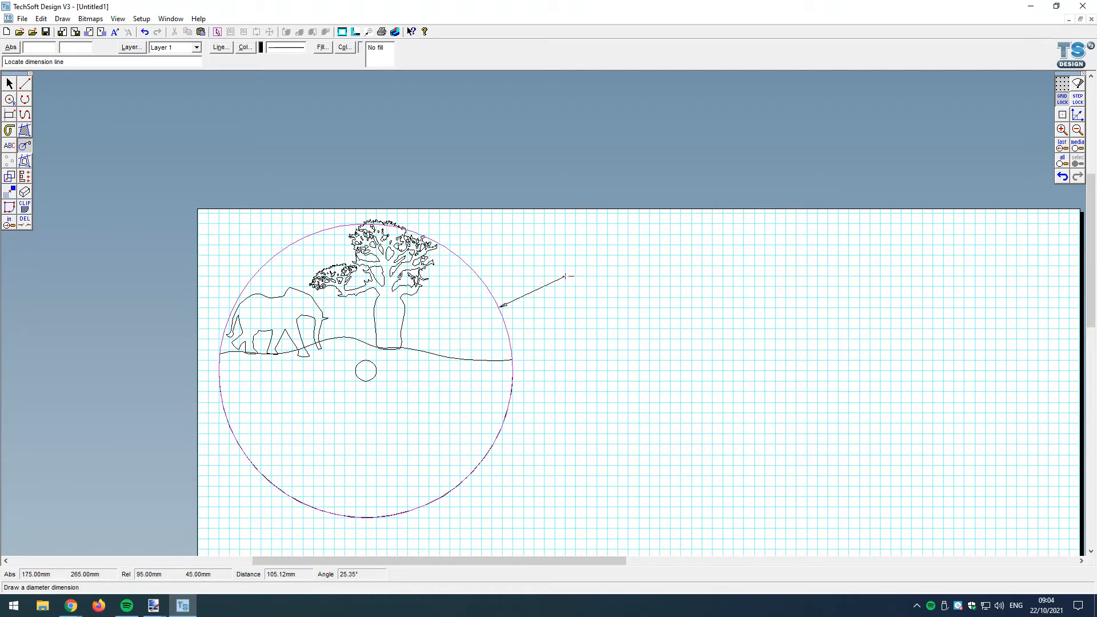
left_click(572, 276)
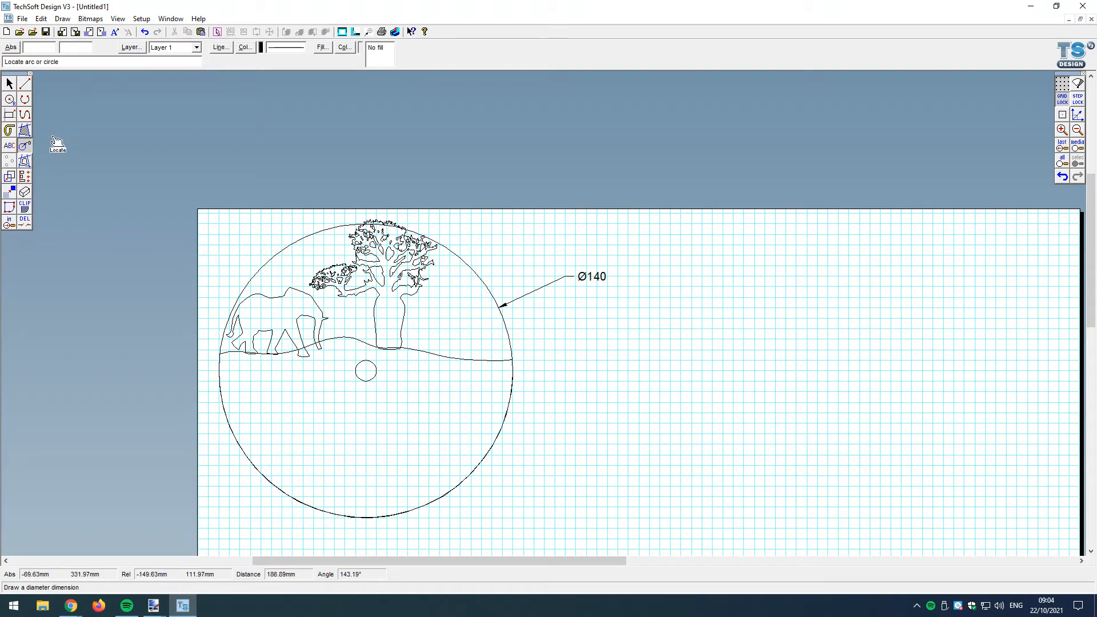
Draw a rectangle about 145 by 145 mm enclosing the clock body, elephant and baobab
left_click(9, 115)
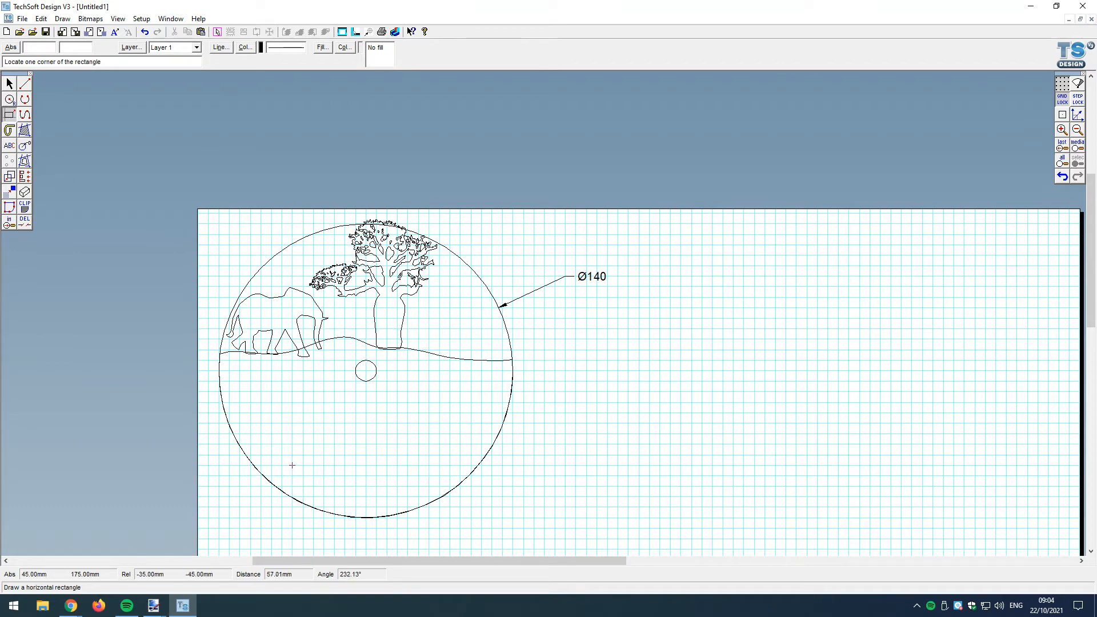
left_click(219, 517)
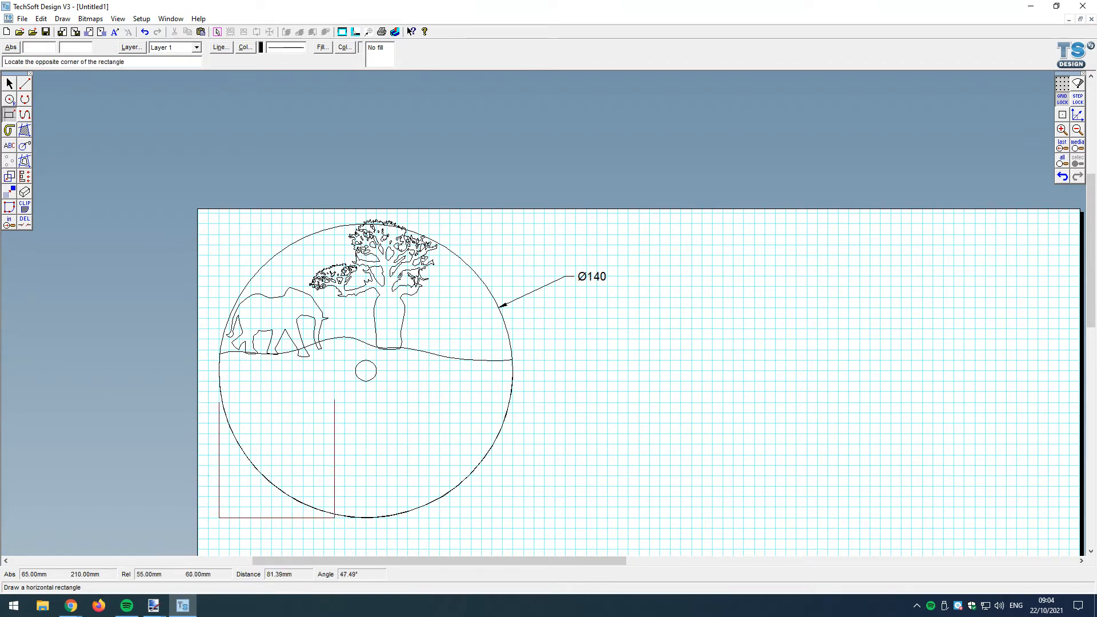
left_click(523, 213)
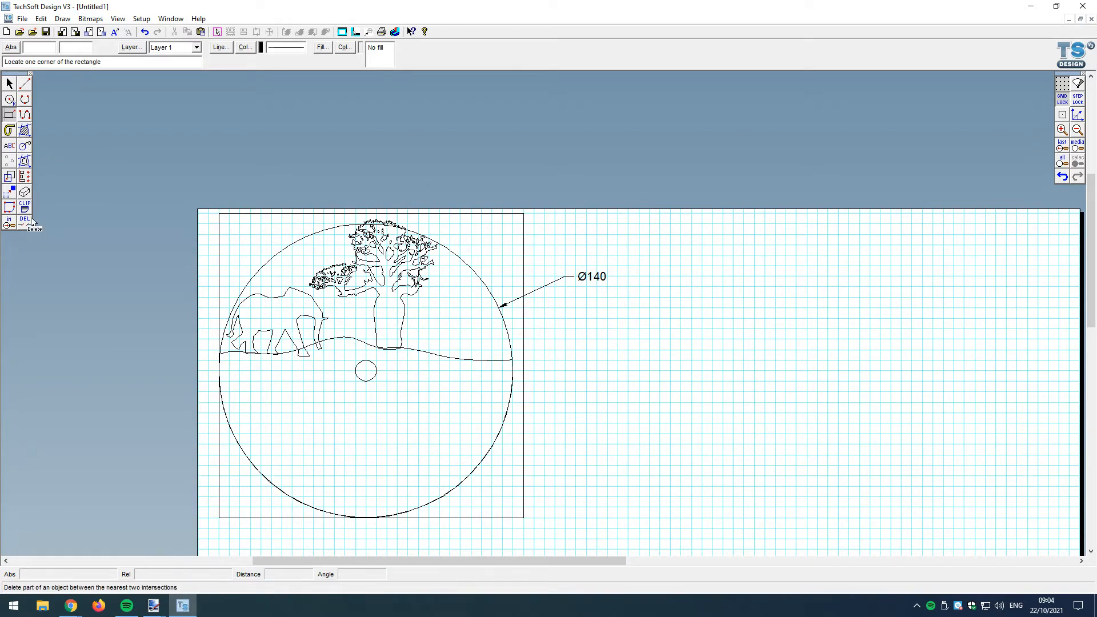
Delete the diameter dimension and the full 70 mm-radius circle
left_click(9, 84)
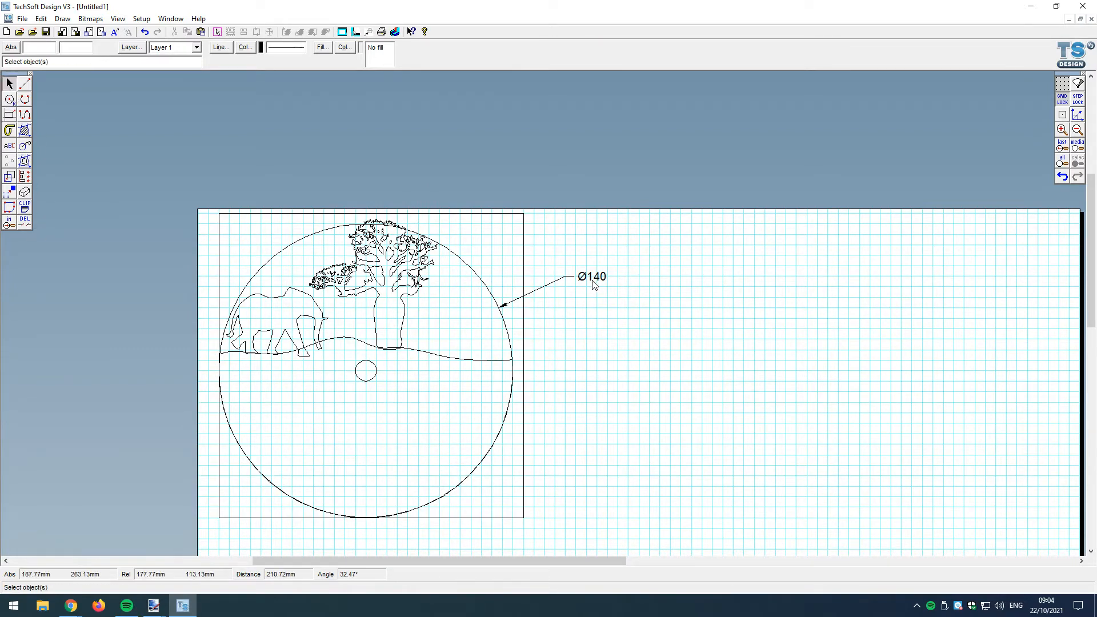
left_click(594, 284)
key("Delete")
left_click(486, 286)
key("Delete")
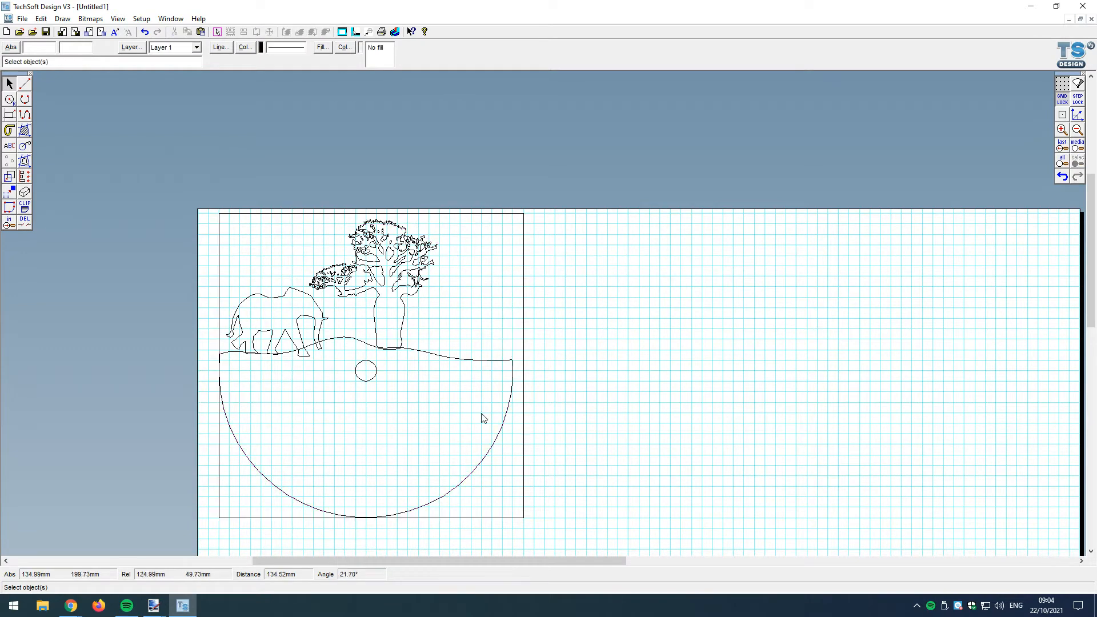
Add parallel dimensions for the rectangle's width, placed below it, and its height, placed beside its left edge
left_click(25, 145)
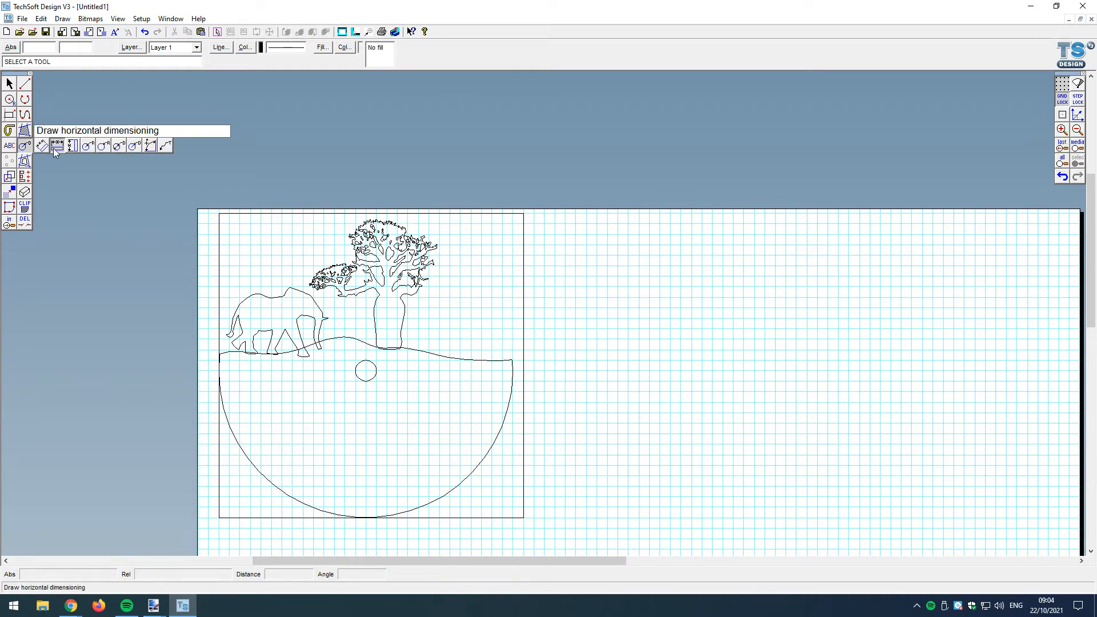
left_click(219, 518)
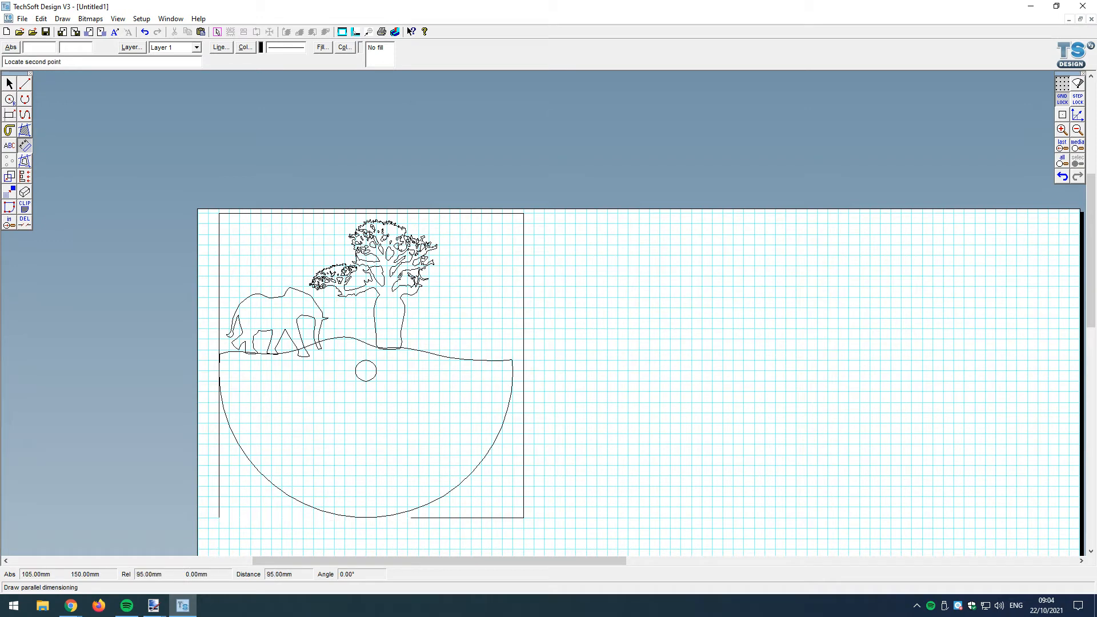
left_click(512, 518)
left_click(439, 548)
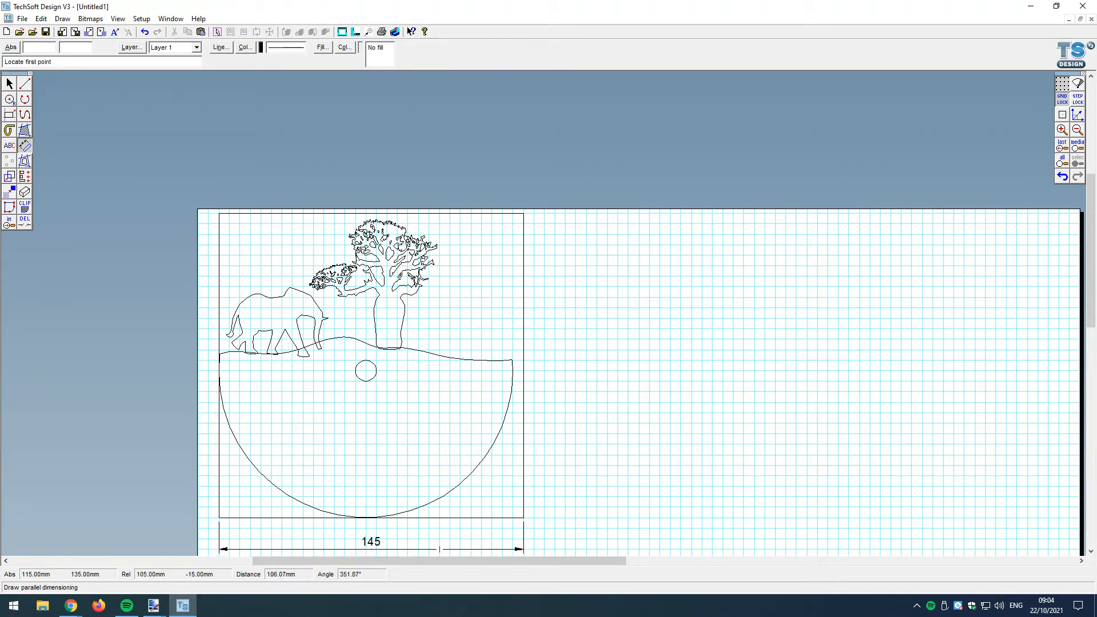
left_click(219, 518)
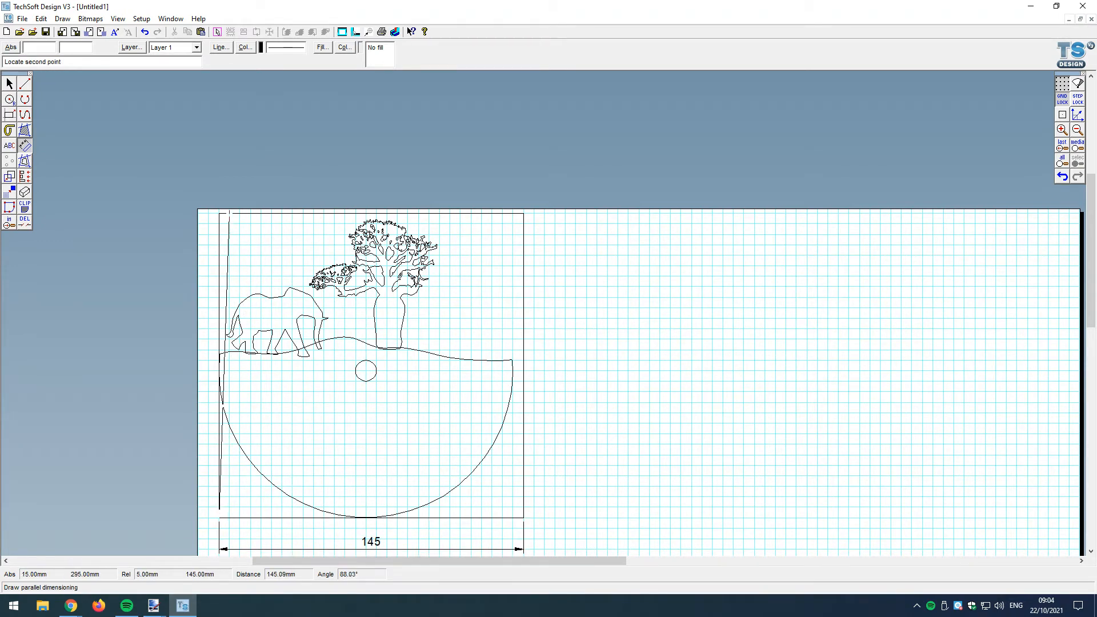
left_click(219, 214)
left_click(188, 255)
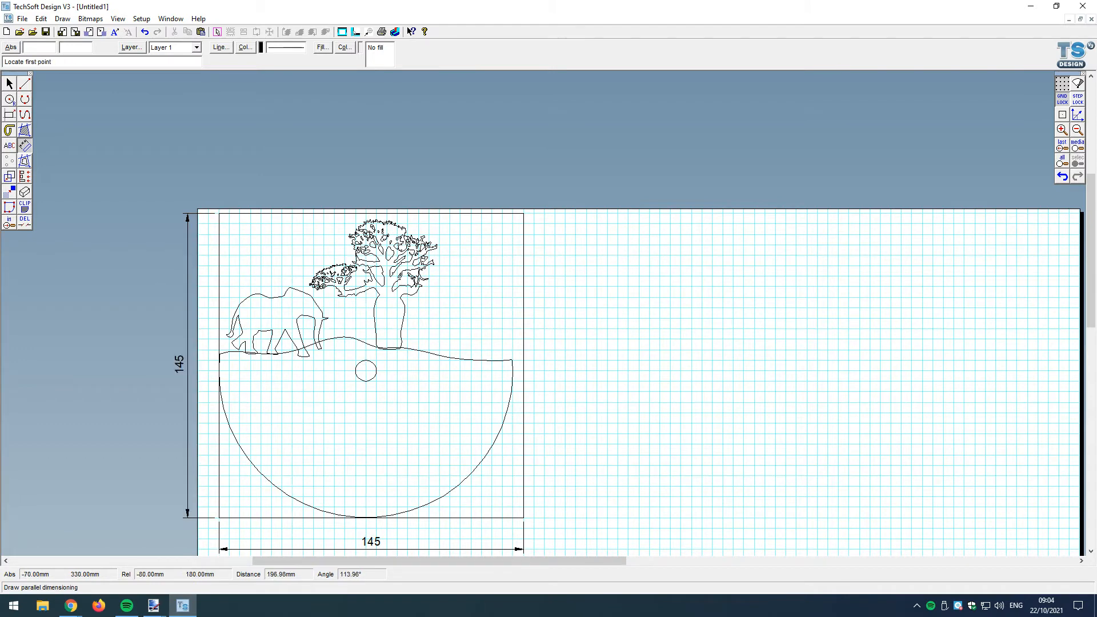
left_click(10, 84)
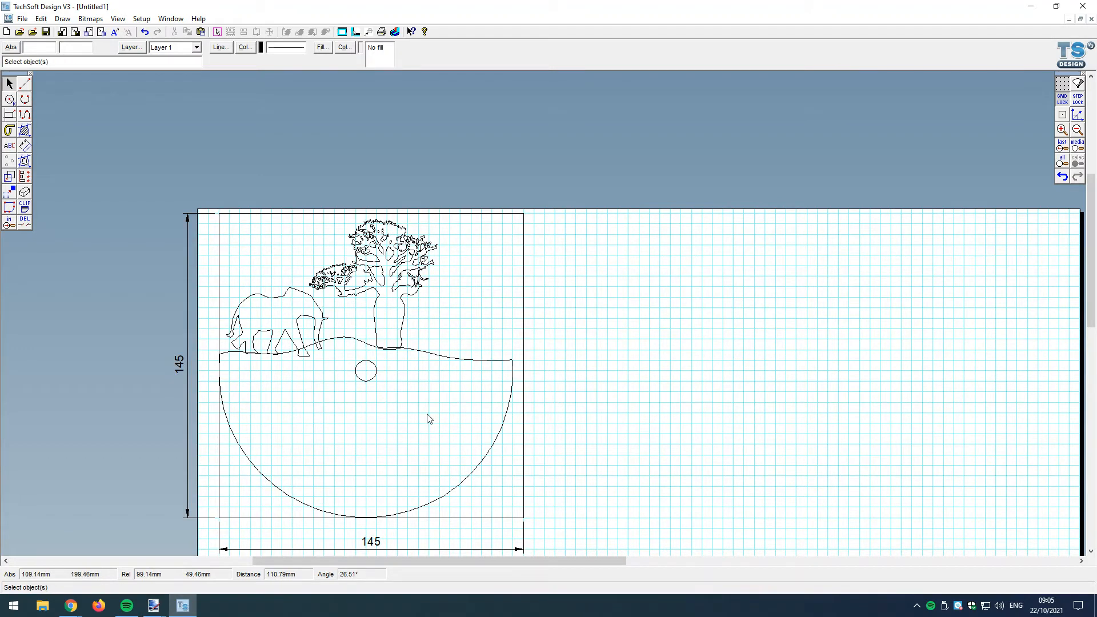
Set the X and Y step spacing to 2.5 mm and move the rectangle so that it is centred on the small circle
left_click(525, 403)
double_click(1077, 99)
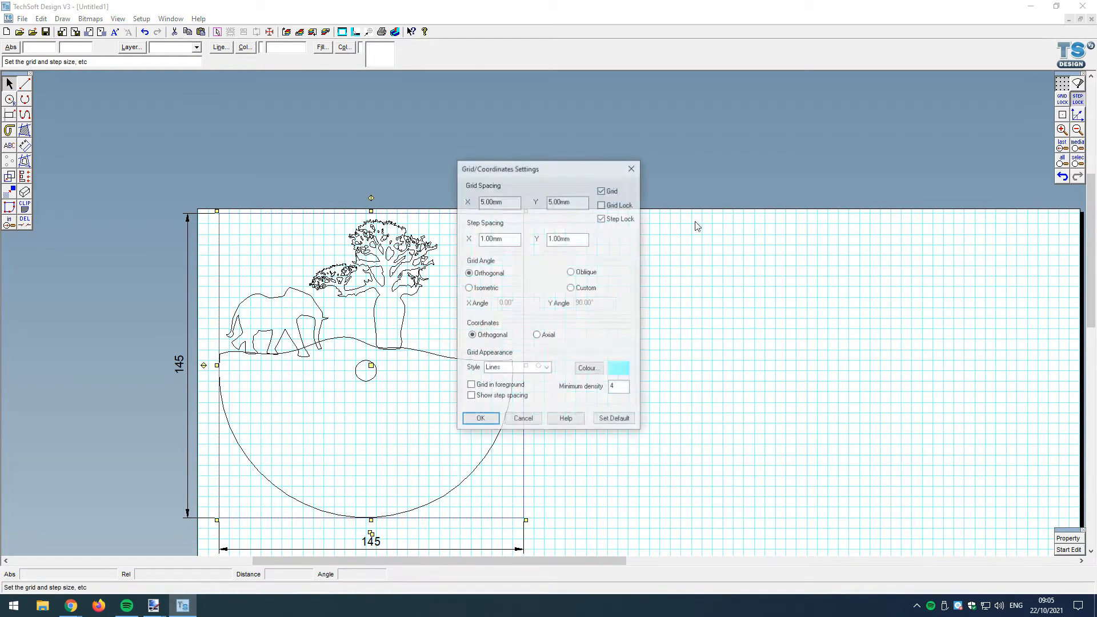
type("2.5")
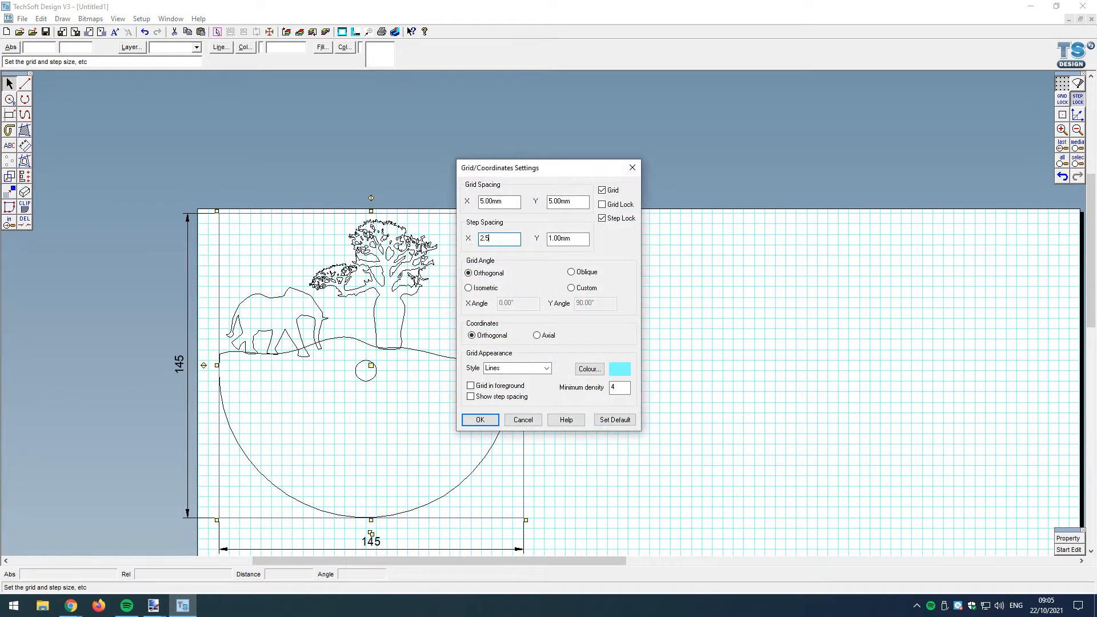
key("Tab")
type("2.5")
key("Return")
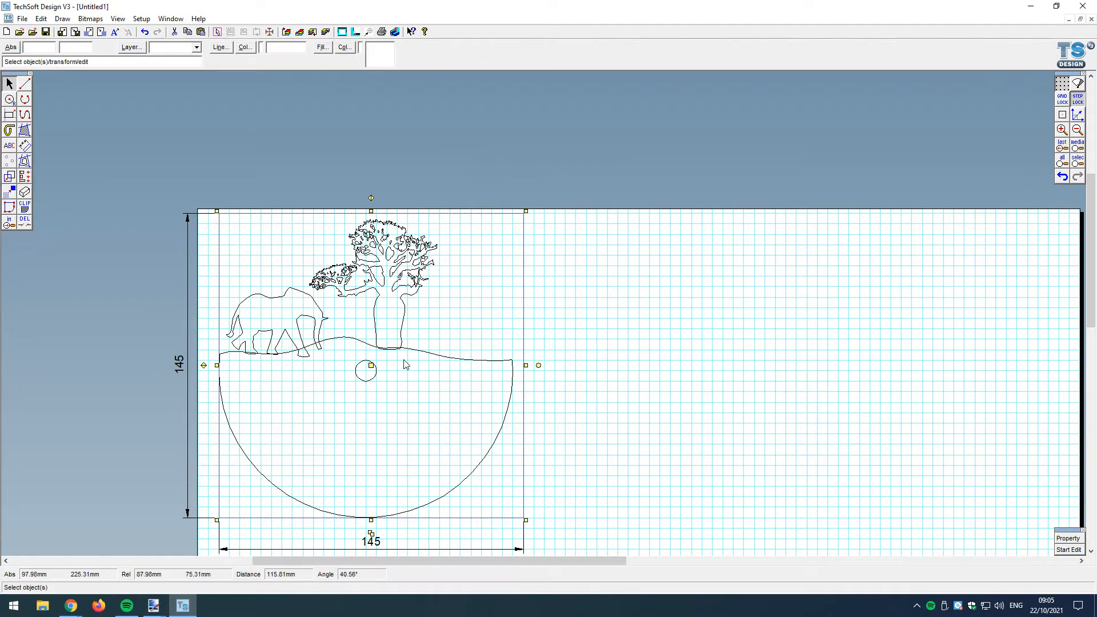
left_click_drag(369, 365, 361, 371)
left_click(584, 431)
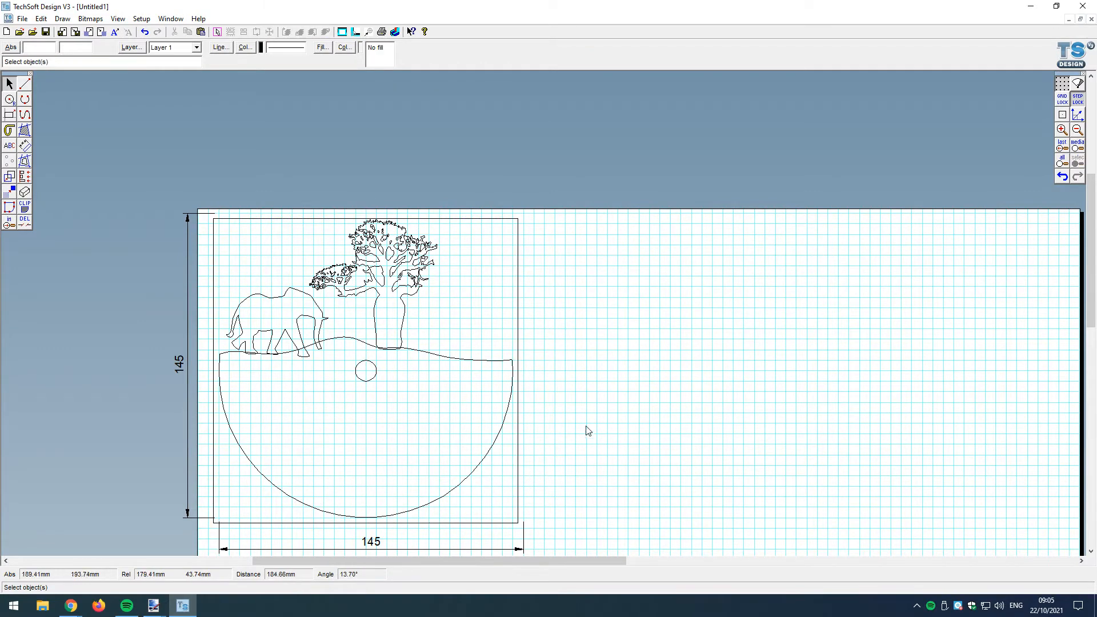
left_click(520, 450)
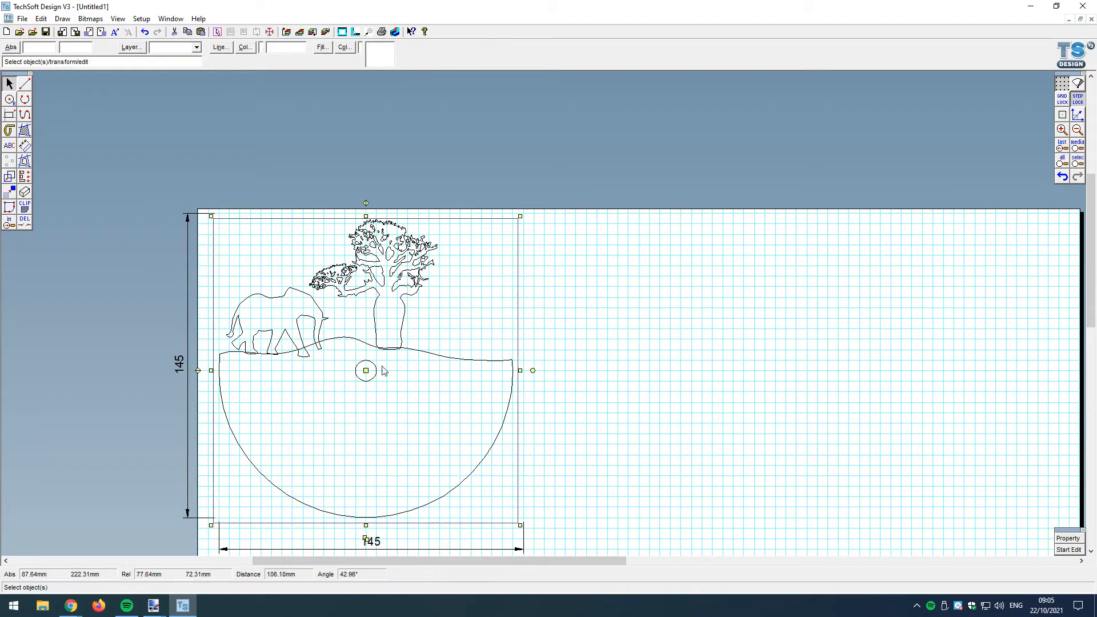
key("Escape")
scroll(407, 241, "up", 5)
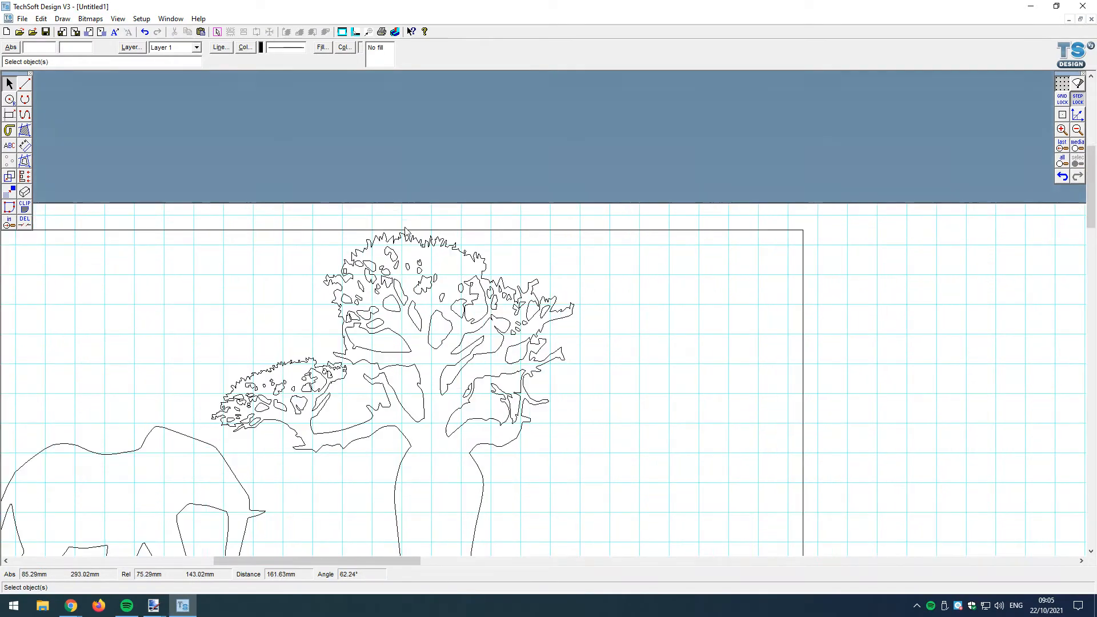
scroll(407, 241, "down", 5)
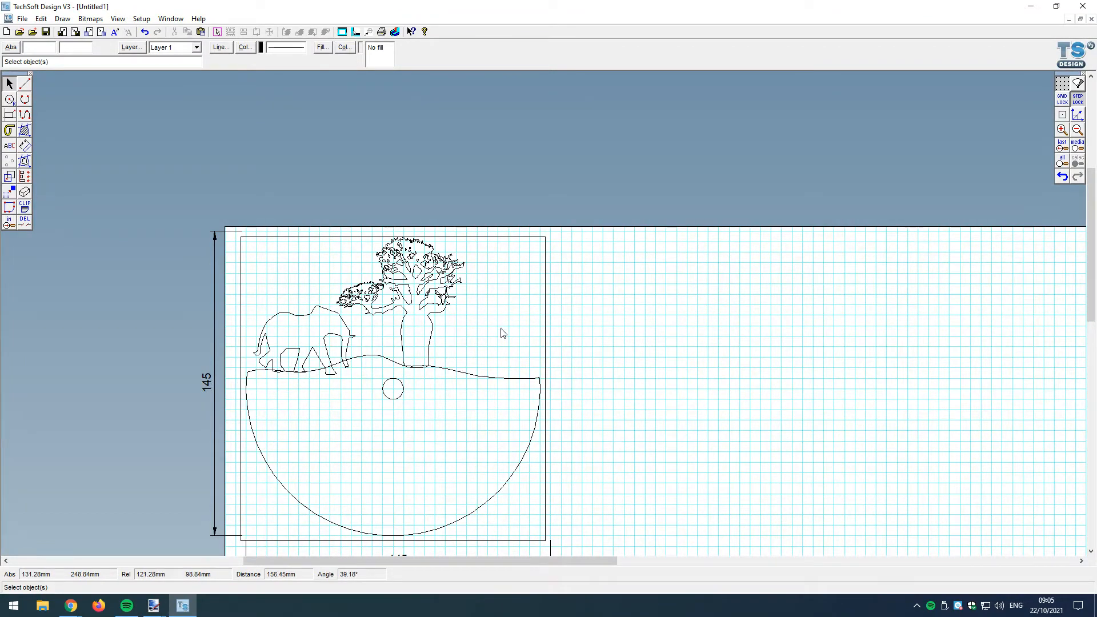
Start a closed contour with a spacing of 0, using the Graphical Path option
left_click(23, 161)
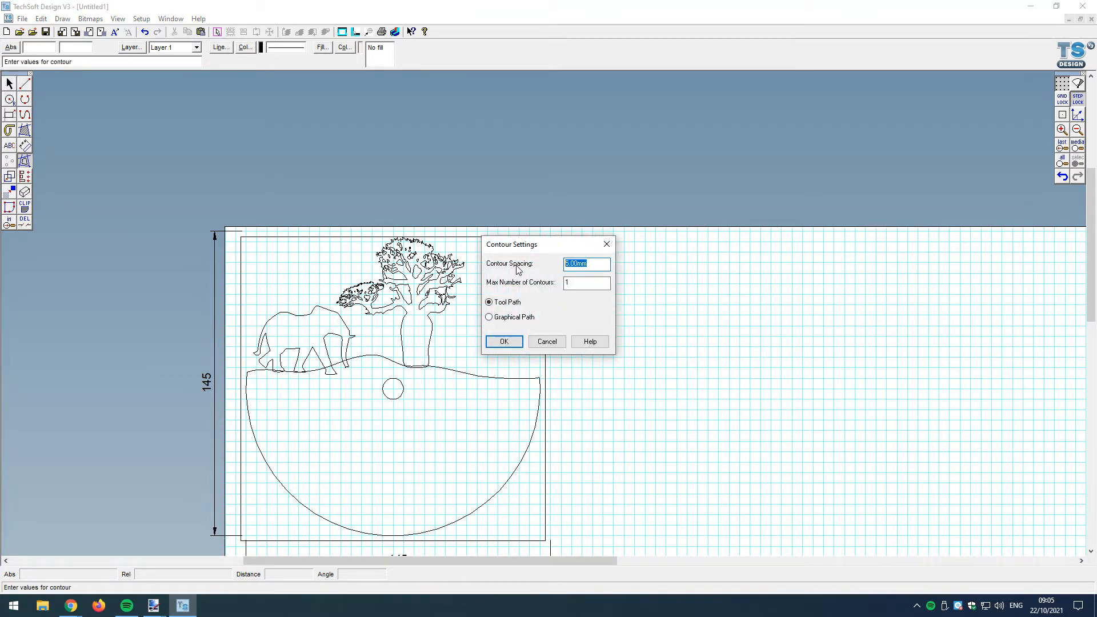
type("0")
left_click(501, 317)
left_click(503, 341)
Set the line colour to blue and contour the small circle and the gaps between the elephant's legs
left_click(250, 51)
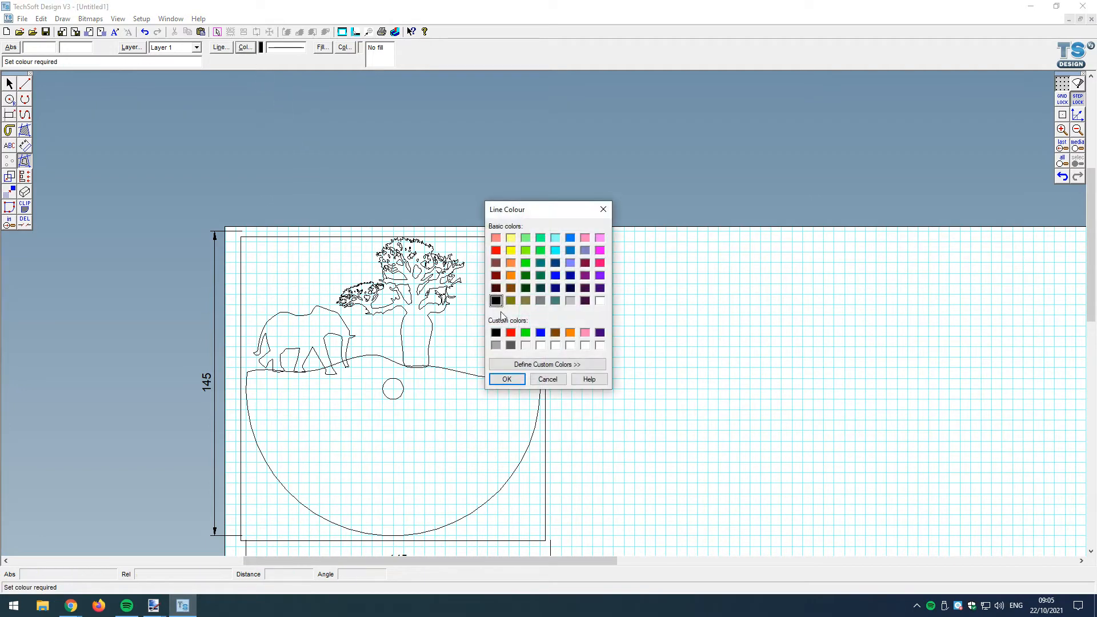
left_click(540, 333)
left_click(506, 379)
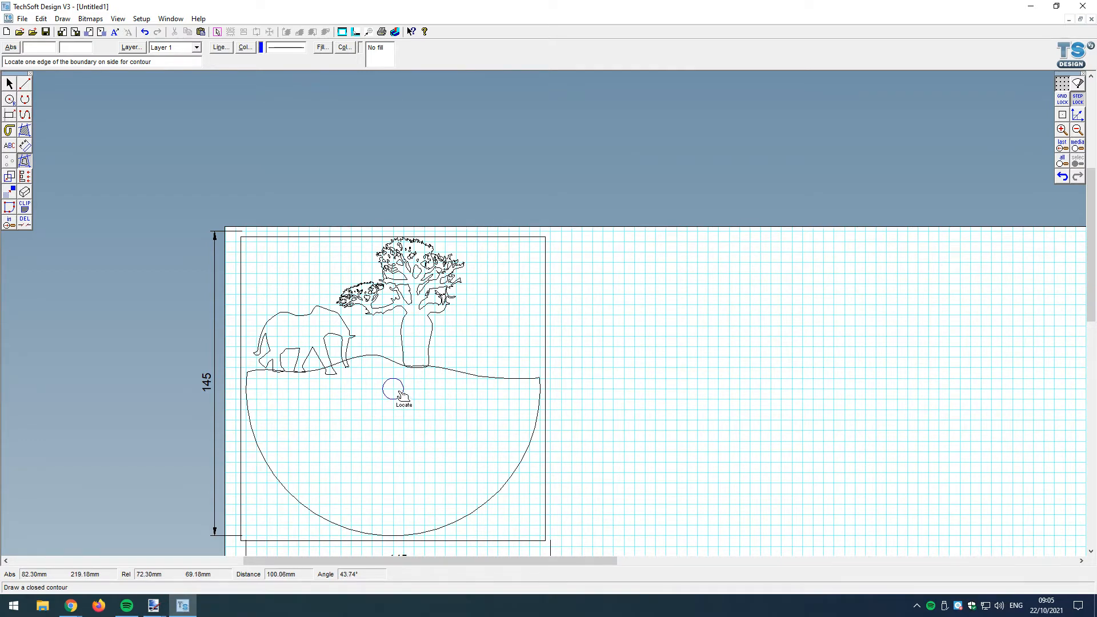
left_click(394, 399)
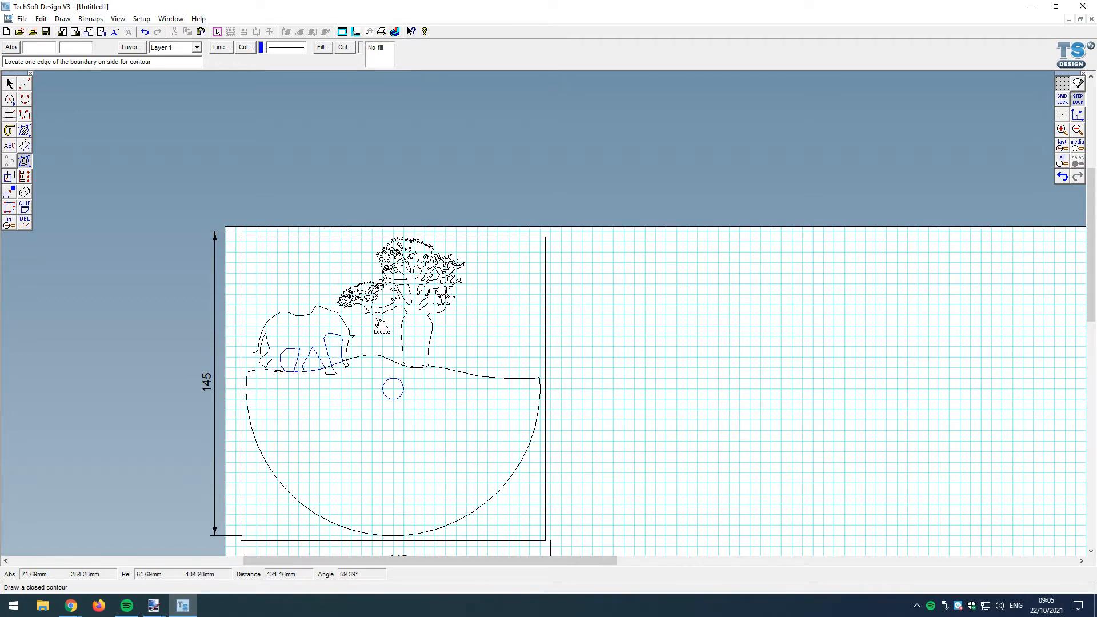
scroll(431, 287, "up", 2)
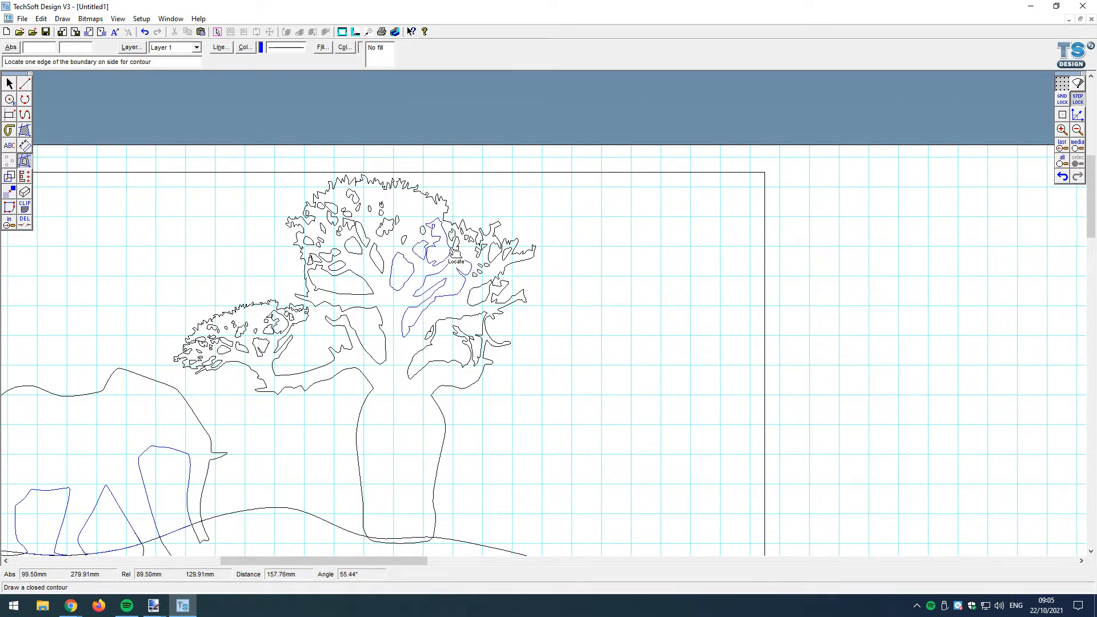
scroll(451, 260, "up", 2)
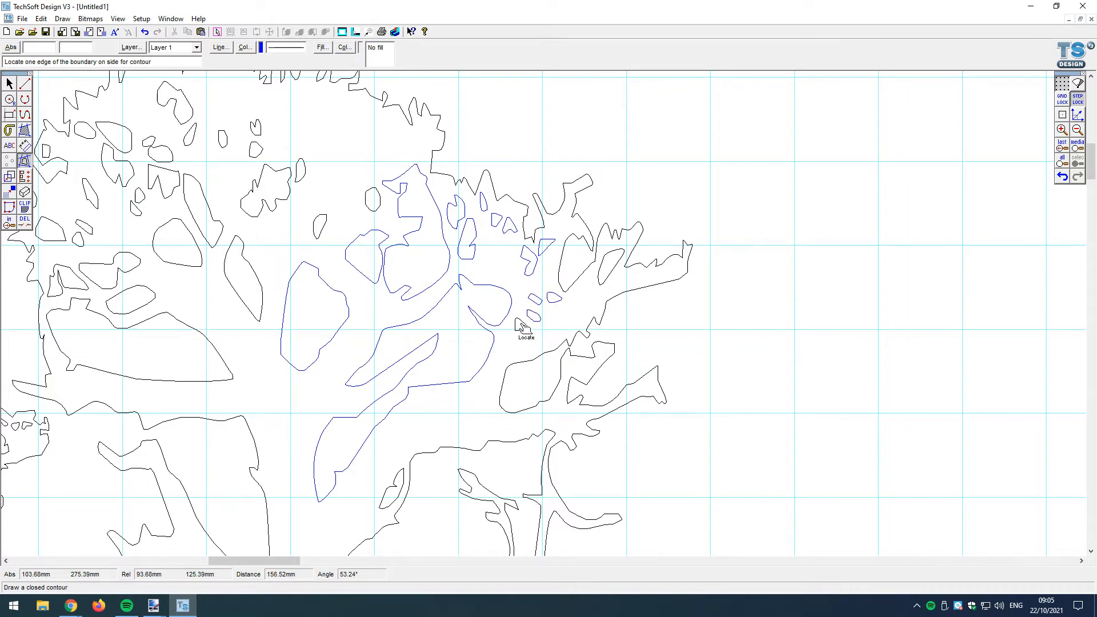
scroll(526, 328, "down", 2)
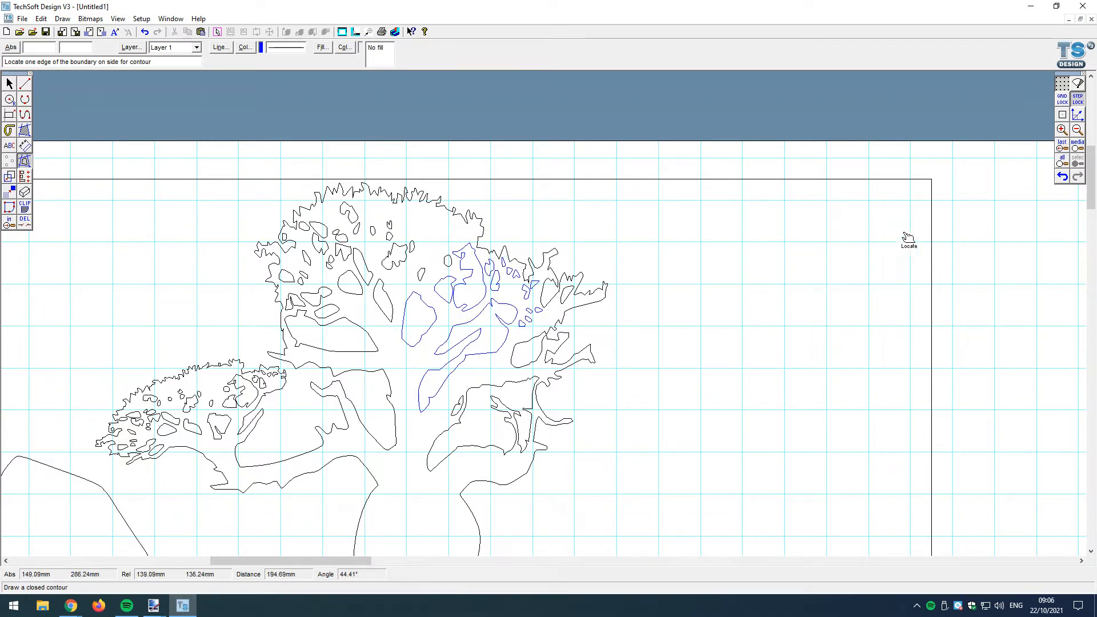
left_click(9, 83)
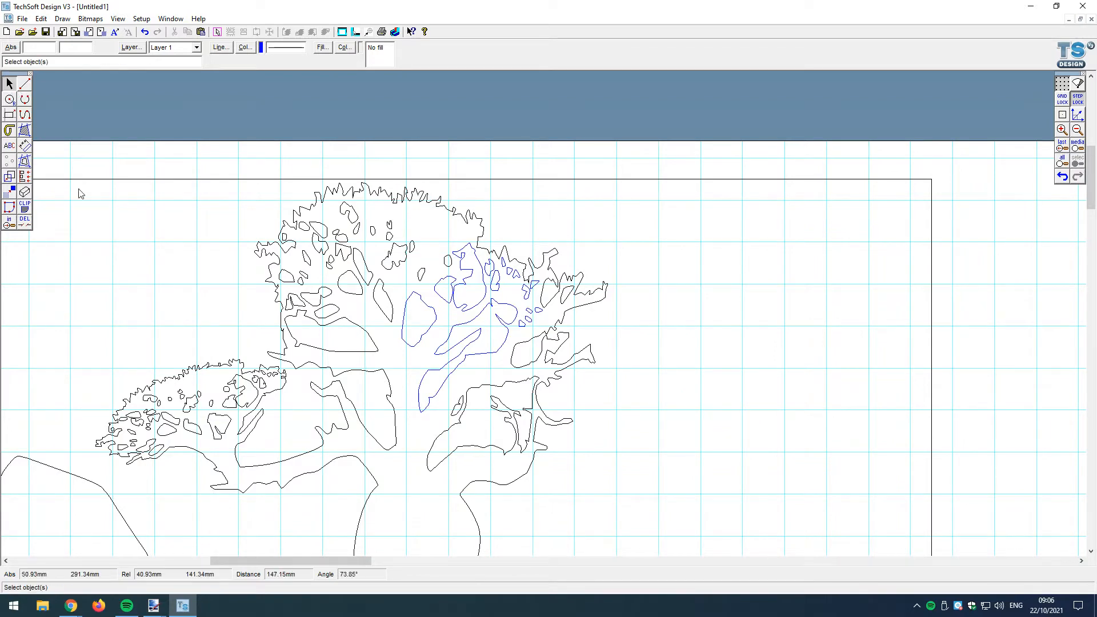
left_click_drag(186, 229, 597, 451)
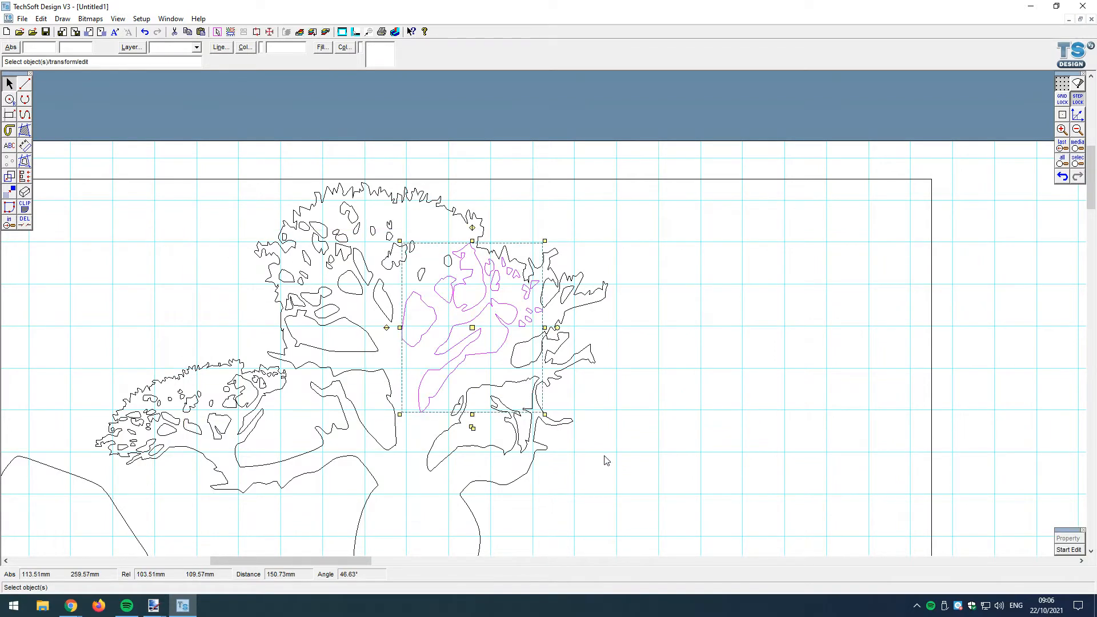
left_click(544, 410)
Change the line colour of the whole baobab to blue
scroll(460, 343, "down", 2)
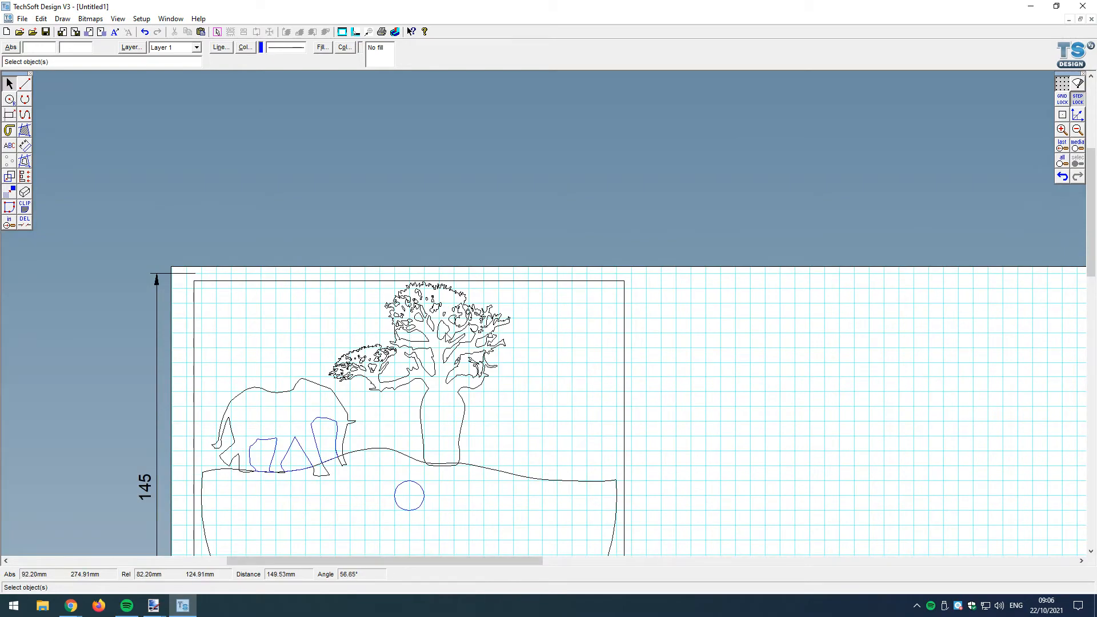
left_click(386, 377)
left_click(245, 47)
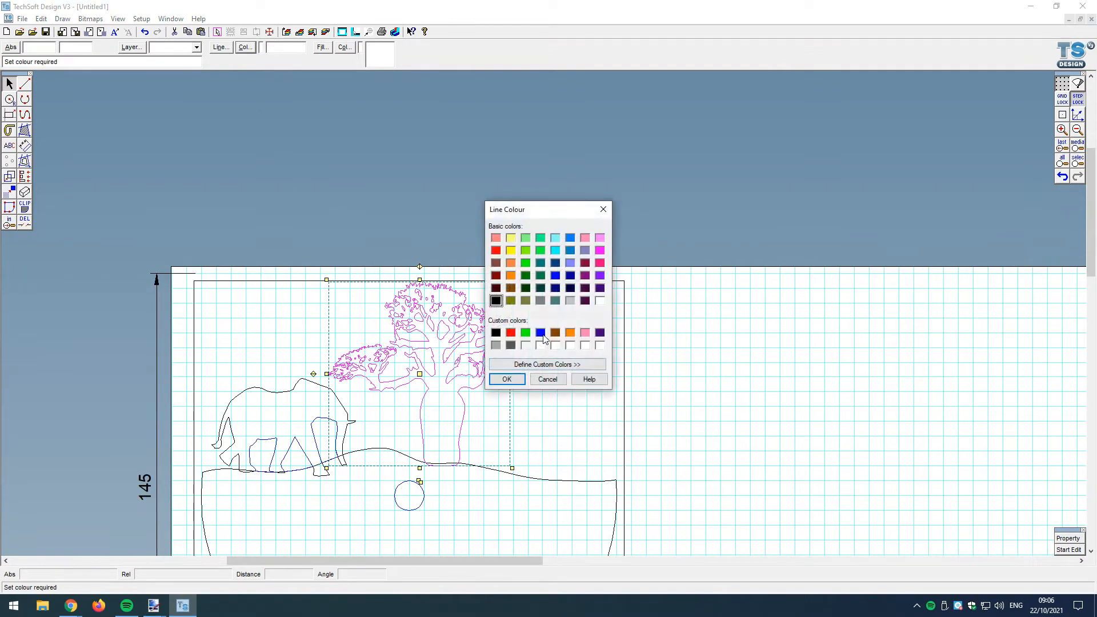
left_click(540, 333)
left_click(509, 380)
scroll(449, 434, "up", 1)
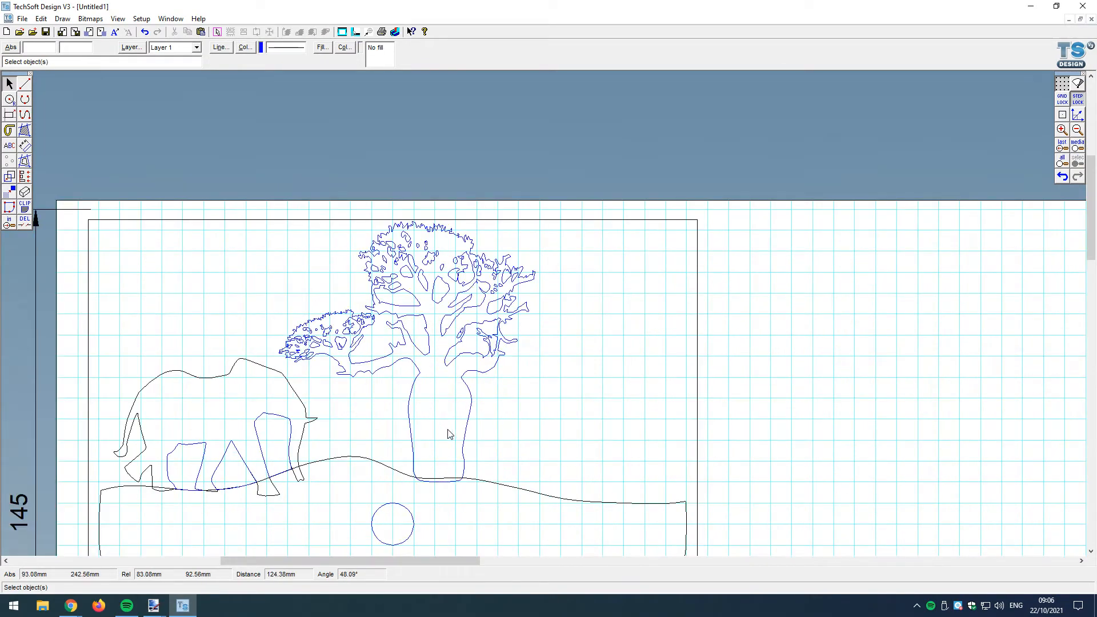
scroll(449, 434, "up", 2)
left_click(25, 222)
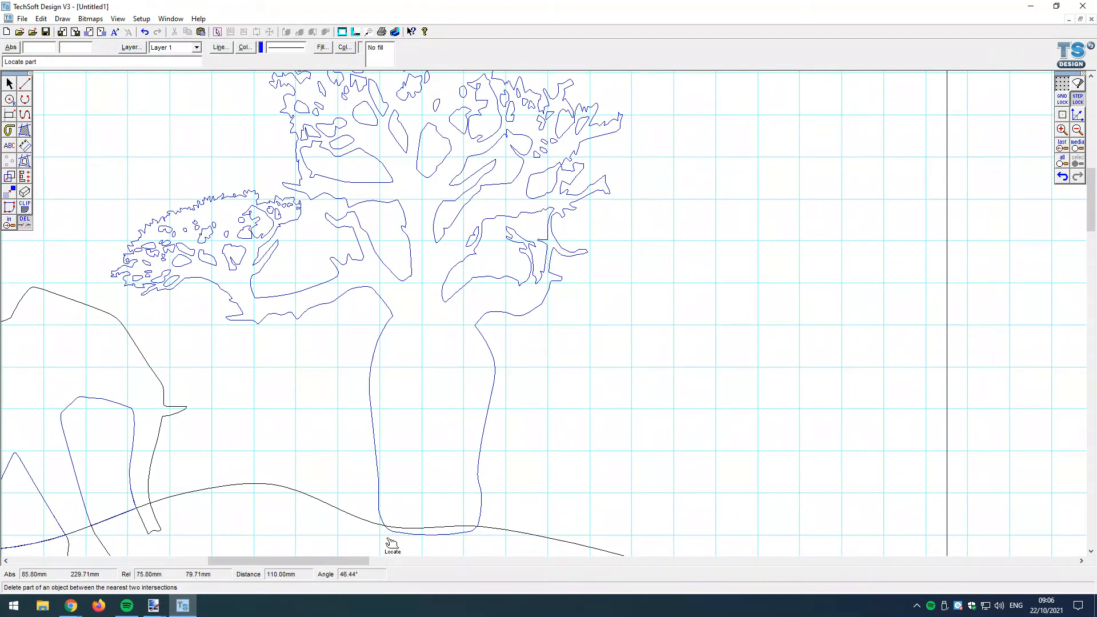
left_click(391, 531)
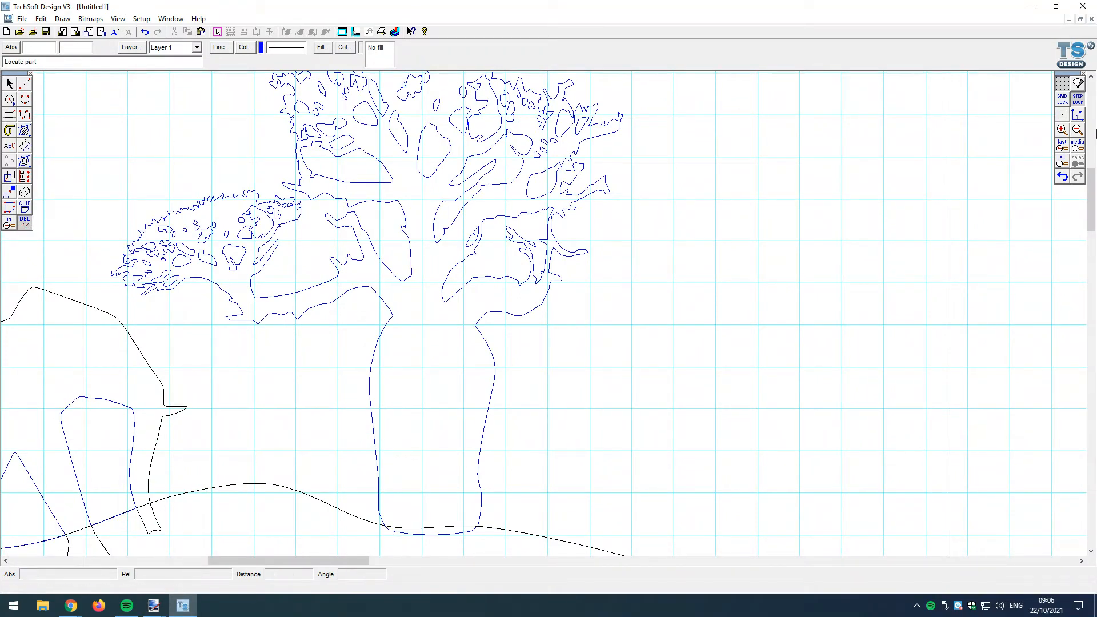
left_click(1067, 174)
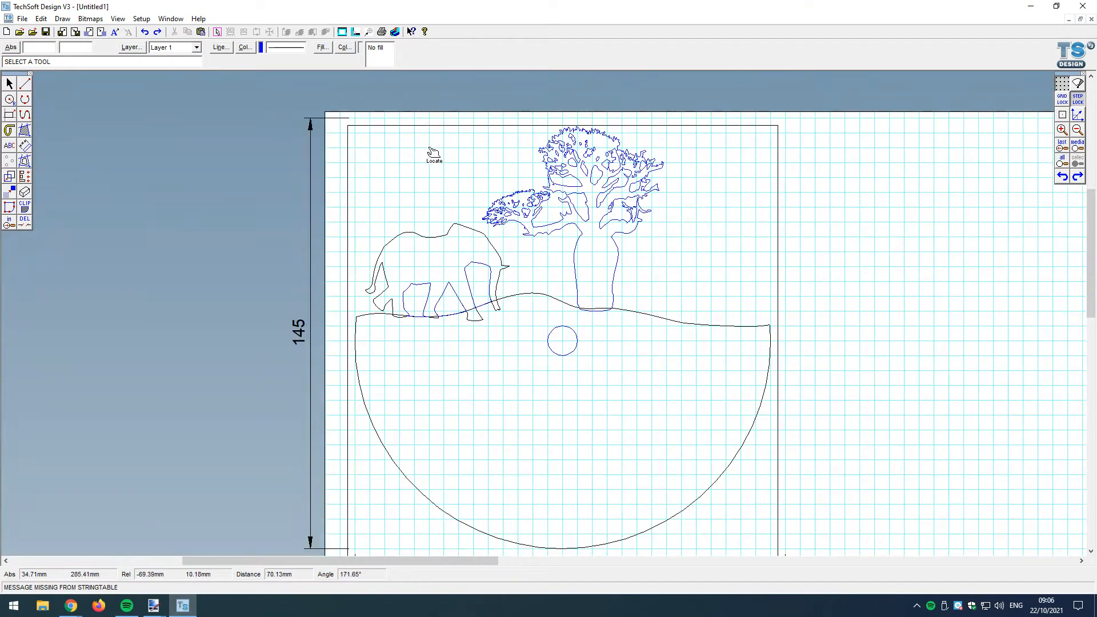
Duplicate the square with the clock body, elephant and baobab, and place the copy level with the original on its right side
scroll(434, 155, "down", 1)
left_click(9, 83)
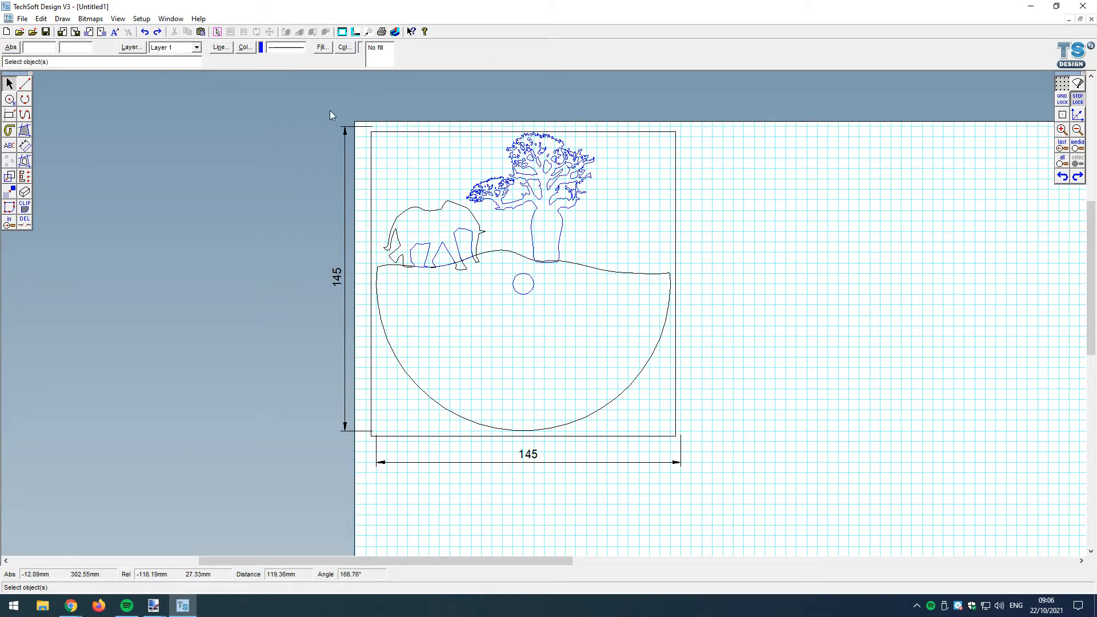
mouse_move(362, 122)
left_mouse_down()
mouse_move(666, 357)
mouse_move(720, 446)
left_mouse_up()
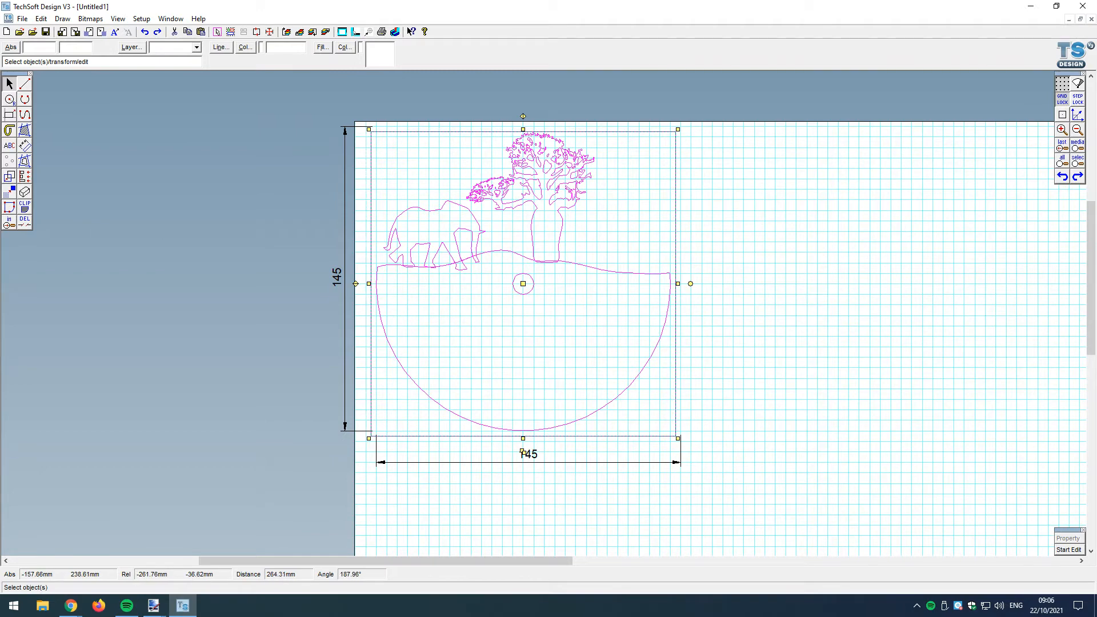
left_click_drag(521, 452, 543, 484)
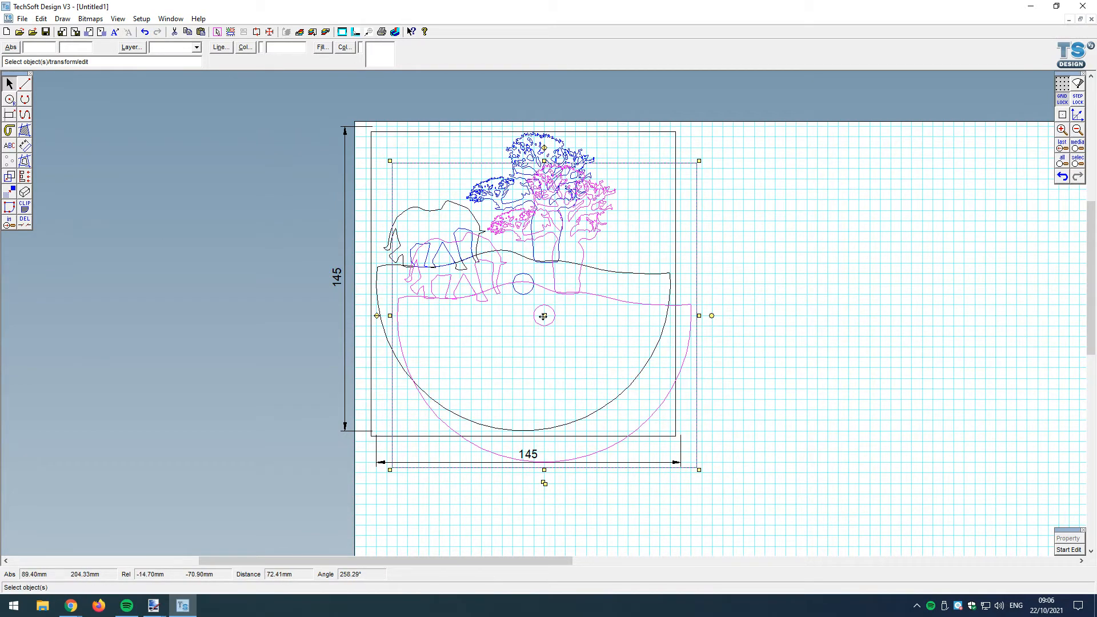
left_click_drag(543, 316, 849, 284)
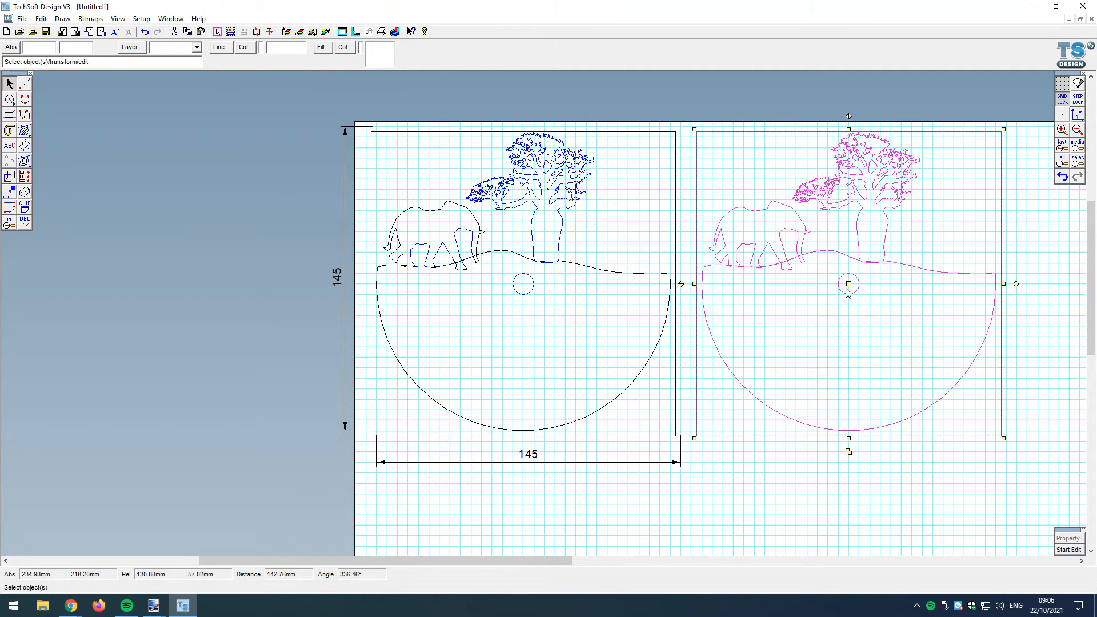
left_click(228, 431)
scroll(255, 362, "down", 2)
scroll(729, 264, "up", 2)
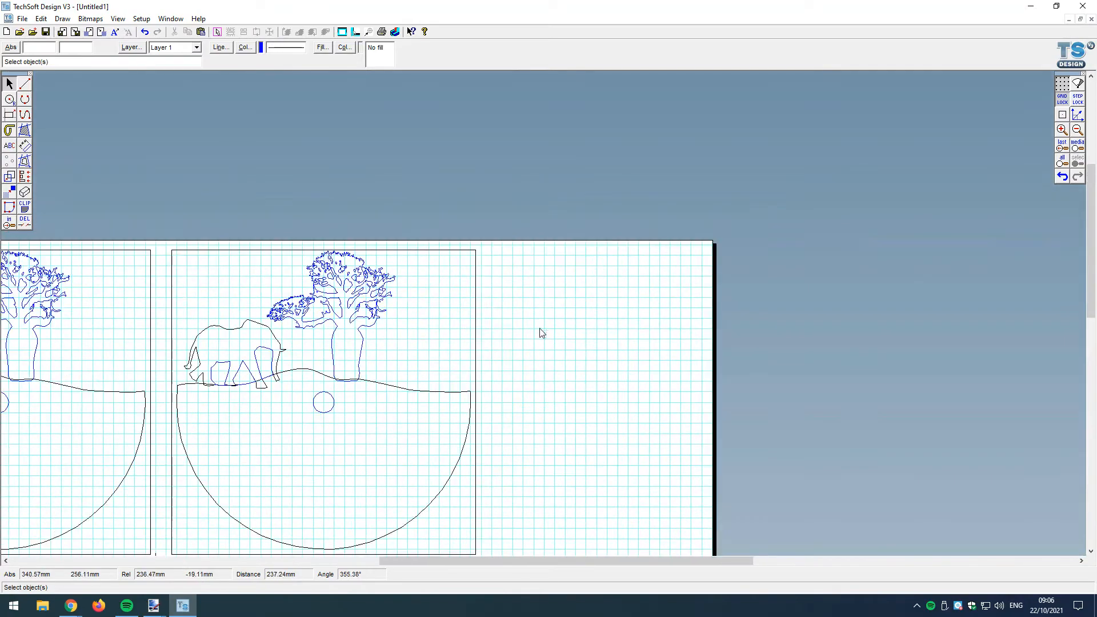
scroll(134, 519, "up", 1)
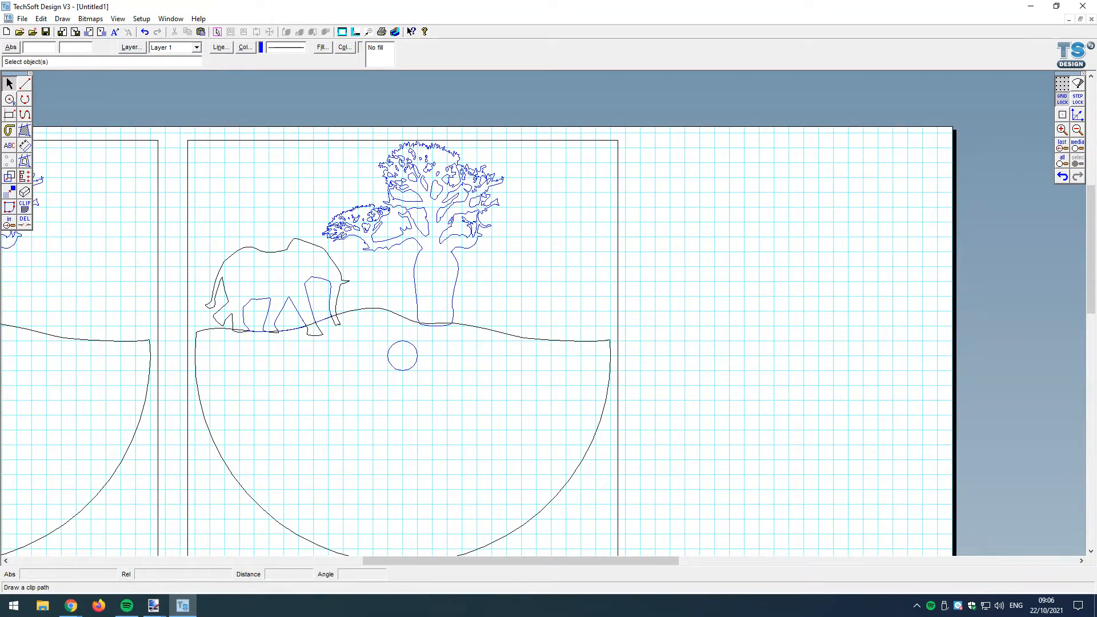
Save the drawing as "Clock design v01" in the TEMP folder on the Desktop
left_click(22, 18)
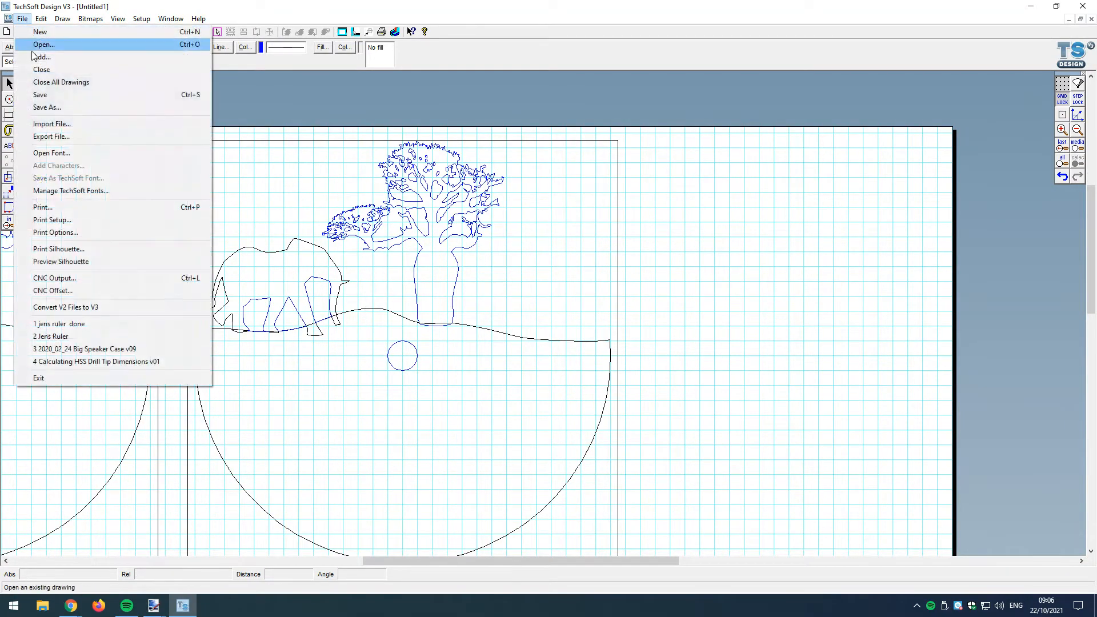
left_click(47, 107)
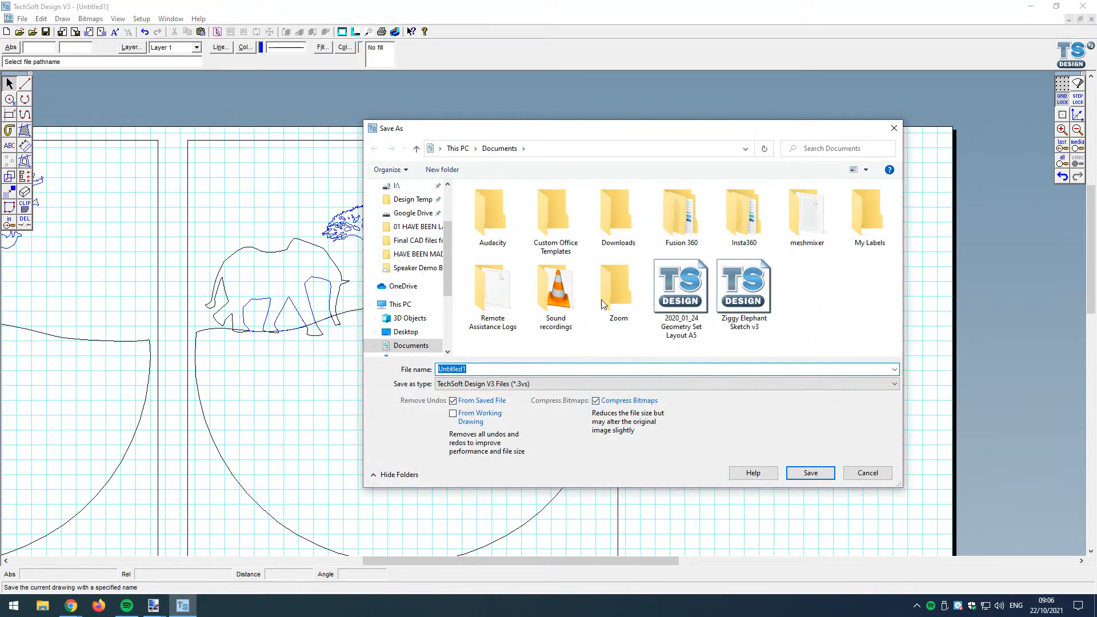
scroll(416, 288, "down", 3)
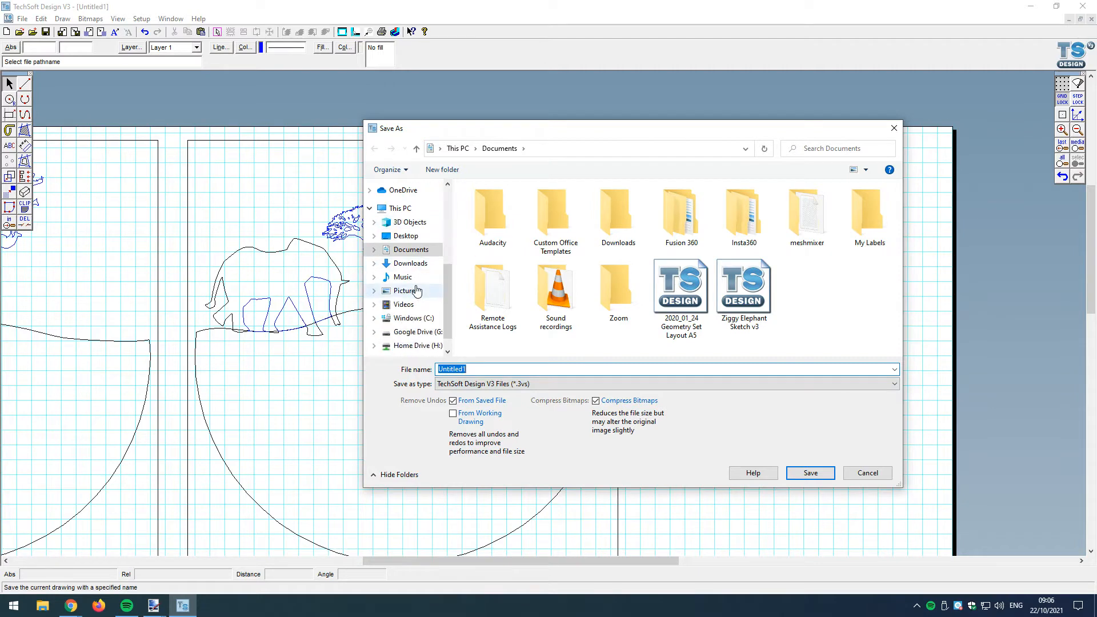
scroll(416, 290, "down", 1)
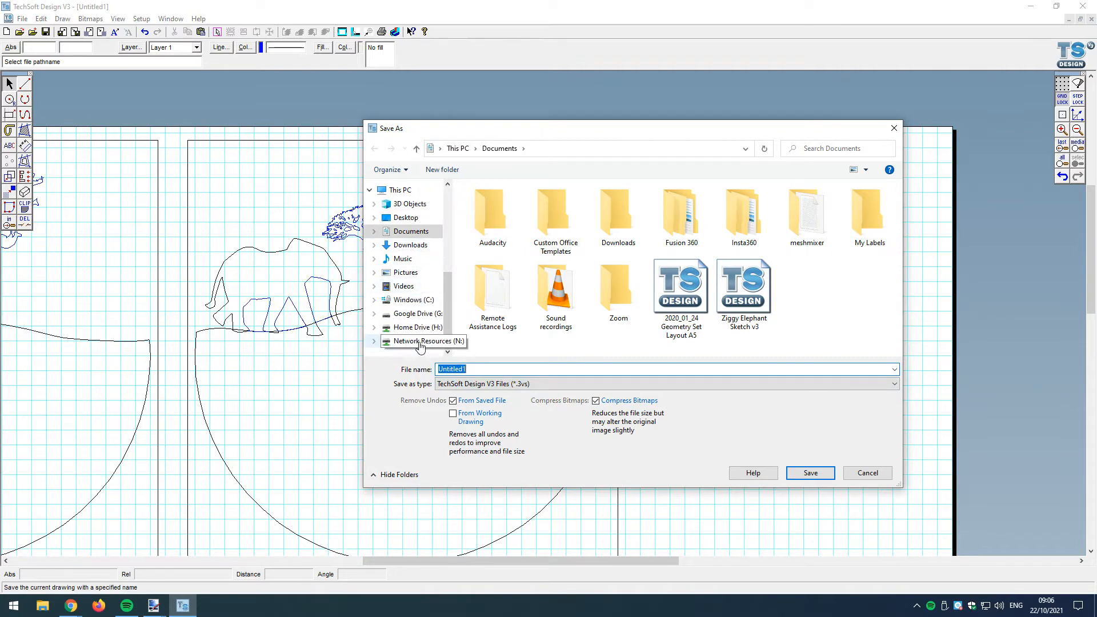
left_click(417, 341)
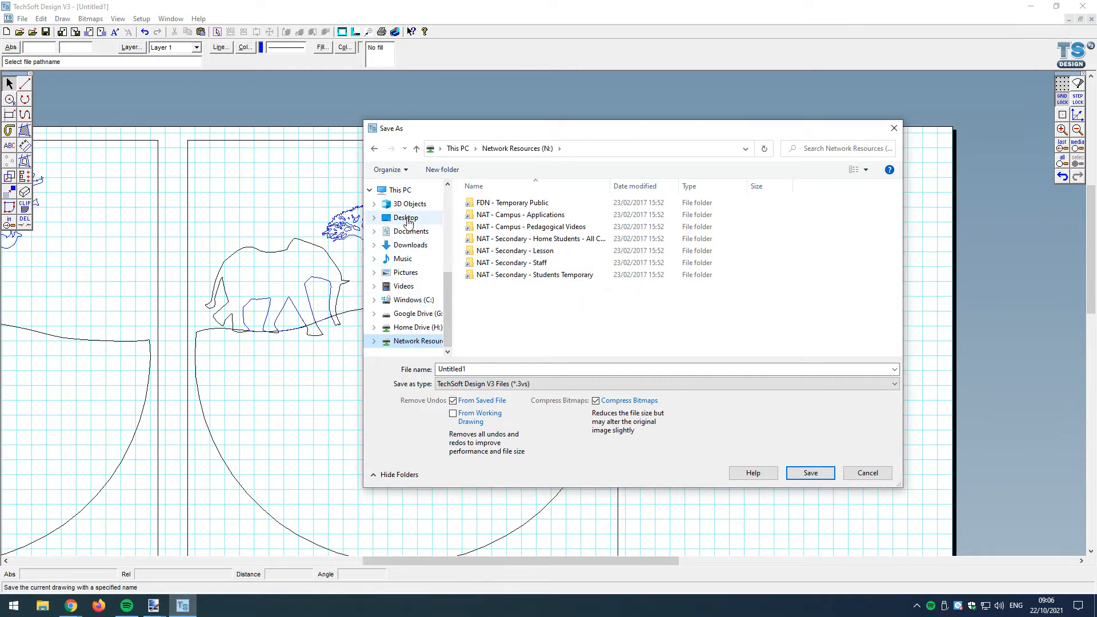
left_click(407, 218)
double_click(496, 216)
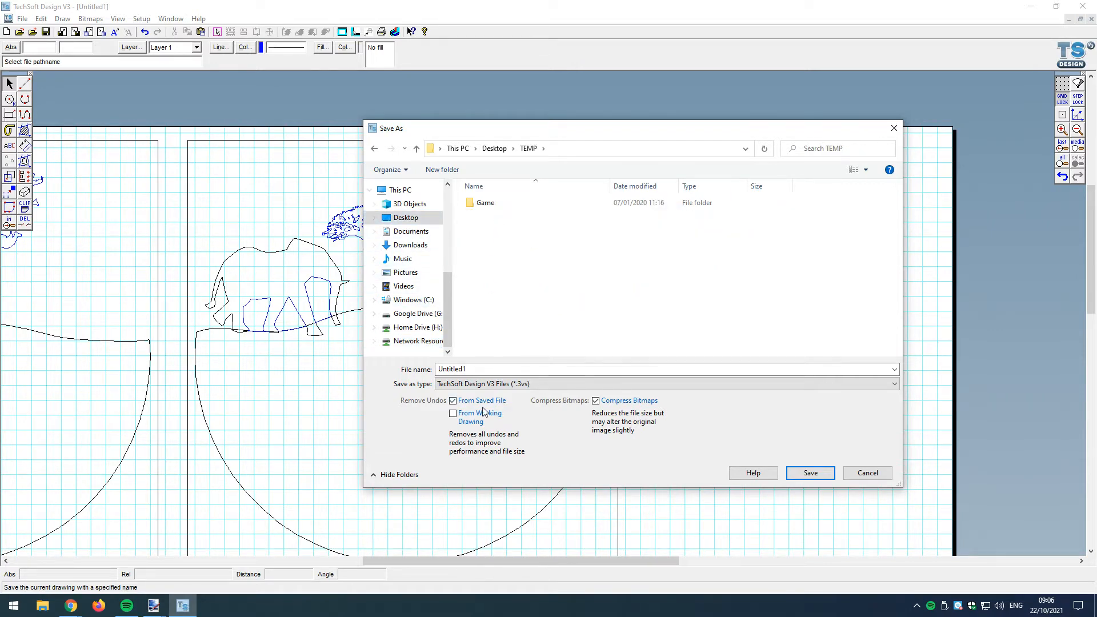
double_click(488, 369)
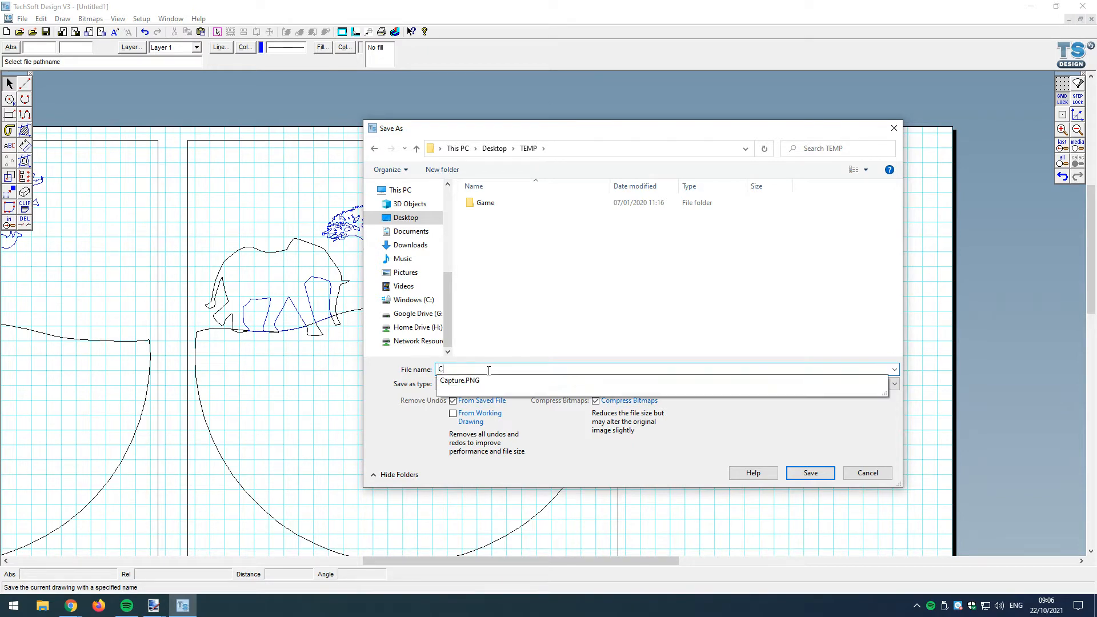
type("Clock design")
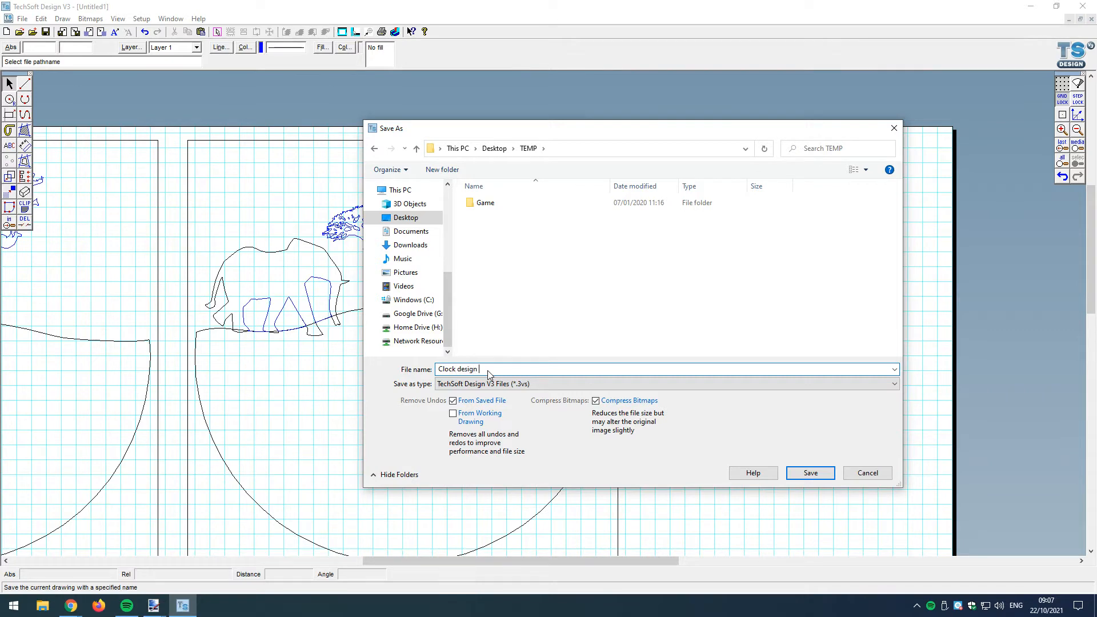
type(" v01")
key("Return")
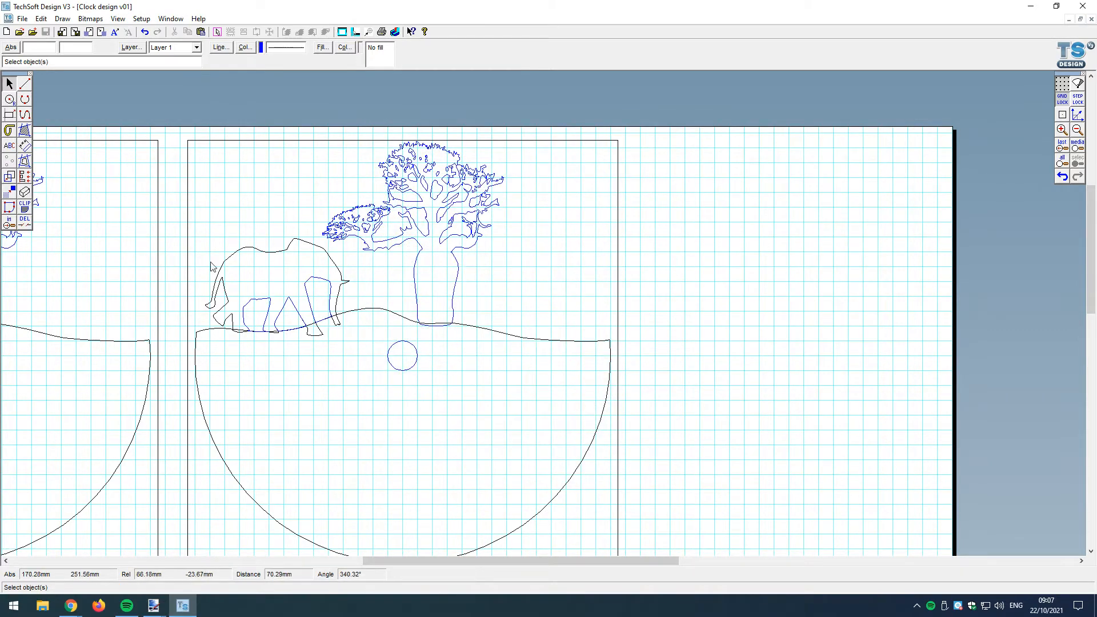
Delete the baobab trunk's base below the hill line and the hill segment across the trunk in the copied design
left_click(25, 221)
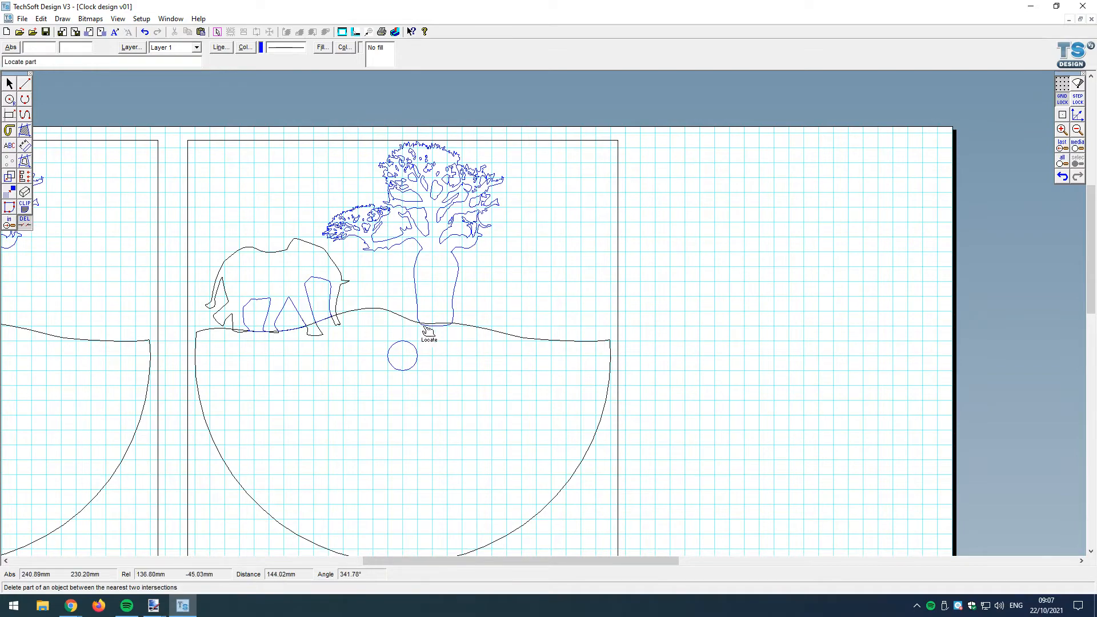
scroll(440, 332, "up", 2)
left_click(435, 330)
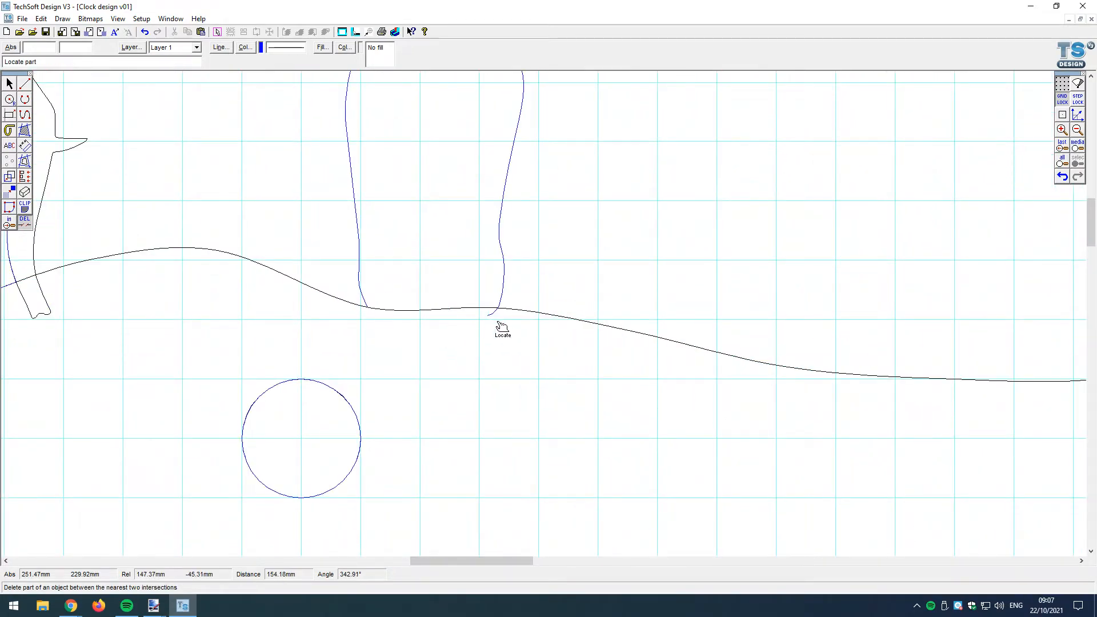
scroll(444, 332, "down", 2)
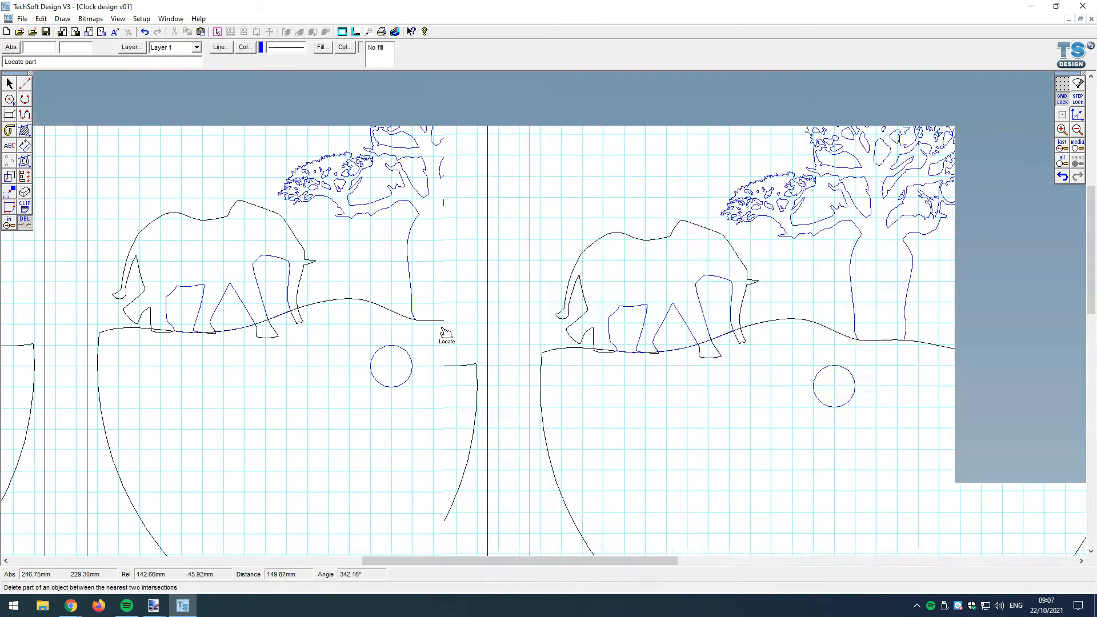
scroll(441, 330, "up", 2)
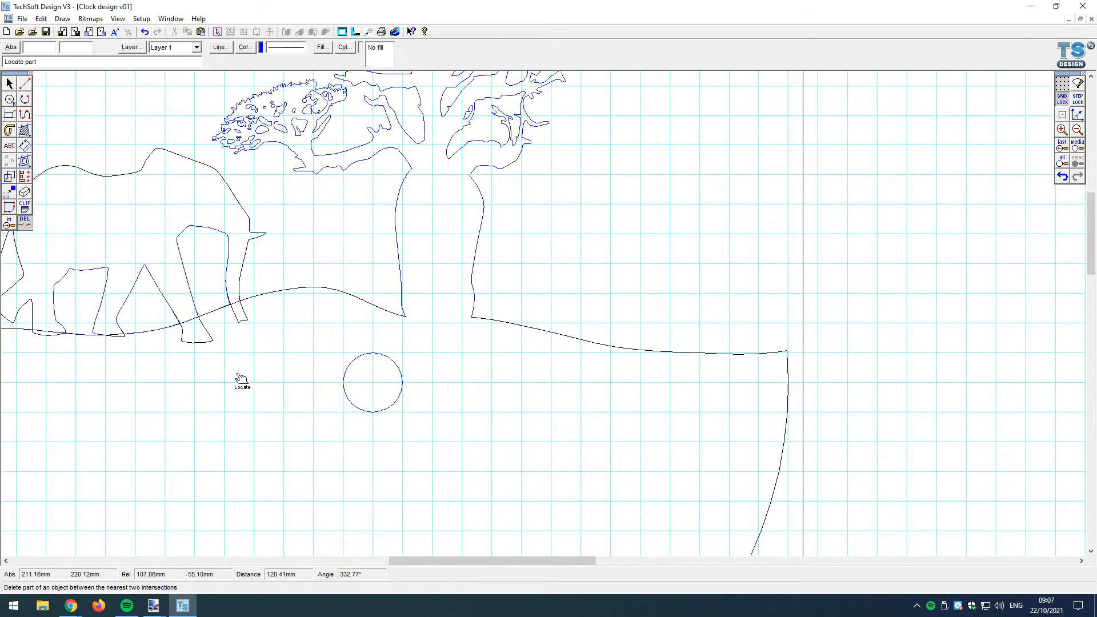
scroll(278, 347, "down", 1)
scroll(278, 346, "down", 1)
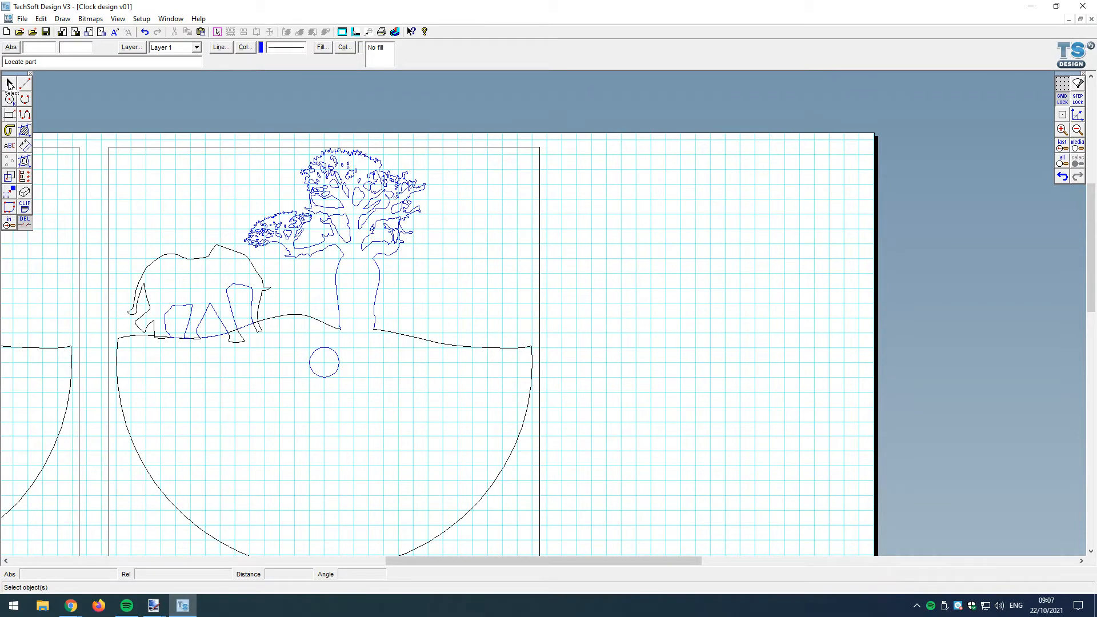
Select the hill line on each side of the baobab trunk in turn to check where it is split
left_click(10, 83)
left_click(453, 344)
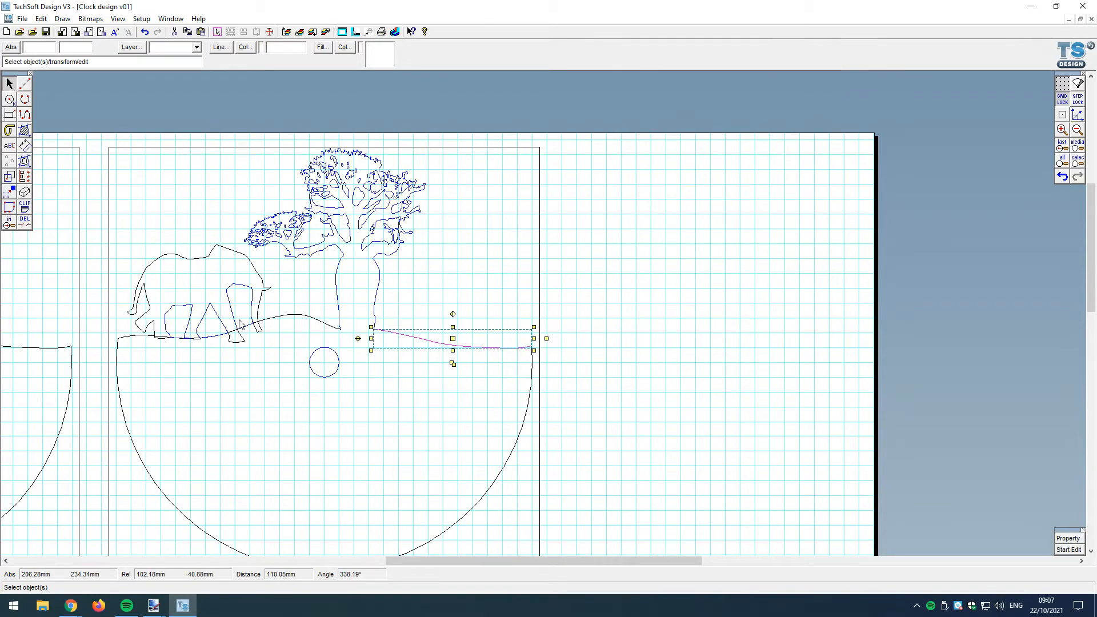
scroll(240, 323, "up", 1)
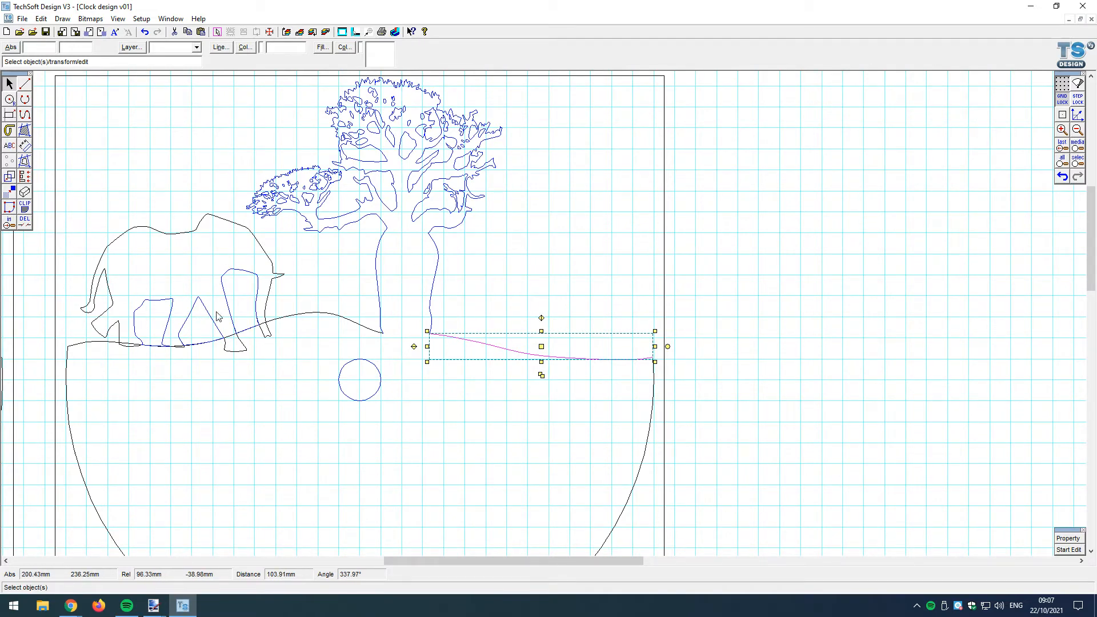
left_click(309, 317)
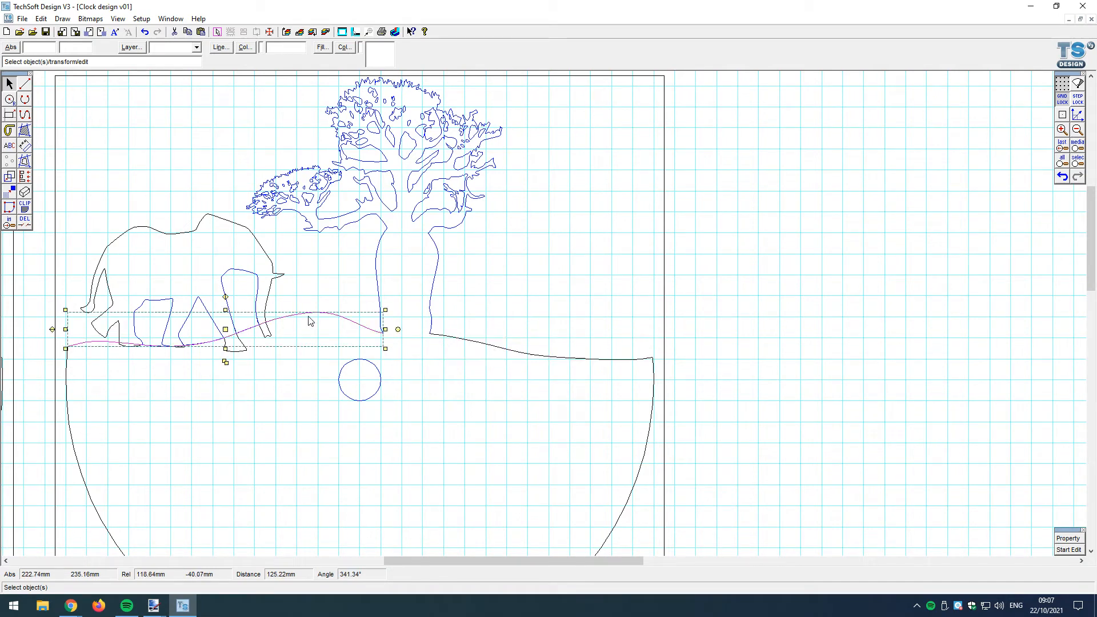
Delete the soles of the elephant's two rearmost feet and the hill segments crossing them, using the Delete Part tool
left_click(29, 223)
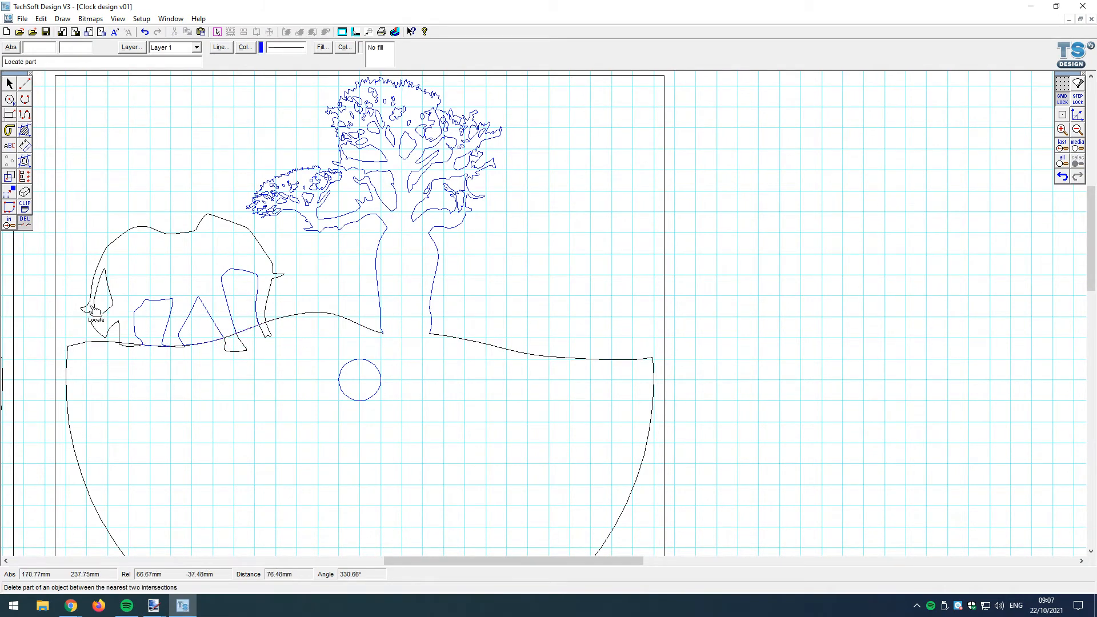
scroll(92, 320, "up", 1)
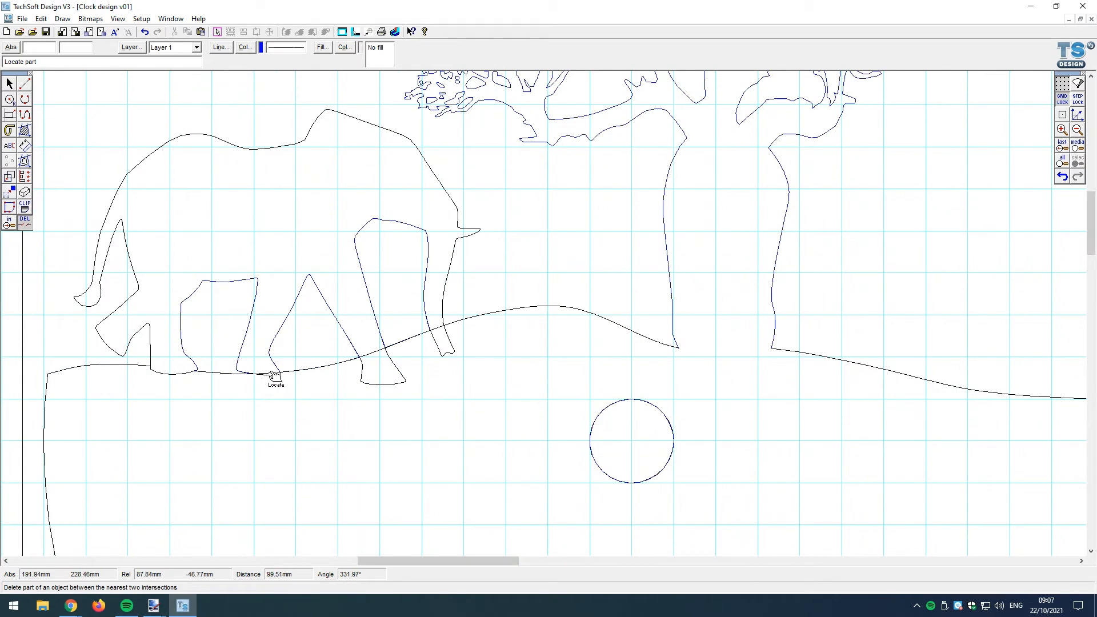
left_click(166, 381)
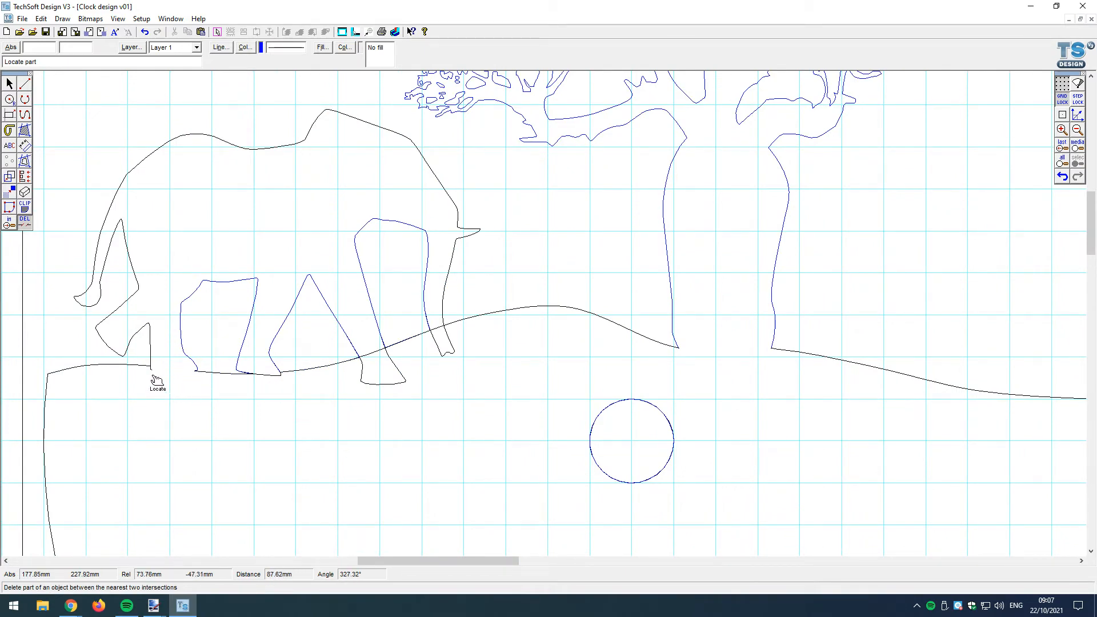
scroll(197, 378, "up", 2)
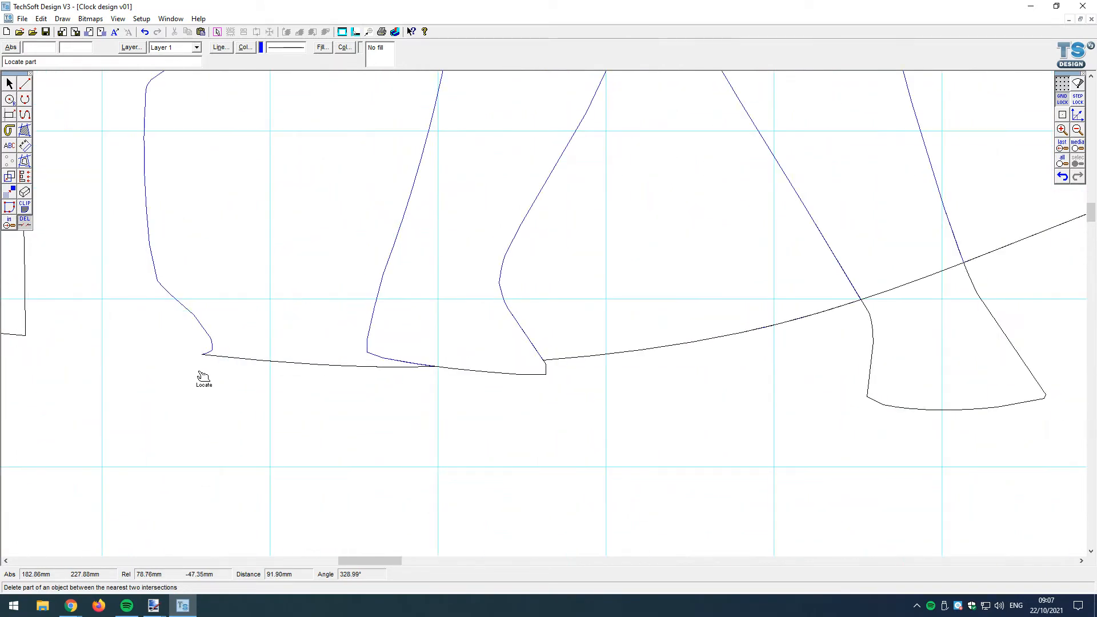
left_click(479, 376)
left_click(531, 378)
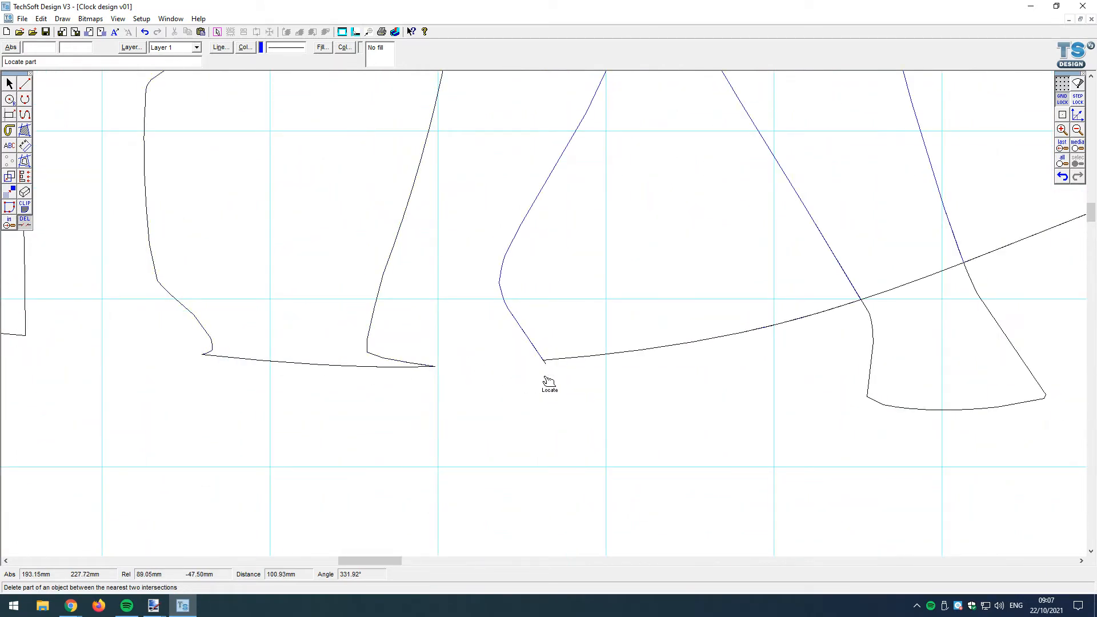
Delete the foot below the hill line and the crossing hill segment at the leg just ahead of the triangular gap
scroll(456, 406, "down", 1)
left_click(658, 381)
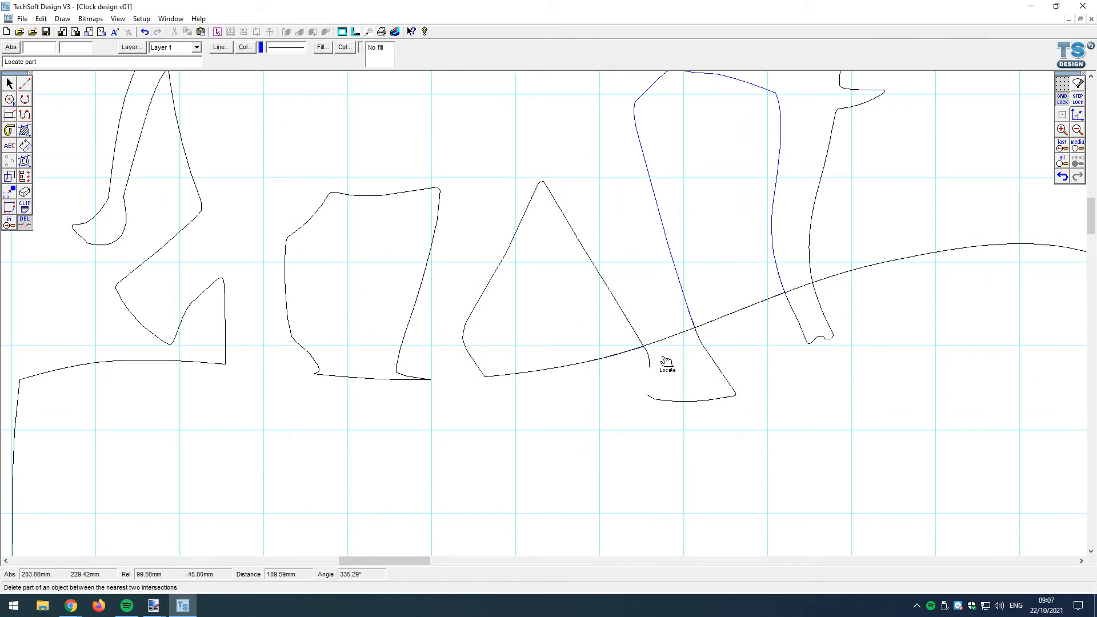
left_click(656, 394)
left_click(678, 348)
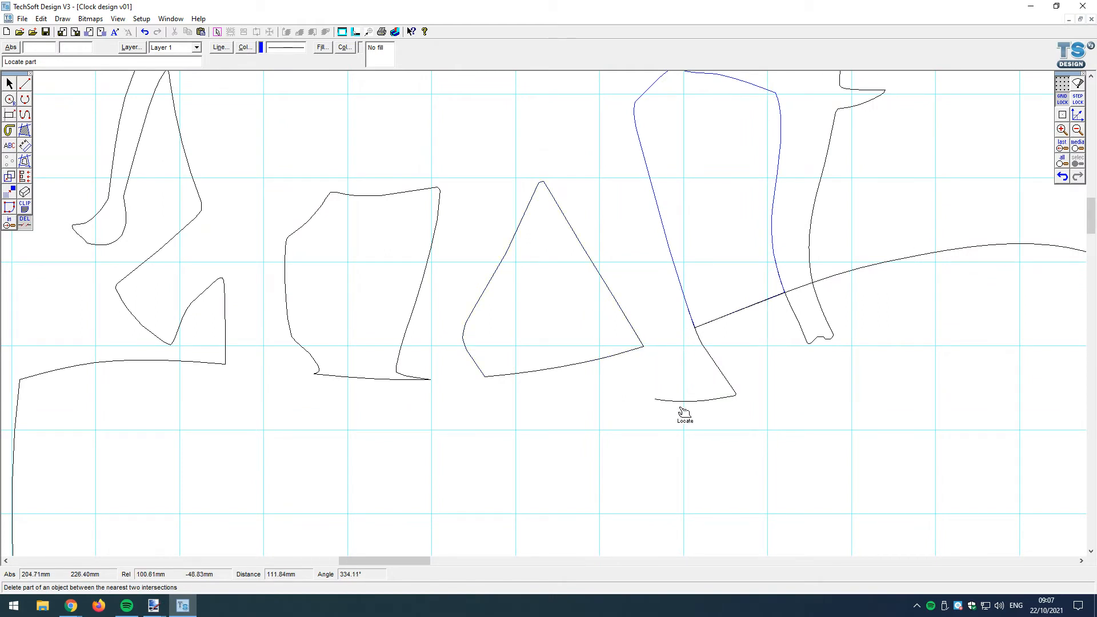
left_click(727, 381)
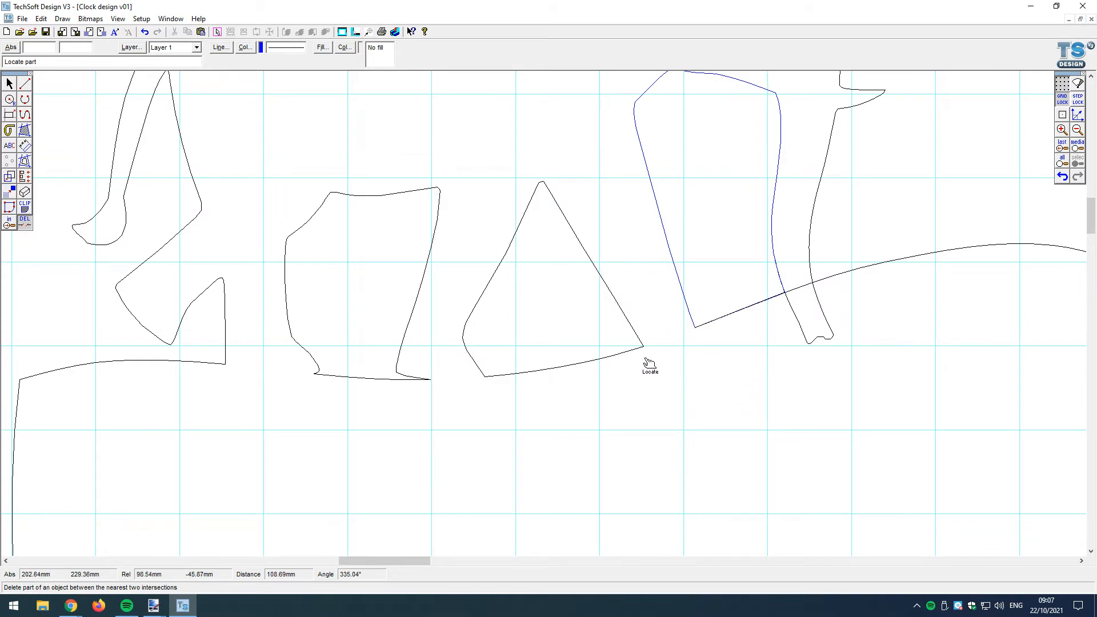
Delete the elephant's foremost lower tip below the hill line and the hill segment that crosses it
scroll(651, 372, "up", 2)
scroll(770, 334, "up", 2)
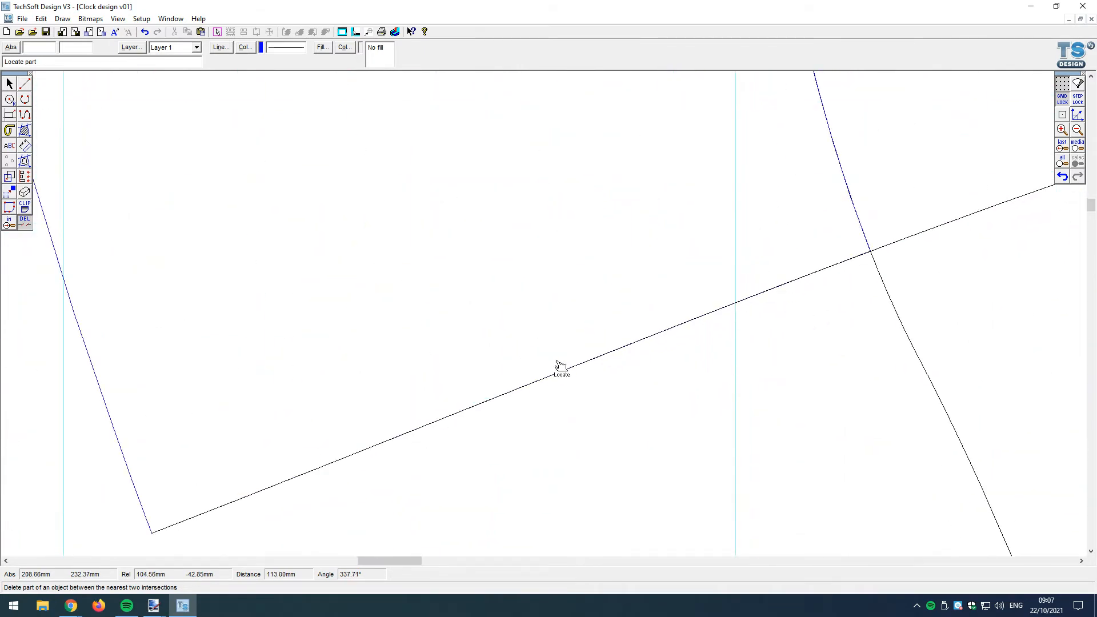
scroll(560, 366, "down", 3)
left_click(662, 338)
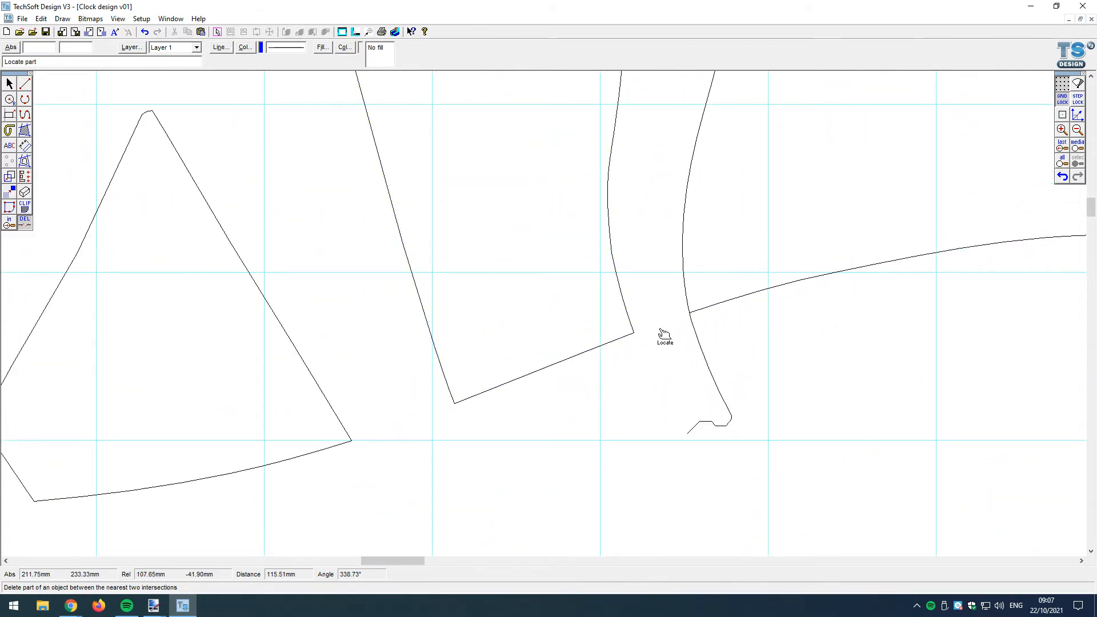
left_click(691, 346)
left_click(724, 426)
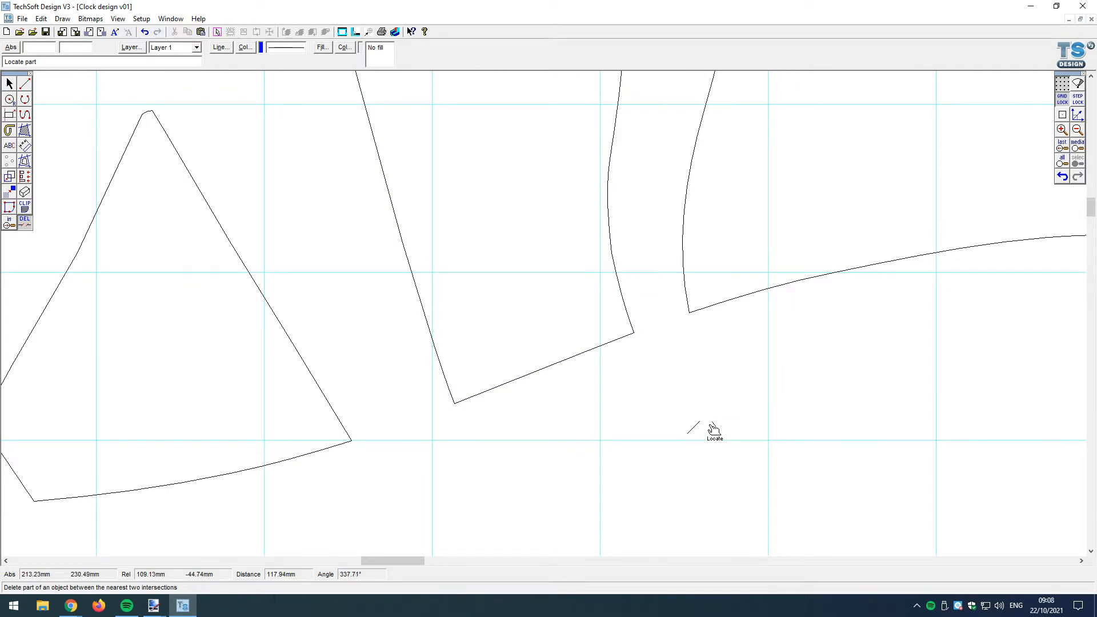
scroll(526, 428, "down", 5)
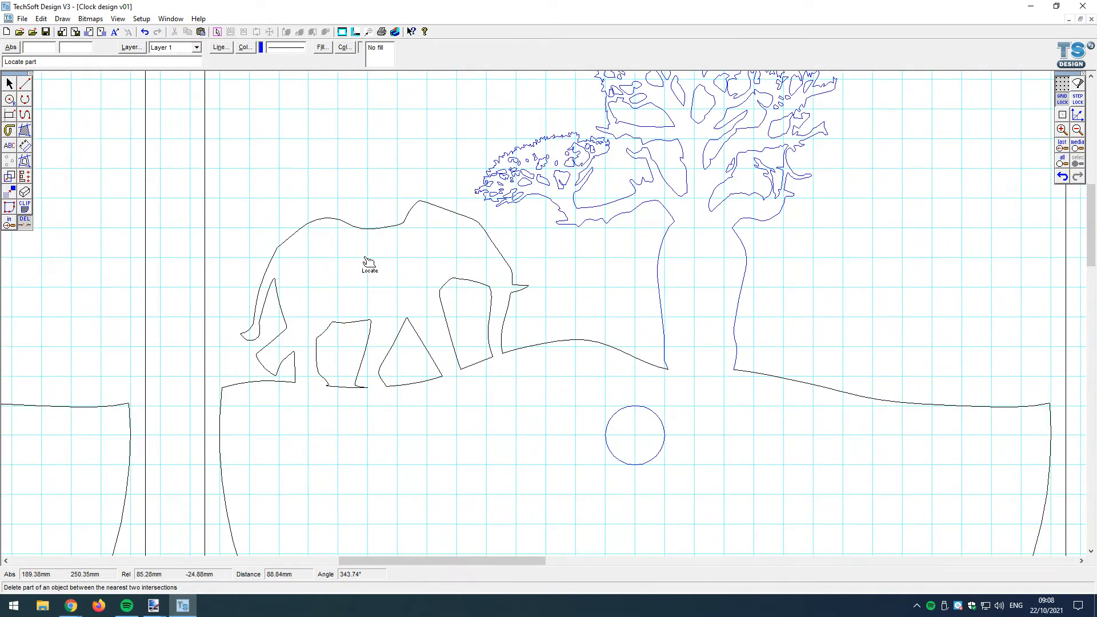
Inspect the trimmed outline around the elephant's legs and select the outline of the rearmost gap
scroll(365, 262, "down", 2)
scroll(304, 248, "down", 1)
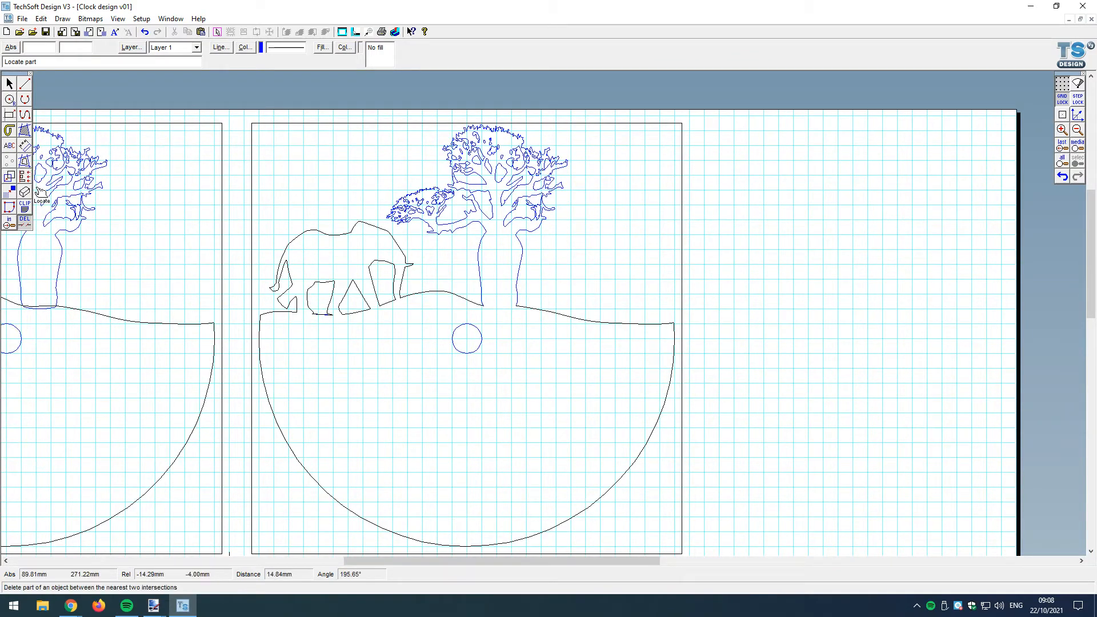
scroll(434, 307, "up", 1)
scroll(185, 303, "up", 2)
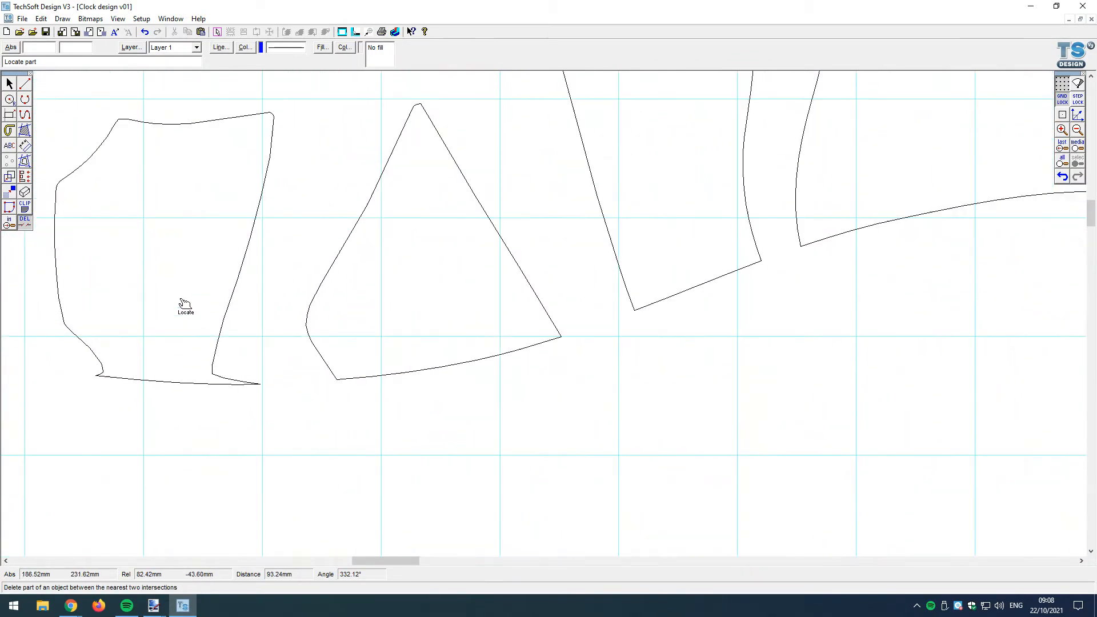
key("Escape")
scroll(234, 255, "down", 1)
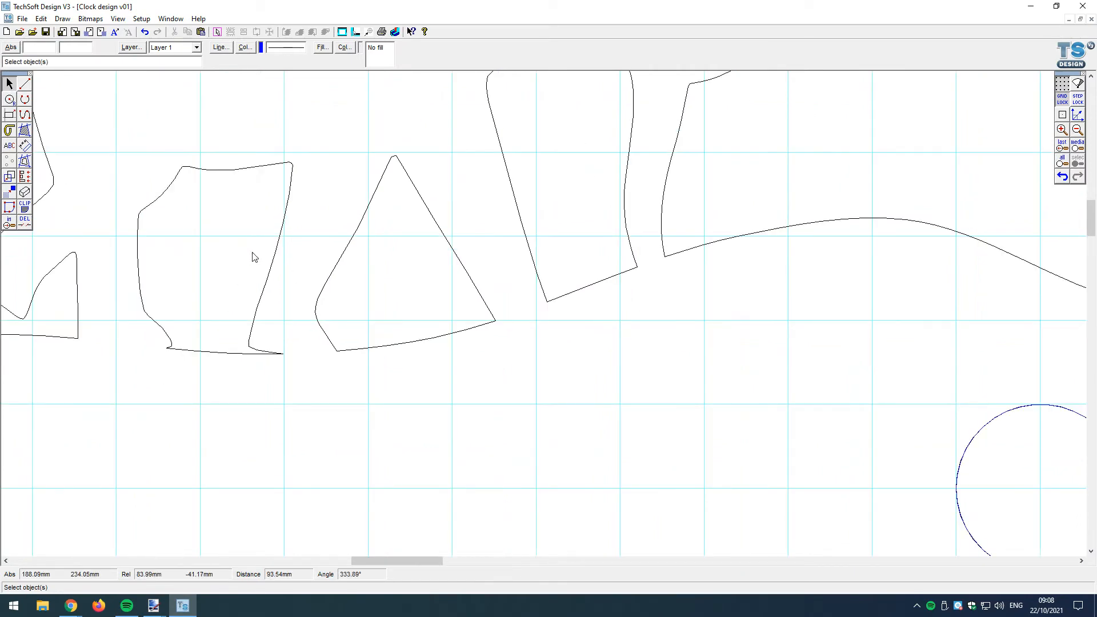
left_click(270, 257)
scroll(289, 264, "down", 2)
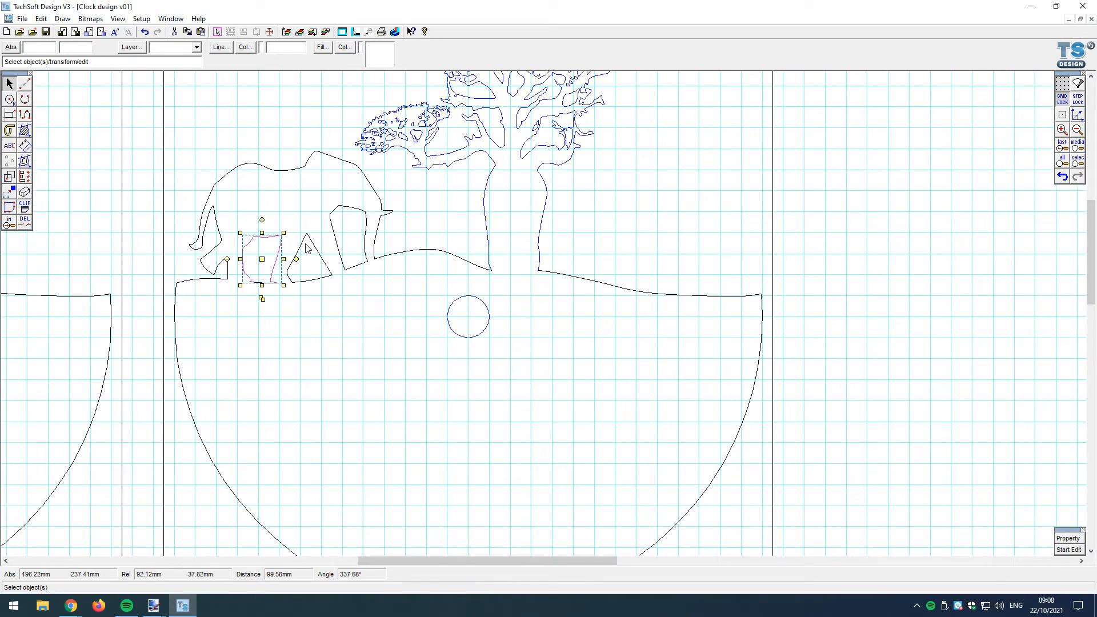
Contour the gaps between the elephant's legs in blue as graphical paths, with 0.00 mm spacing and a maximum of 1 contour
key("Tab")
key("Tab")
left_click(24, 160)
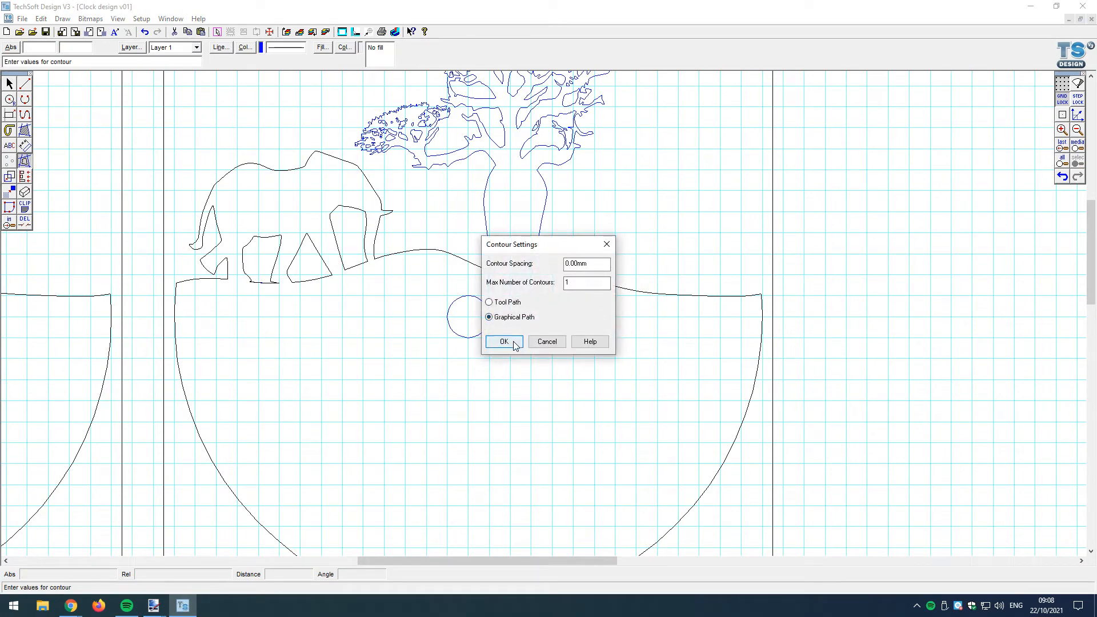
left_click(514, 342)
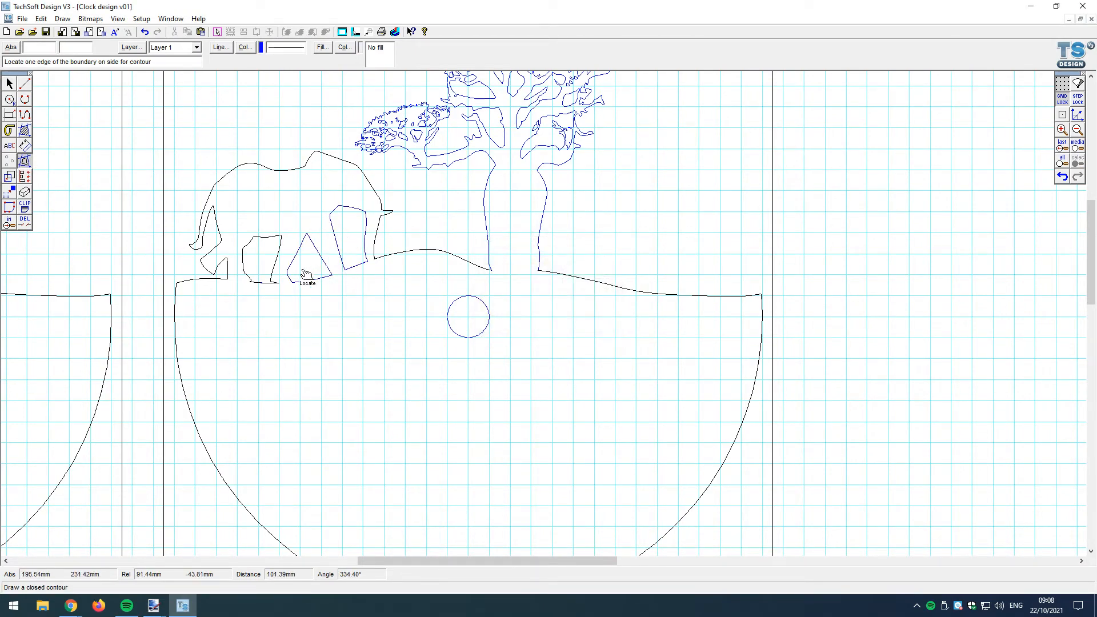
left_click(277, 256)
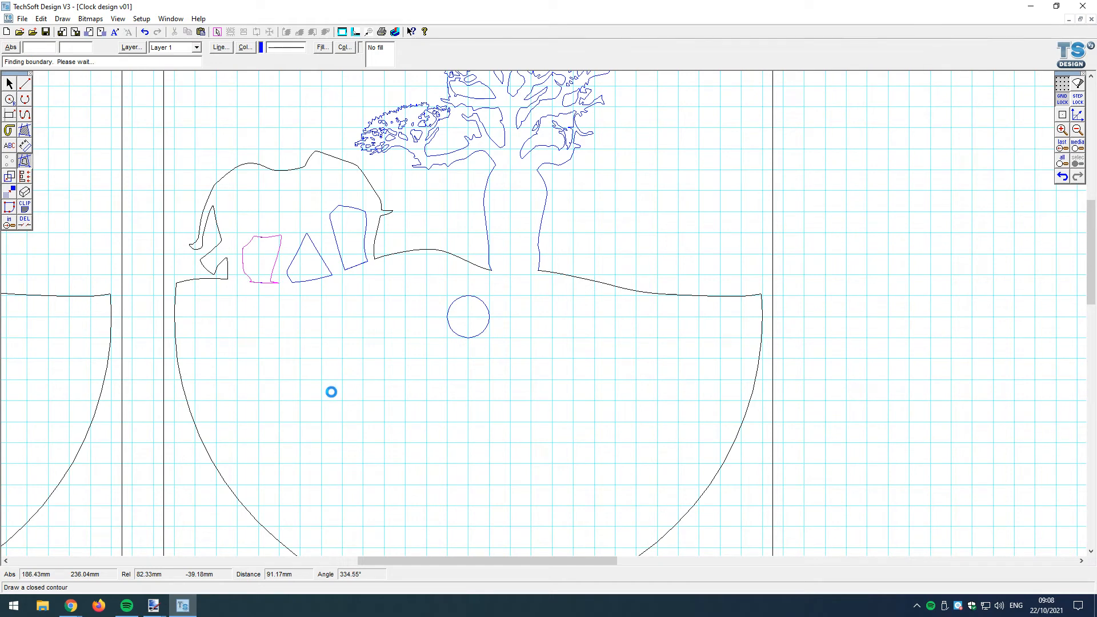
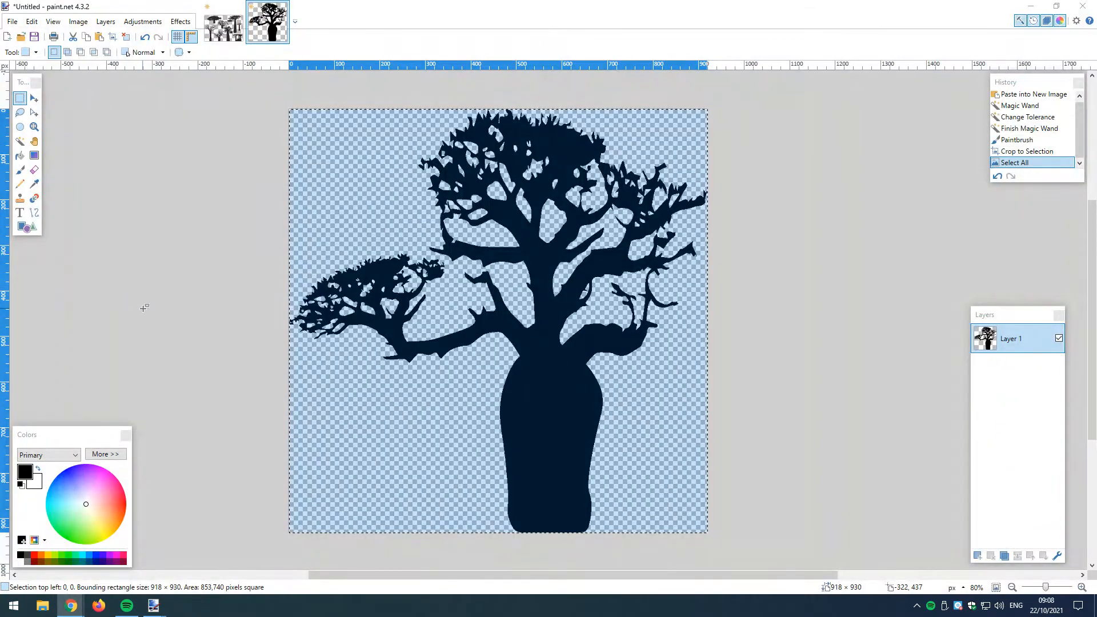
Relaunch TechSoft Design V3 and reopen the saved drawing "Clock design v01"
key("super")
type("tech")
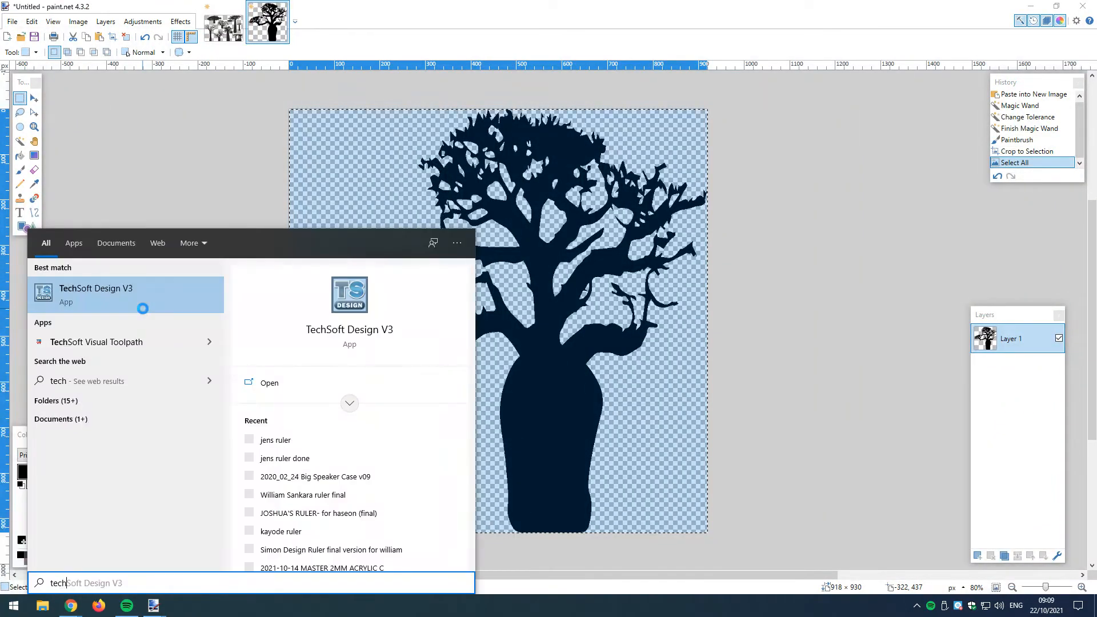
left_click(143, 309)
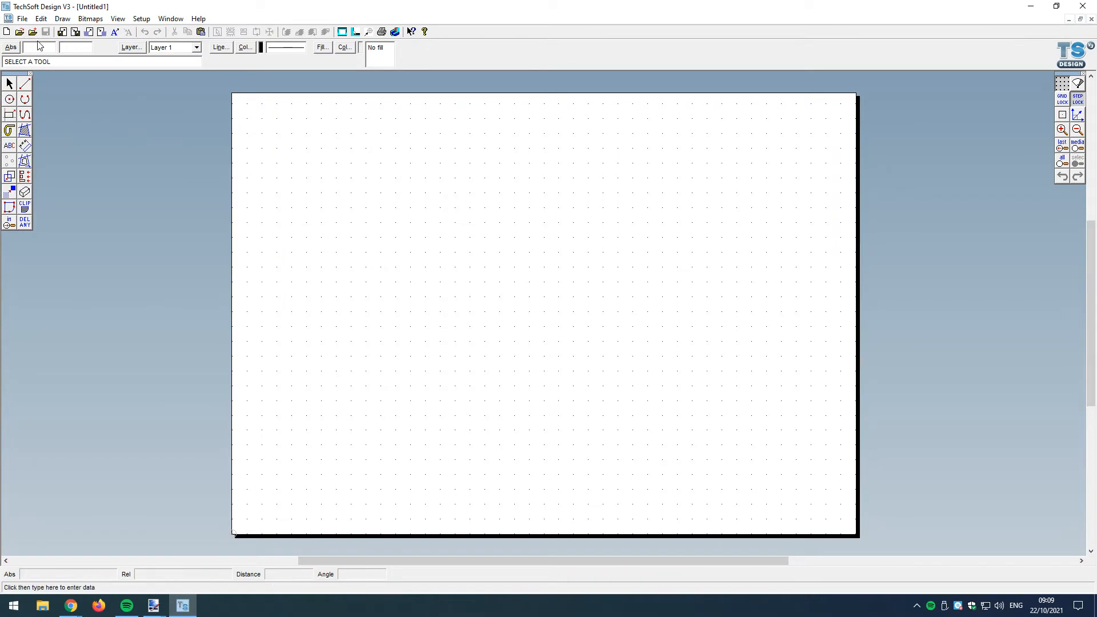
left_click(22, 18)
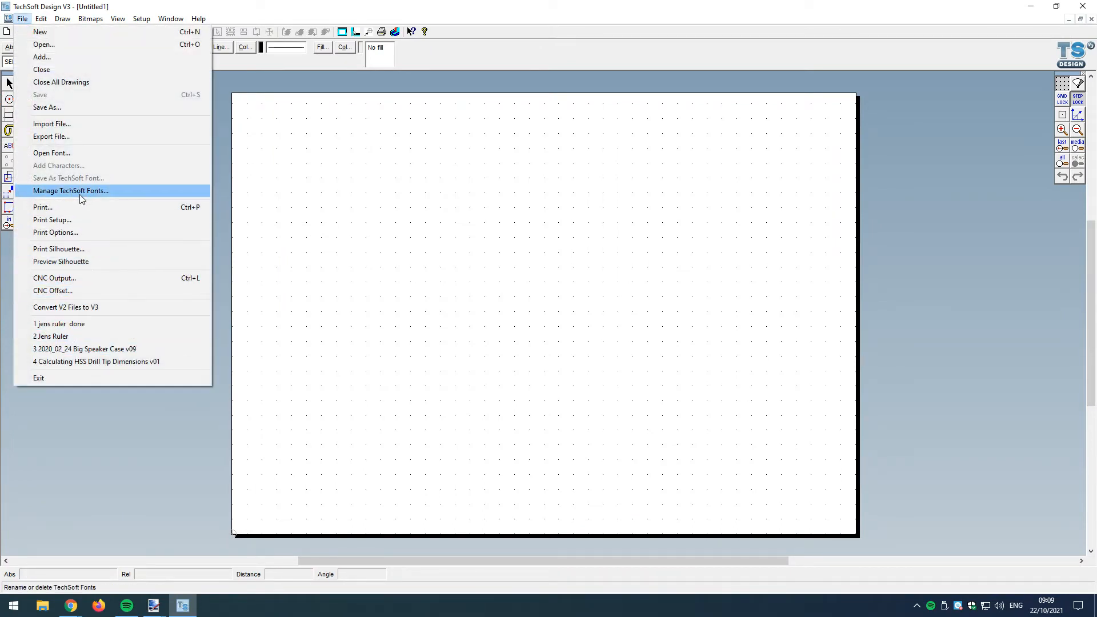
left_click(128, 433)
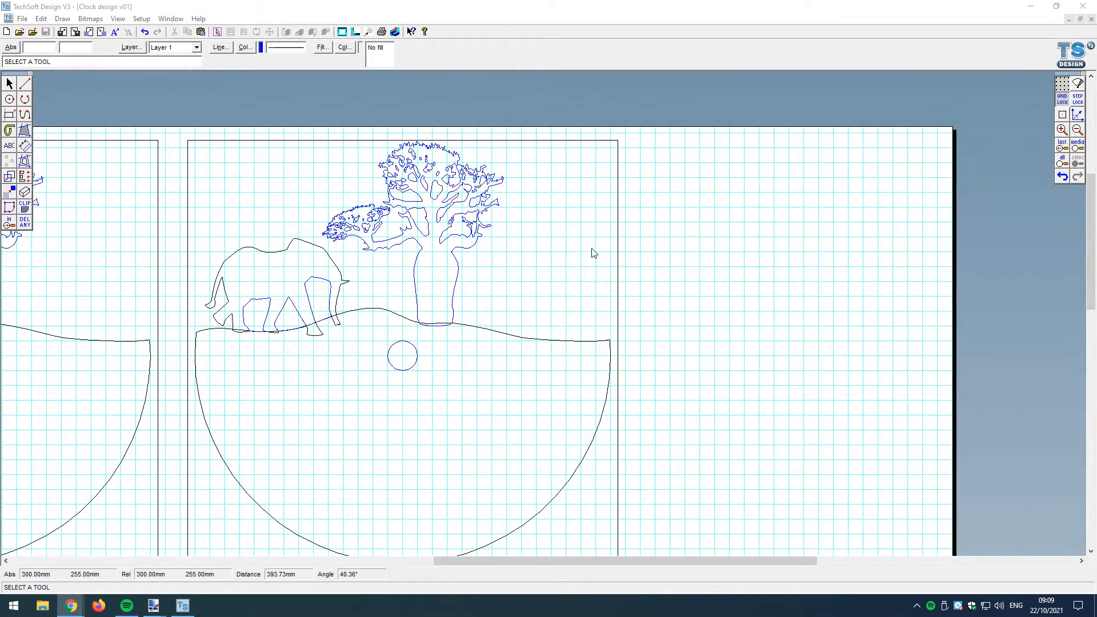
scroll(242, 330, "up", 5)
scroll(298, 308, "down", 1)
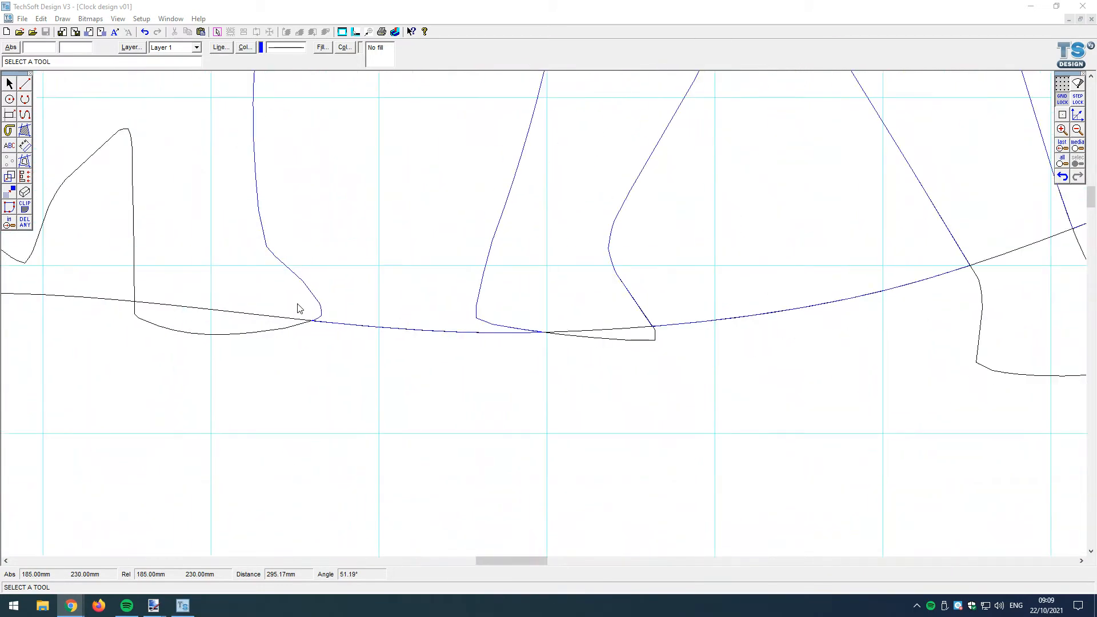
scroll(298, 309, "down", 4)
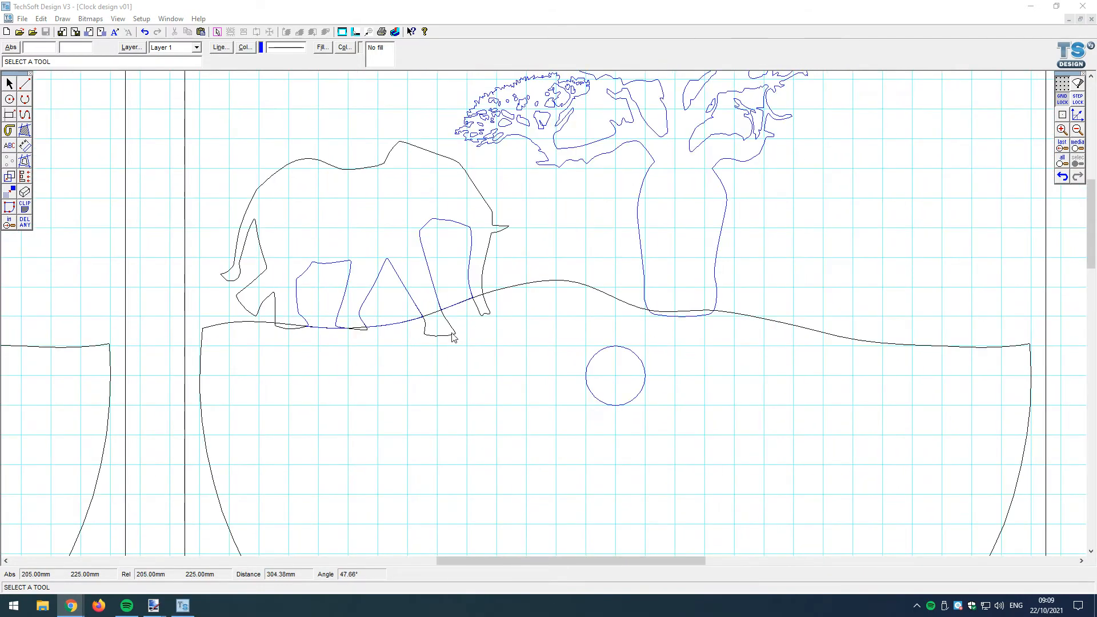
scroll(452, 337, "down", 1)
scroll(543, 345, "down", 1)
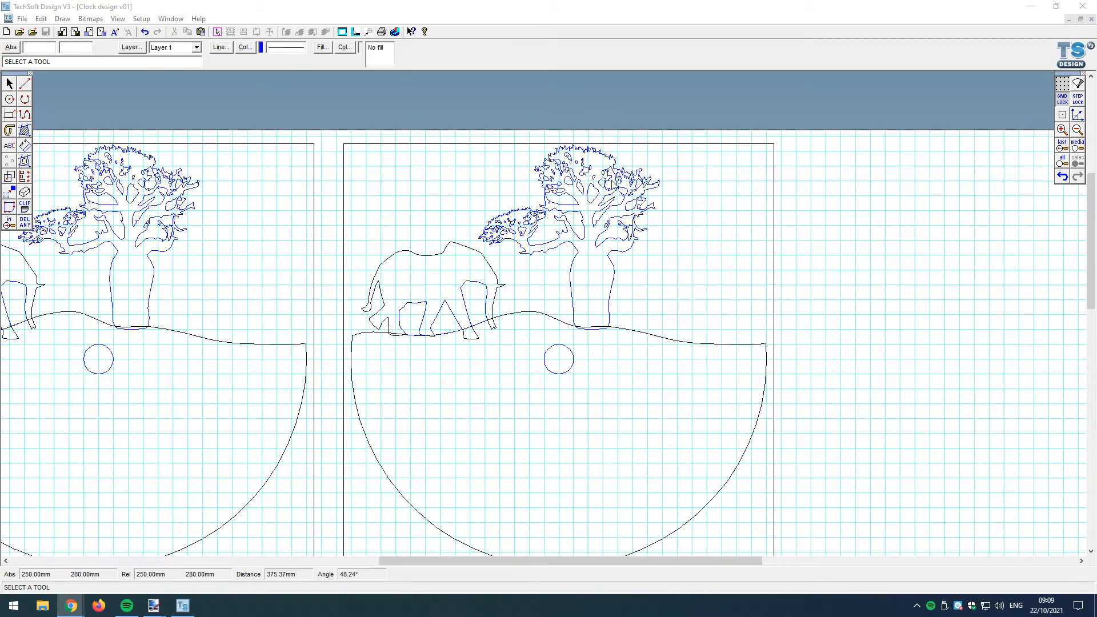
Explode the duplicate's tree by one level only, leaving the fill and line style options off
scroll(710, 179, "up", 1)
left_click(9, 83)
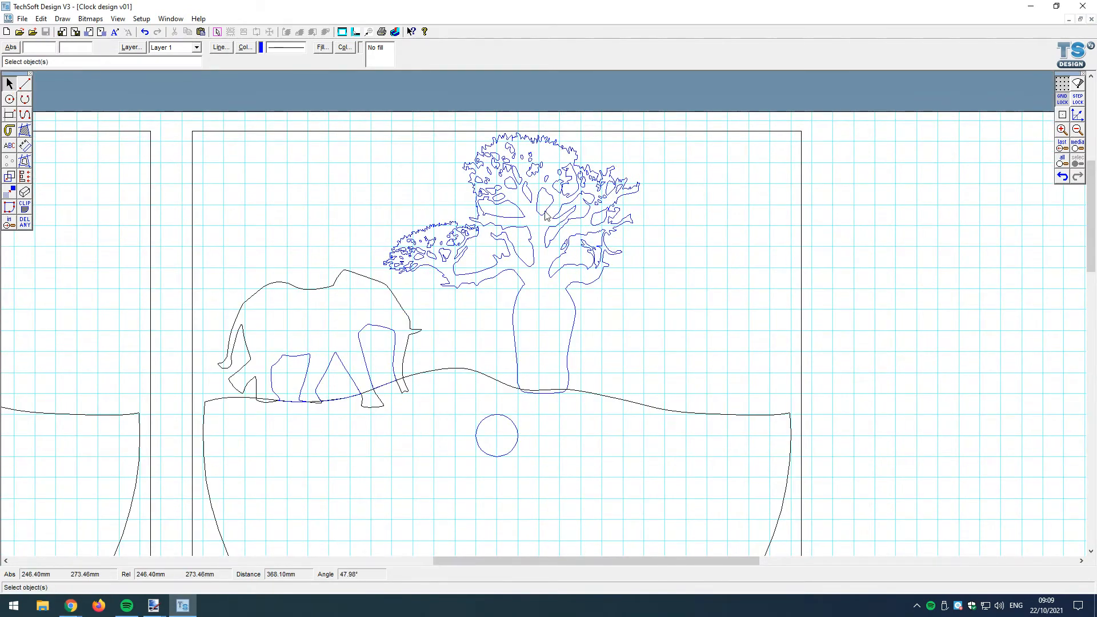
left_click(558, 231)
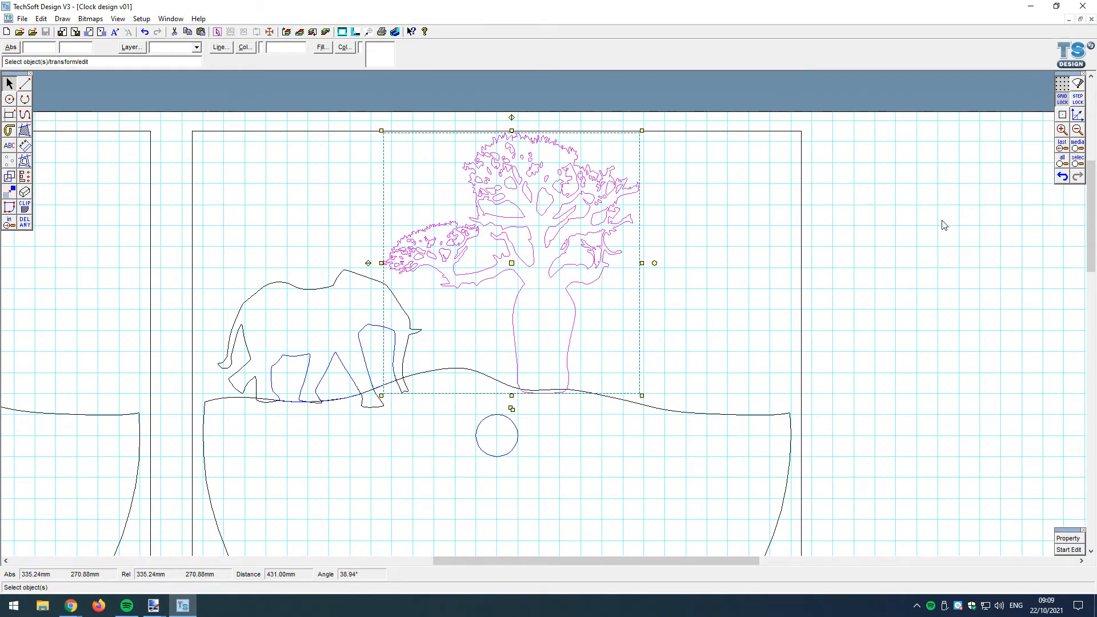
left_click(661, 223)
left_click(613, 210)
key("ctrl+e")
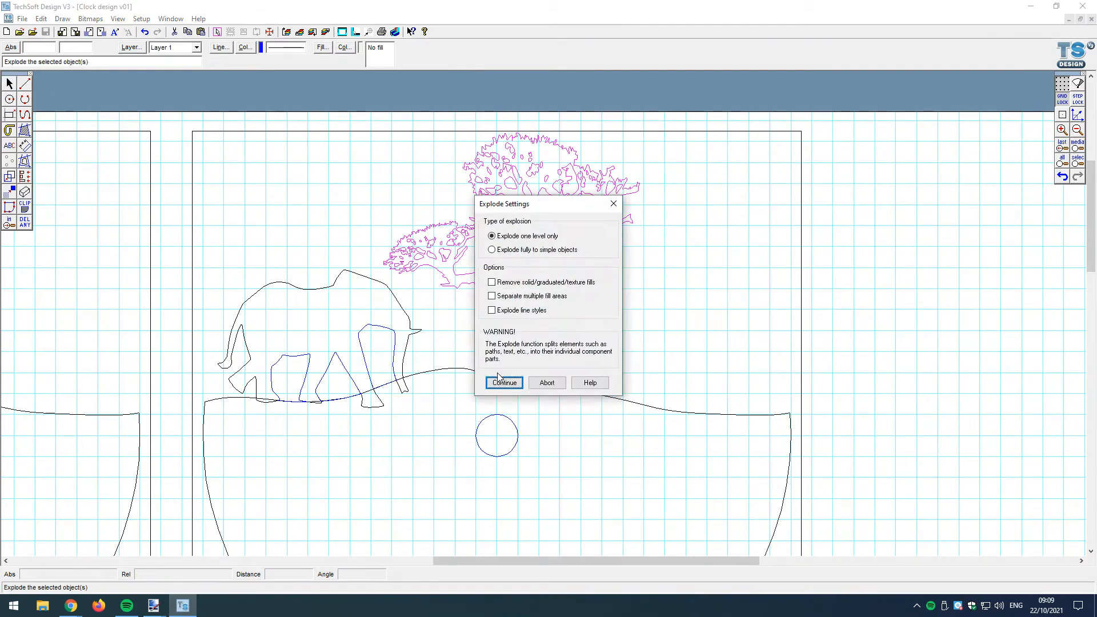
left_click(504, 382)
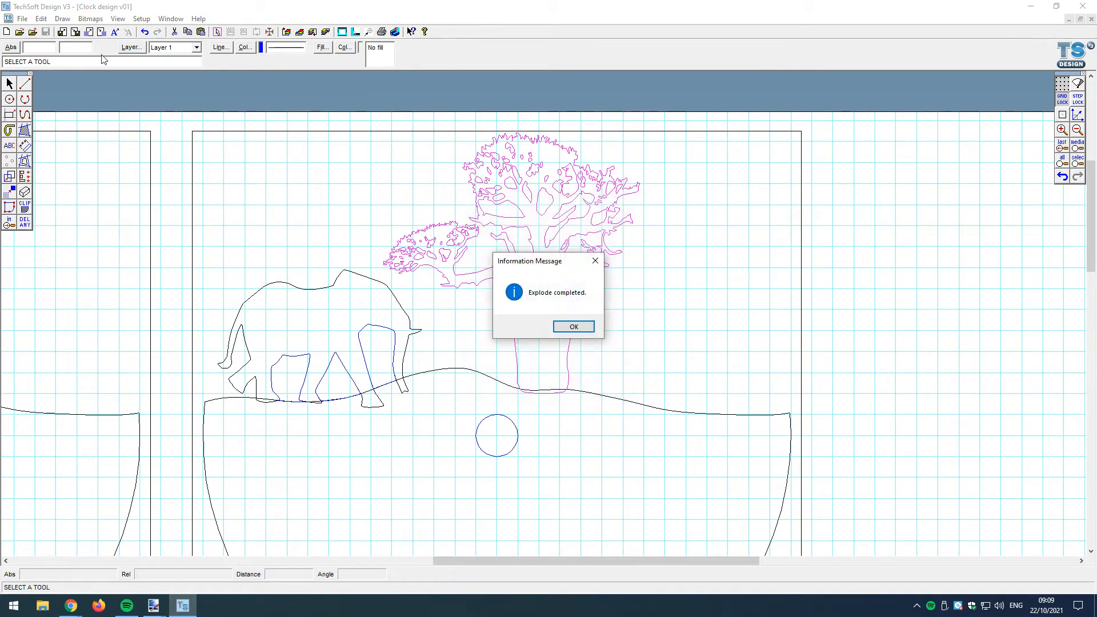
left_click(570, 323)
left_click(41, 19)
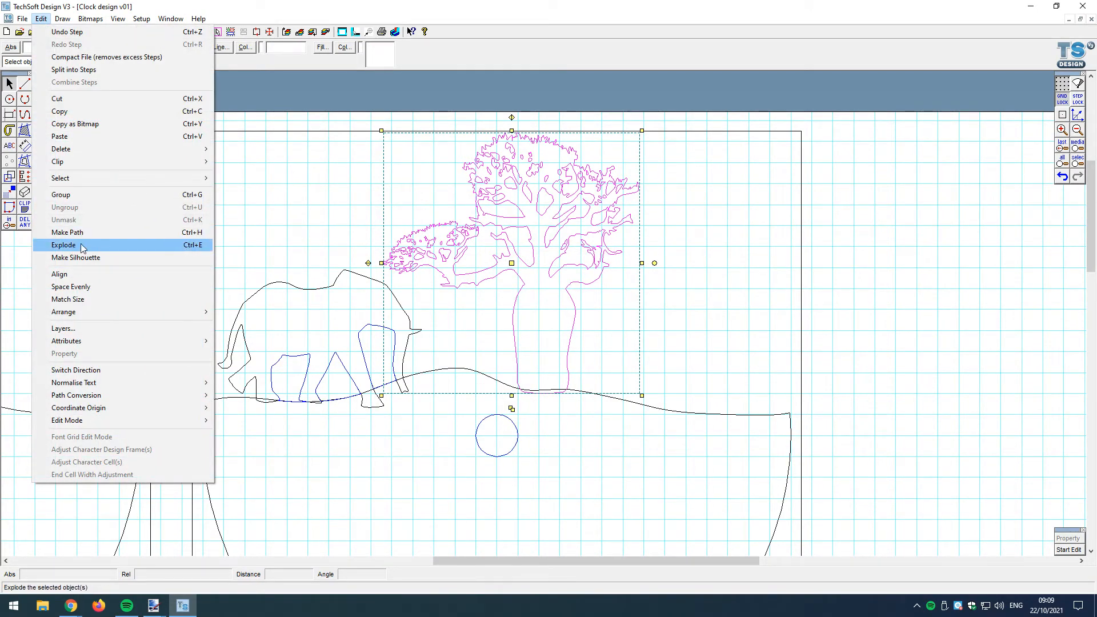
left_click(840, 249)
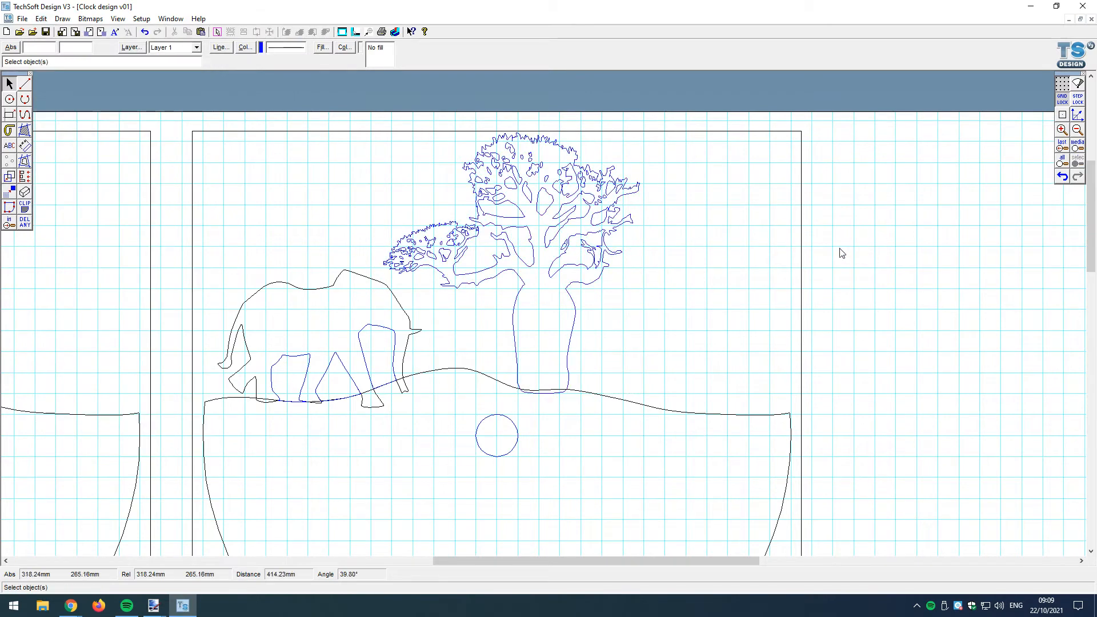
Select the exploded tree's outer outline in the duplicate and set its line colour to black
left_click(582, 314)
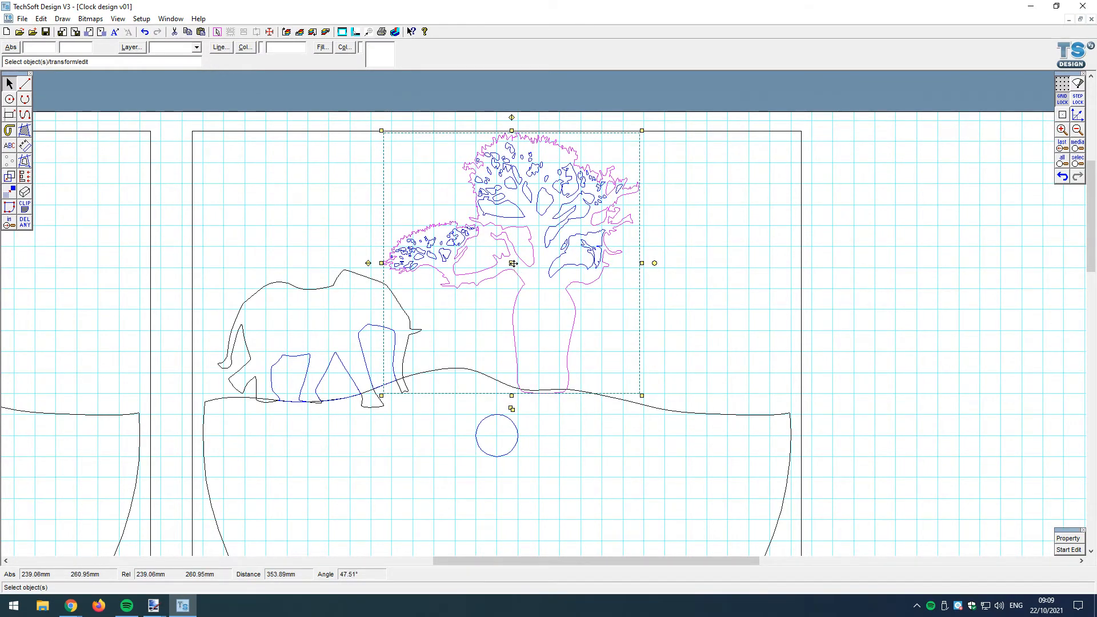
mouse_move(512, 264)
left_mouse_down()
mouse_move(806, 284)
mouse_move(520, 280)
left_mouse_up()
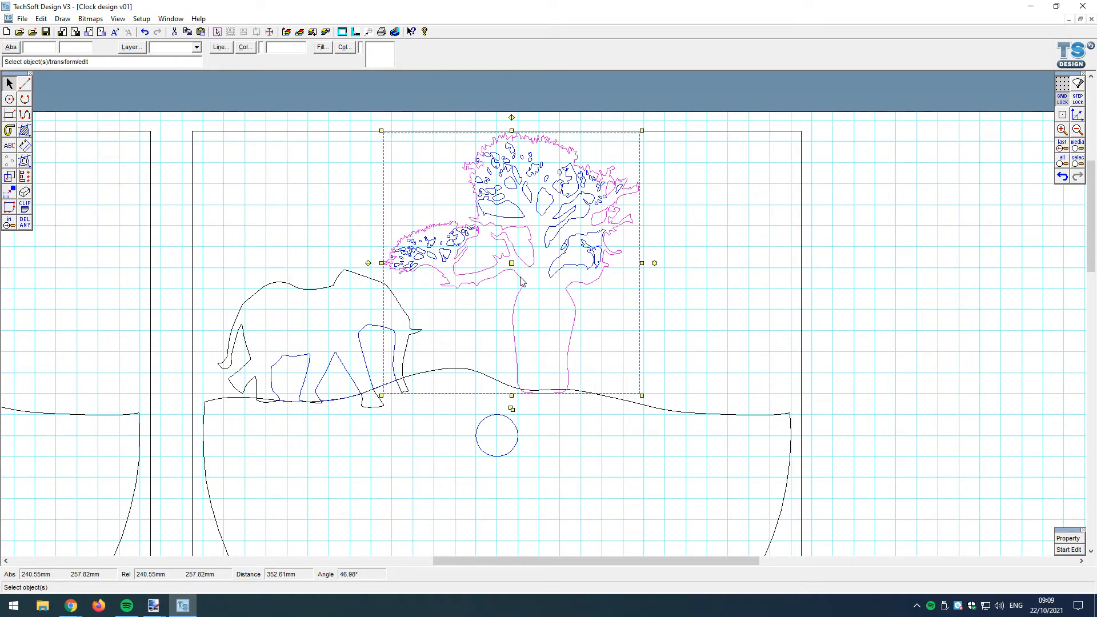
left_click(820, 301)
left_click(580, 326)
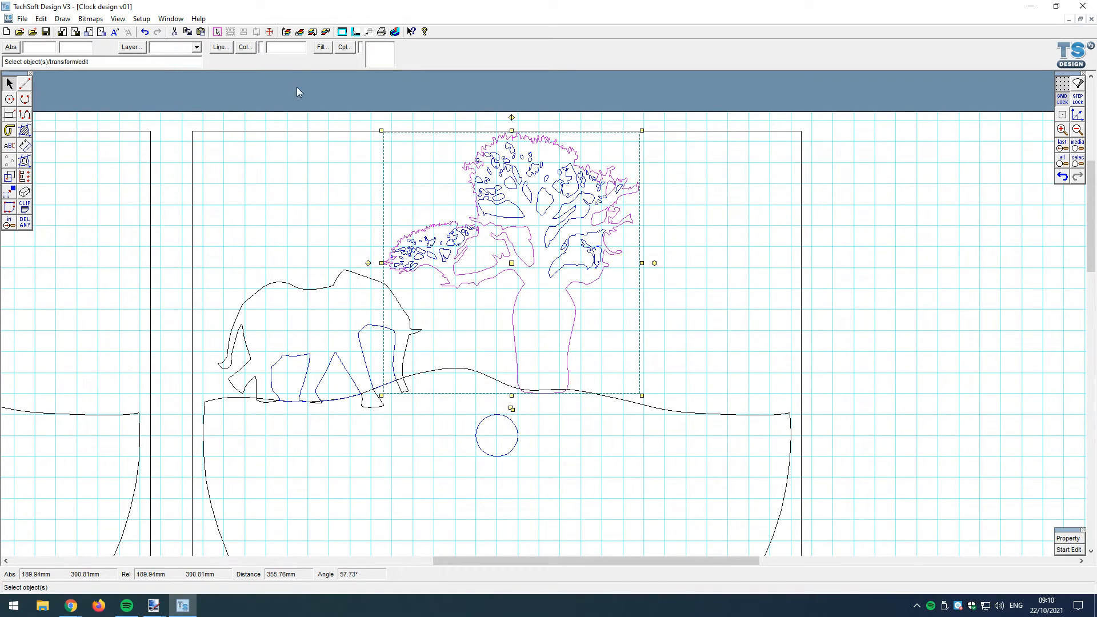
left_click(245, 47)
left_click(506, 379)
left_click(832, 300)
Contour the duplicate's combined outer outline as a graphical path, with 0.00 mm spacing and a maximum of 1 contour
scroll(633, 253, "down", 1)
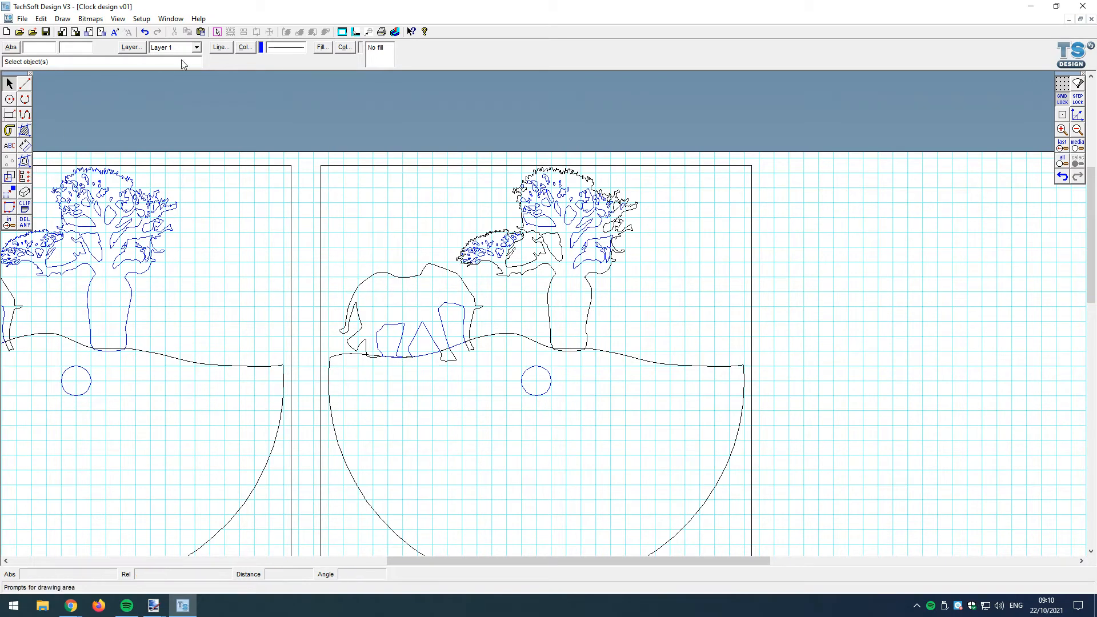
left_click(24, 160)
left_click(521, 268)
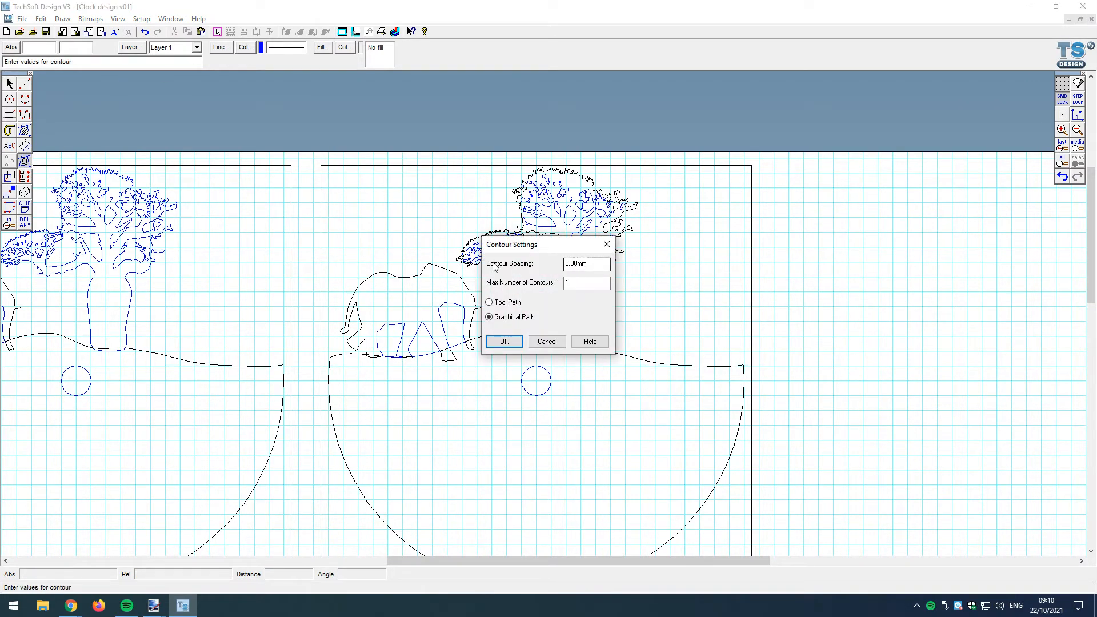
left_click(503, 342)
left_click(720, 366)
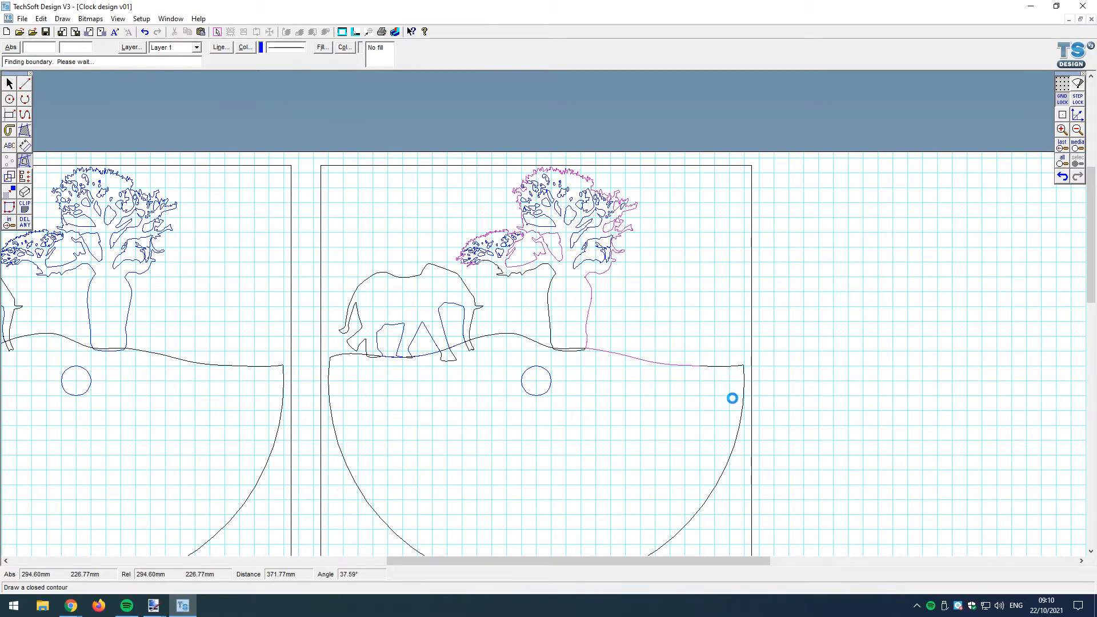
Move the contoured outline clear of the duplicate's frame to inspect it, and undo the move
left_click(9, 83)
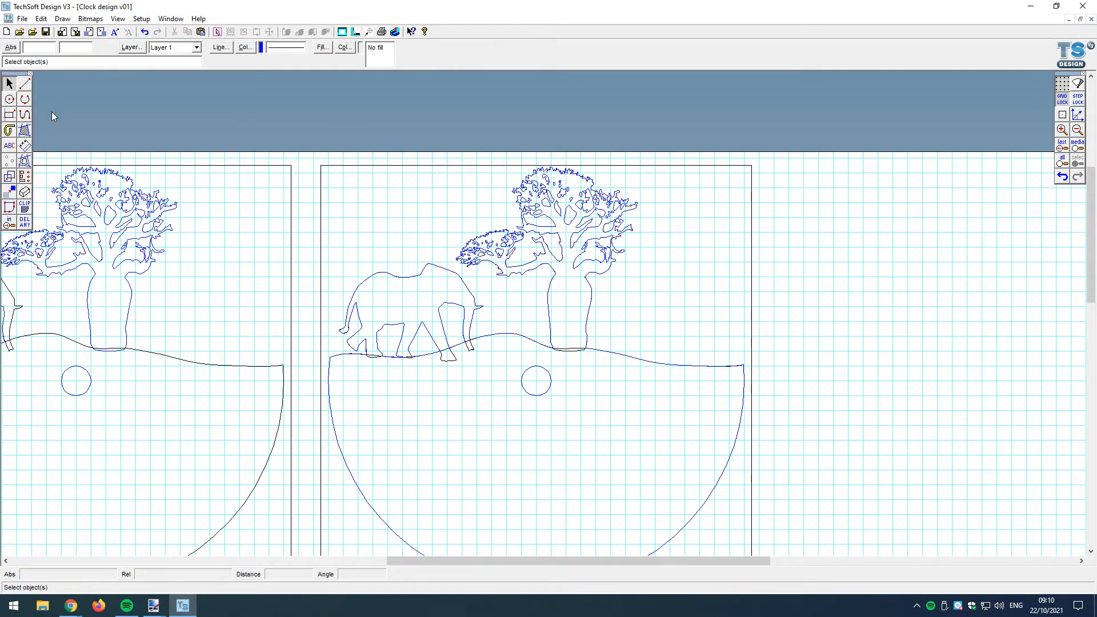
left_click(632, 354)
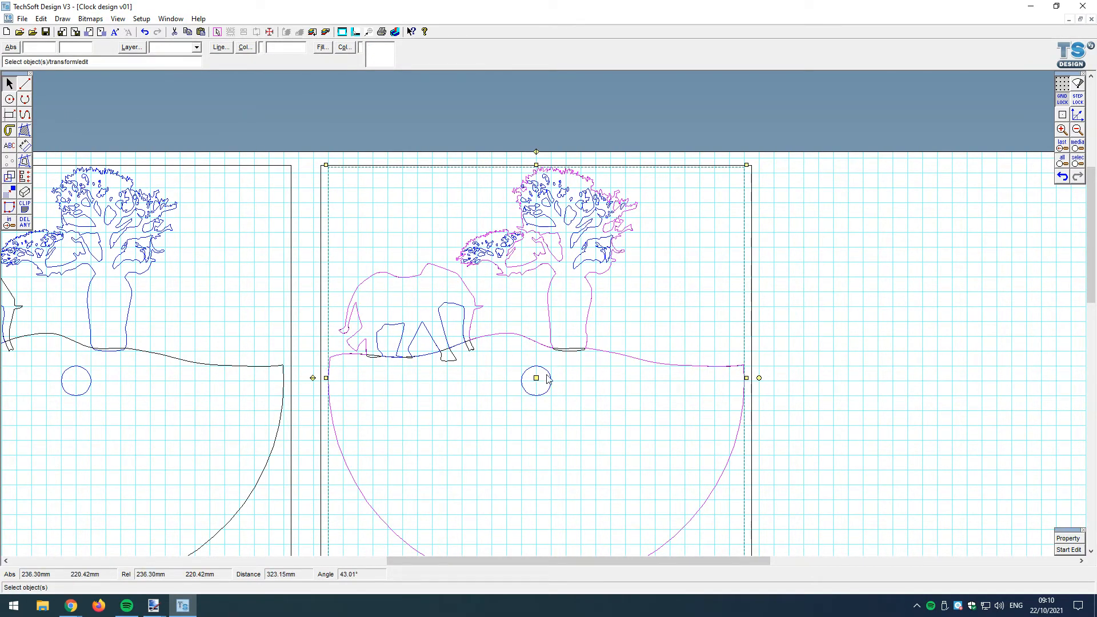
left_click_drag(535, 377, 979, 362)
scroll(575, 289, "down", 1)
scroll(575, 288, "down", 1)
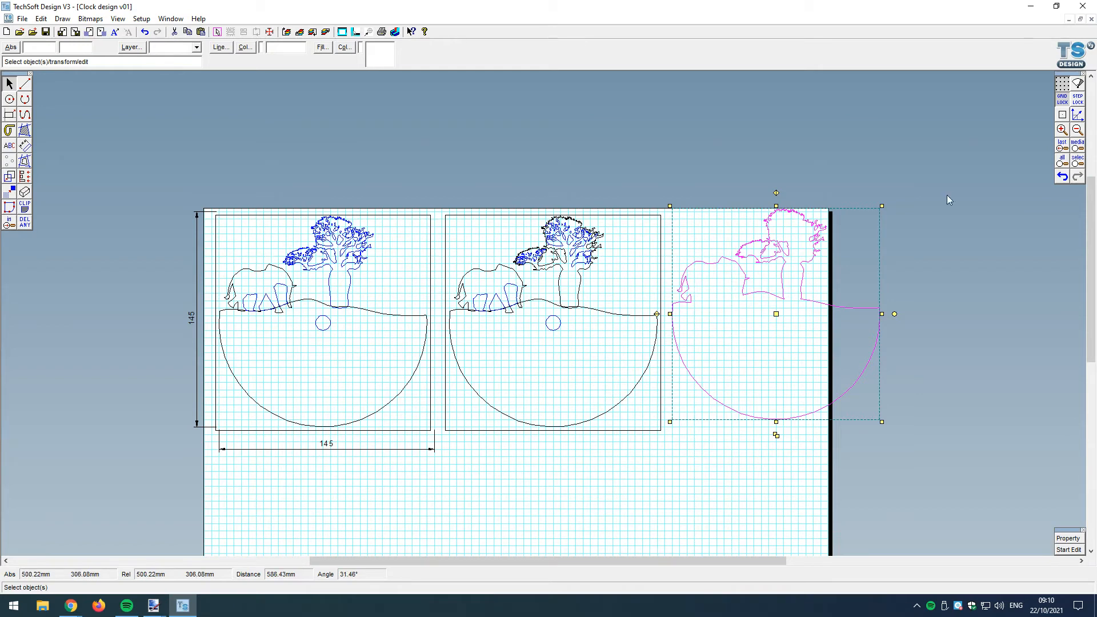
left_click(1062, 176)
left_click(777, 311)
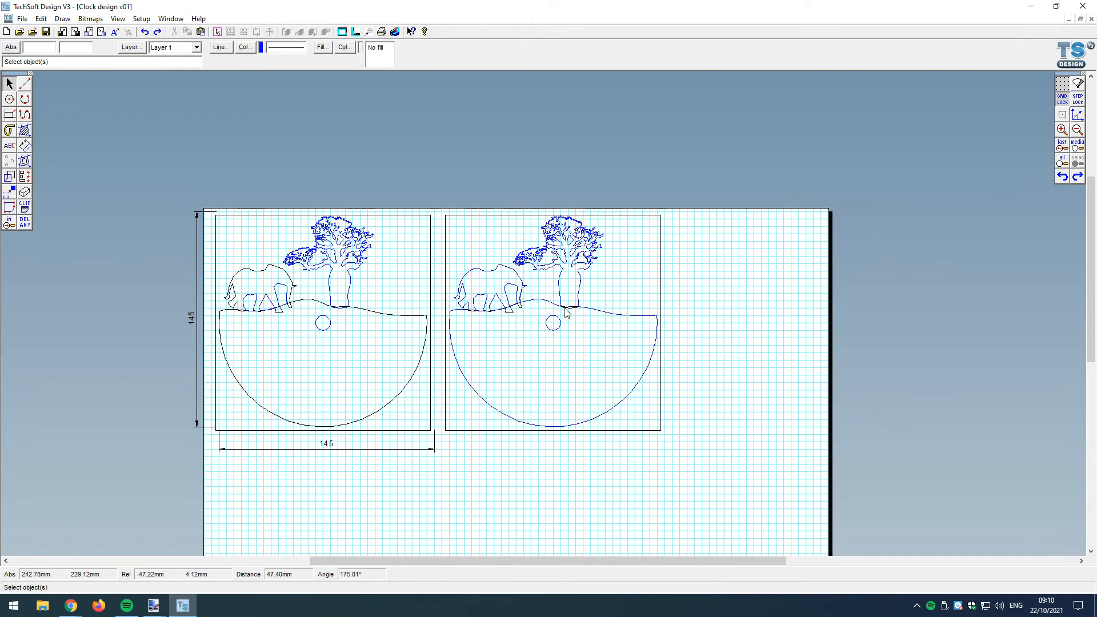
Add the text "6" near the lower edge of the duplicate's clock face
scroll(511, 246, "up", 1)
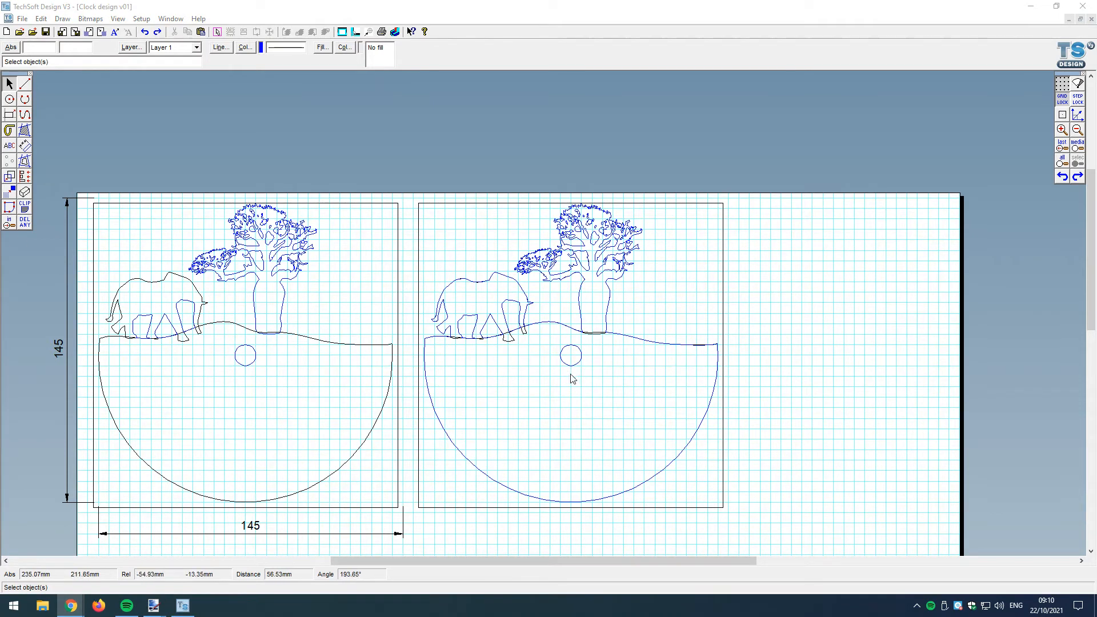
left_click(25, 205)
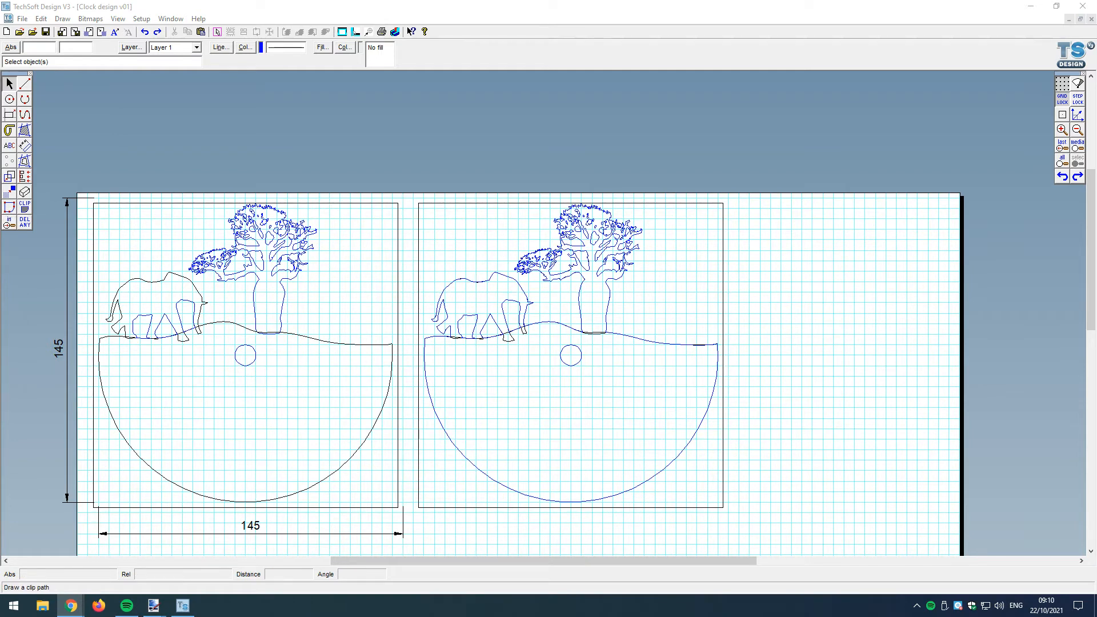
left_click(9, 146)
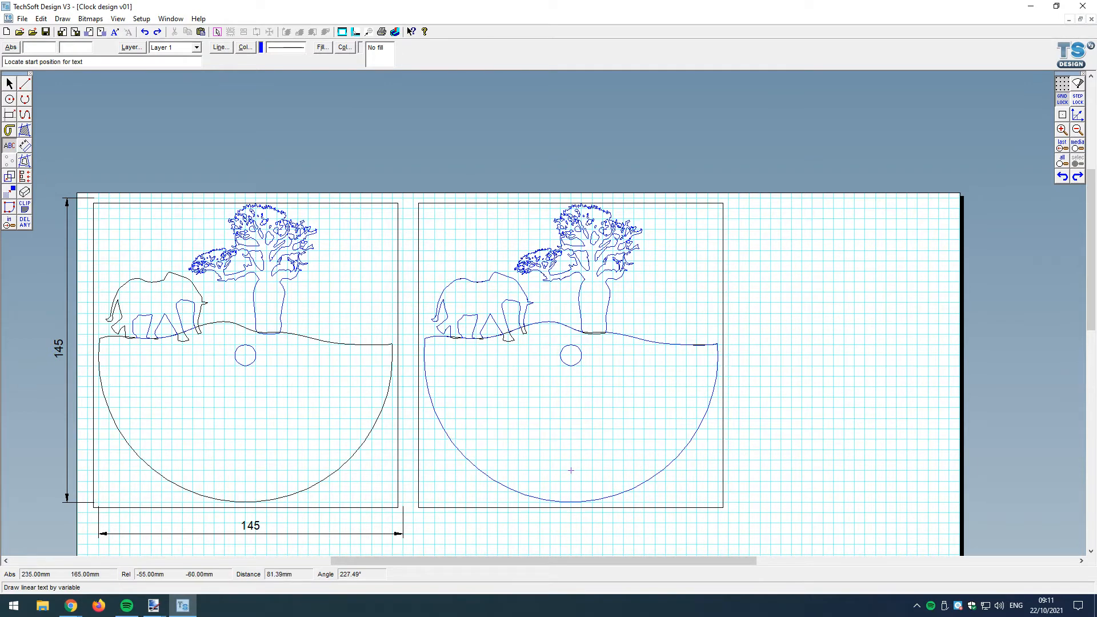
left_click(571, 481)
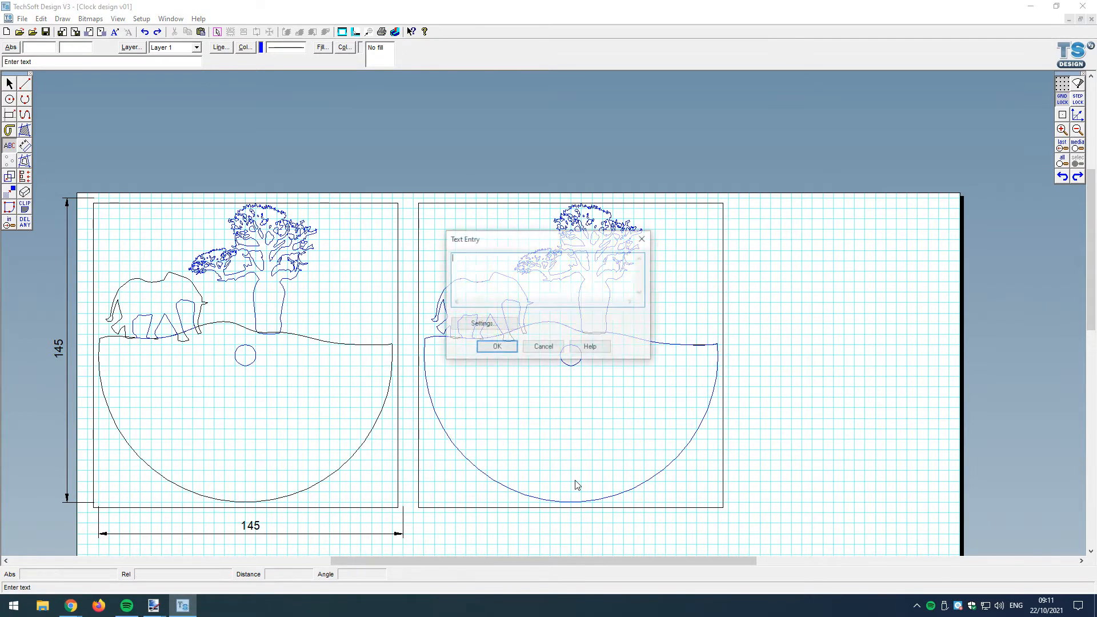
left_click(495, 347)
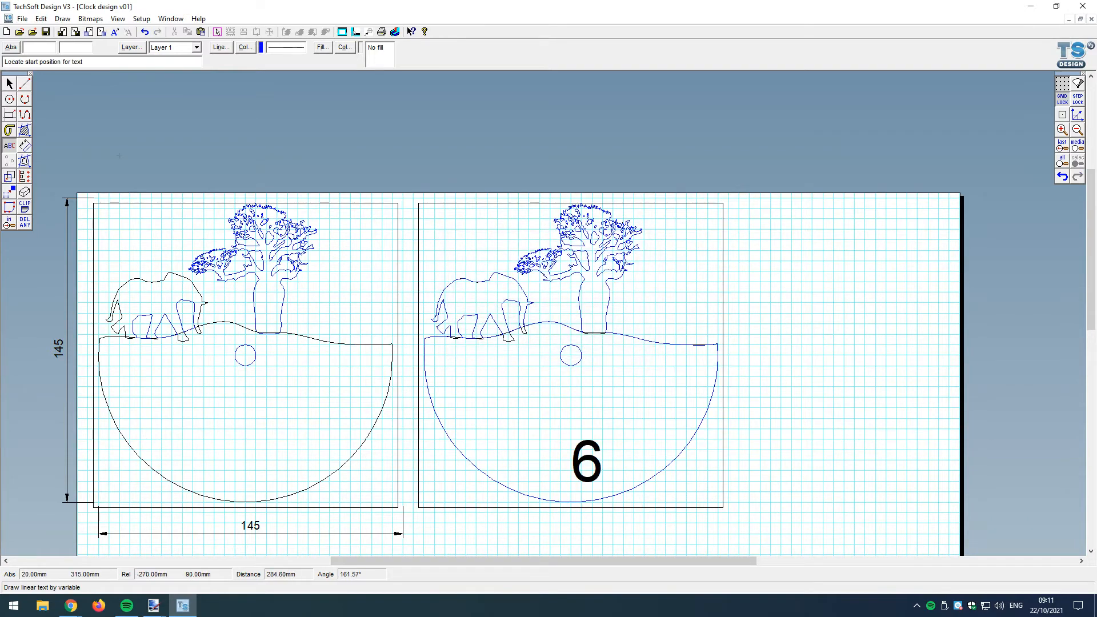
Move the 6 up and slightly left, towards the area beneath the clock's centre hole
left_click(10, 84)
left_click(597, 467)
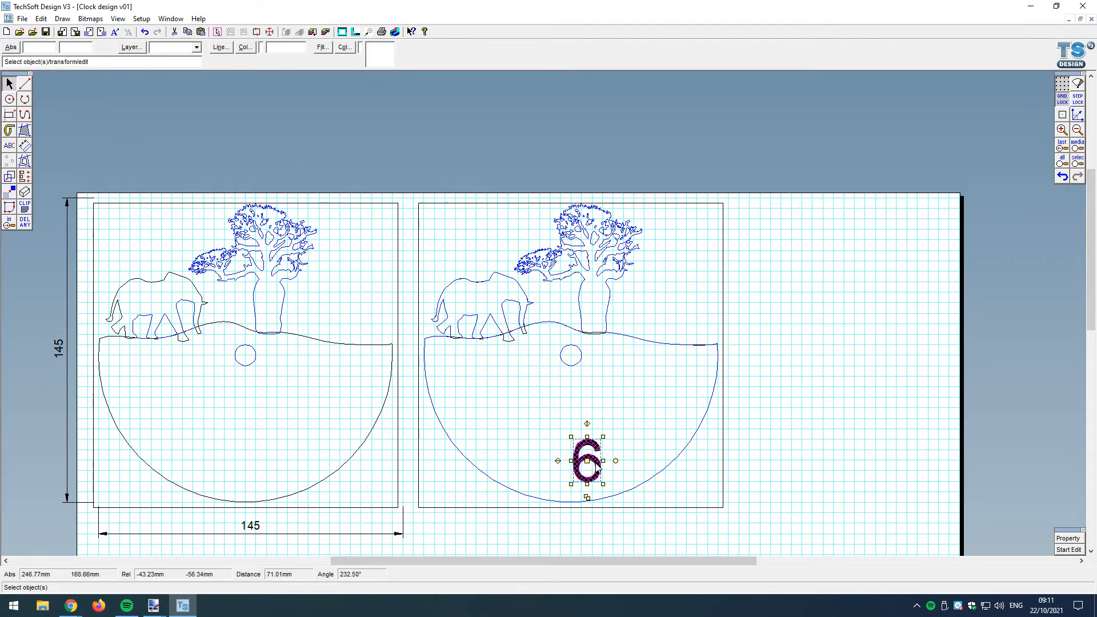
scroll(597, 500, "up", 3)
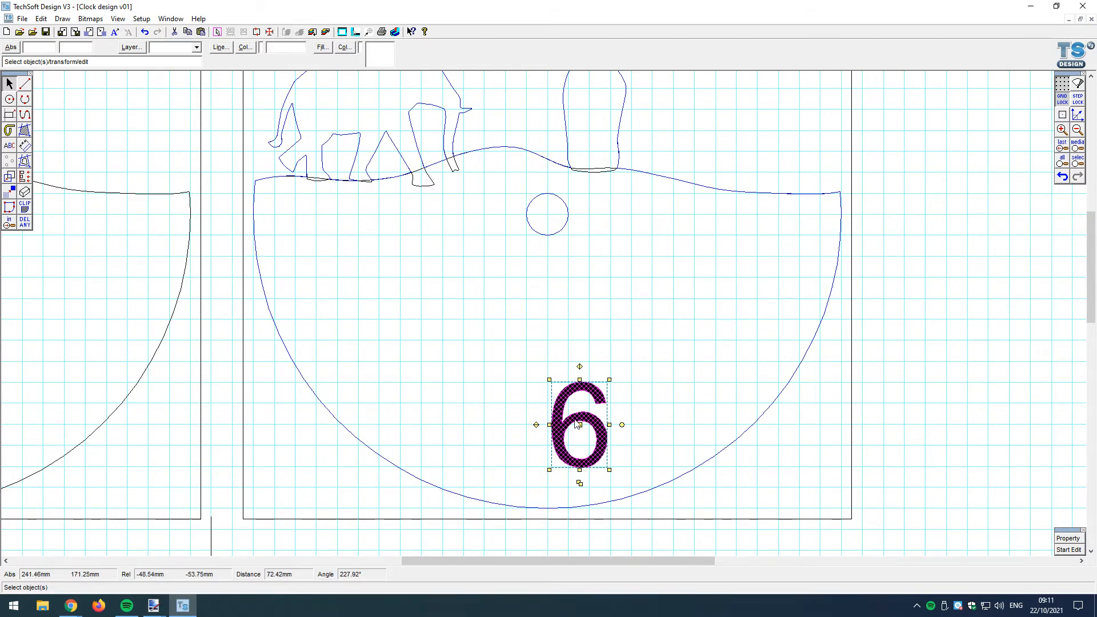
left_click_drag(579, 422, 537, 359)
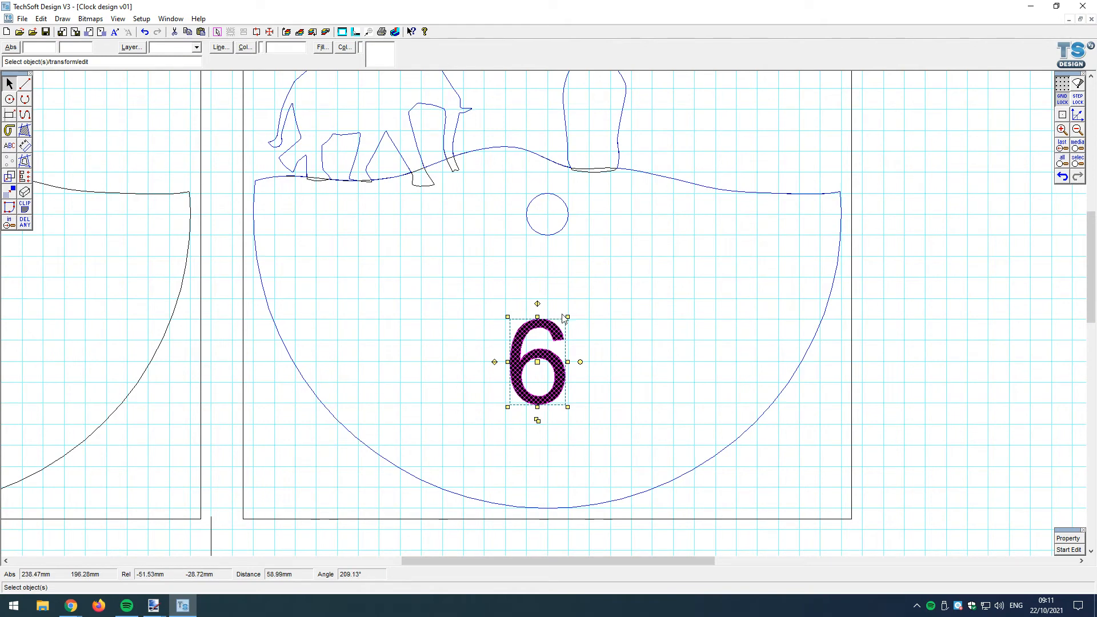
left_click(48, 20)
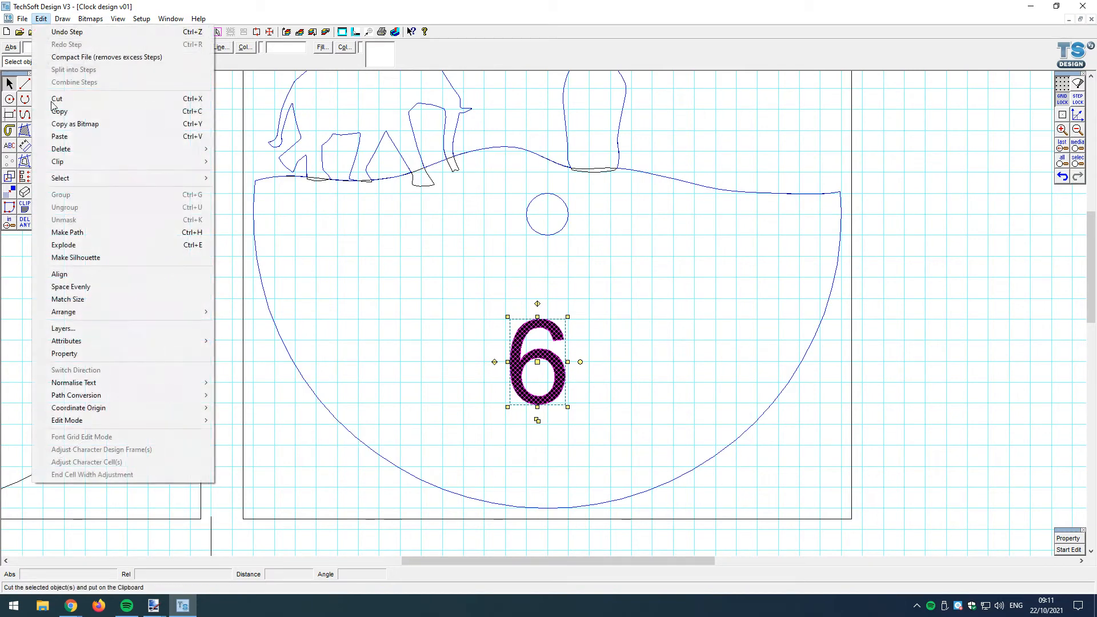
left_click(80, 234)
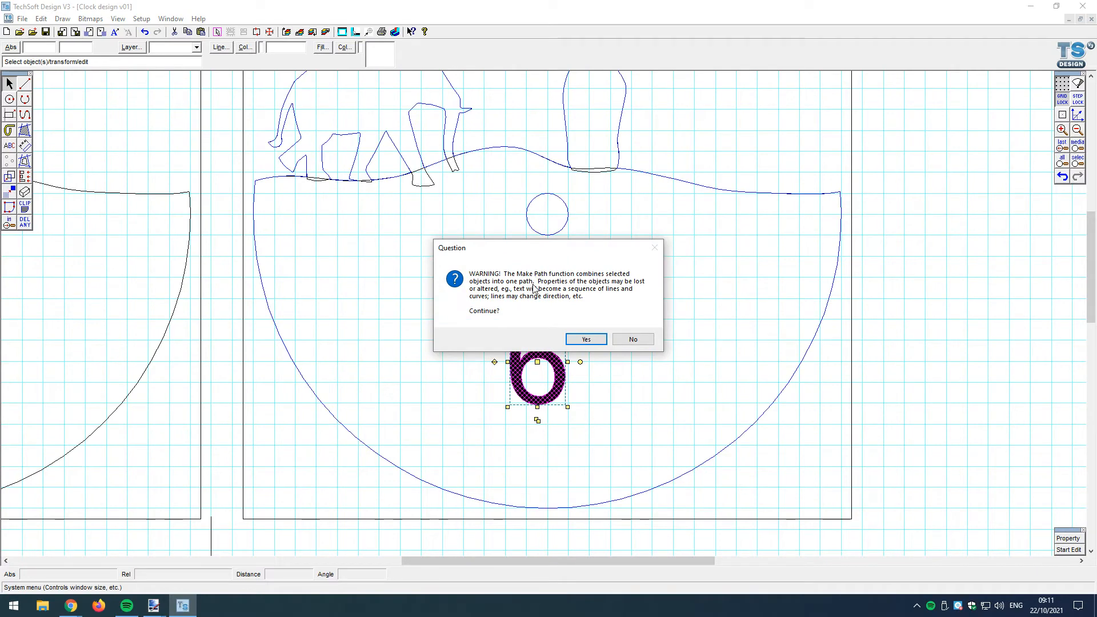
left_click(631, 339)
left_click(1074, 546)
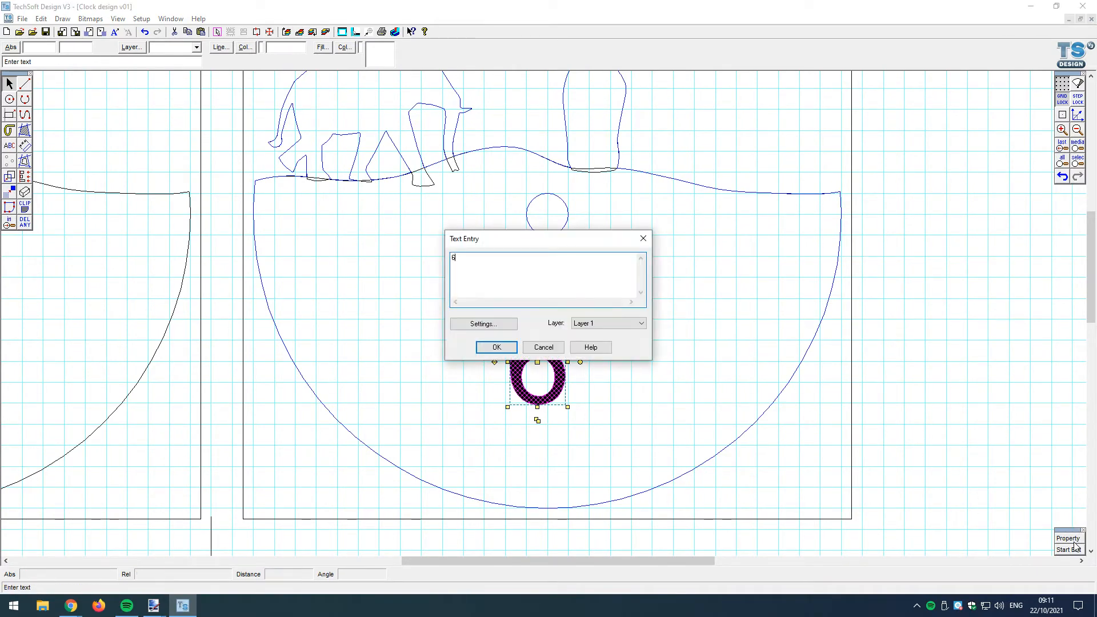
left_click_drag(526, 239, 475, 202)
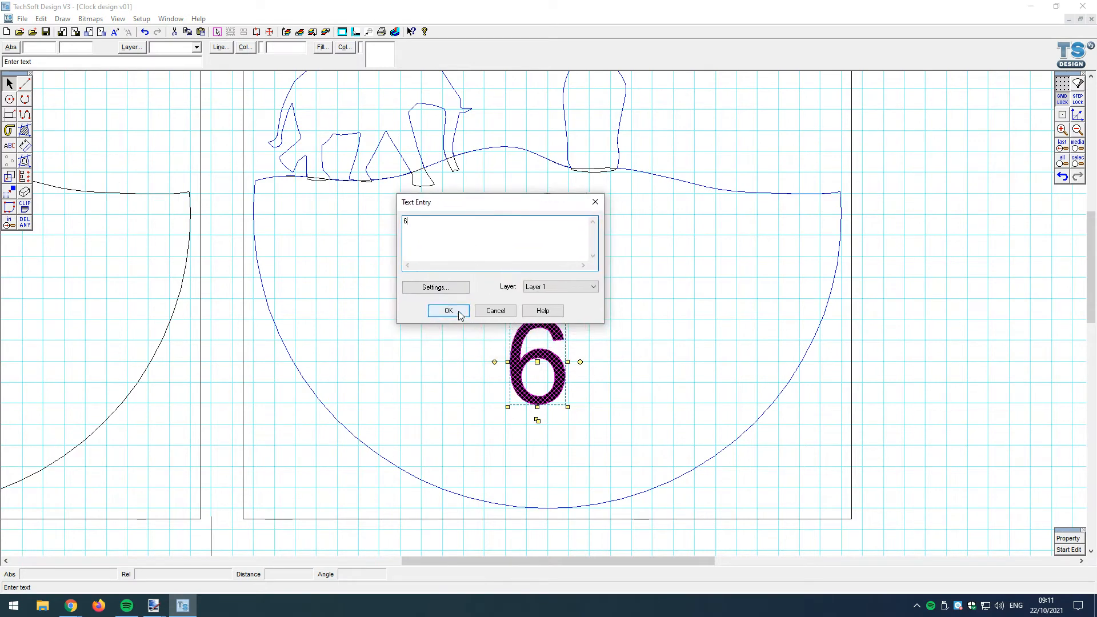
left_click(448, 310)
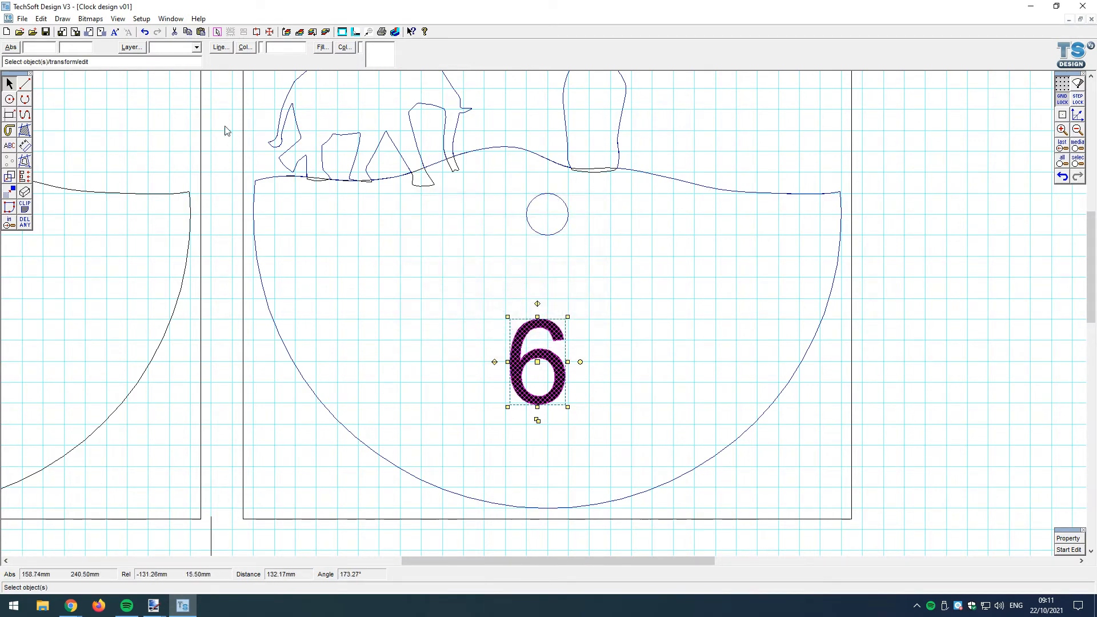
Convert the 6 into a path and check its path properties without changing them
left_click(41, 19)
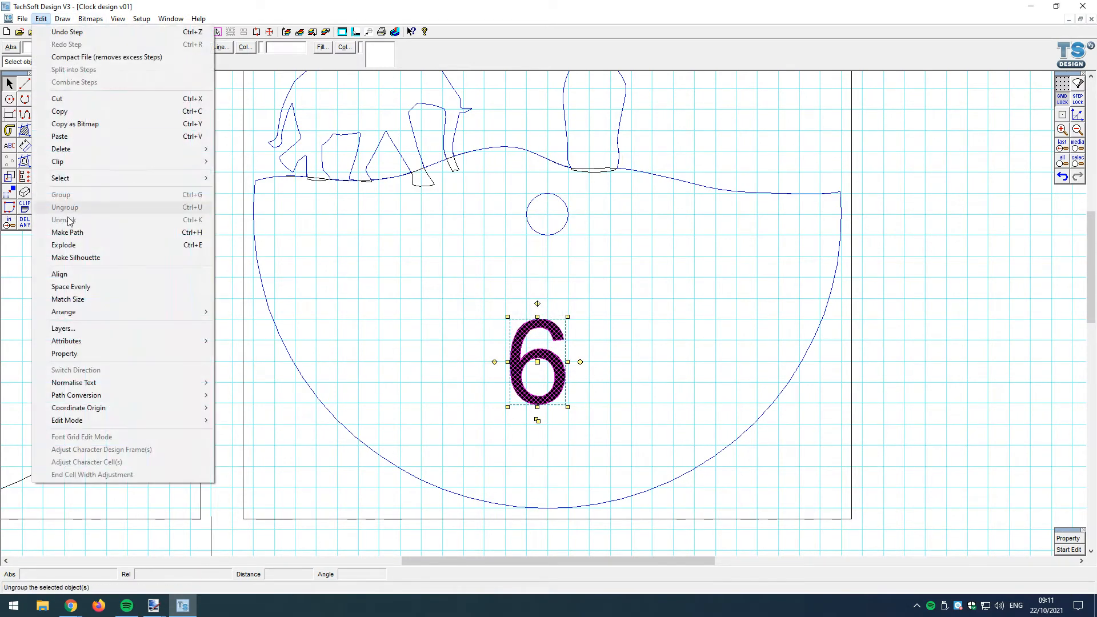
left_click(83, 233)
left_click(583, 339)
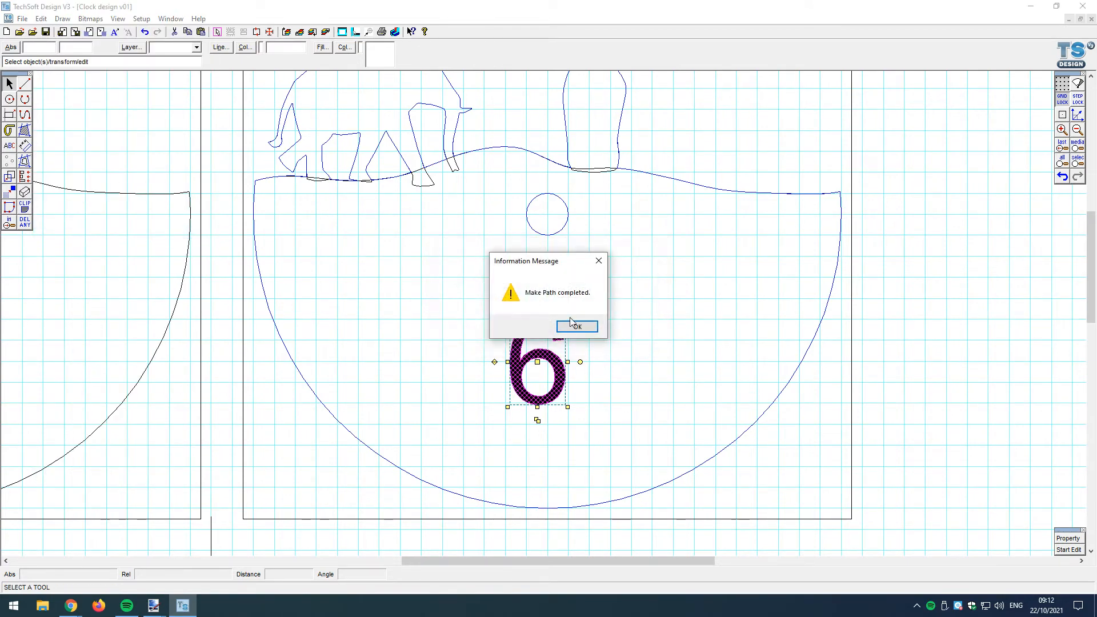
left_click(570, 326)
left_click(1068, 538)
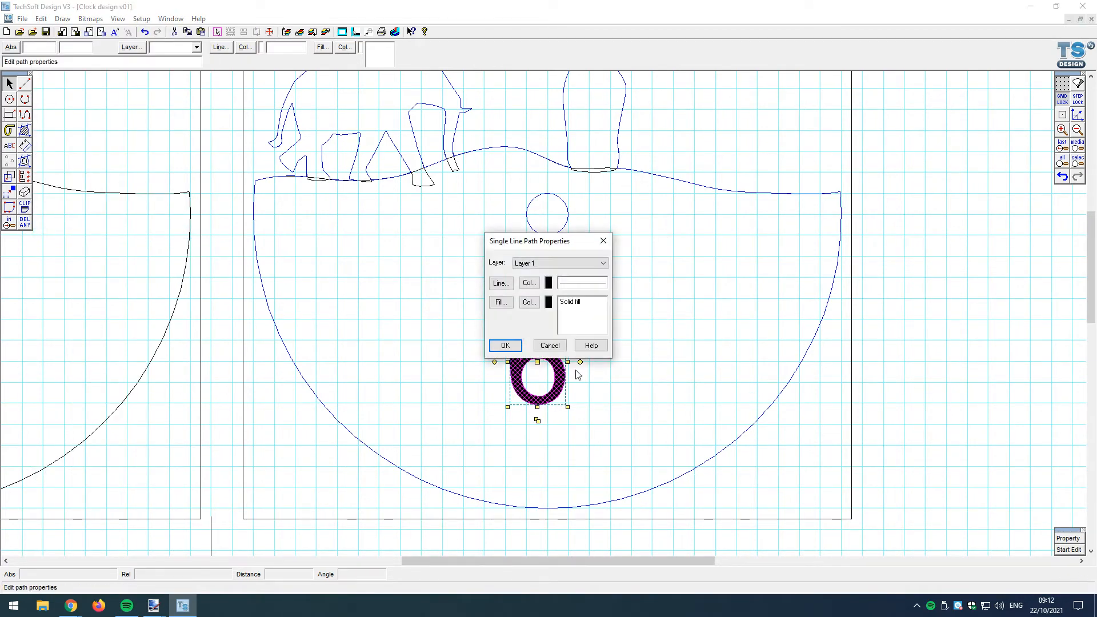
left_click(548, 345)
Edit the 6's nodes, stretching the end of its upper curve outward into a long point, and reopen its nodes for editing
left_click(1067, 549)
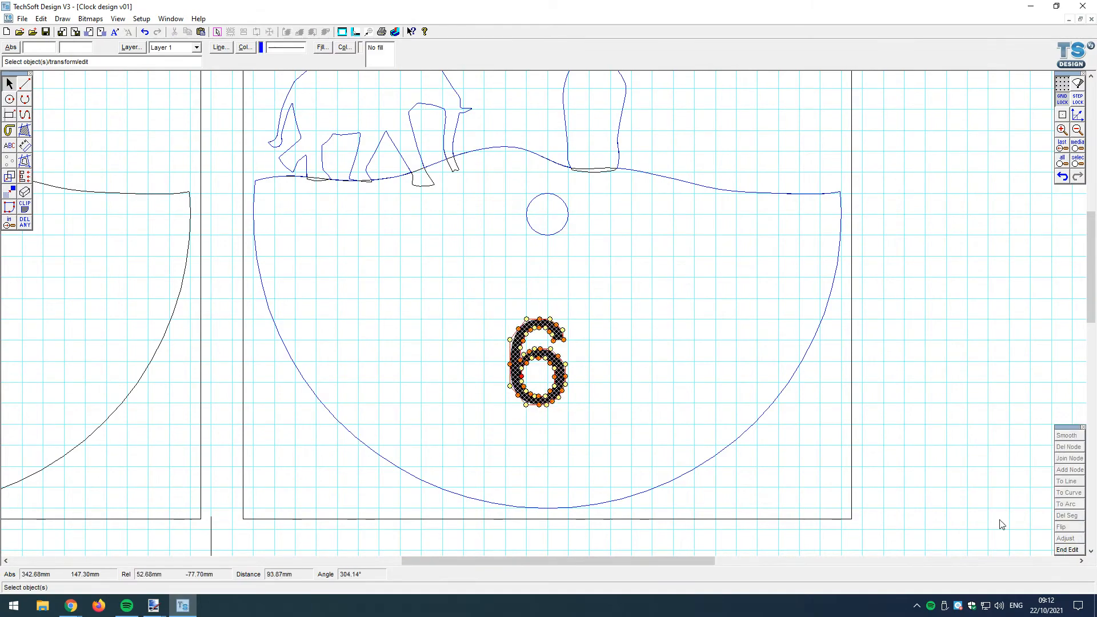
scroll(539, 334, "up", 3)
left_click_drag(529, 323, 714, 407)
left_click(824, 444)
scroll(824, 444, "down", 3)
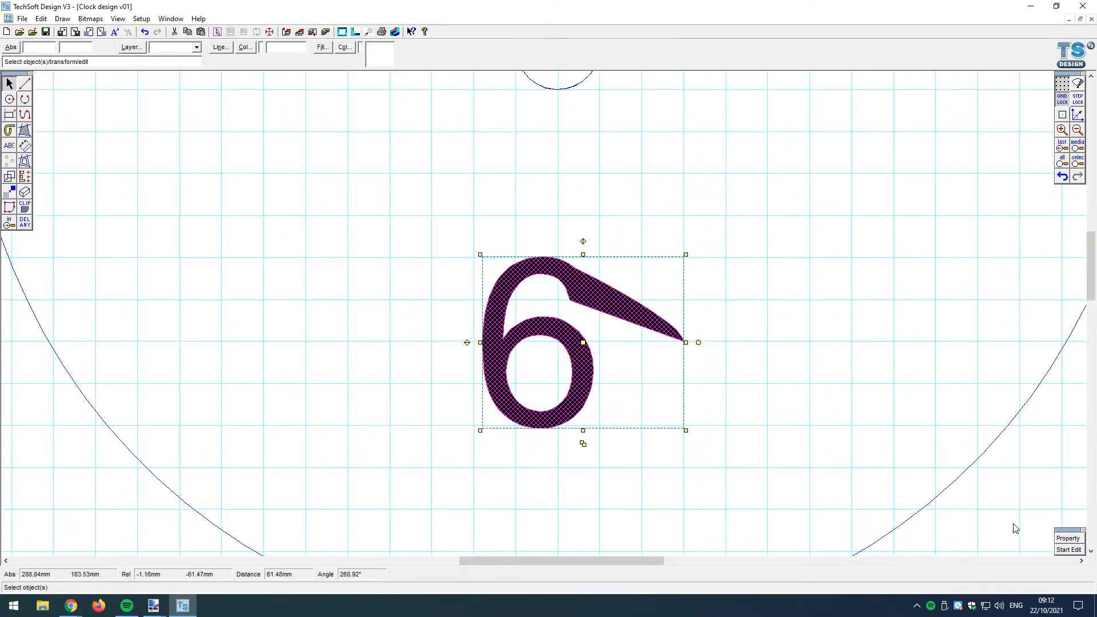
left_click(1067, 549)
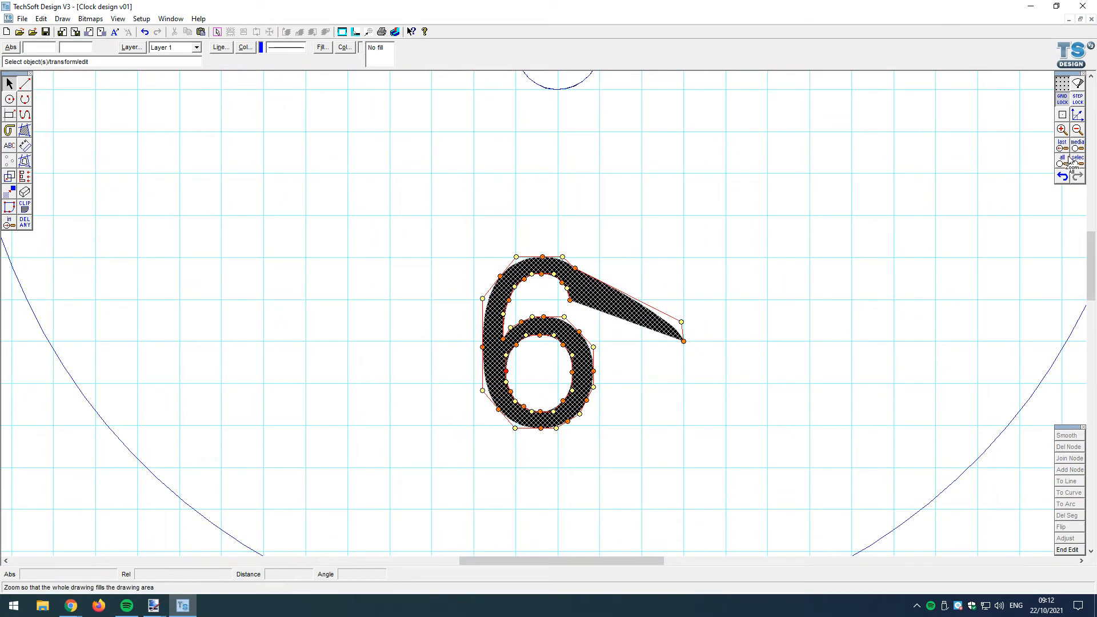
Undo the node stretch on the 6 and draw a narrow black rectangle about 1.6 by 5.2 mm across the top of its lower loop
key("ctrl+z")
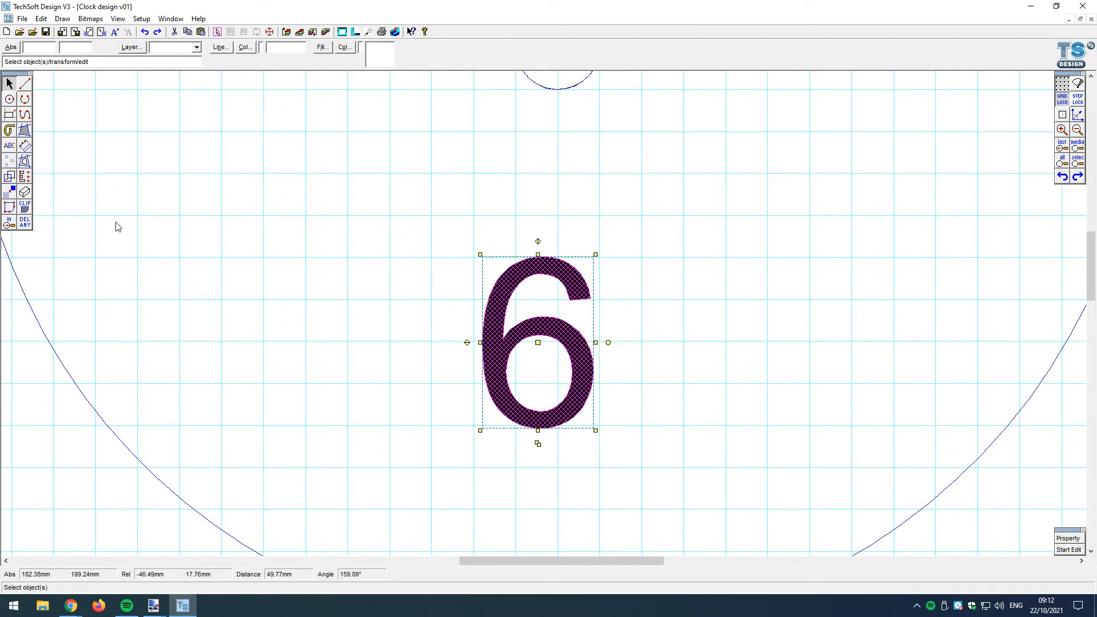
left_click(9, 114)
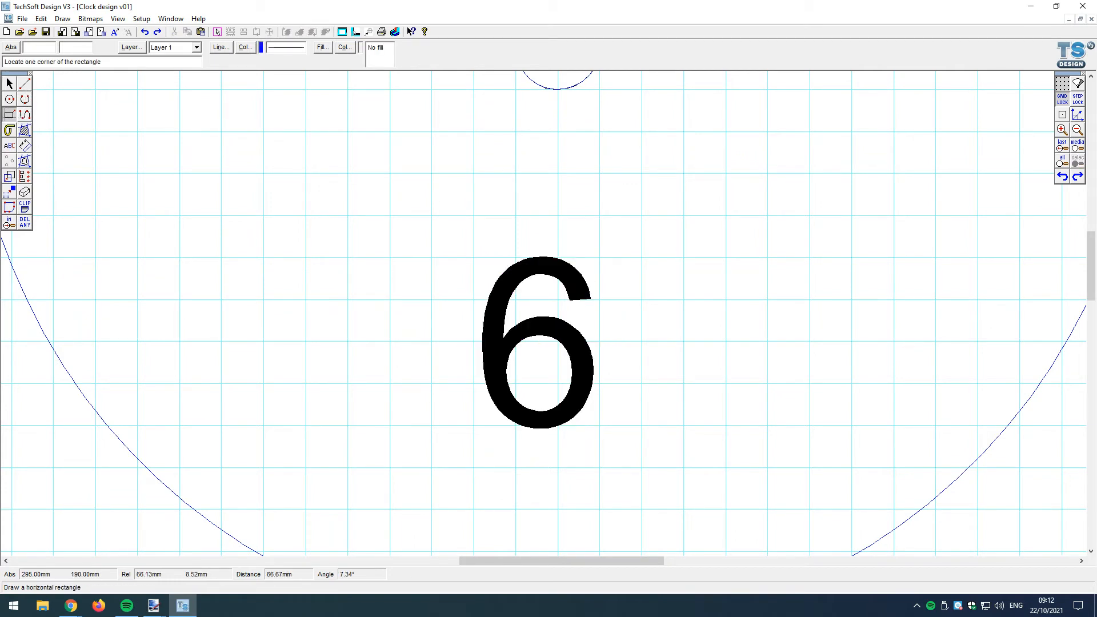
left_click(1078, 100)
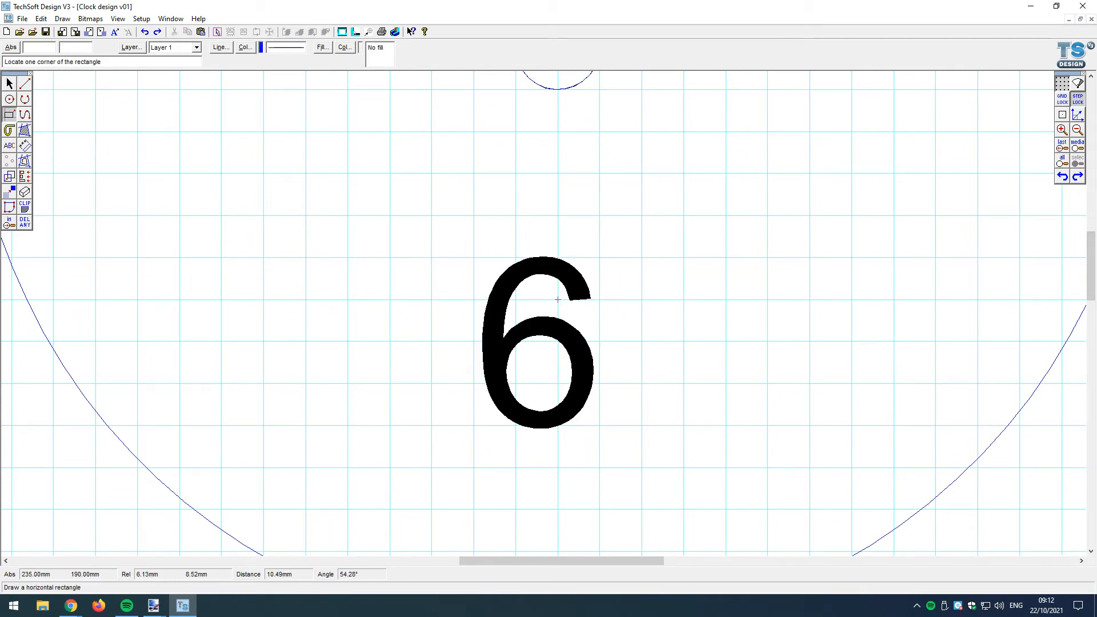
left_click(245, 47)
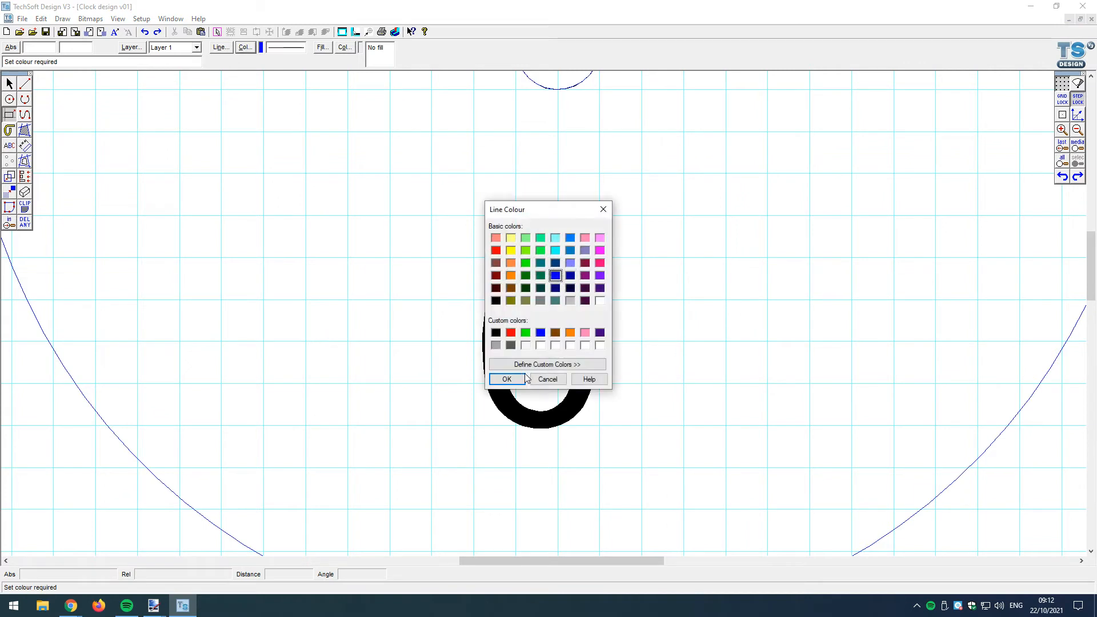
left_click(494, 333)
left_click(506, 379)
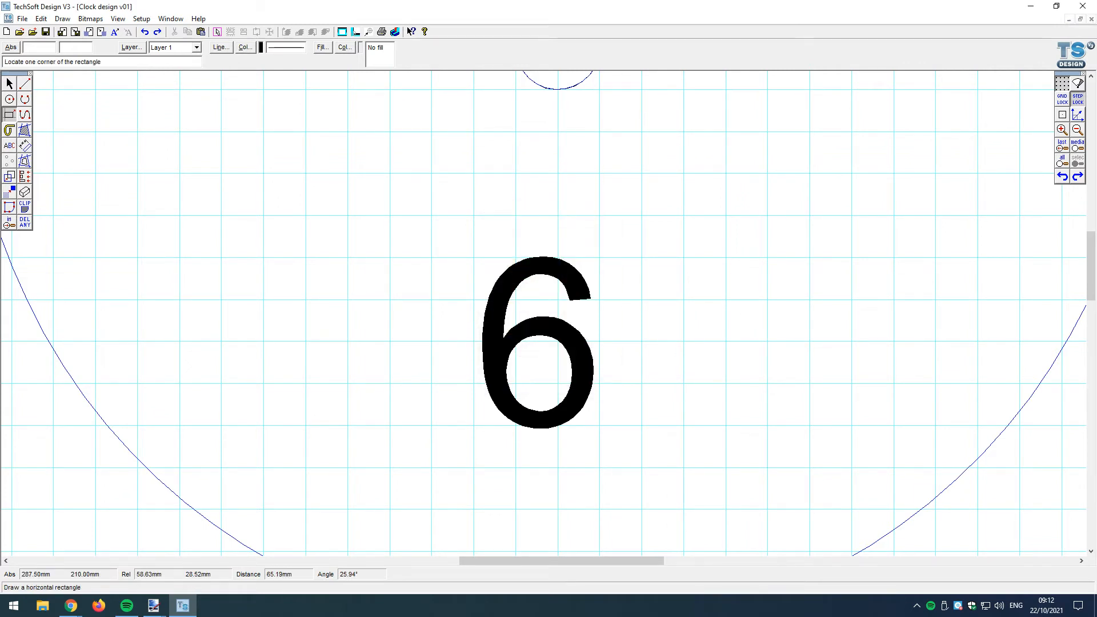
left_click(533, 306)
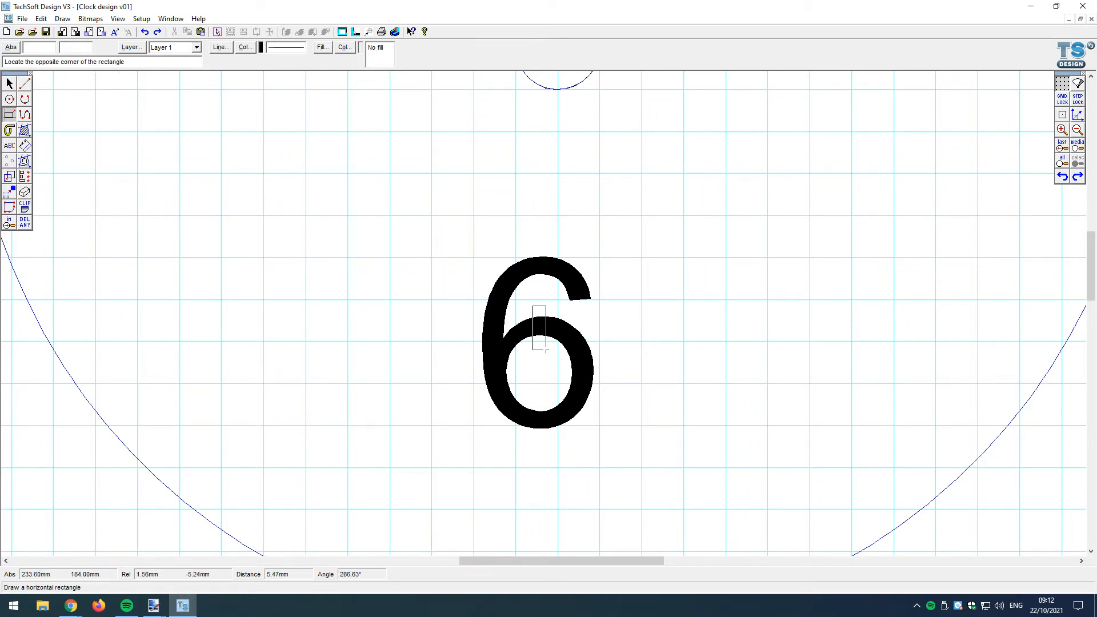
left_click(546, 350)
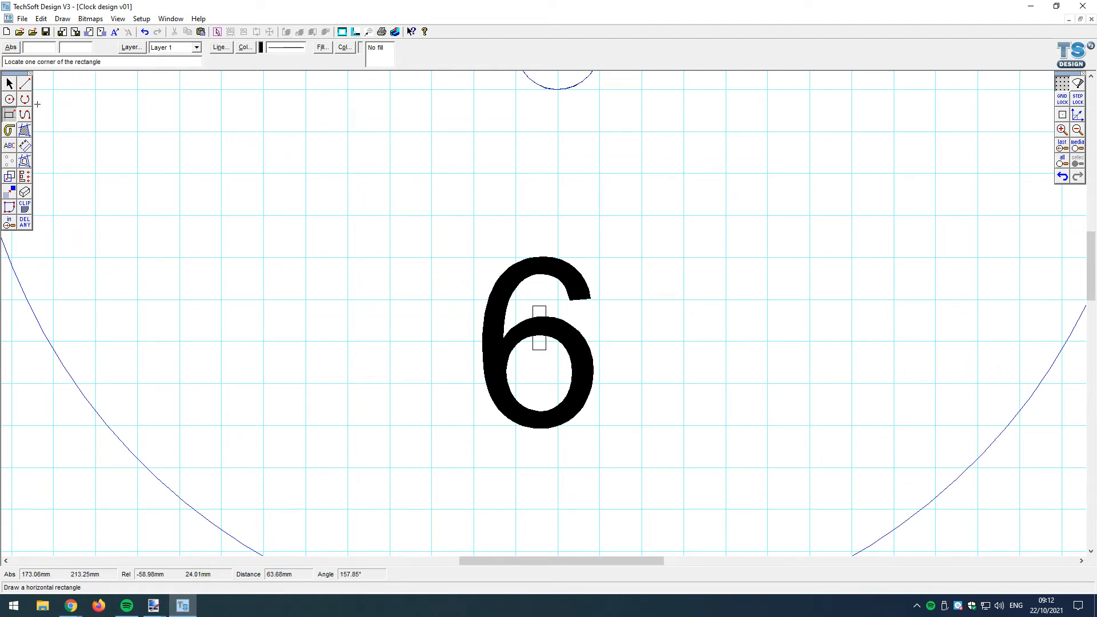
right_click(37, 104)
Set the 6 to no fill and delete the segments where the rectangle crosses it, leaving an open gap through the loop's top
left_click(567, 276)
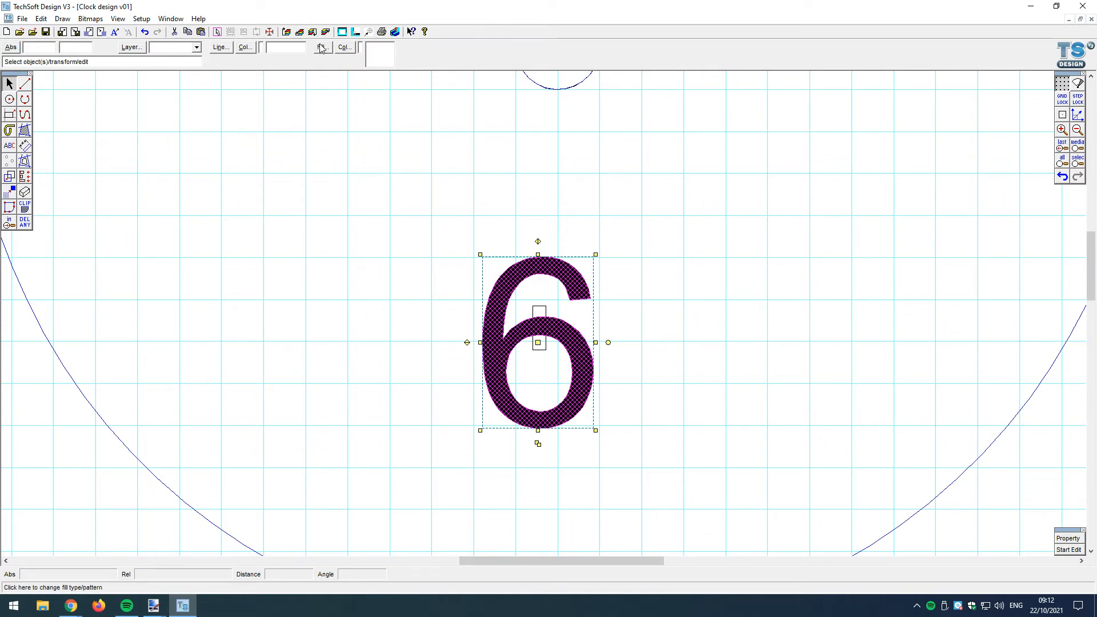
left_click(322, 47)
left_click(331, 155)
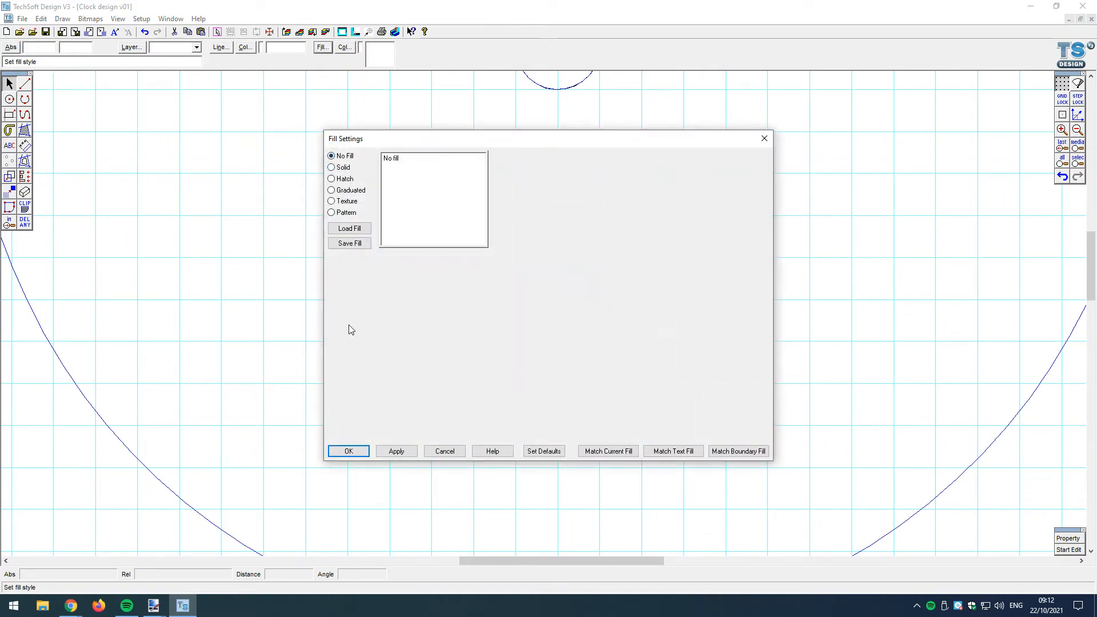
left_click(349, 451)
left_click(24, 222)
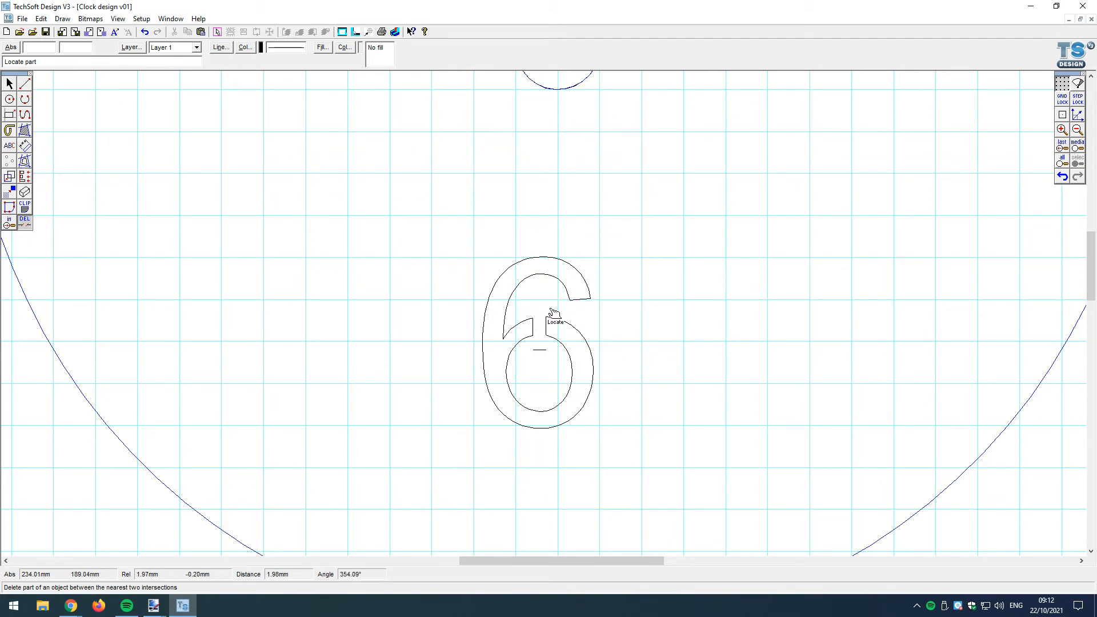
left_click(543, 353)
Combine all the remaining line pieces of the 6 into one path
left_click(9, 83)
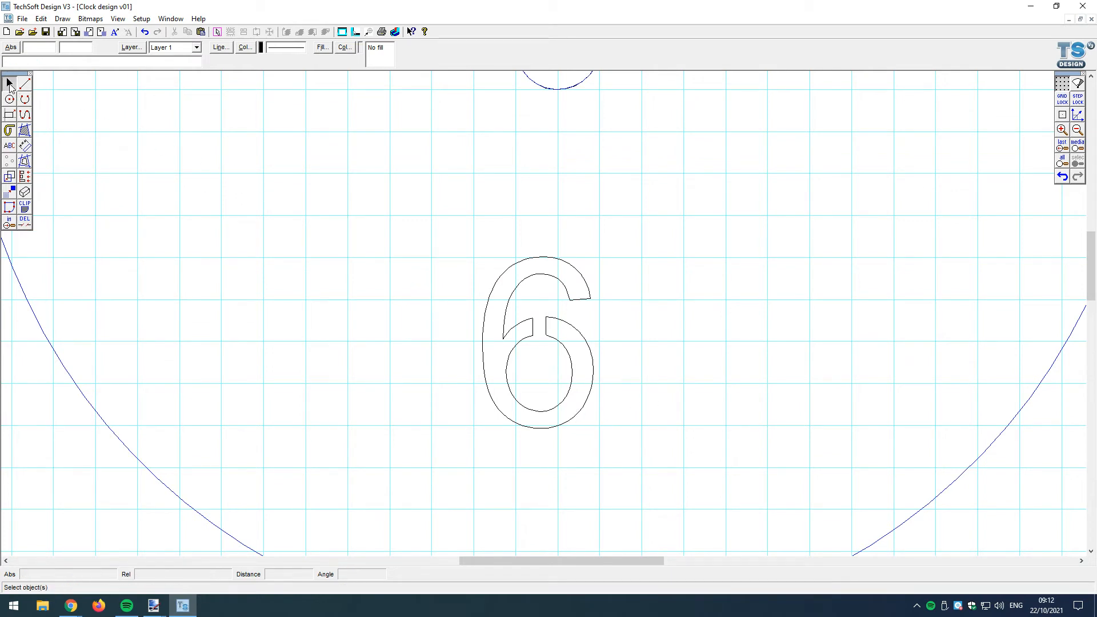
left_click_drag(432, 191, 647, 489)
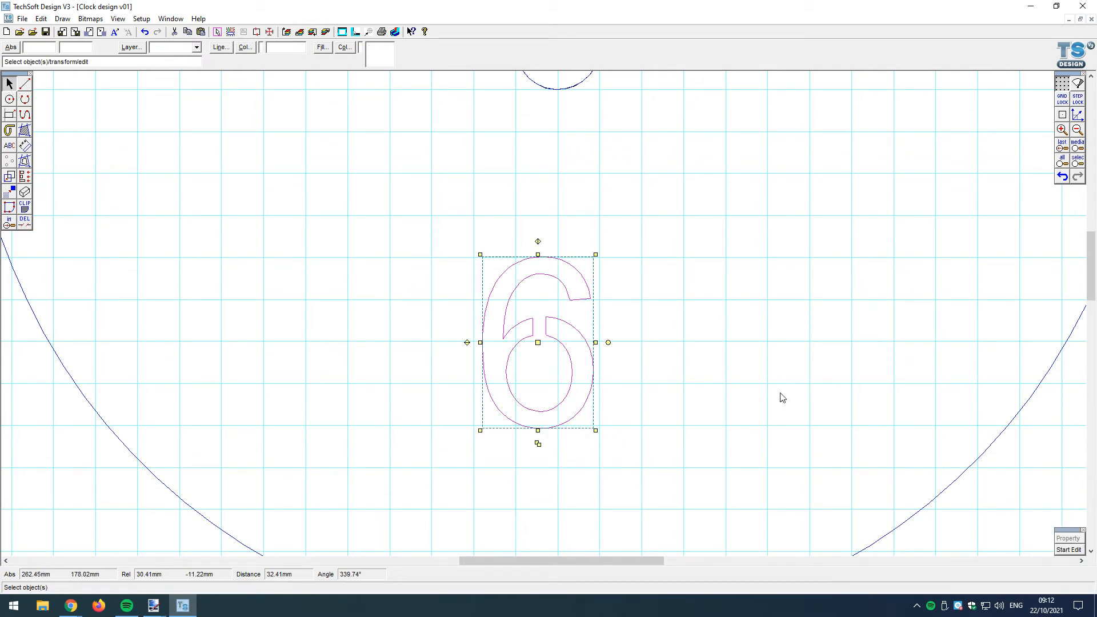
left_click_drag(443, 231, 693, 555)
left_click(546, 326)
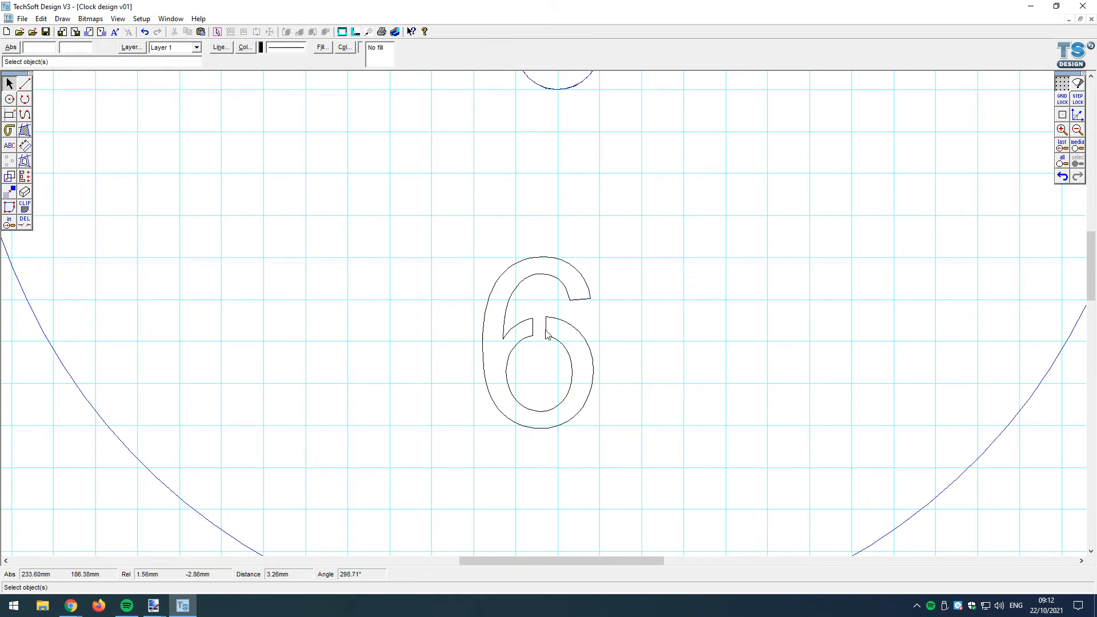
left_click_drag(395, 226, 707, 539)
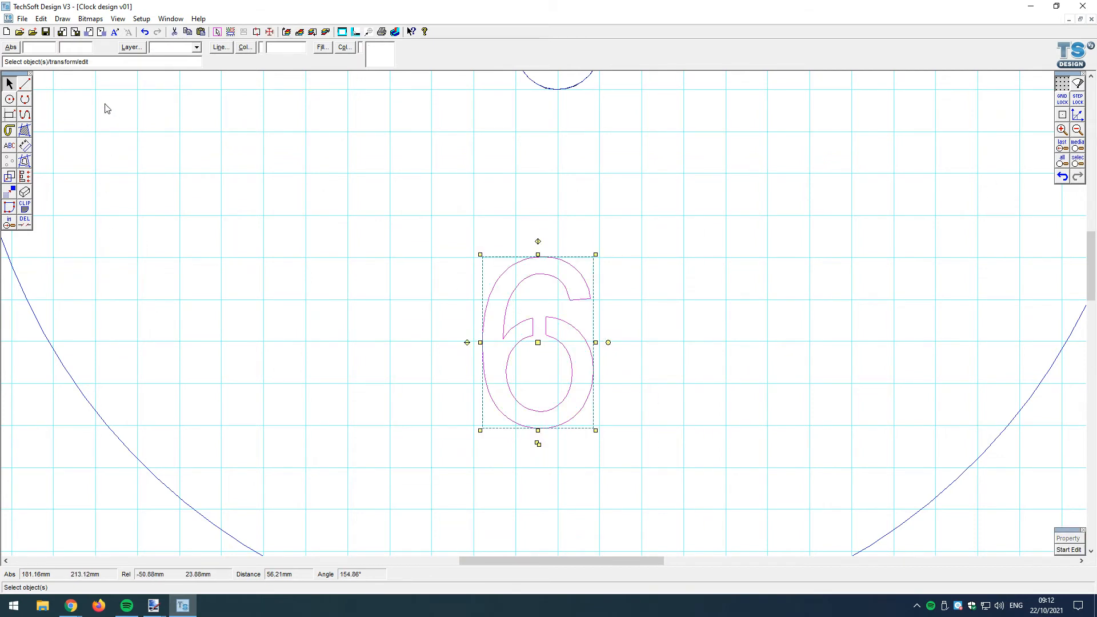
left_click(41, 18)
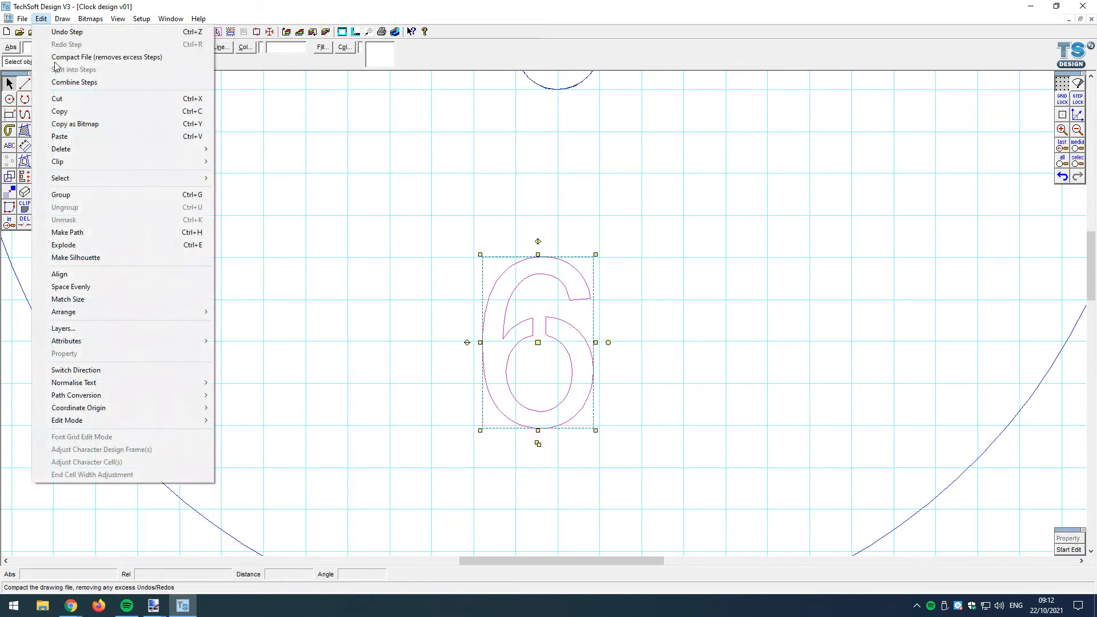
left_click(86, 235)
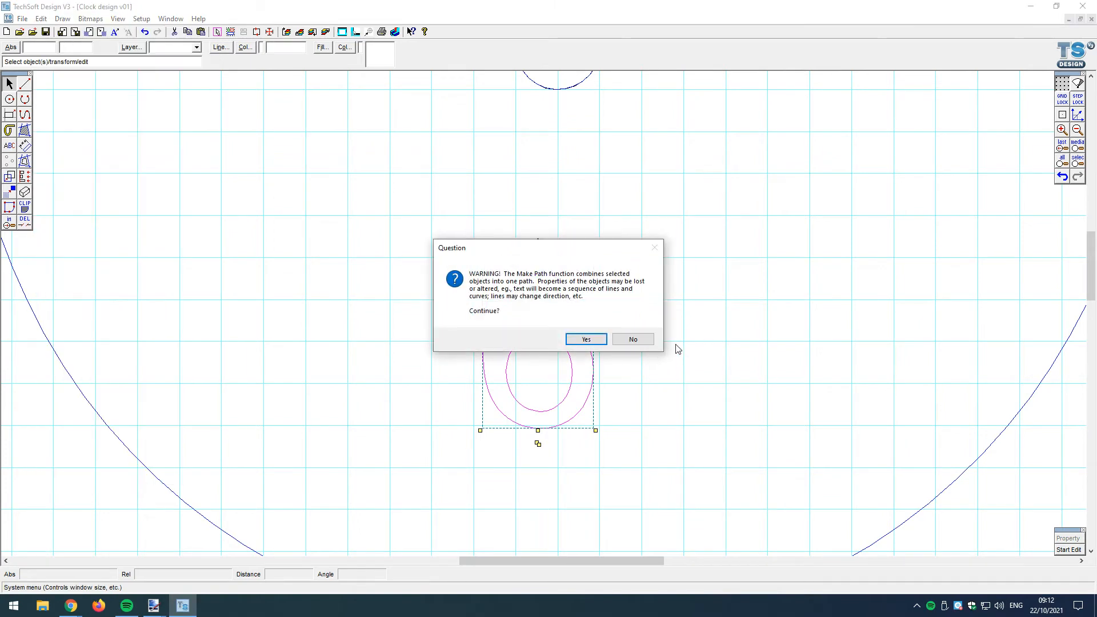
left_click(591, 338)
left_click(575, 325)
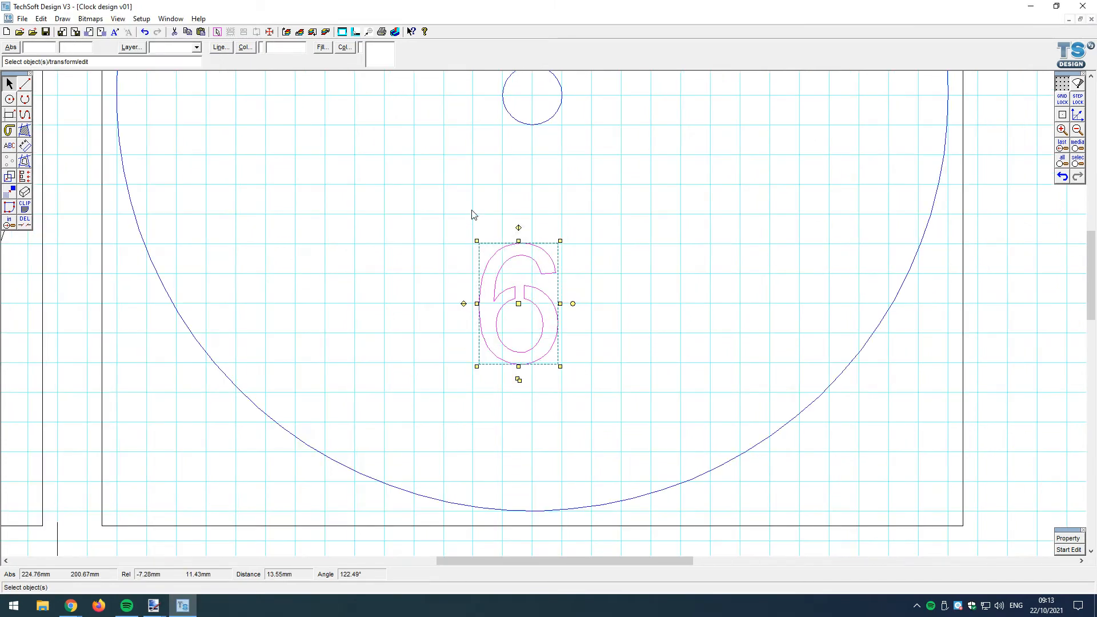
Move the 6 down towards the clock's lower edge and draw a vertical guide line about 10 mm long beneath the centre hole
scroll(473, 347, "down", 1)
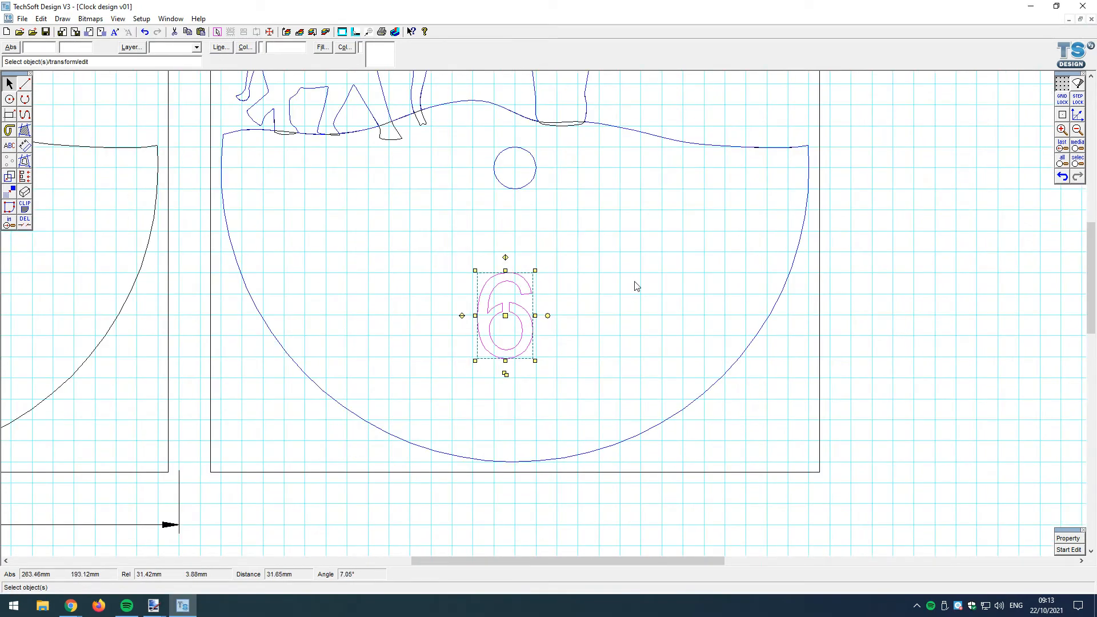
left_click_drag(506, 315, 478, 377)
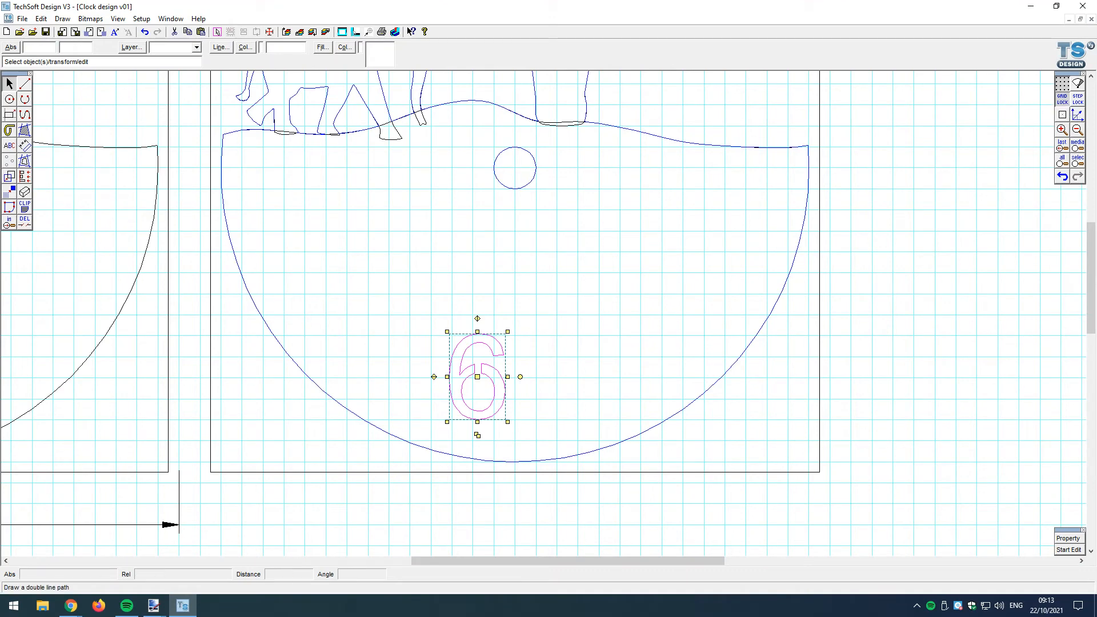
left_click(24, 83)
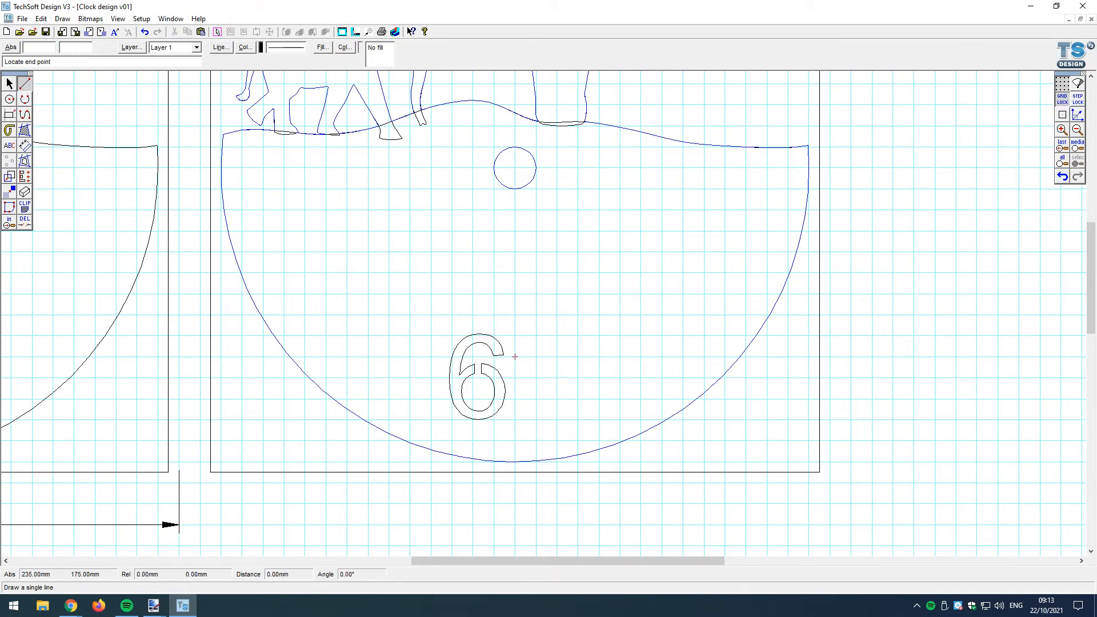
left_click(9, 84)
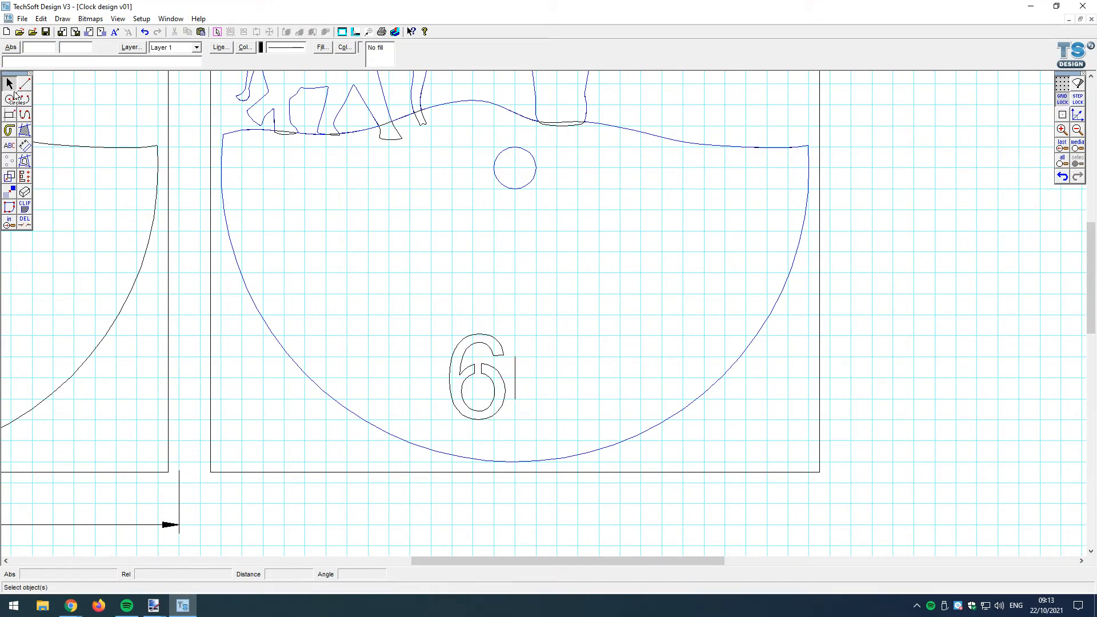
Snap the centre of the 6 to the guide line's lower end, and delete the guide line
left_click(472, 377)
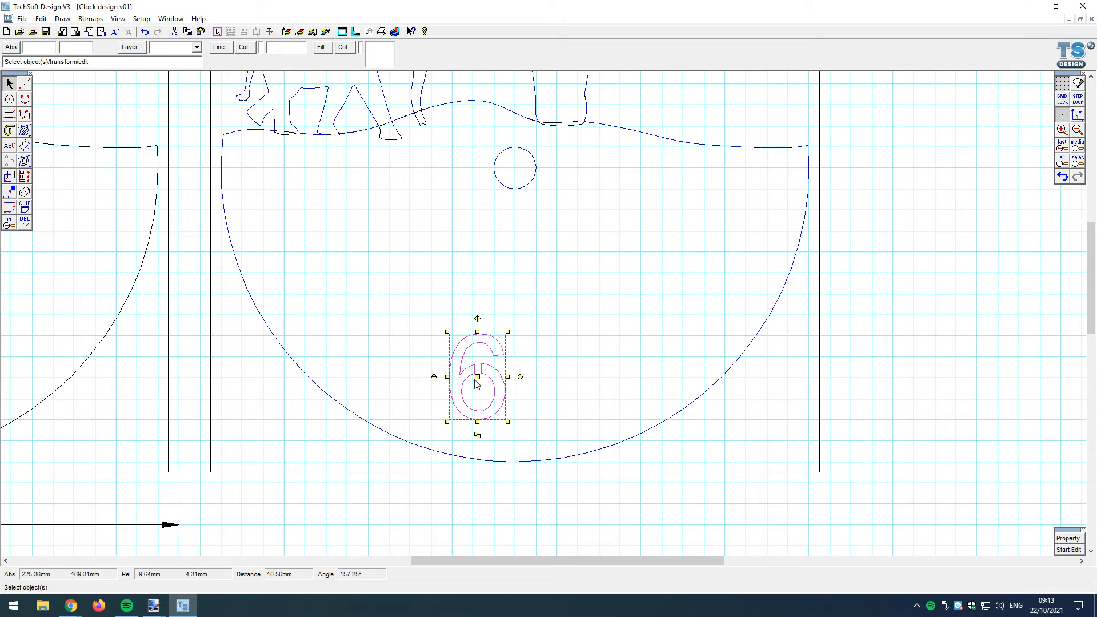
left_click_drag(476, 376, 513, 398)
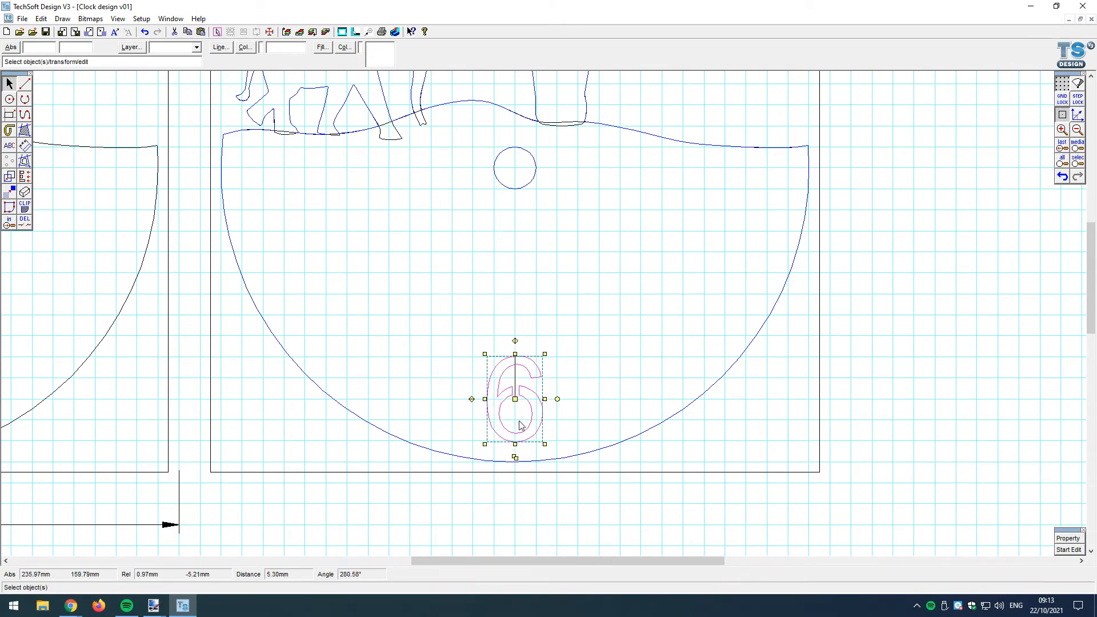
scroll(531, 403, "up", 4)
scroll(411, 386, "down", 2)
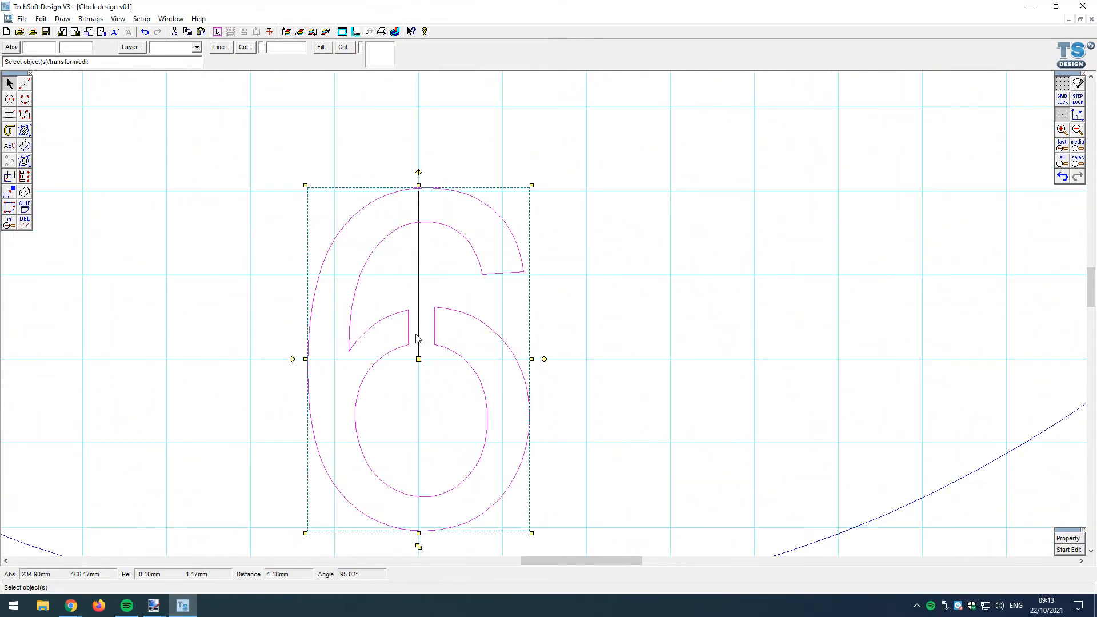
left_click(419, 287)
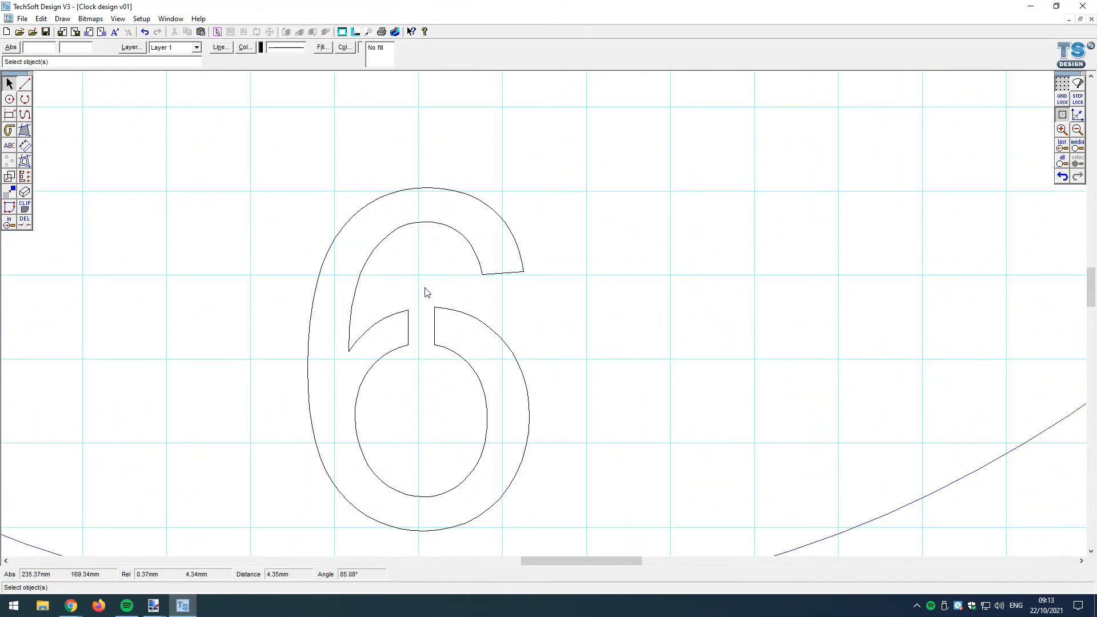
scroll(425, 293, "down", 4)
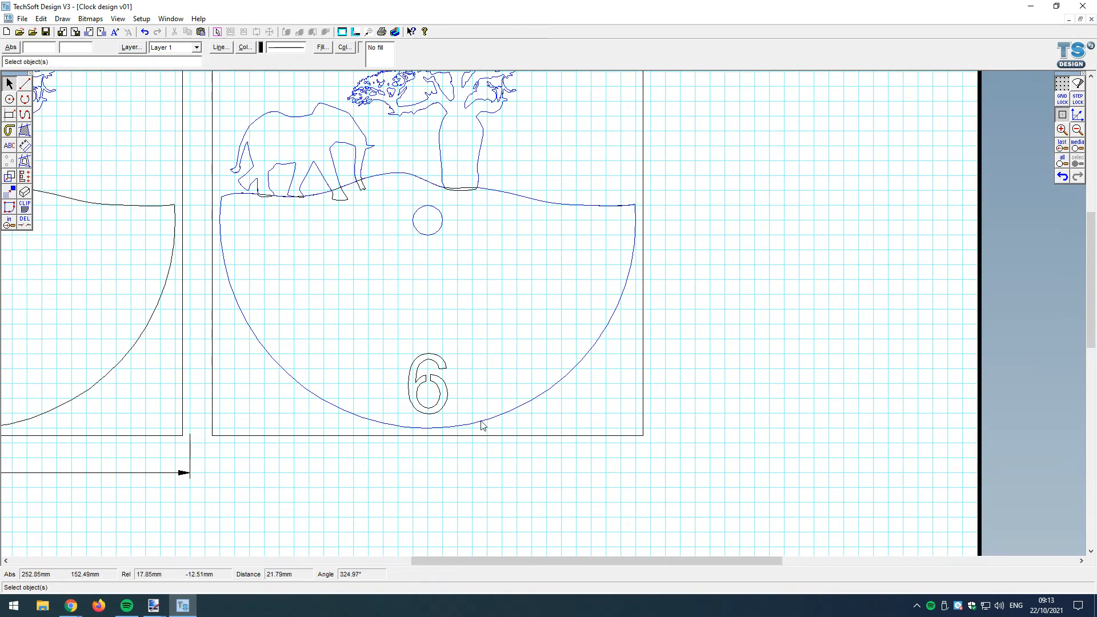
Set the line colour of the 6 on the duplicate's clock face to blue
scroll(549, 501, "down", 1)
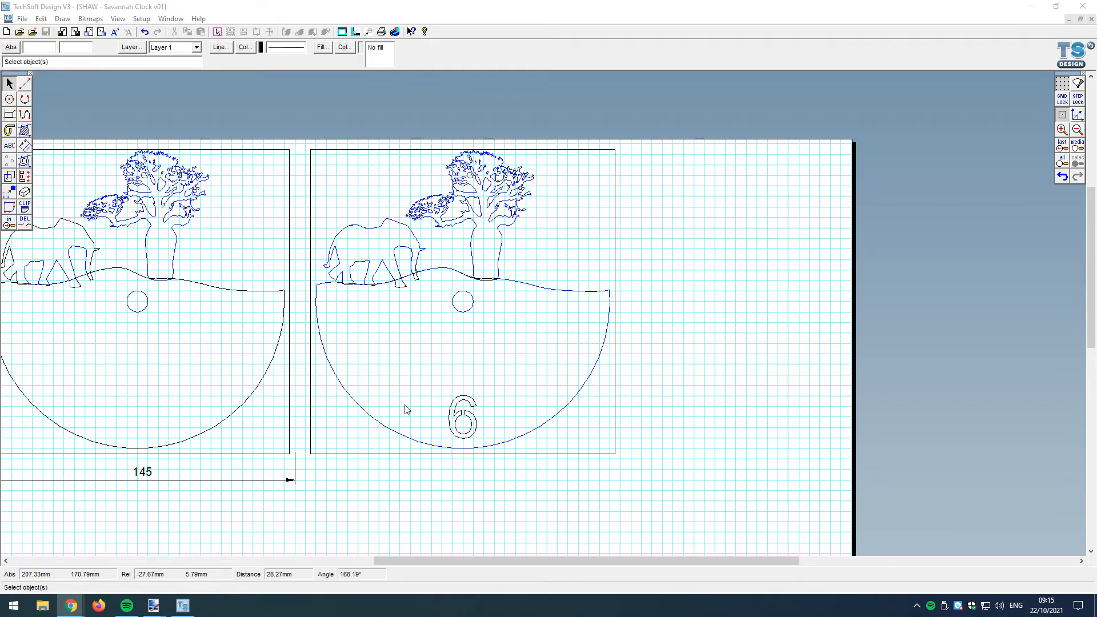
left_click_drag(439, 385, 491, 452)
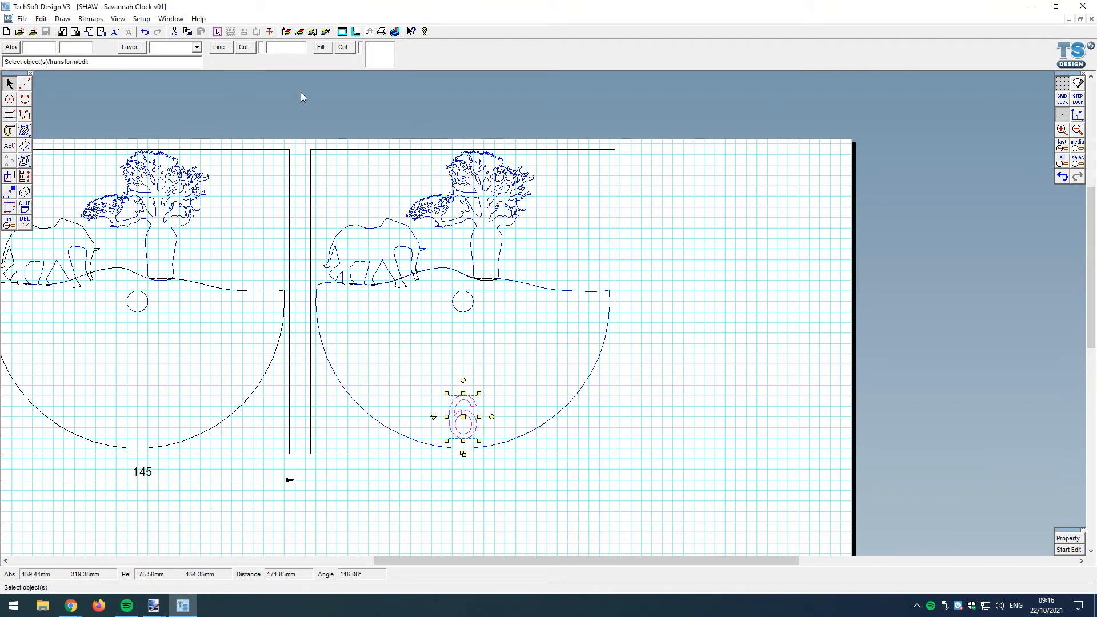
left_click(246, 48)
left_click(506, 379)
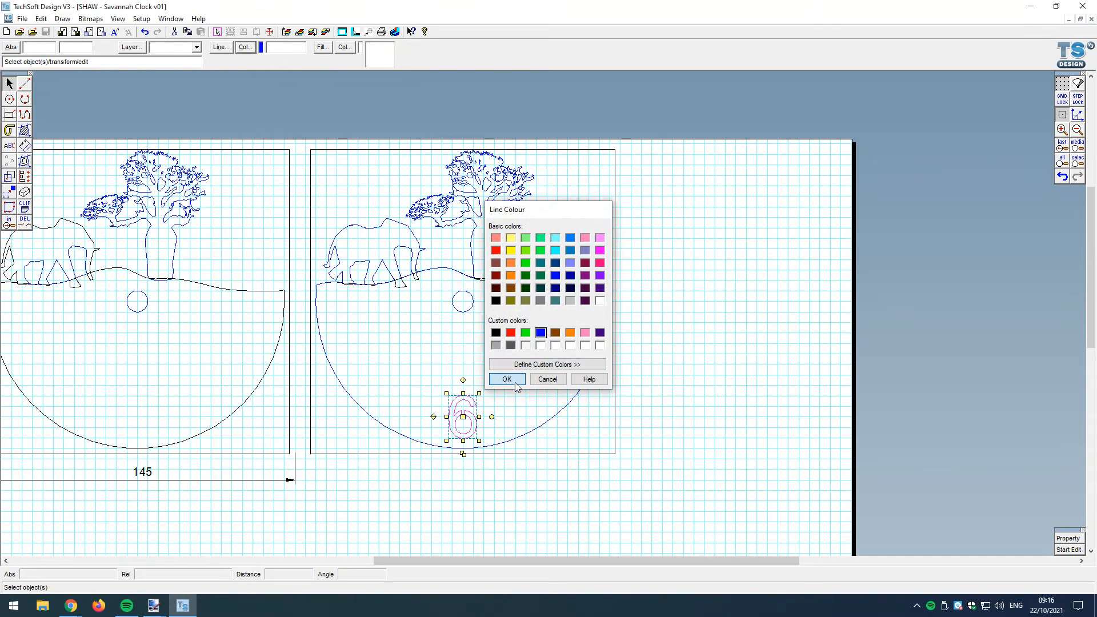
left_click(755, 393)
Bring the duplicate's blue clock outline to the front of the drawing order, and select the 6 and the outline to check them
left_click(586, 398)
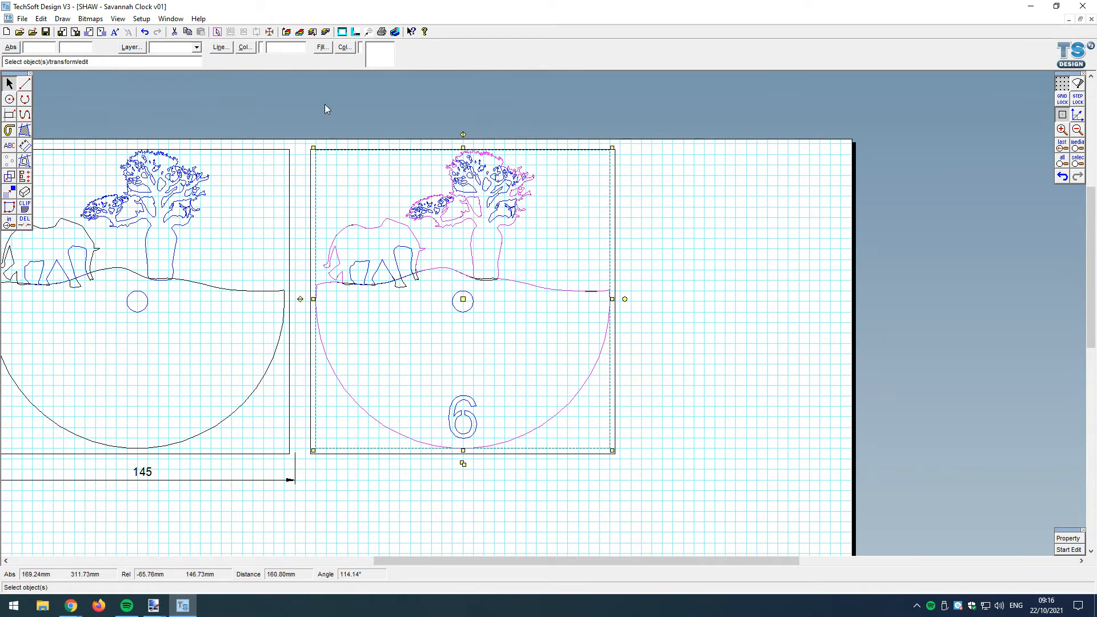
left_click(290, 33)
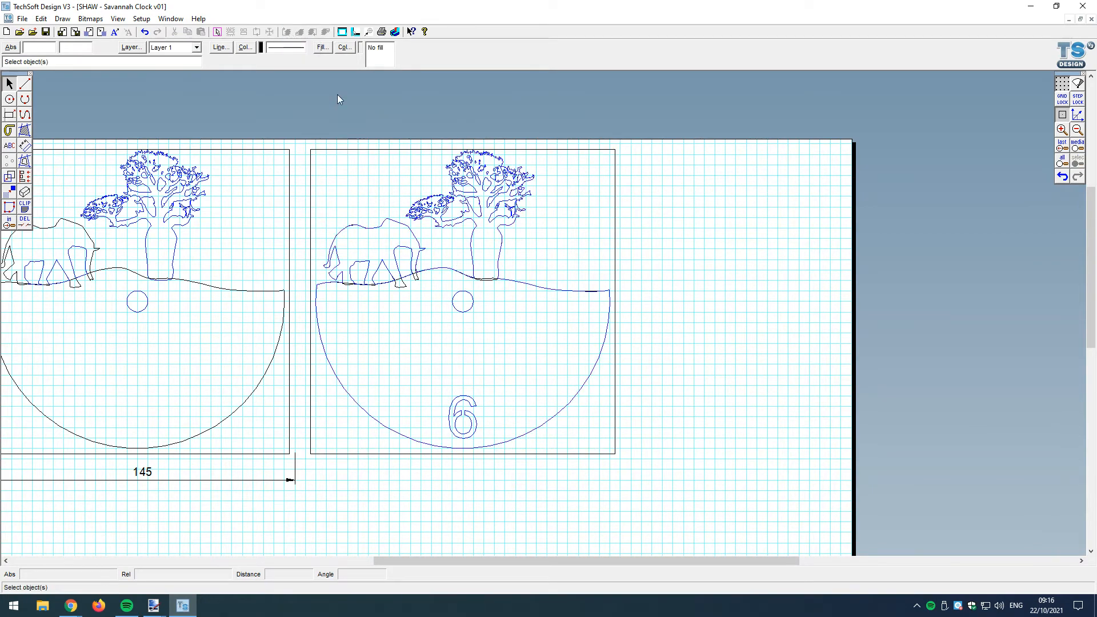
left_click(472, 415)
left_click(531, 429)
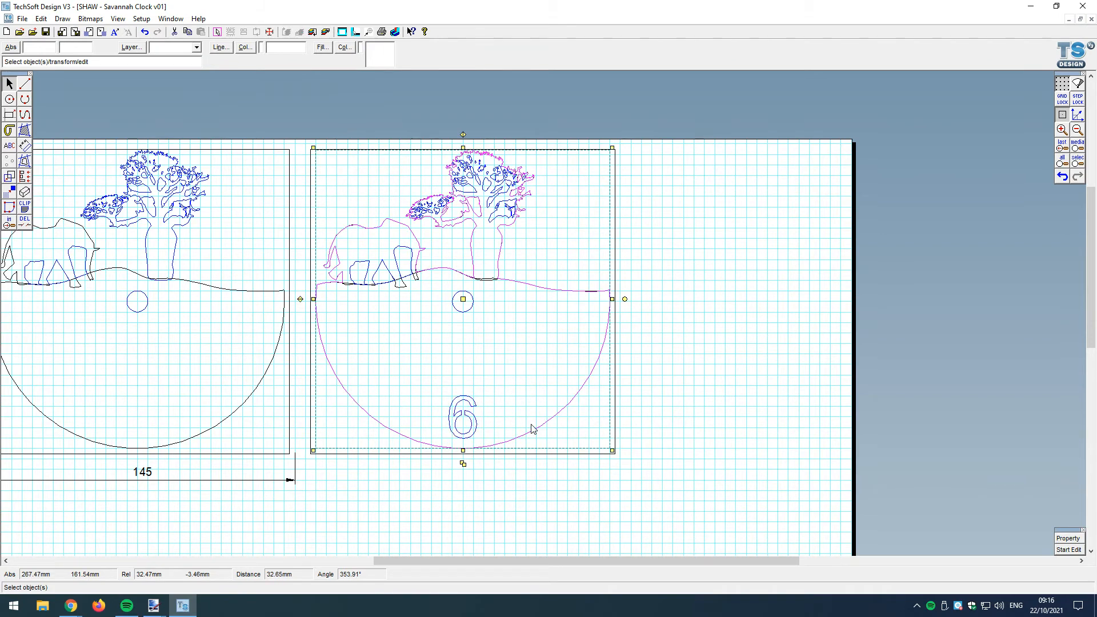
left_click(699, 332)
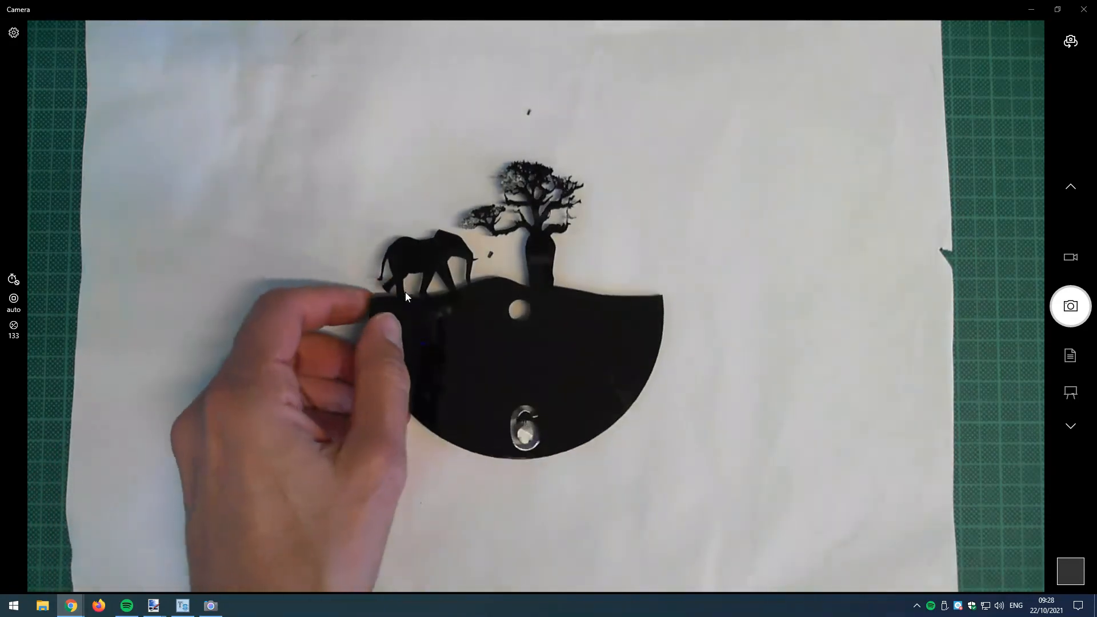
Switch back to TechSoft Design and select the tree on the original clock to examine it
left_click(182, 605)
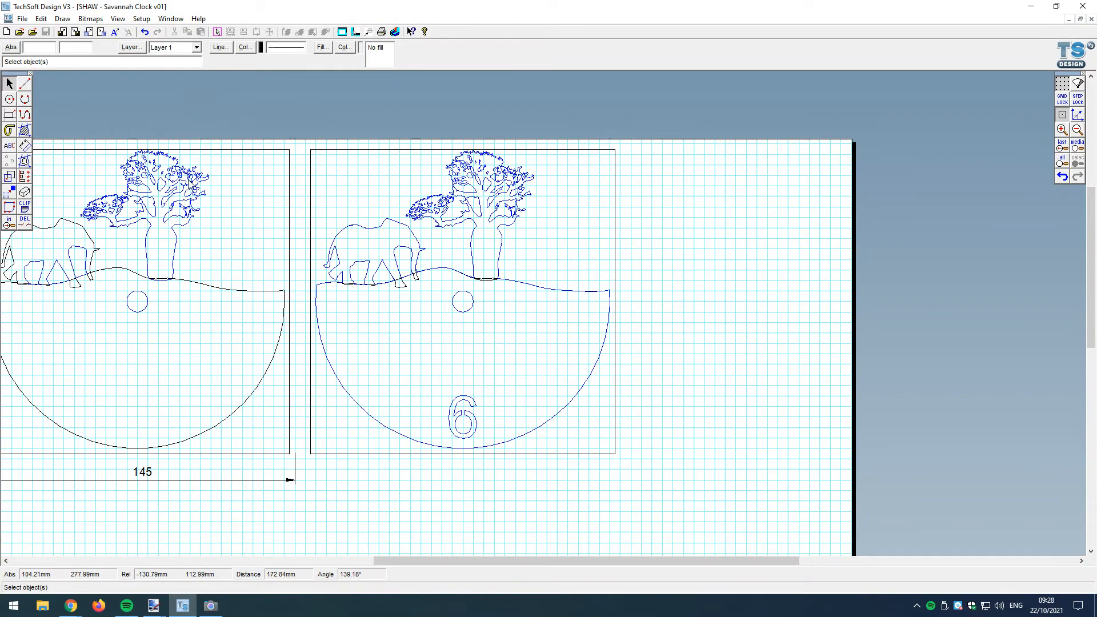
left_click(174, 189)
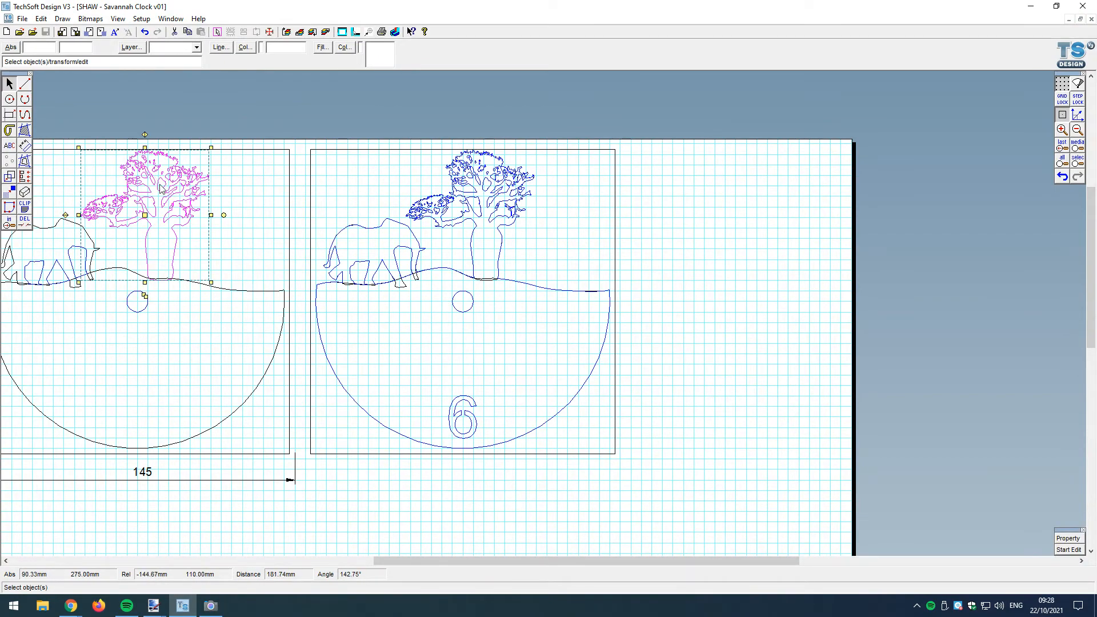
Set the line colour of the tree on the original clock to black
scroll(91, 171, "up", 2)
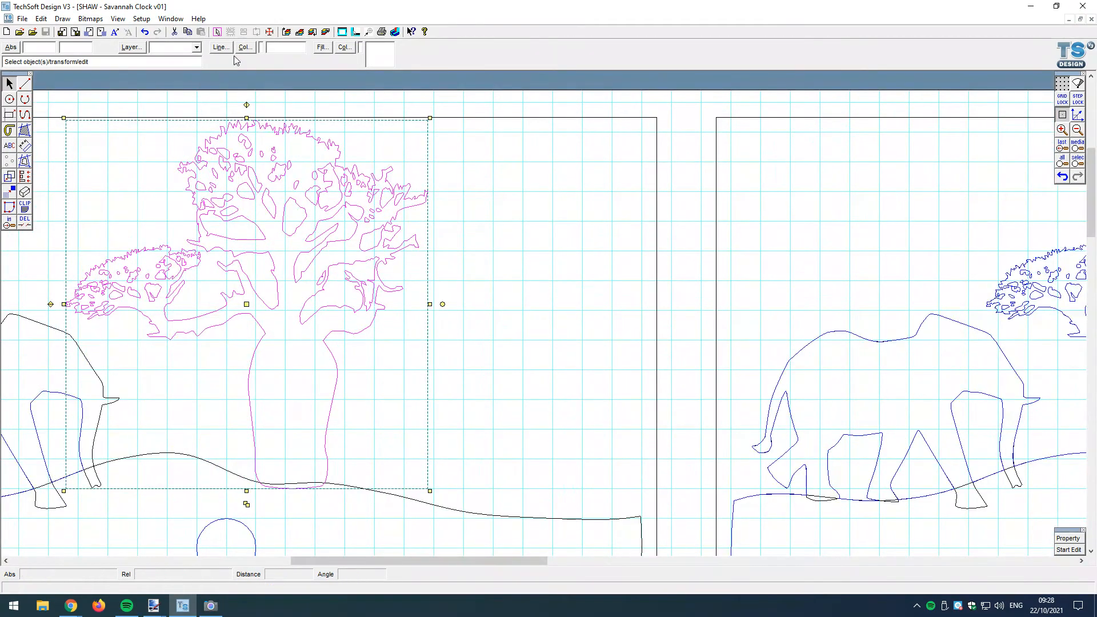
left_click(245, 47)
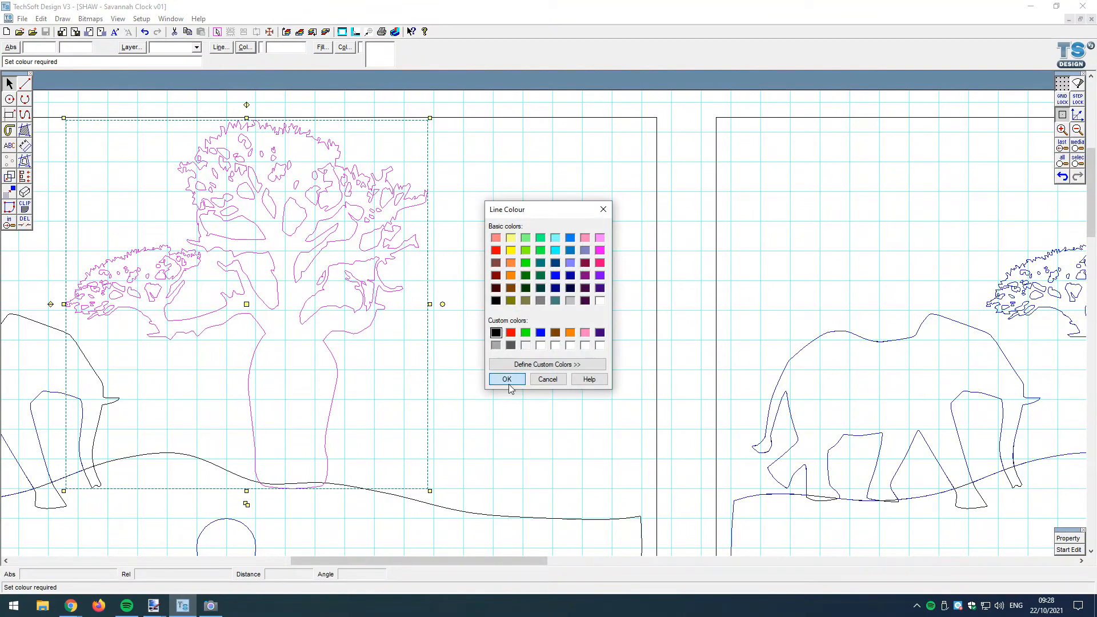
left_click(506, 379)
left_click(331, 221)
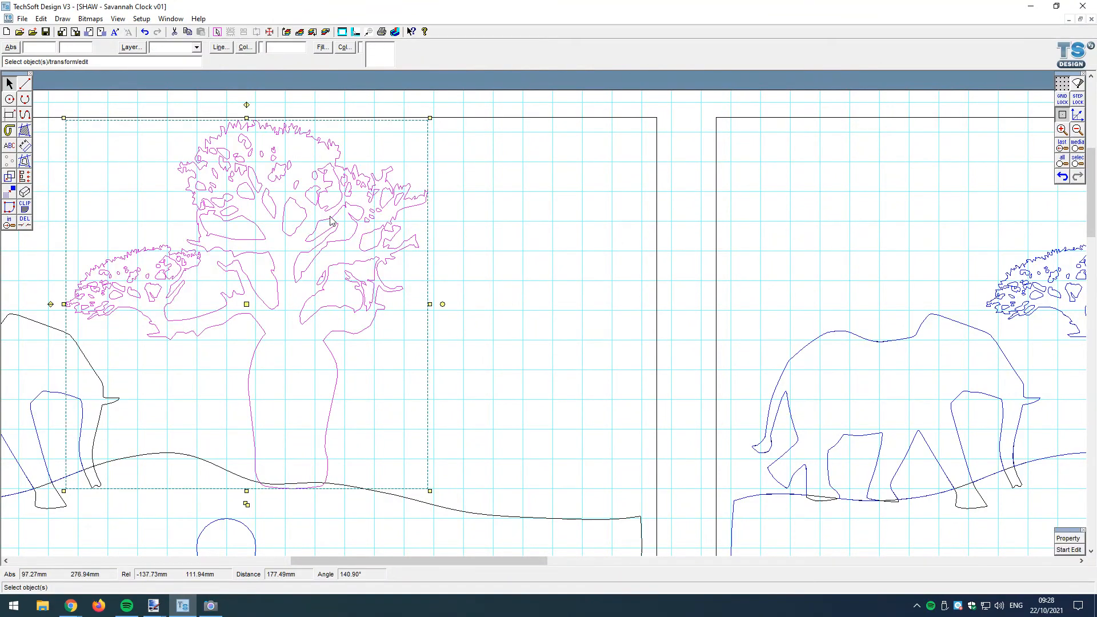
left_click(523, 234)
scroll(401, 194, "up", 1)
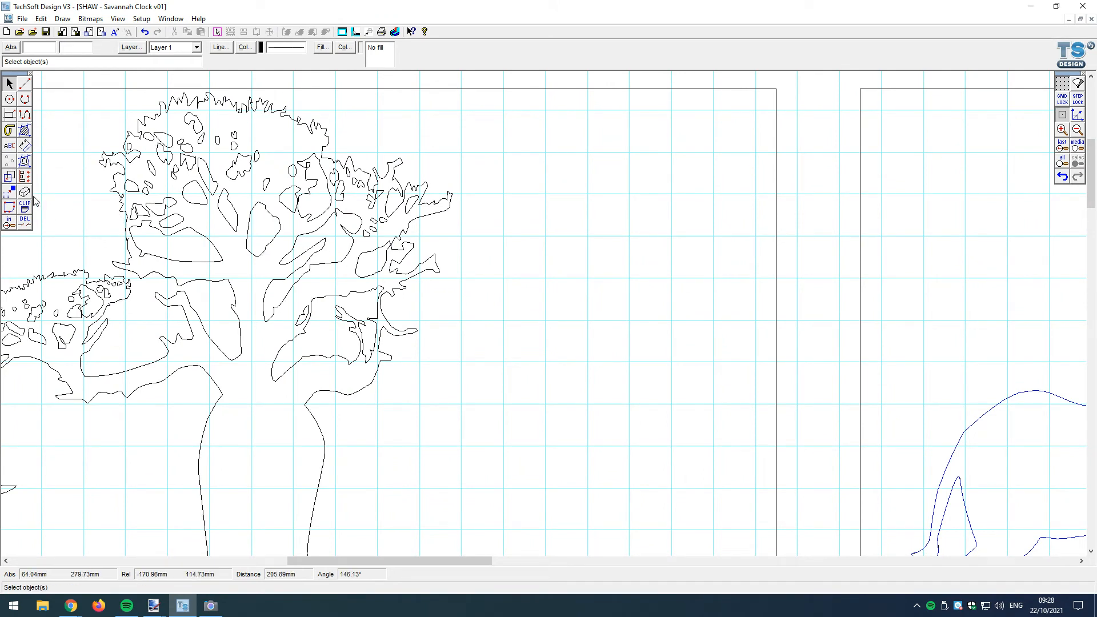
left_click(24, 161)
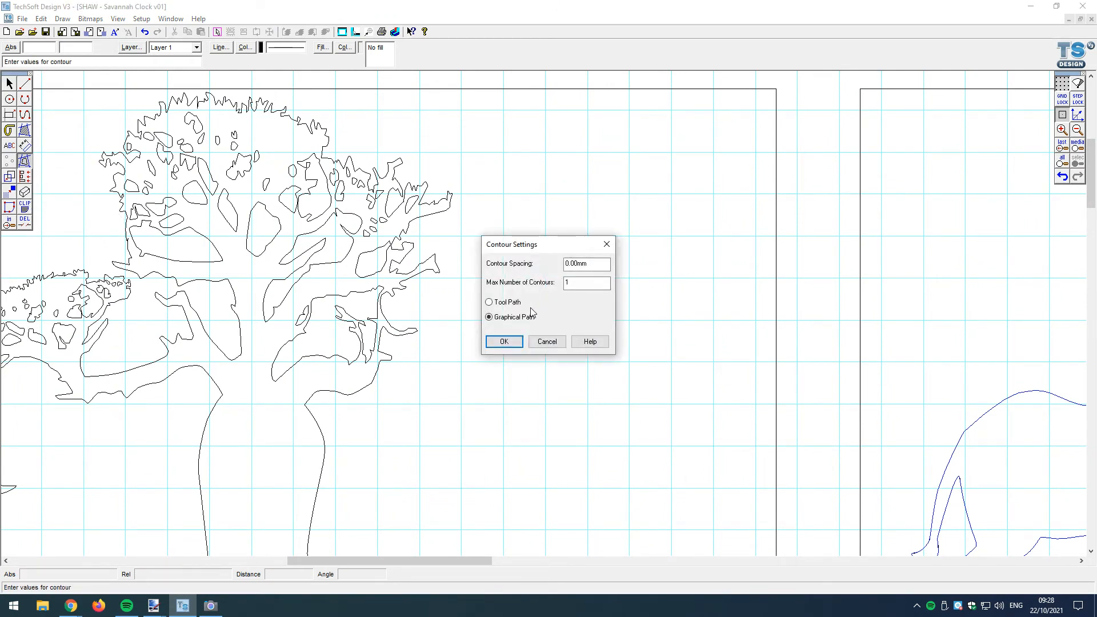
left_click(504, 341)
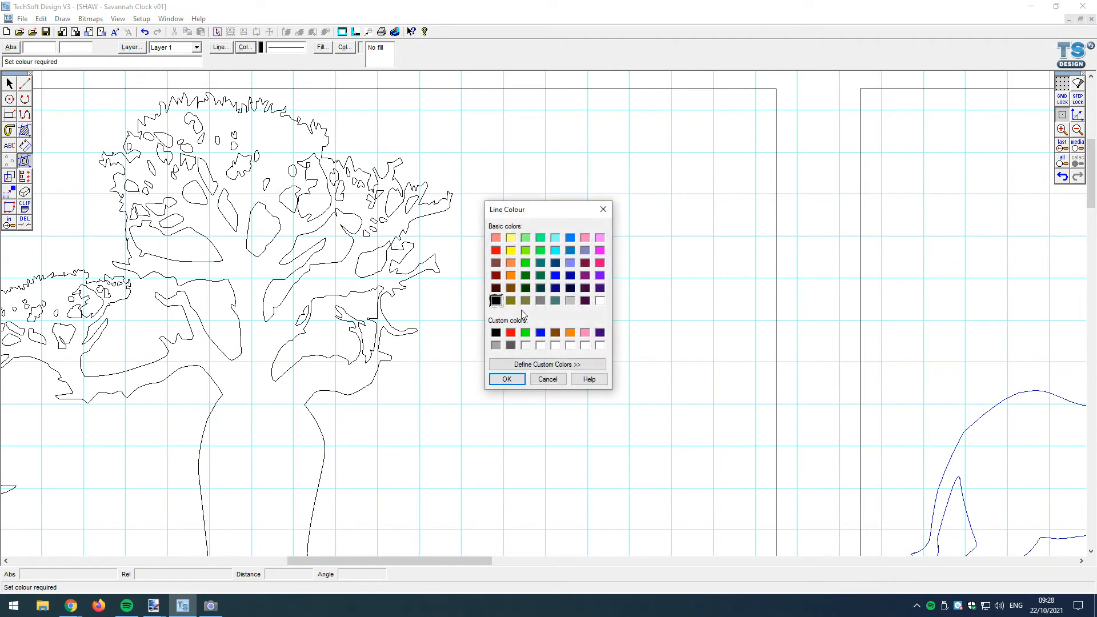
left_click(541, 333)
left_click(507, 379)
scroll(437, 273, "down", 1)
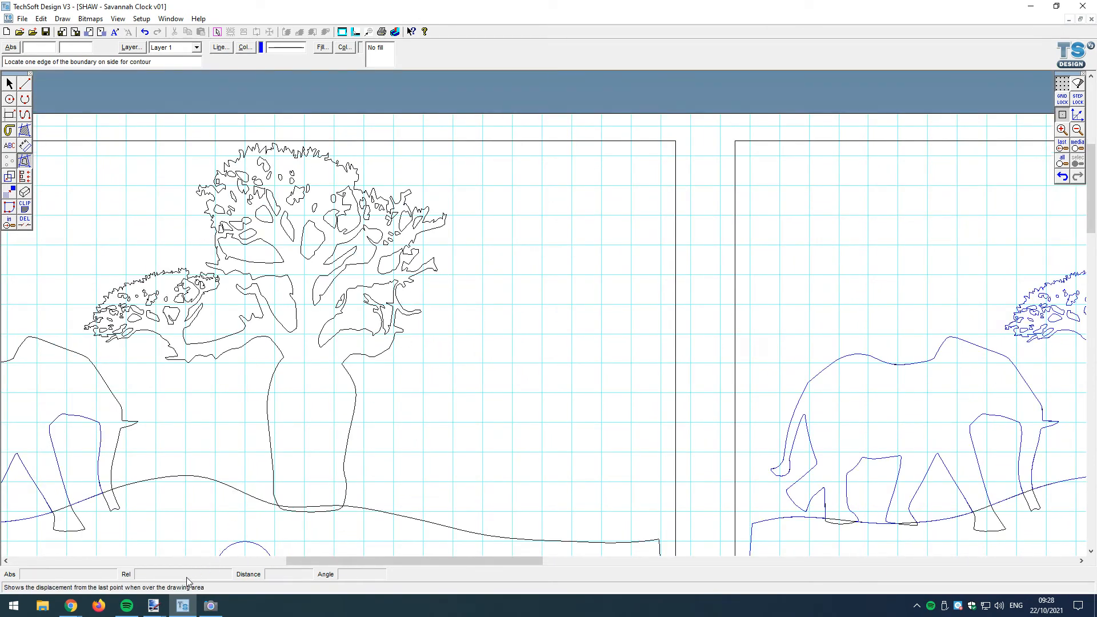
Switch to the Camera app to examine the cut sample's thin branches, return to TechSoft Design and inspect the same branches in the drawing
left_click(210, 605)
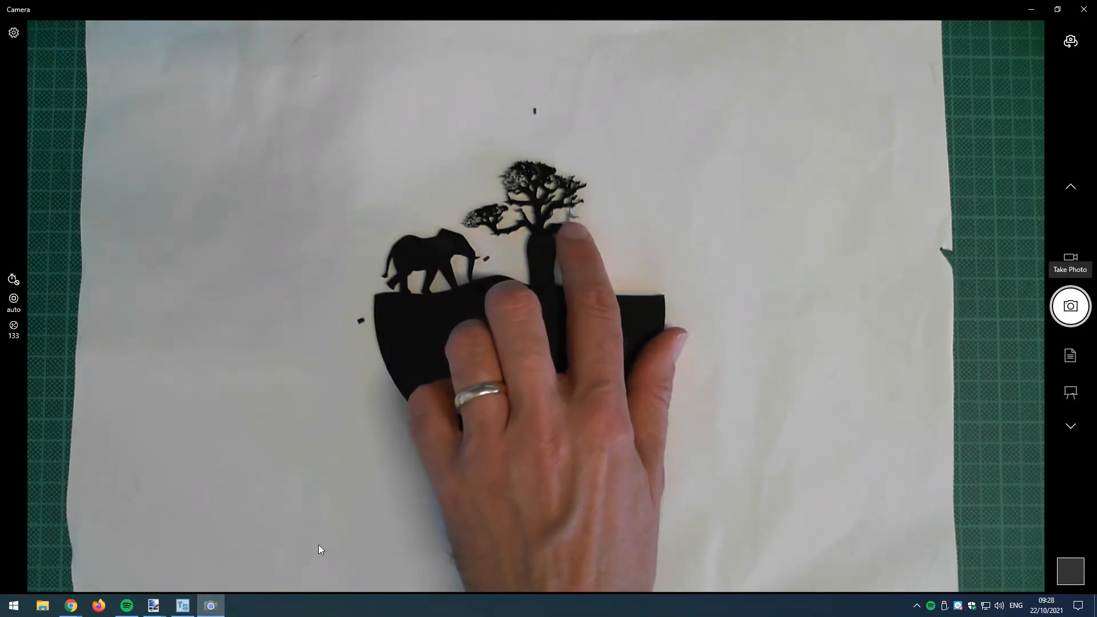
left_click(1030, 9)
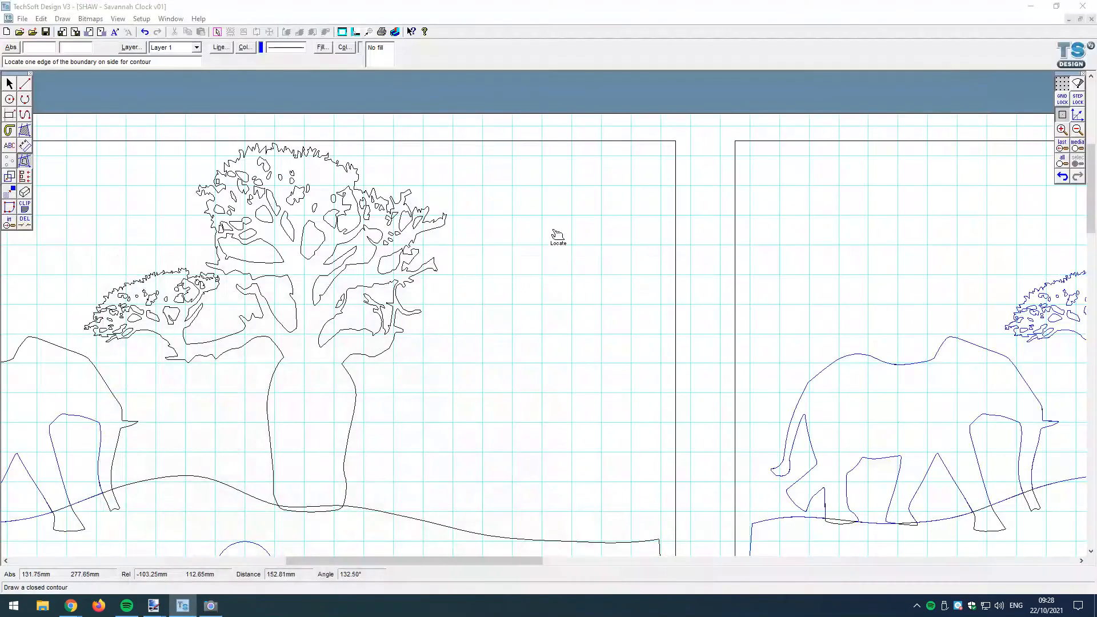
scroll(392, 331, "up", 2)
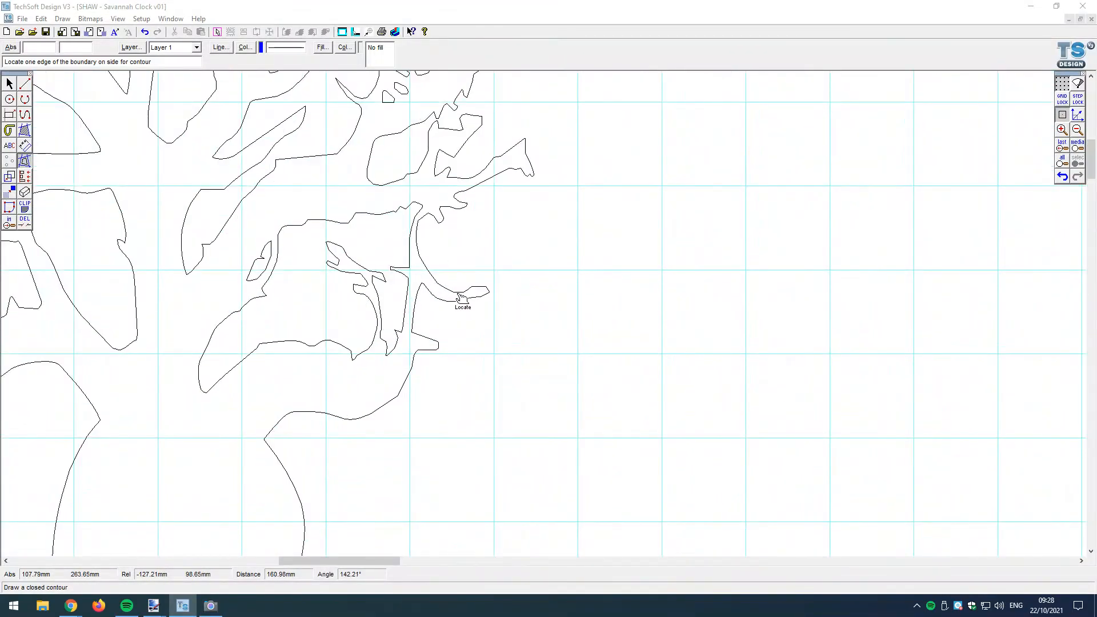
scroll(478, 294, "down", 2)
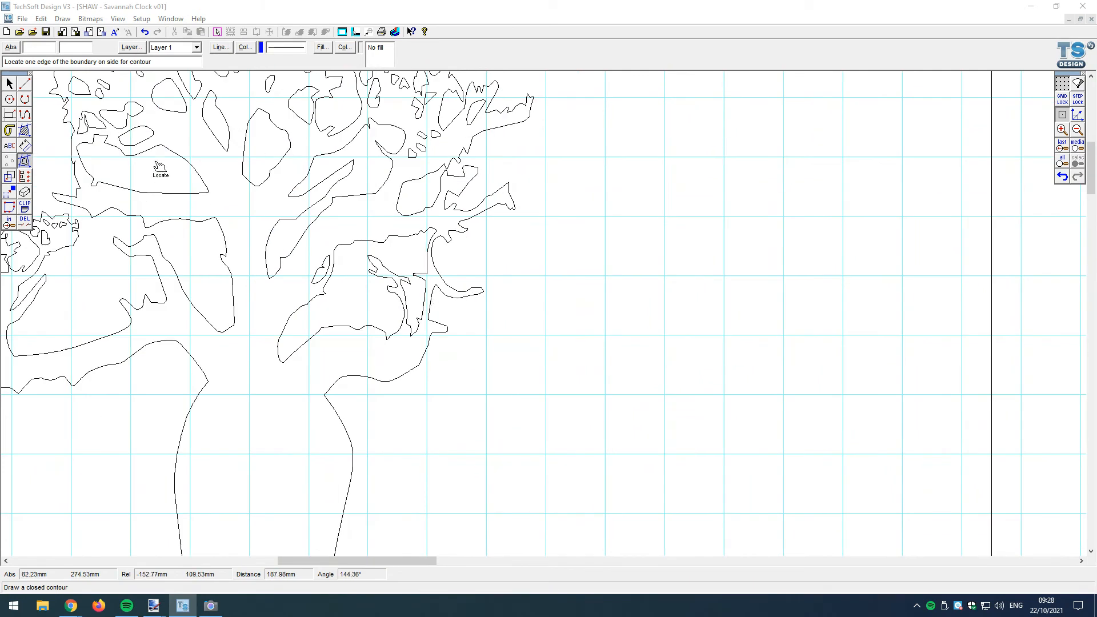
Draw a short black single line across the thin hanging twig in the original tree's lower-right branches, with snapping turned off
left_click(23, 86)
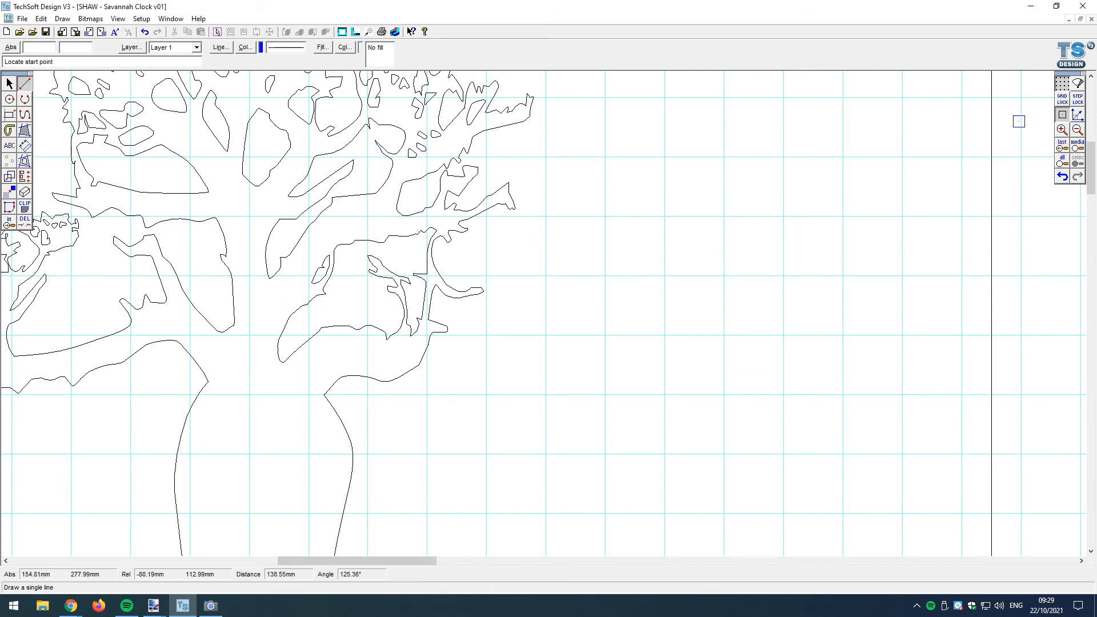
left_click(1062, 115)
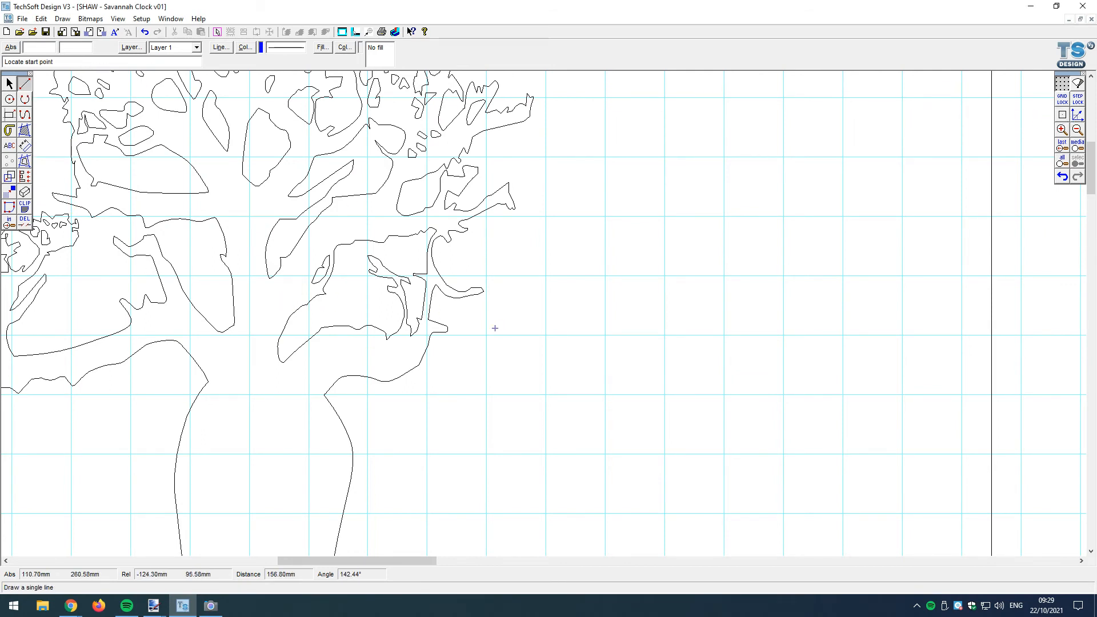
left_click(245, 47)
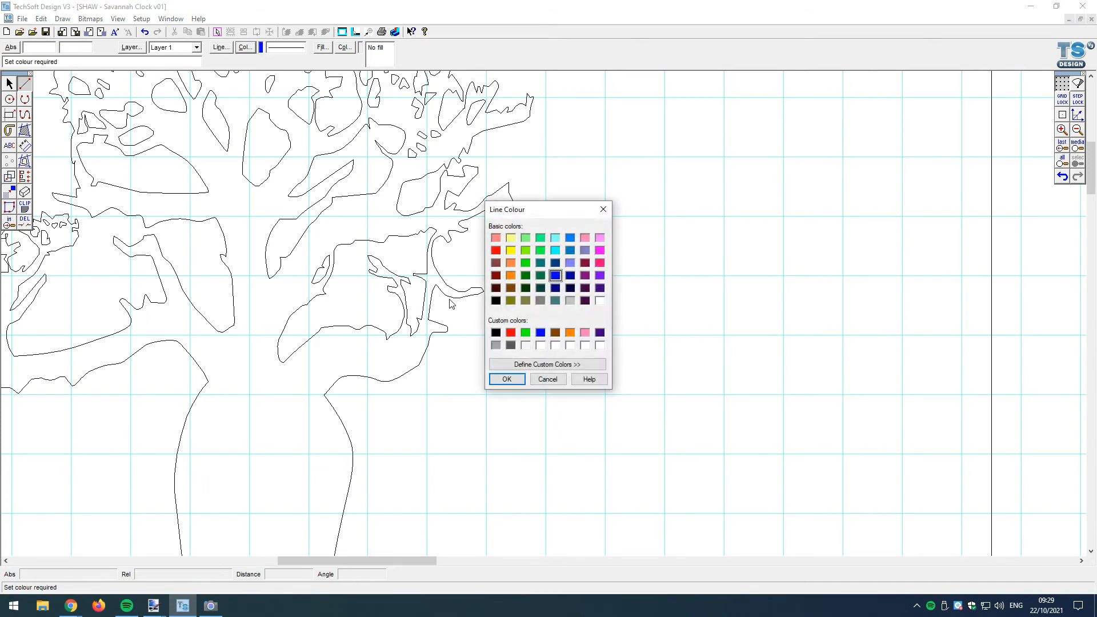
left_click(498, 379)
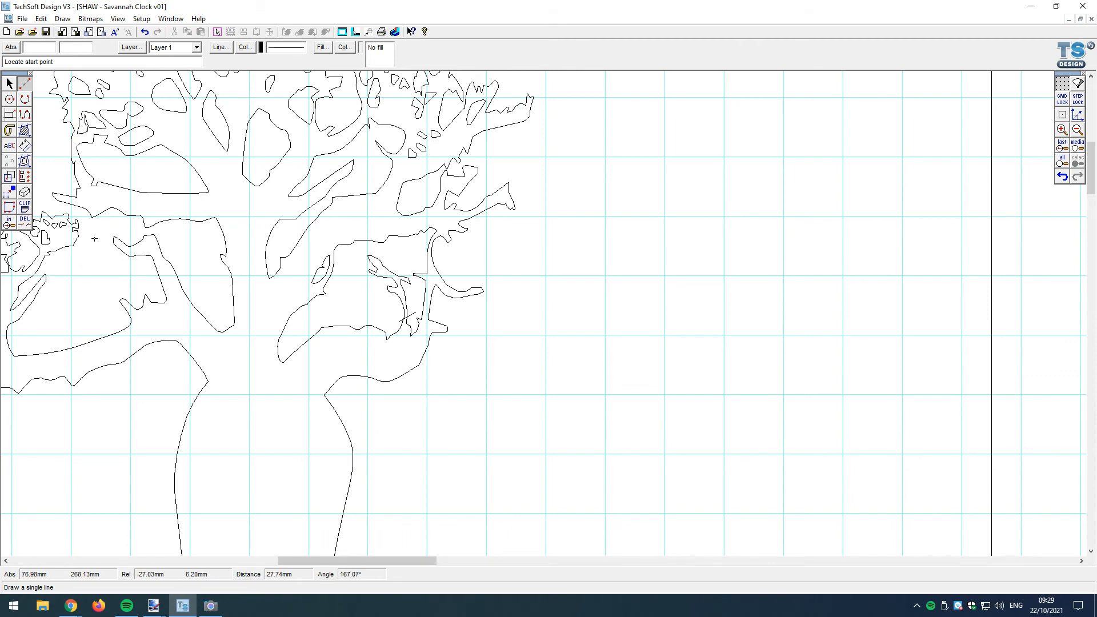
Delete the twig's outline just above the short cutting line, and trim off the line's two overhanging ends
left_click(24, 222)
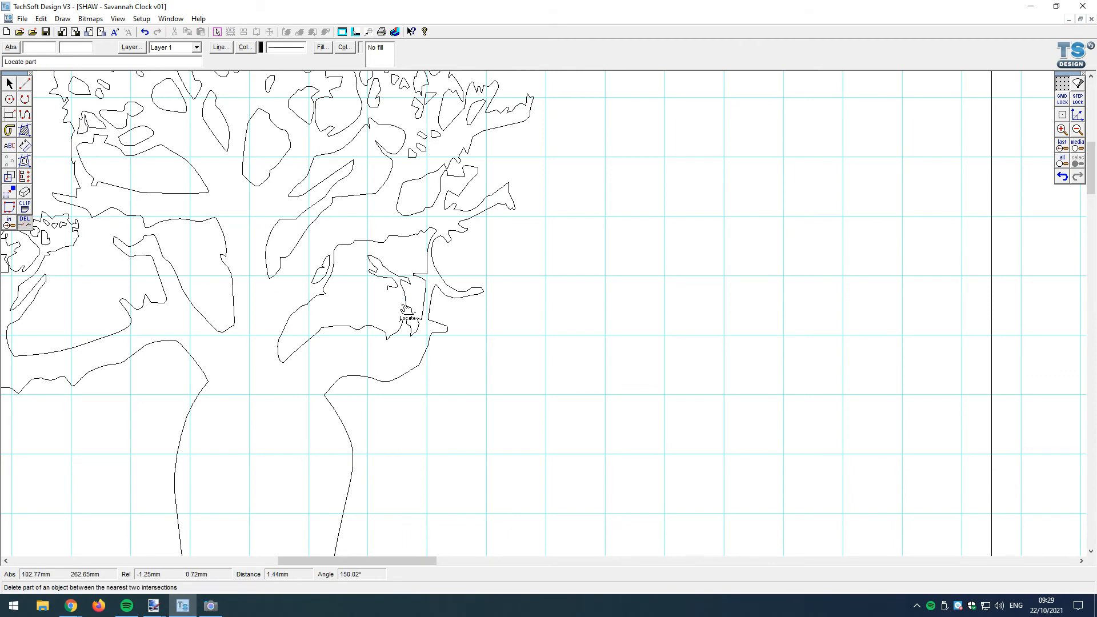
scroll(412, 318, "up", 3)
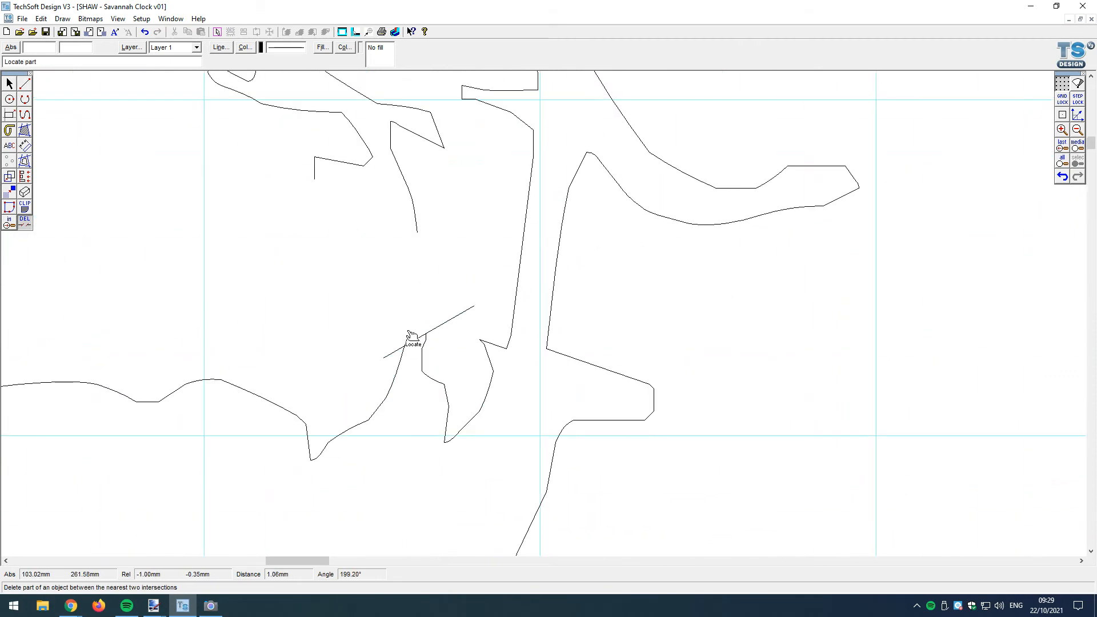
left_click(440, 333)
left_click(402, 351)
Delete the remaining detached outline fragments of the twig inside the lower-right branch opening
scroll(405, 345, "down", 2)
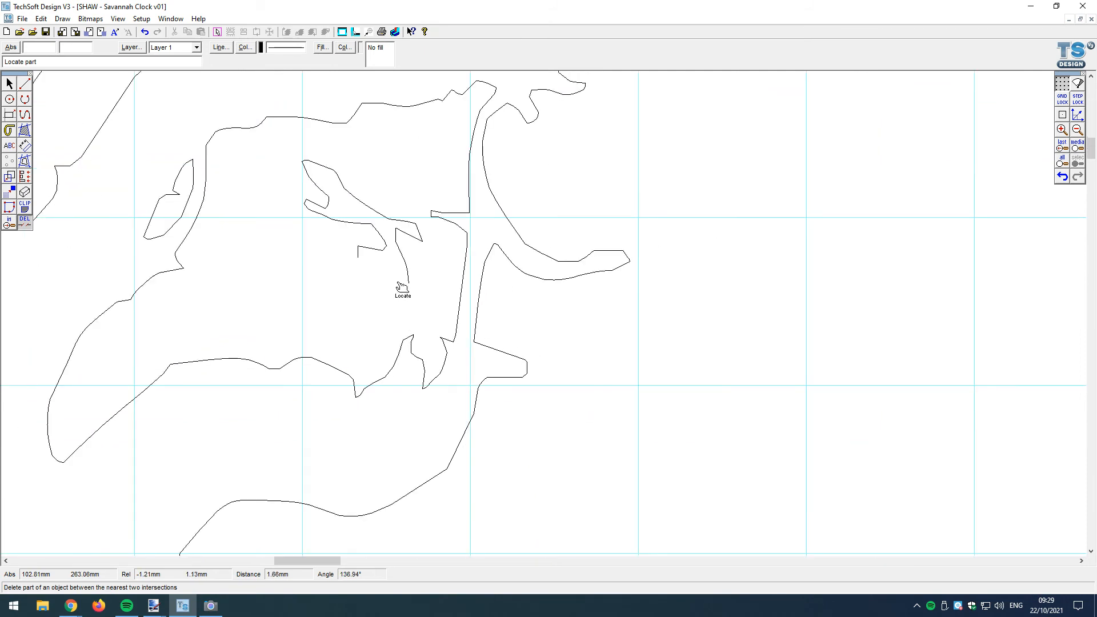
left_click(402, 222)
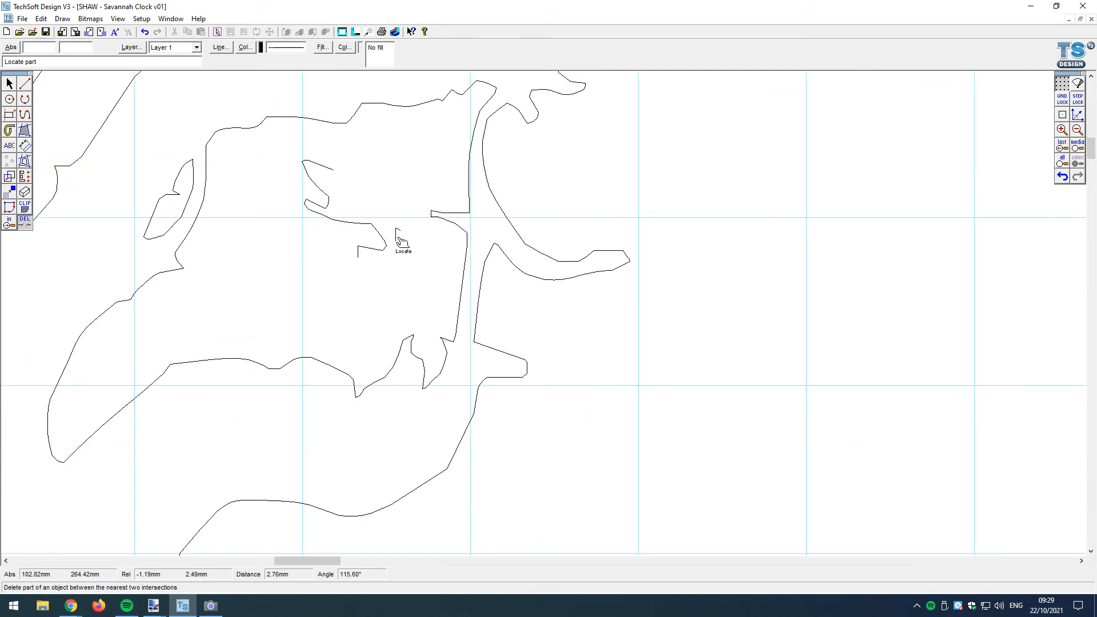
left_click(384, 245)
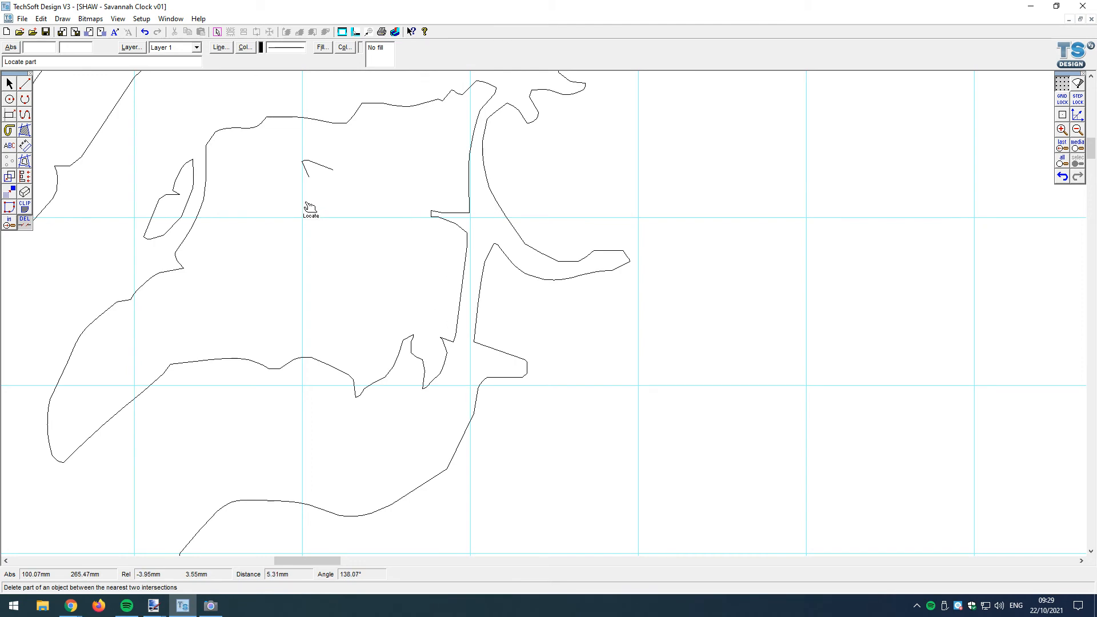
scroll(316, 183, "down", 2)
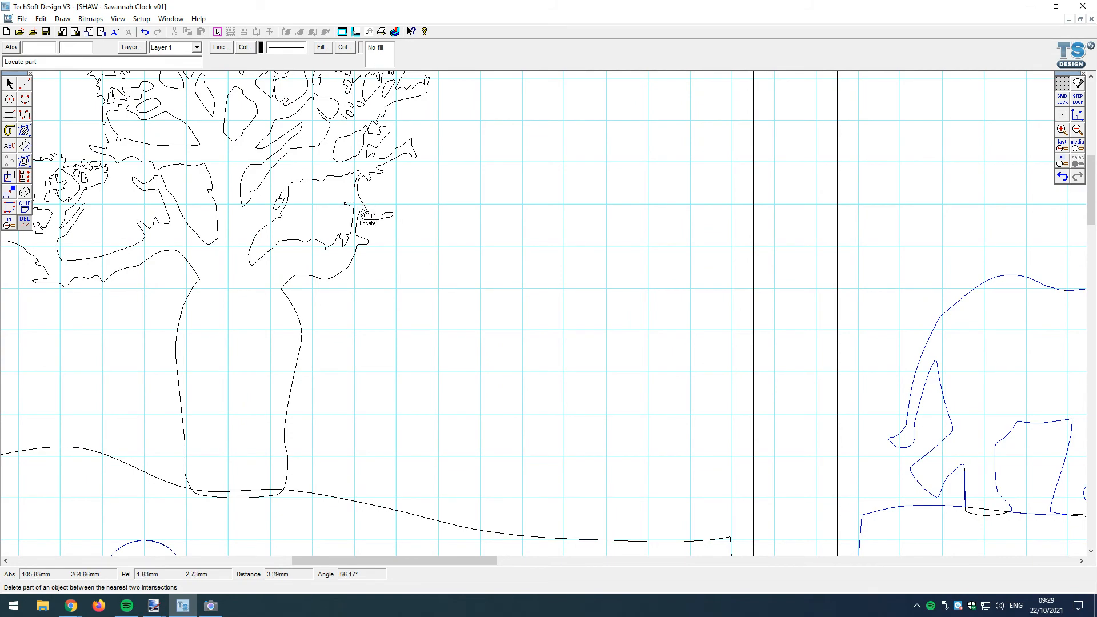
scroll(379, 286, "down", 3)
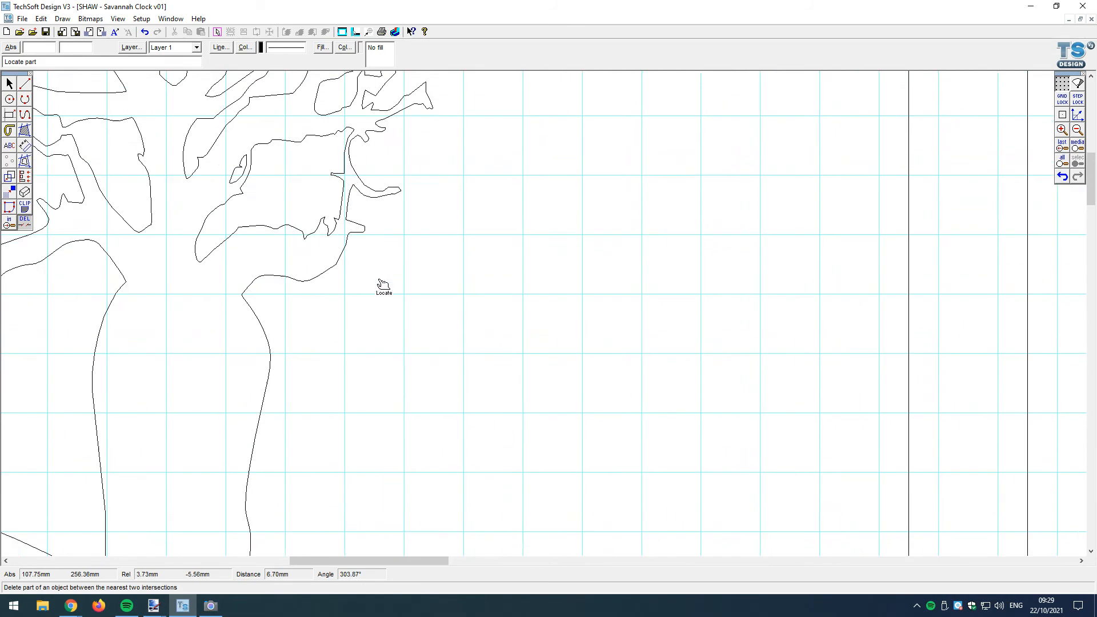
scroll(323, 161, "up", 2)
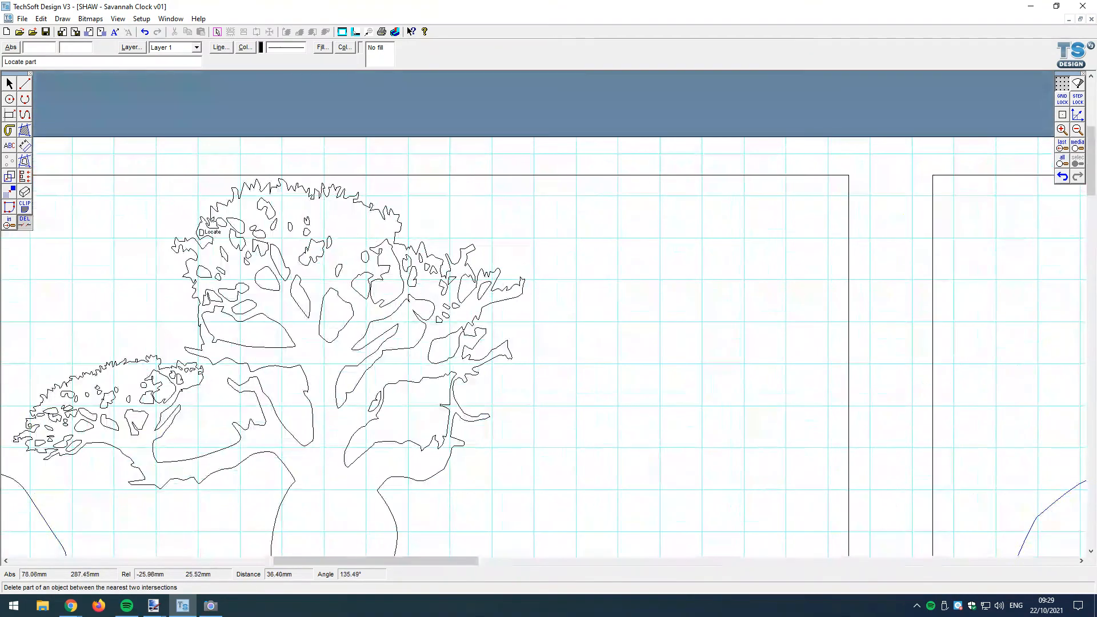
Explode the original clock's tree by one level so its outline and inner shapes become separate objects
left_click(9, 84)
scroll(456, 292, "up", 1)
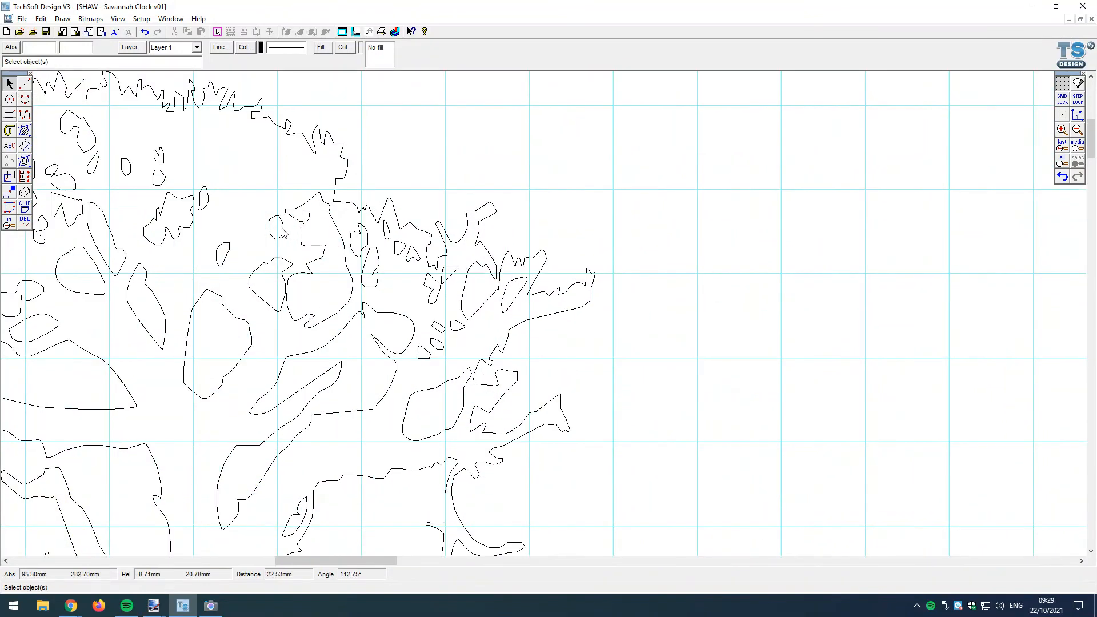
left_click(280, 252)
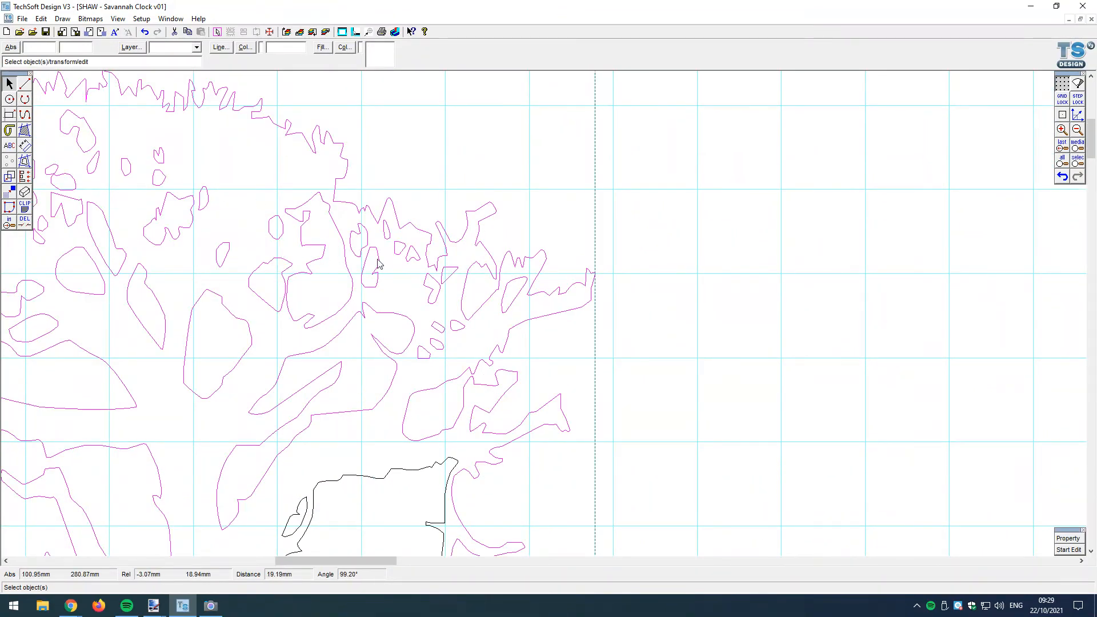
right_click(451, 326)
left_click(495, 343)
left_click(504, 383)
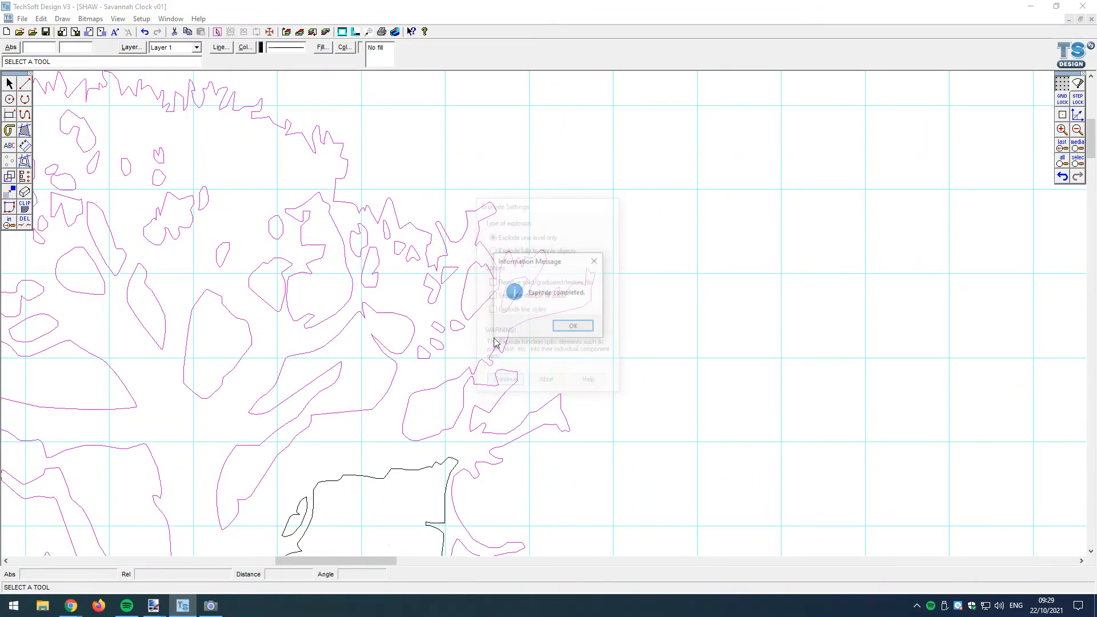
left_click(592, 322)
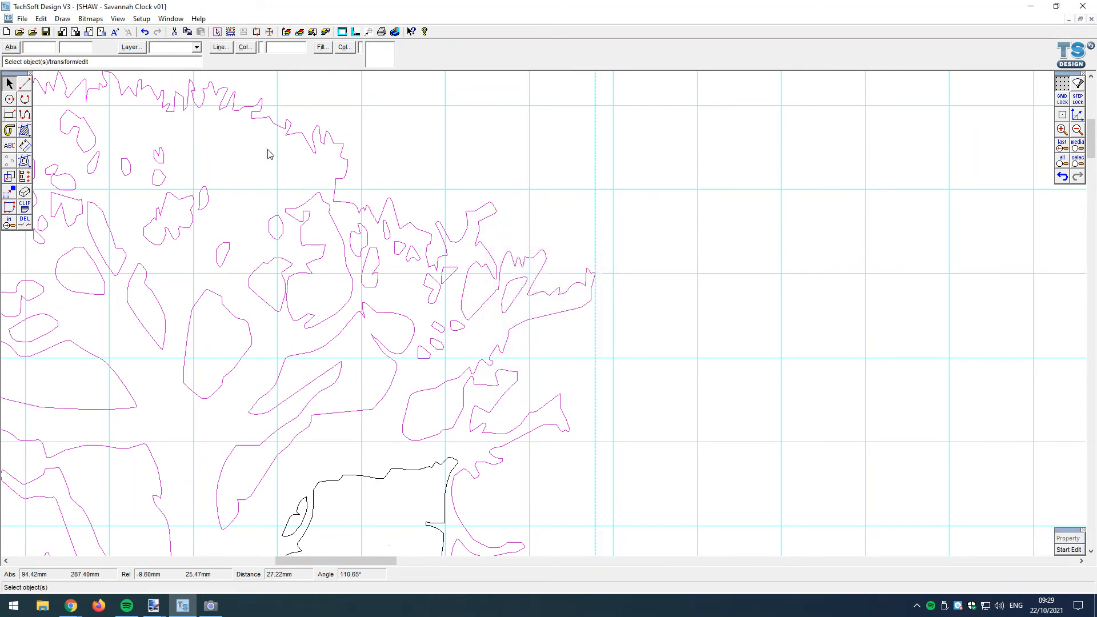
Delete the tiny leaf-gap shapes from the right-hand foliage of the original clock's tree
left_click(373, 275)
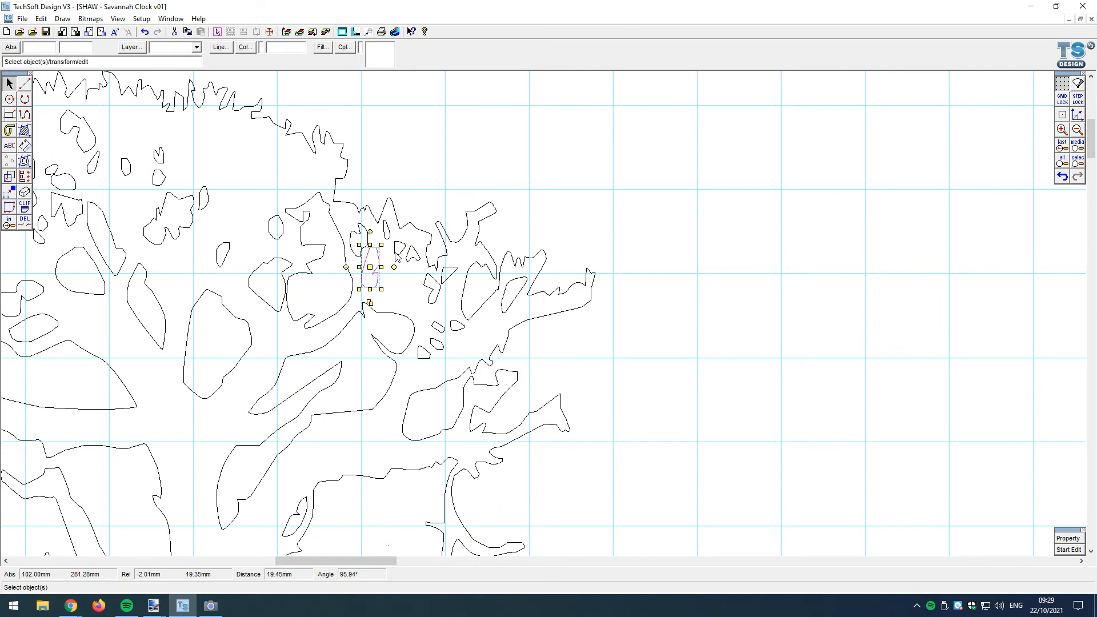
left_click(400, 251)
left_click(391, 244)
left_click(414, 268)
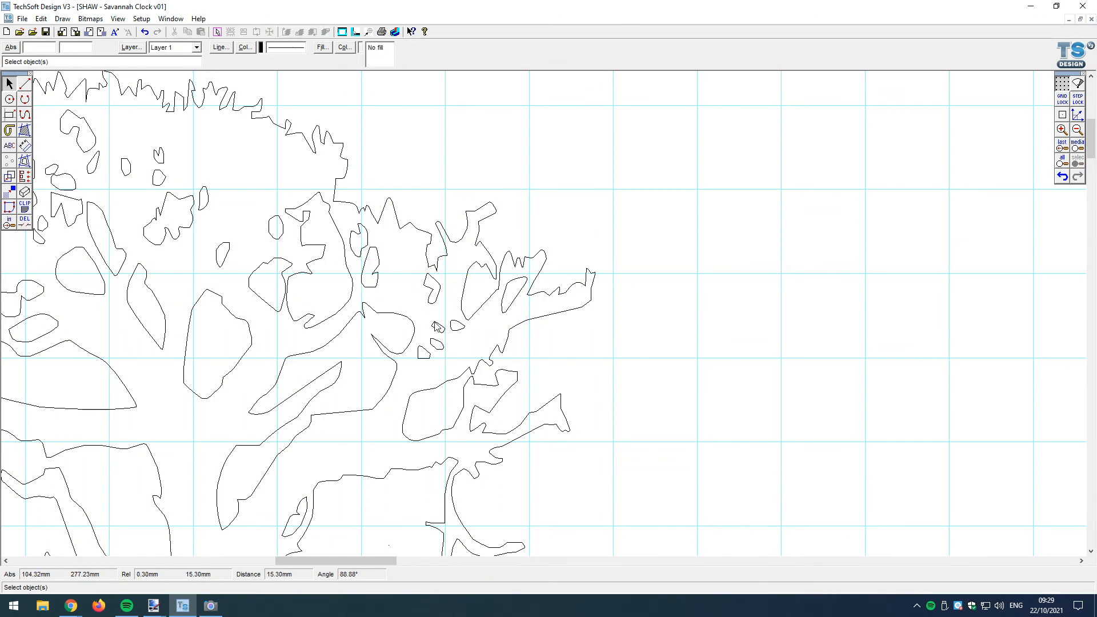
left_click(435, 349)
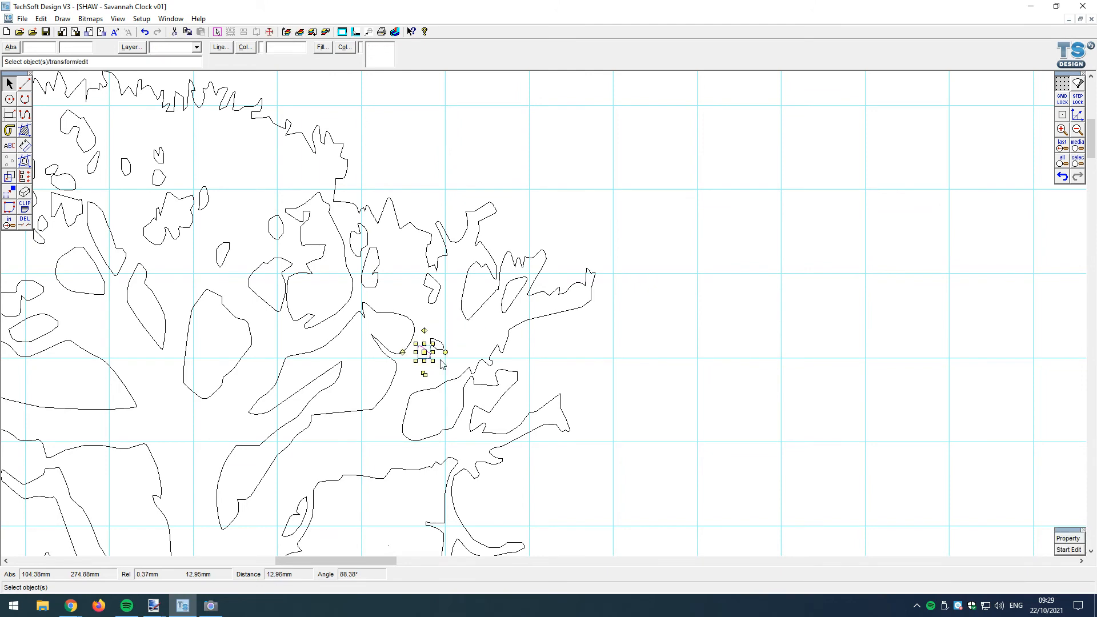
left_click(514, 339)
left_click(516, 297)
scroll(517, 298, "down", 2)
scroll(516, 297, "down", 1)
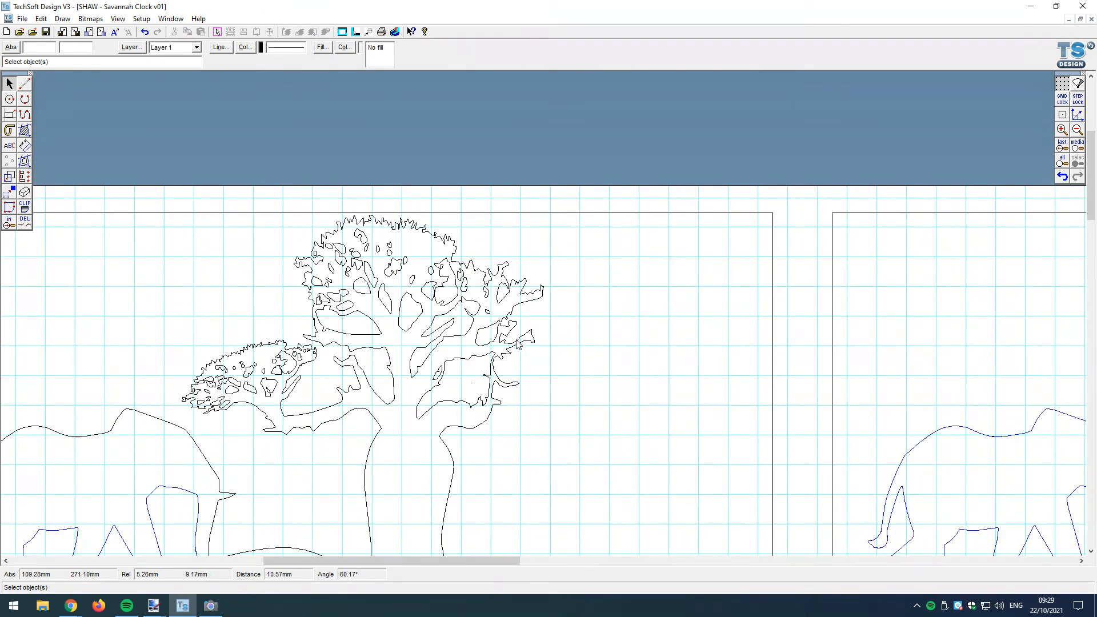
Select the original clock's tree outline with all its inner shapes and combine them into a single path
scroll(512, 349, "up", 1)
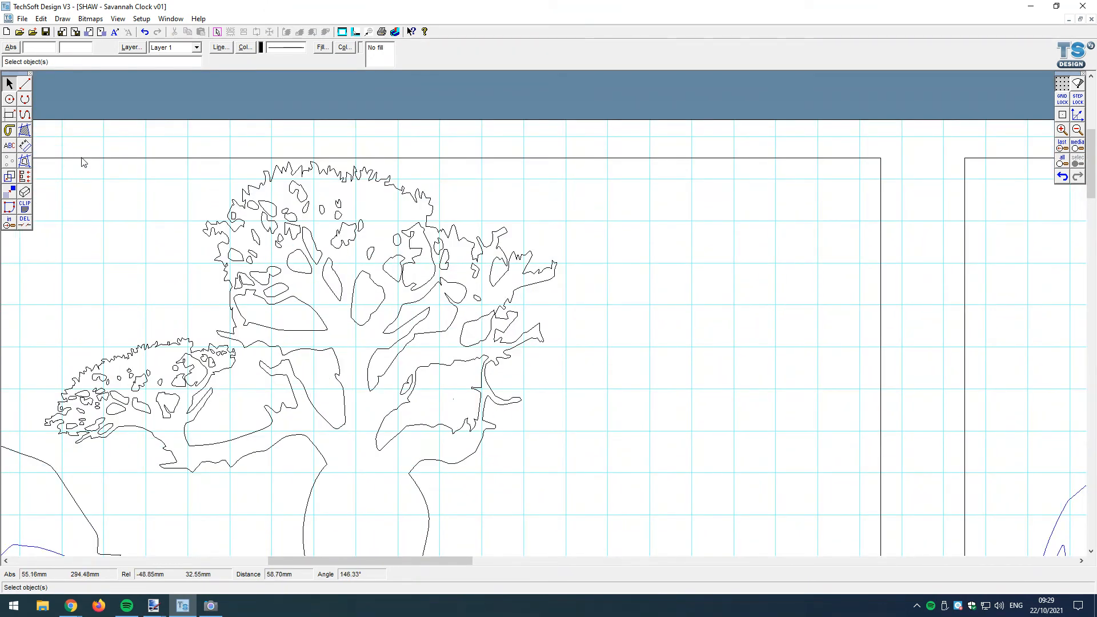
scroll(162, 273, "down", 1)
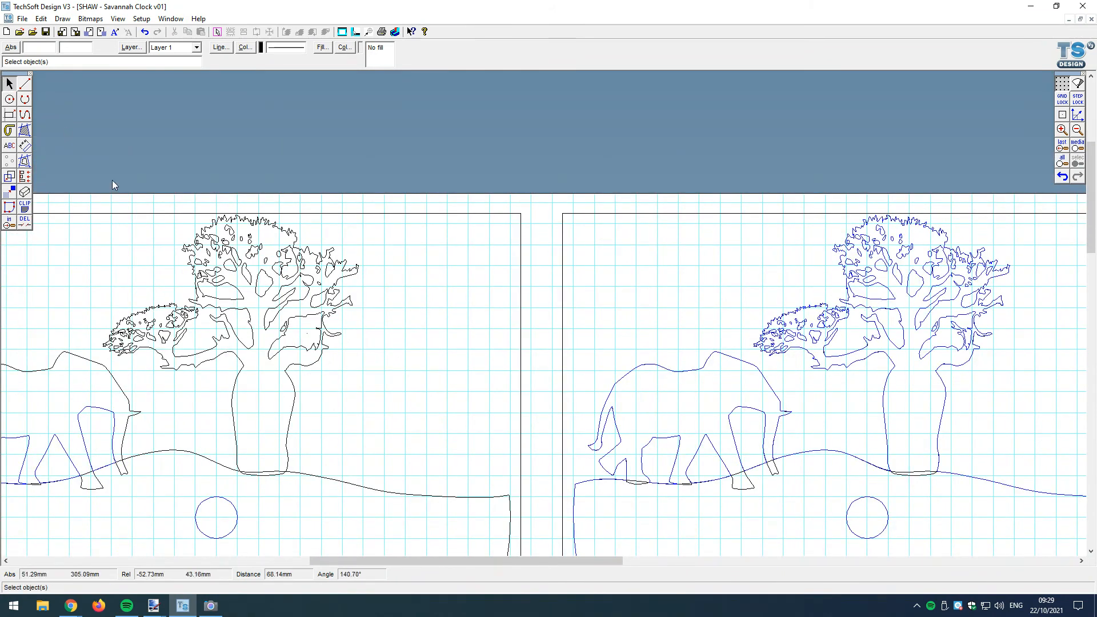
left_click(246, 277)
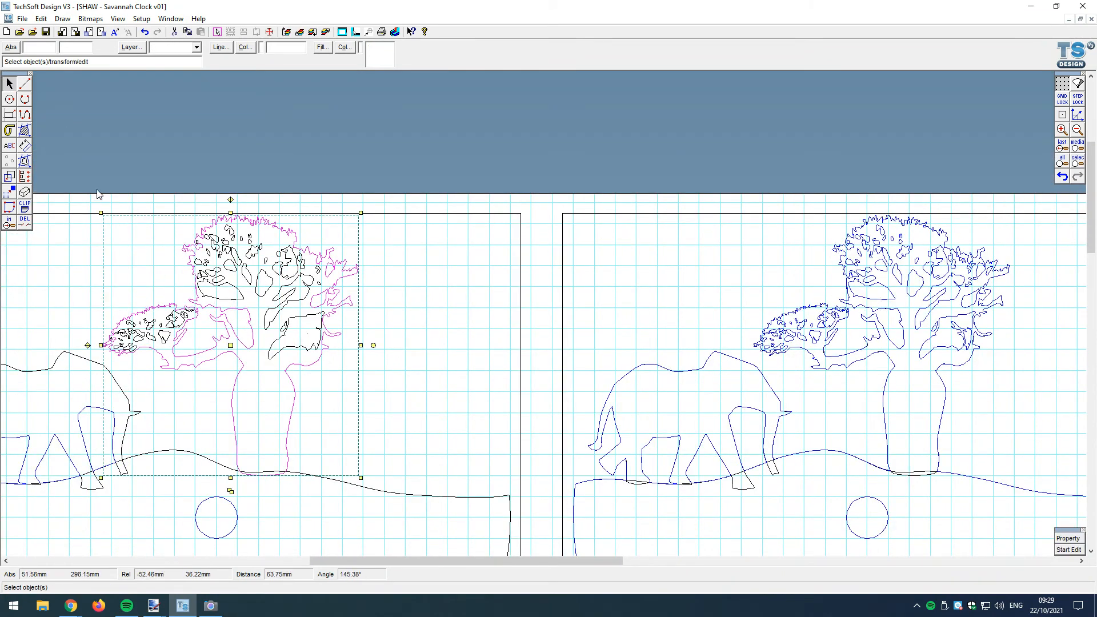
left_click_drag(97, 194, 386, 500)
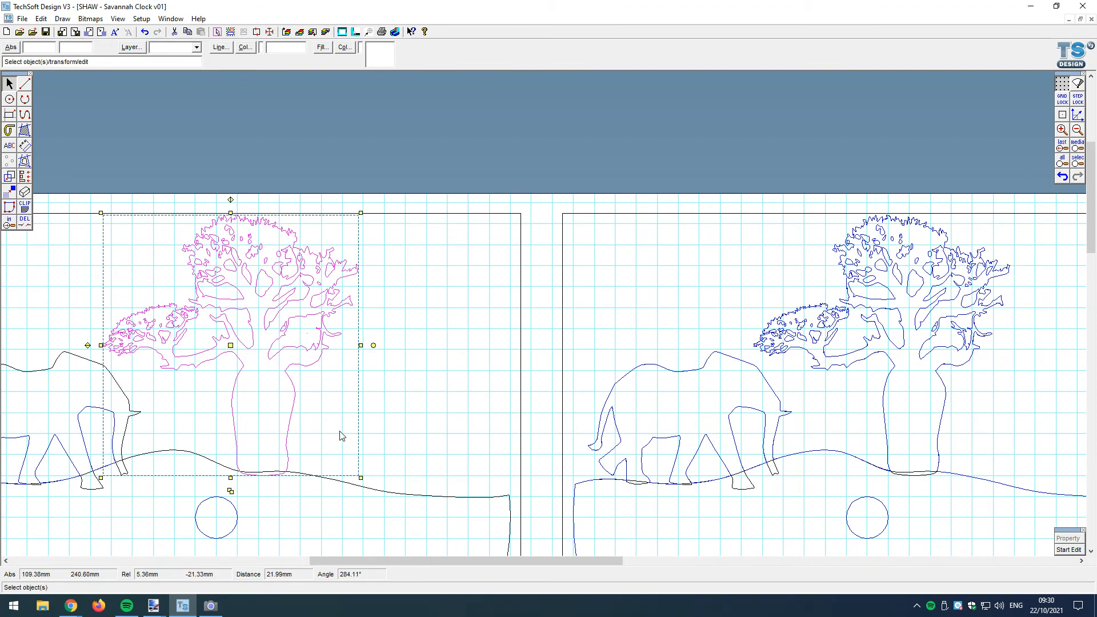
key("ctrl+m")
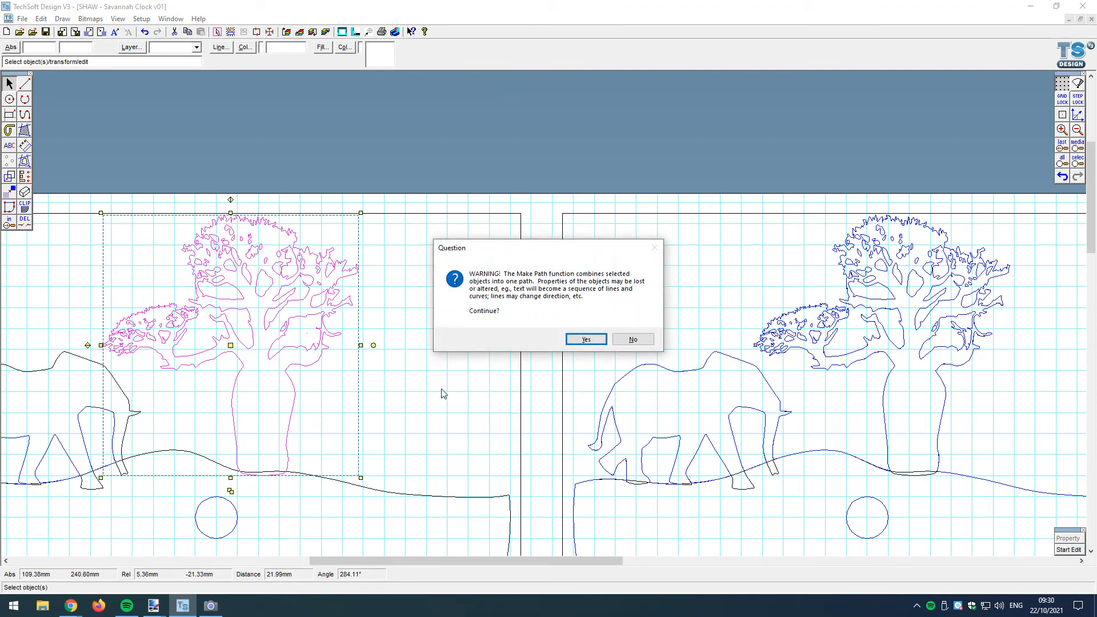
left_click(579, 340)
left_click(563, 327)
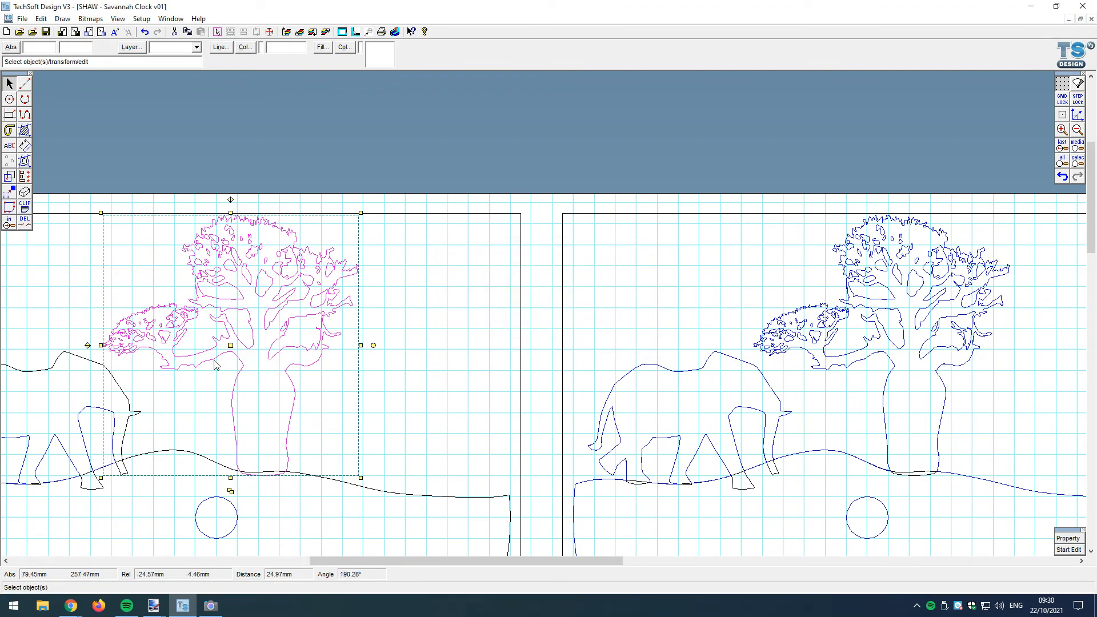
Turn on Grid Lock and paste a copy of the tree into the empty space beside the blue clock
left_click(1061, 99)
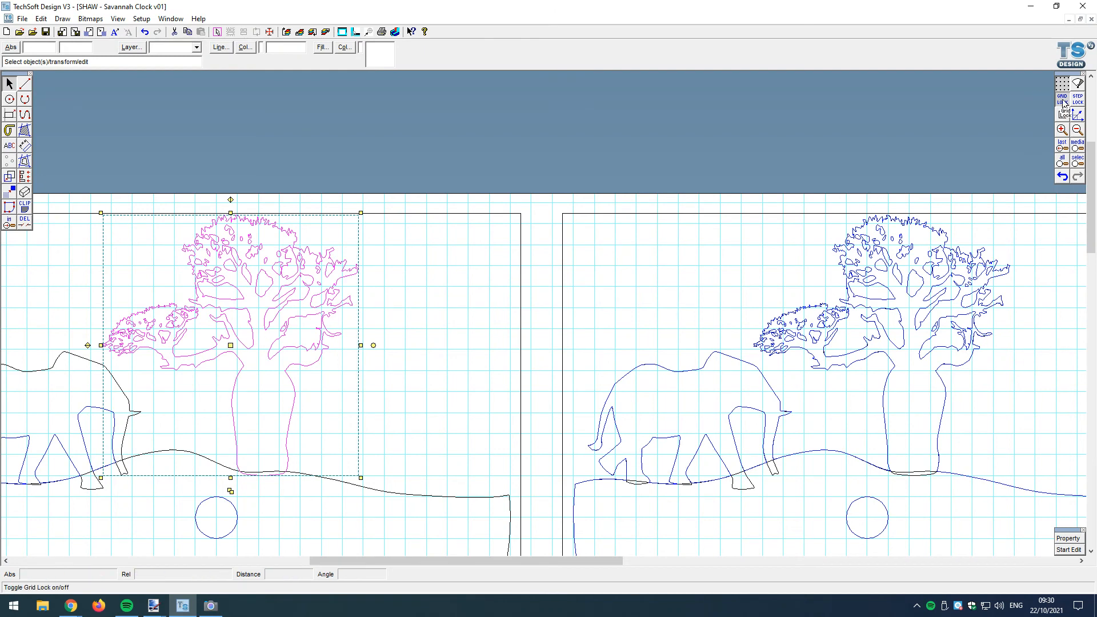
left_click(231, 344)
scroll(255, 293, "down", 3)
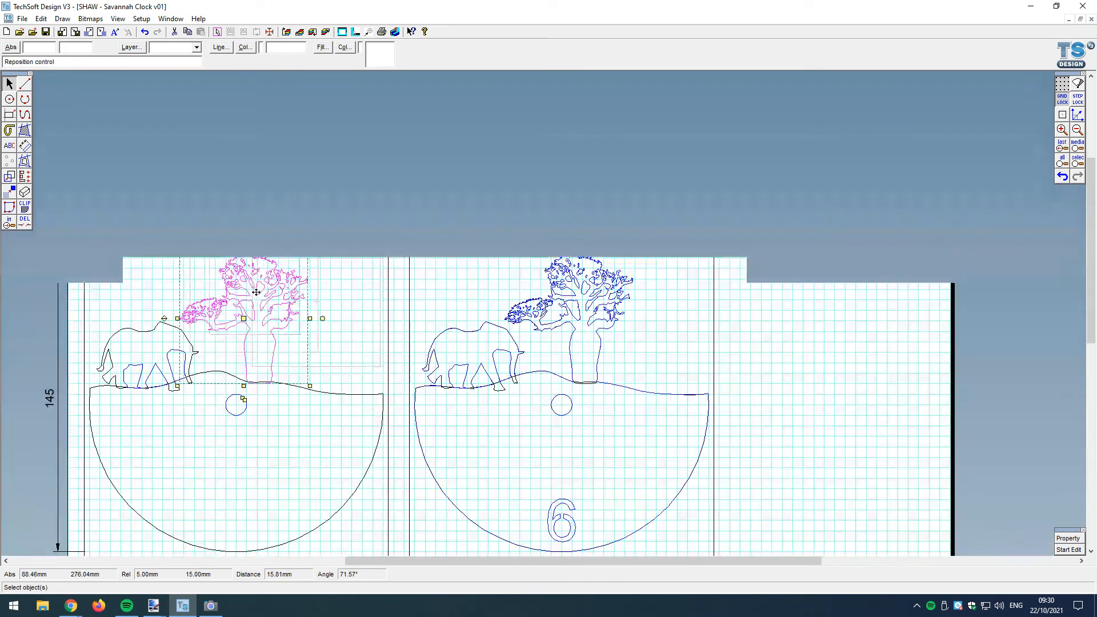
key("Escape")
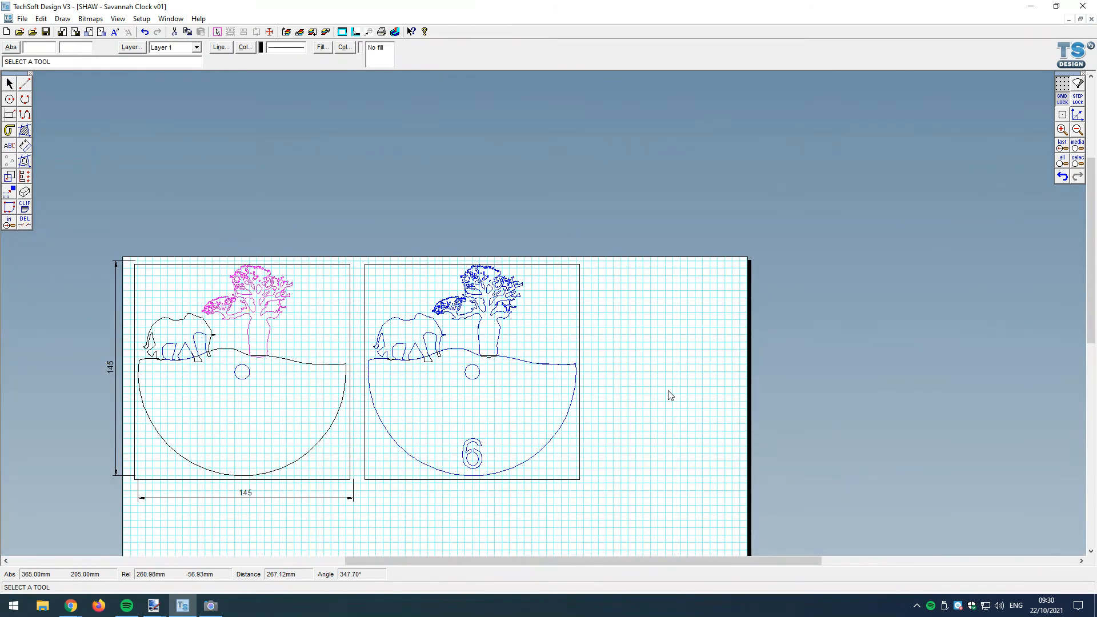
key("ctrl+v")
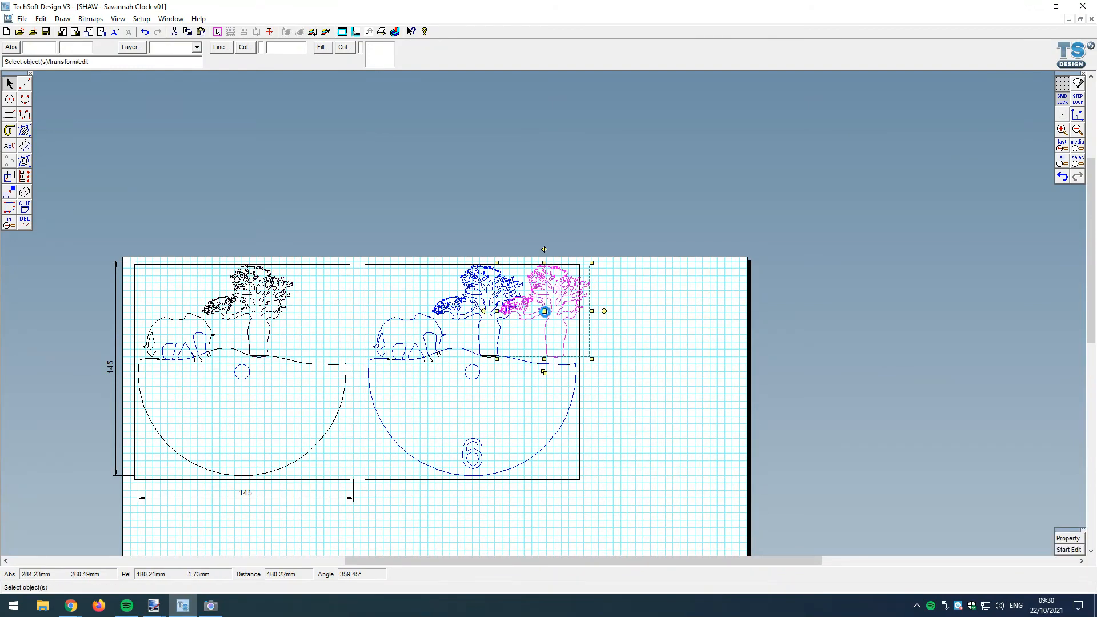
left_click_drag(544, 311, 663, 340)
Create a closed contour along the outer boundary of the copied tree
left_click(24, 161)
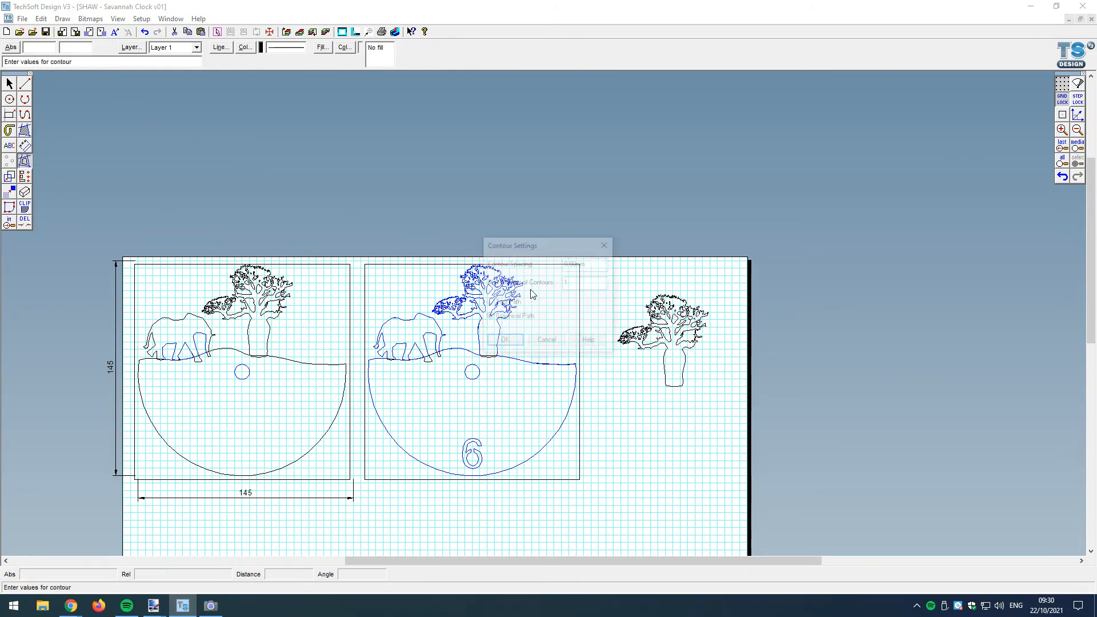
left_click(517, 342)
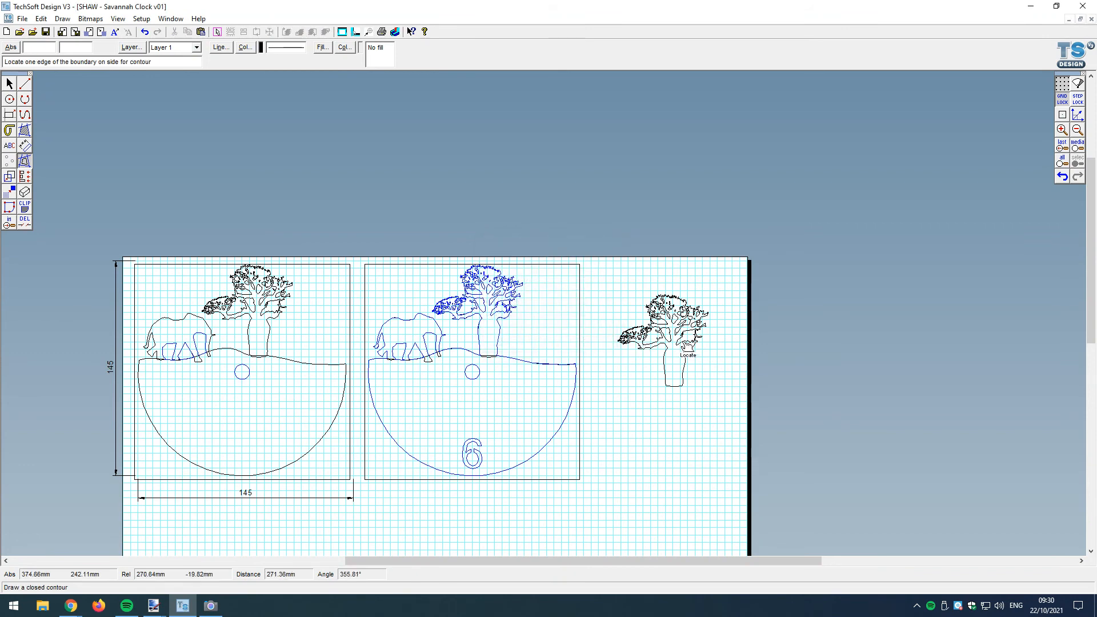
left_click(689, 346)
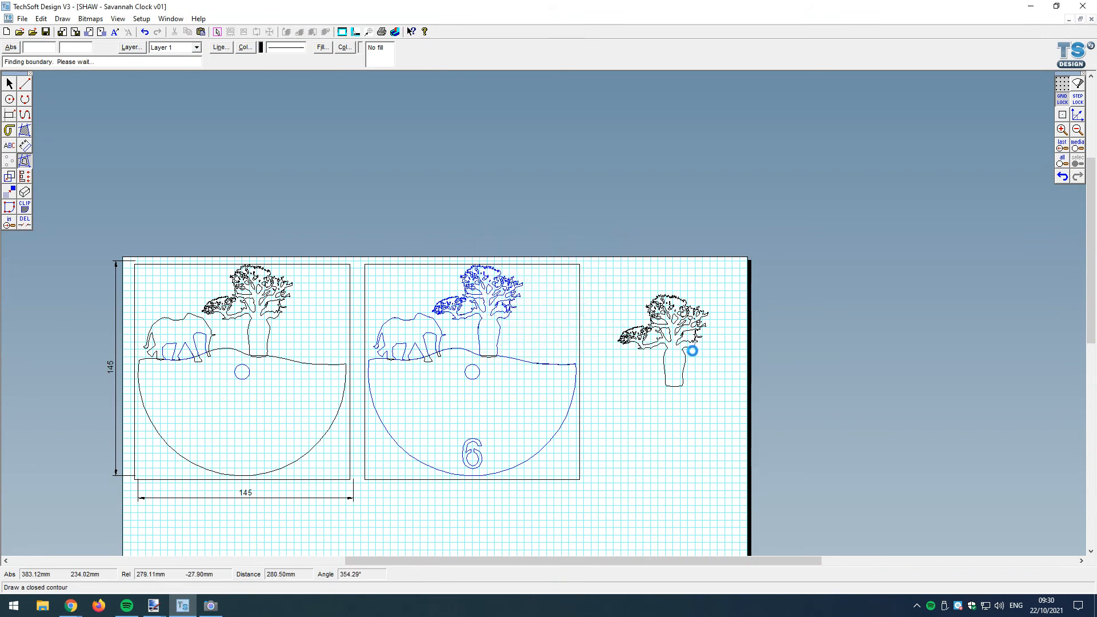
left_click(13, 90)
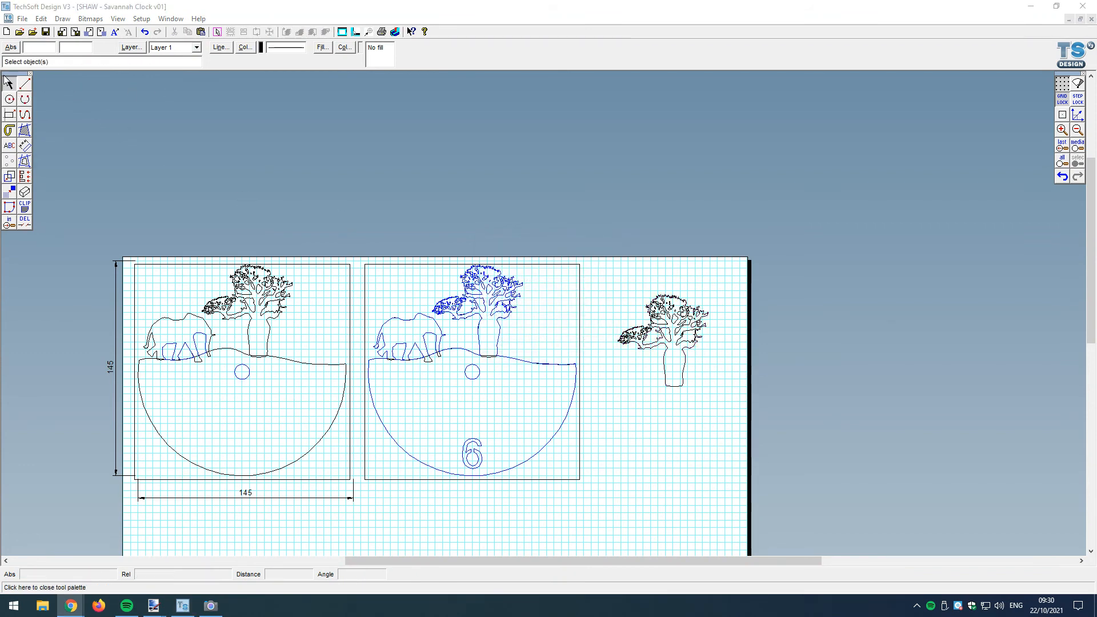
Move the contoured outer tree outline next to the original clock's tree, level with it
left_click(692, 360)
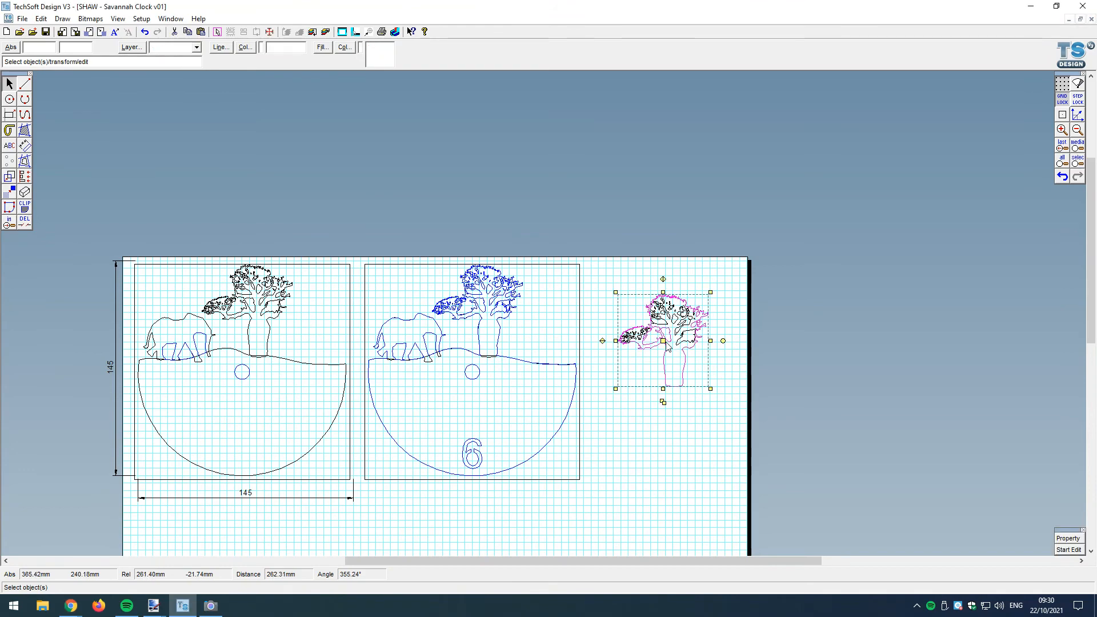
left_click_drag(663, 340, 297, 424)
scroll(297, 423, "up", 2)
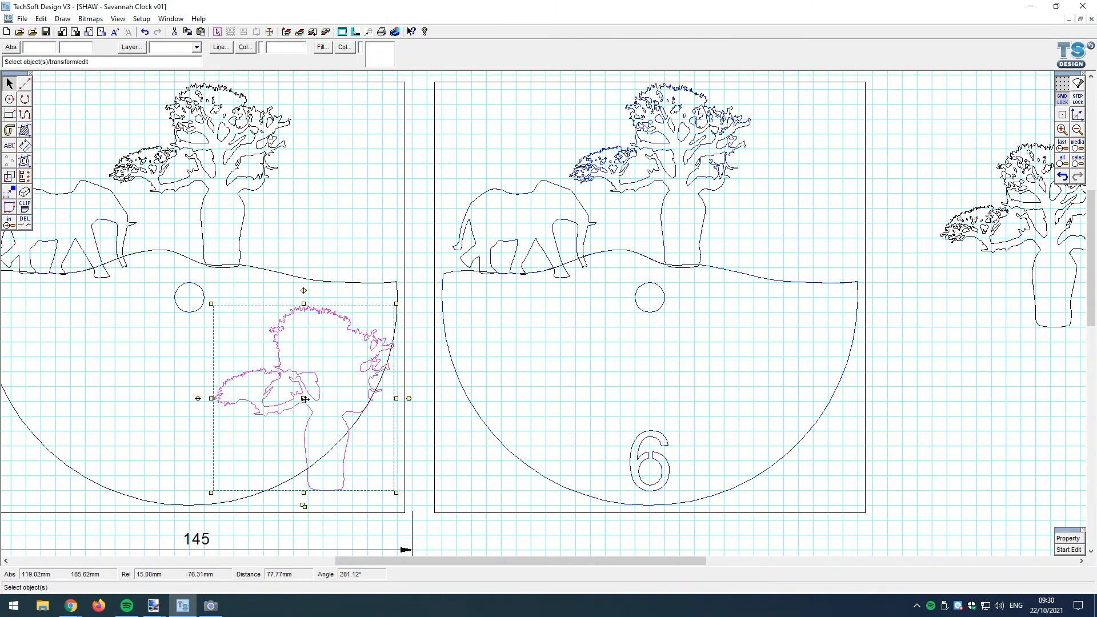
left_click_drag(305, 399, 382, 189)
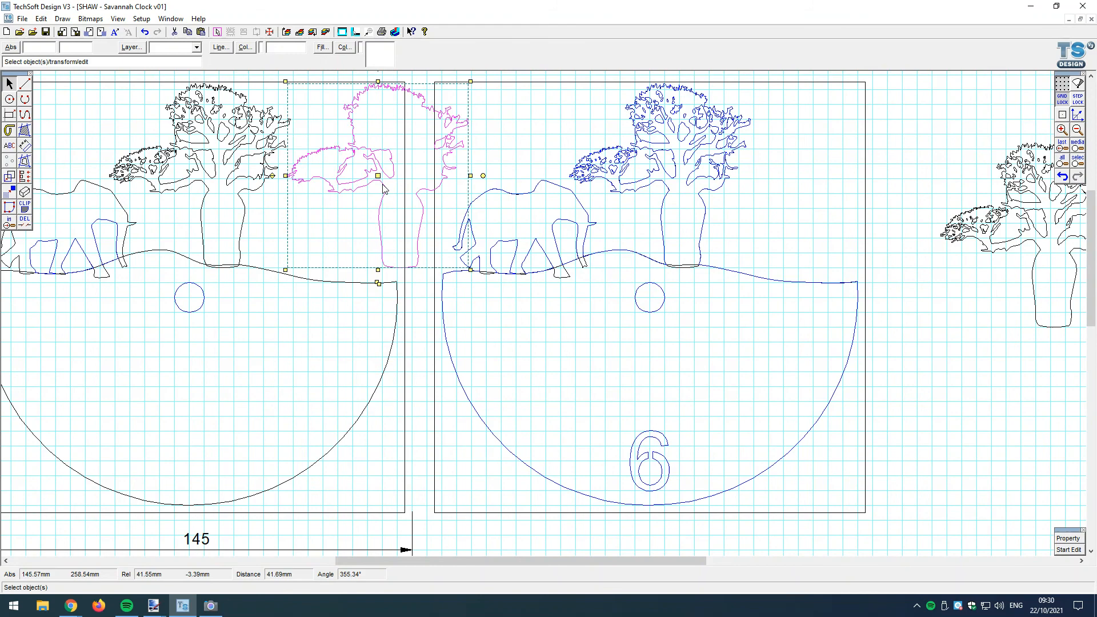
Explode the original clock's tree path by one level so that its inner shapes can be edited separately
left_click(460, 310)
scroll(426, 112, "up", 1)
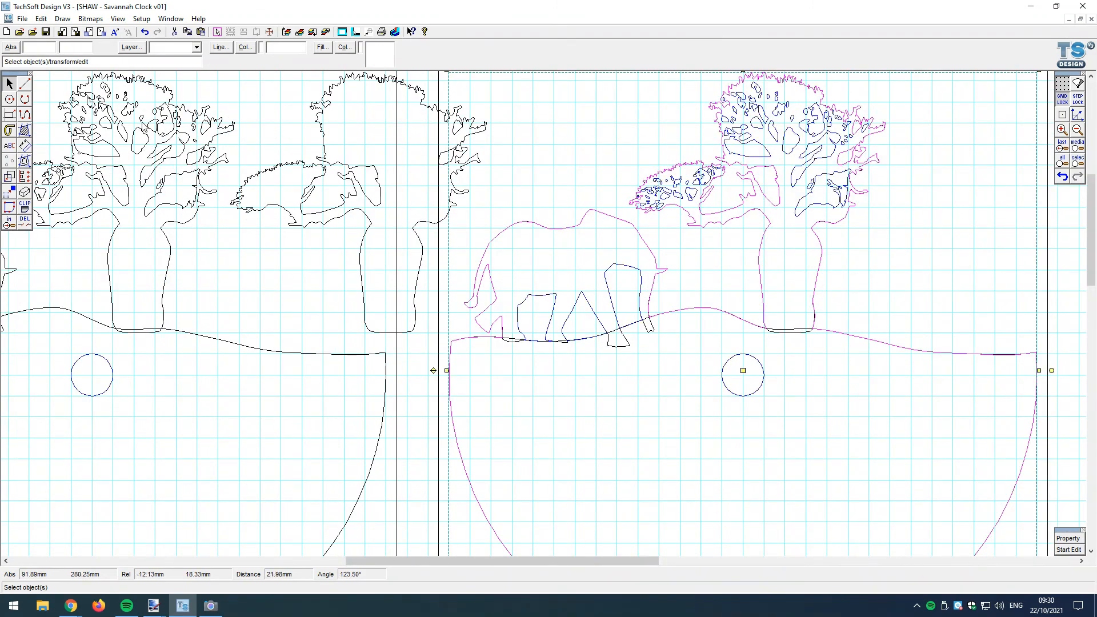
scroll(86, 88, "up", 3)
scroll(485, 234, "down", 2)
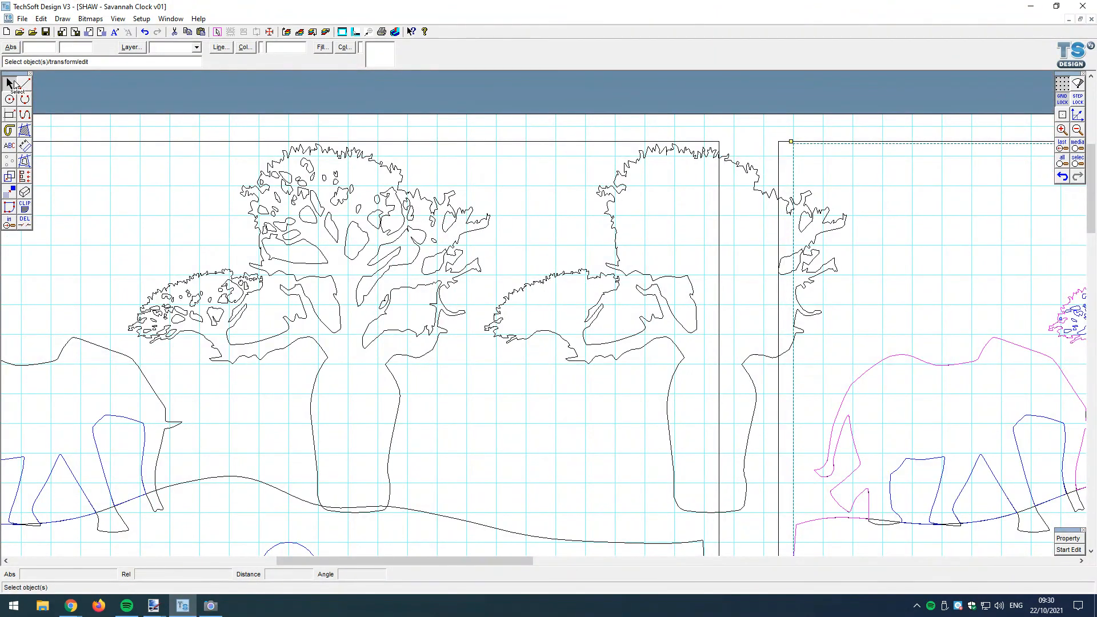
left_click(307, 199)
key("ctrl+e")
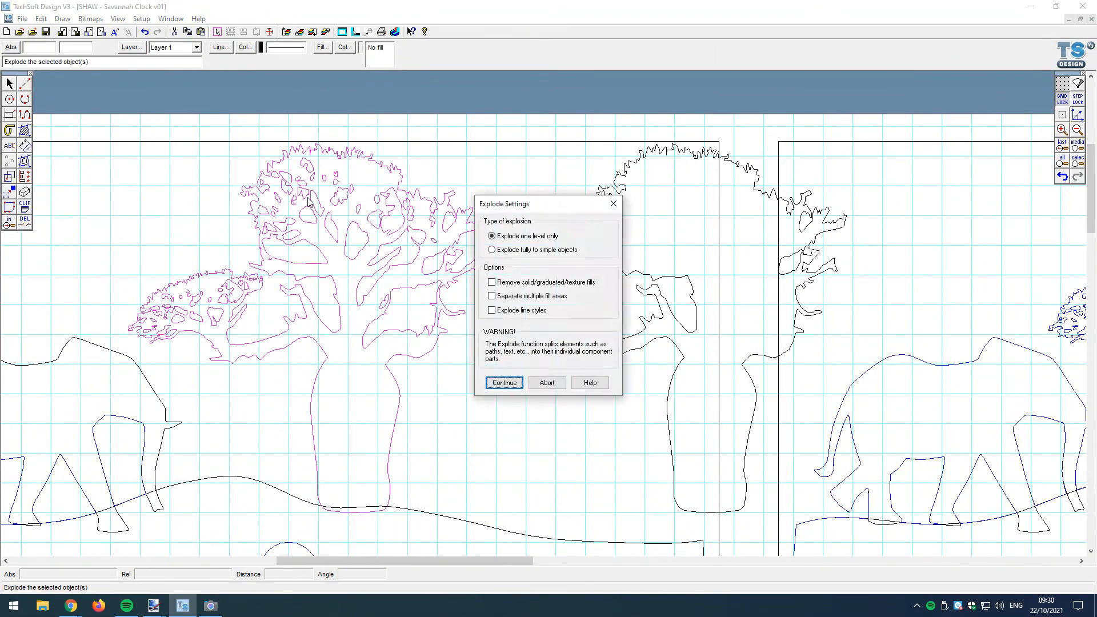
key("Return")
left_click(573, 327)
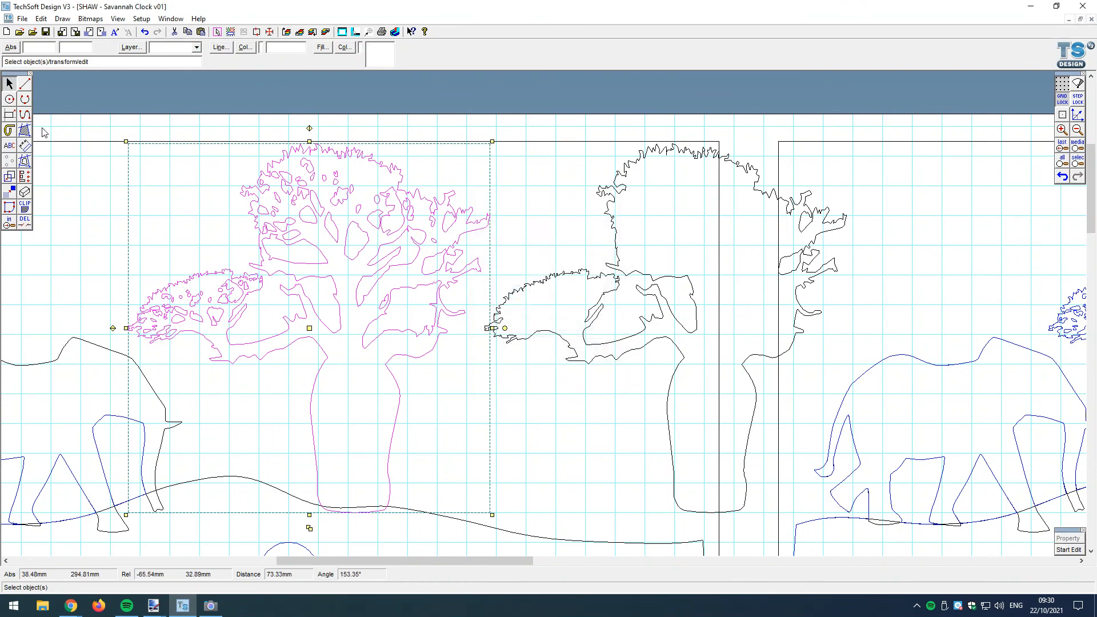
Delete the small isolated leaf-gap shapes near the top of the original clock's tree crown
left_click(314, 176)
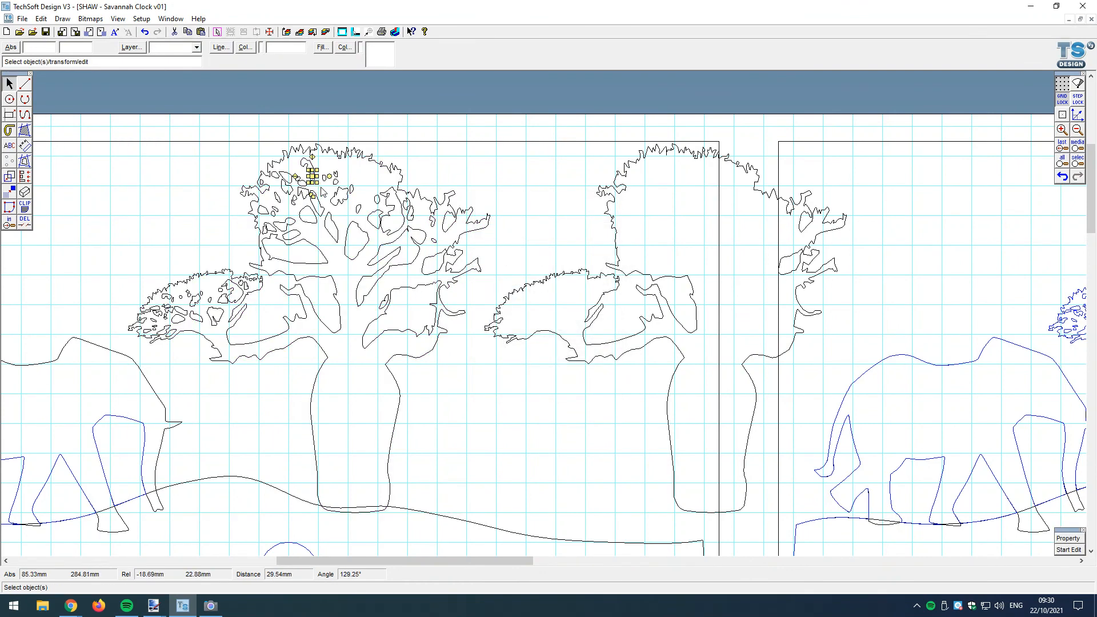
scroll(327, 153, "up", 2)
key("Delete")
left_click(269, 212)
key("Delete")
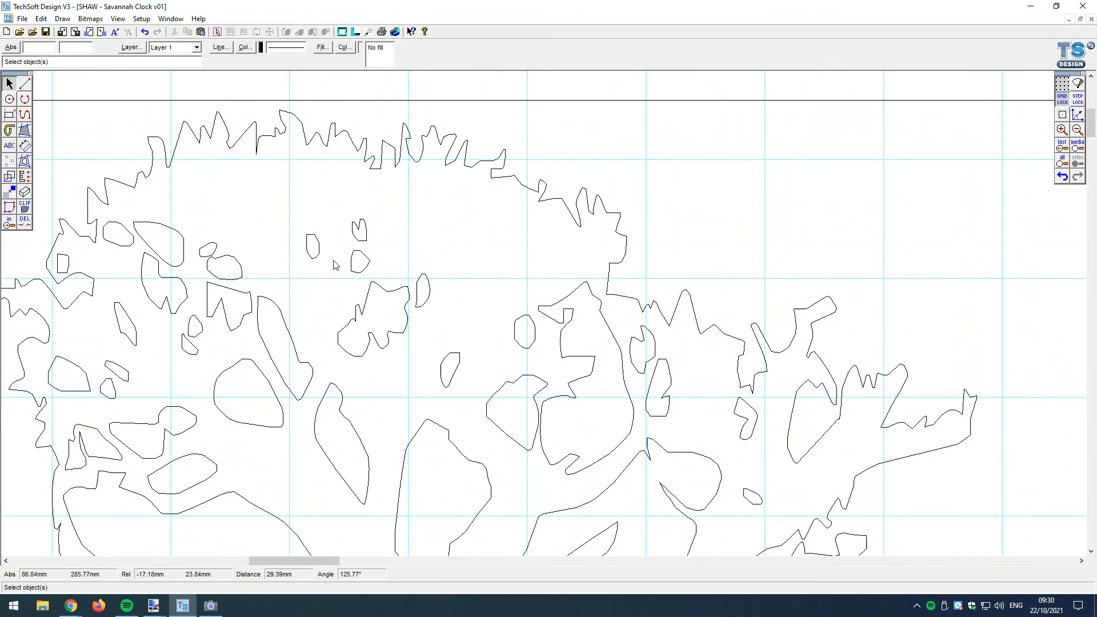
left_click(317, 250)
key("Delete")
left_click(365, 233)
key("Delete")
left_click(368, 262)
key("Delete")
Switch to the Camera app
scroll(355, 334, "down", 1)
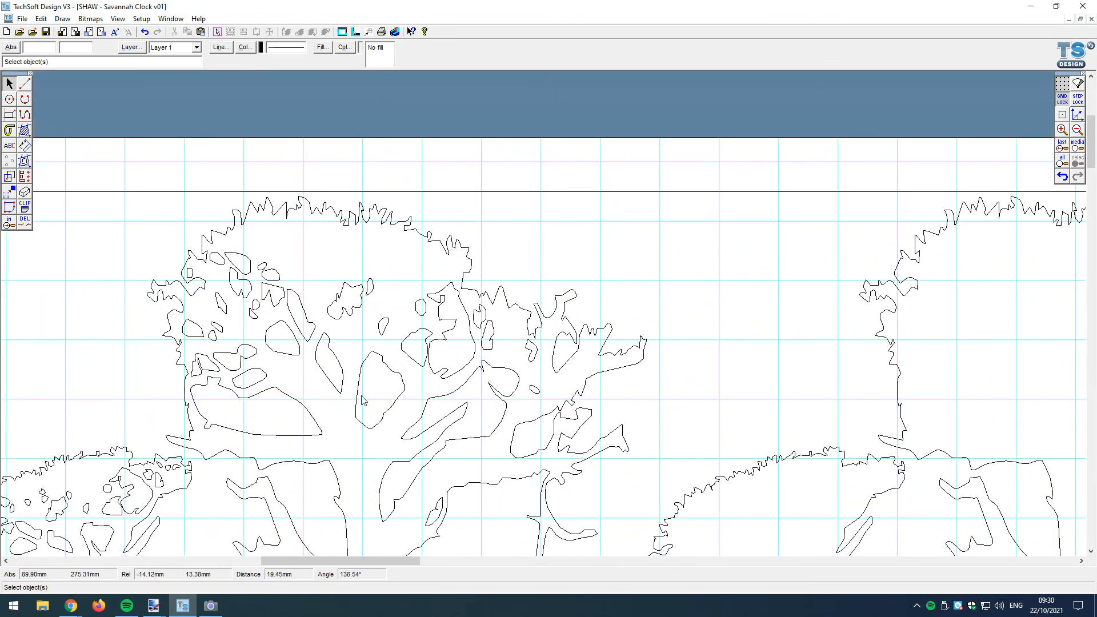
scroll(194, 263, "down", 1)
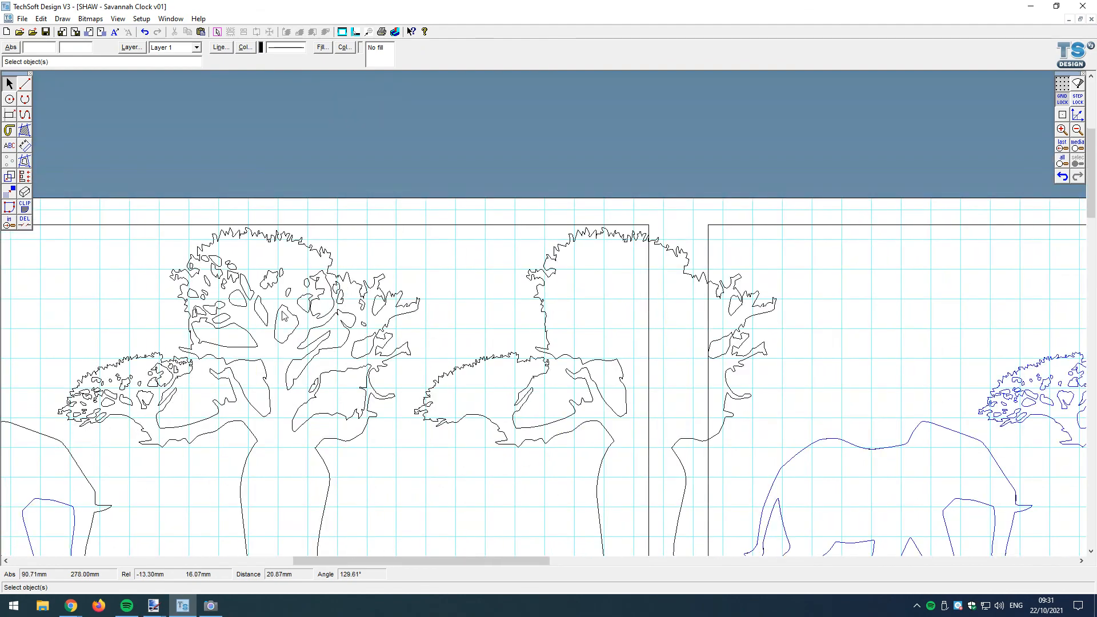
left_click(210, 605)
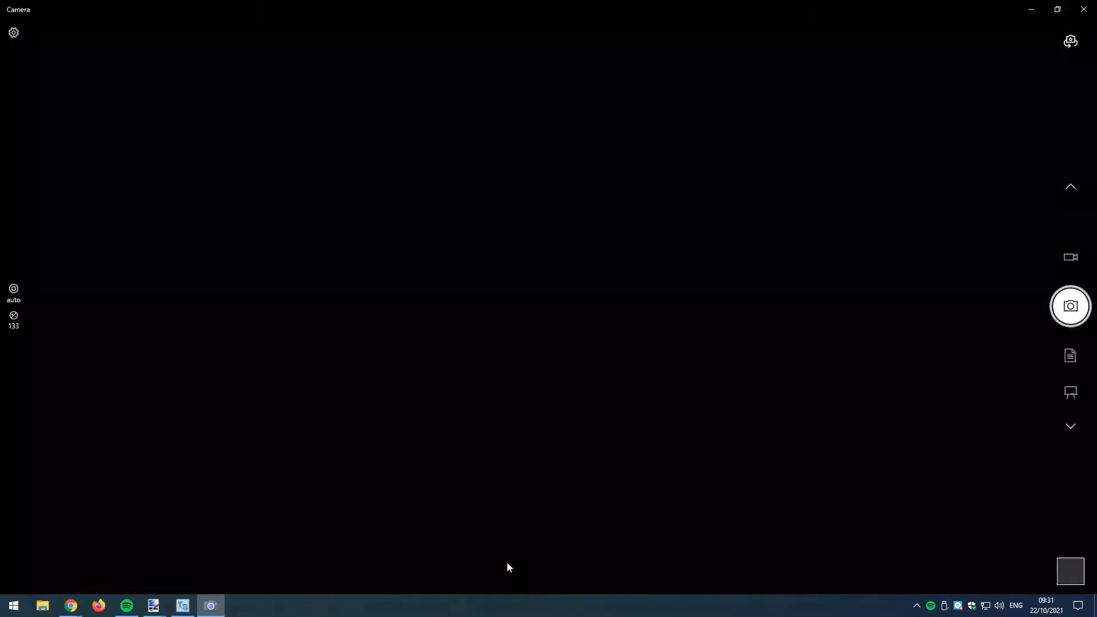